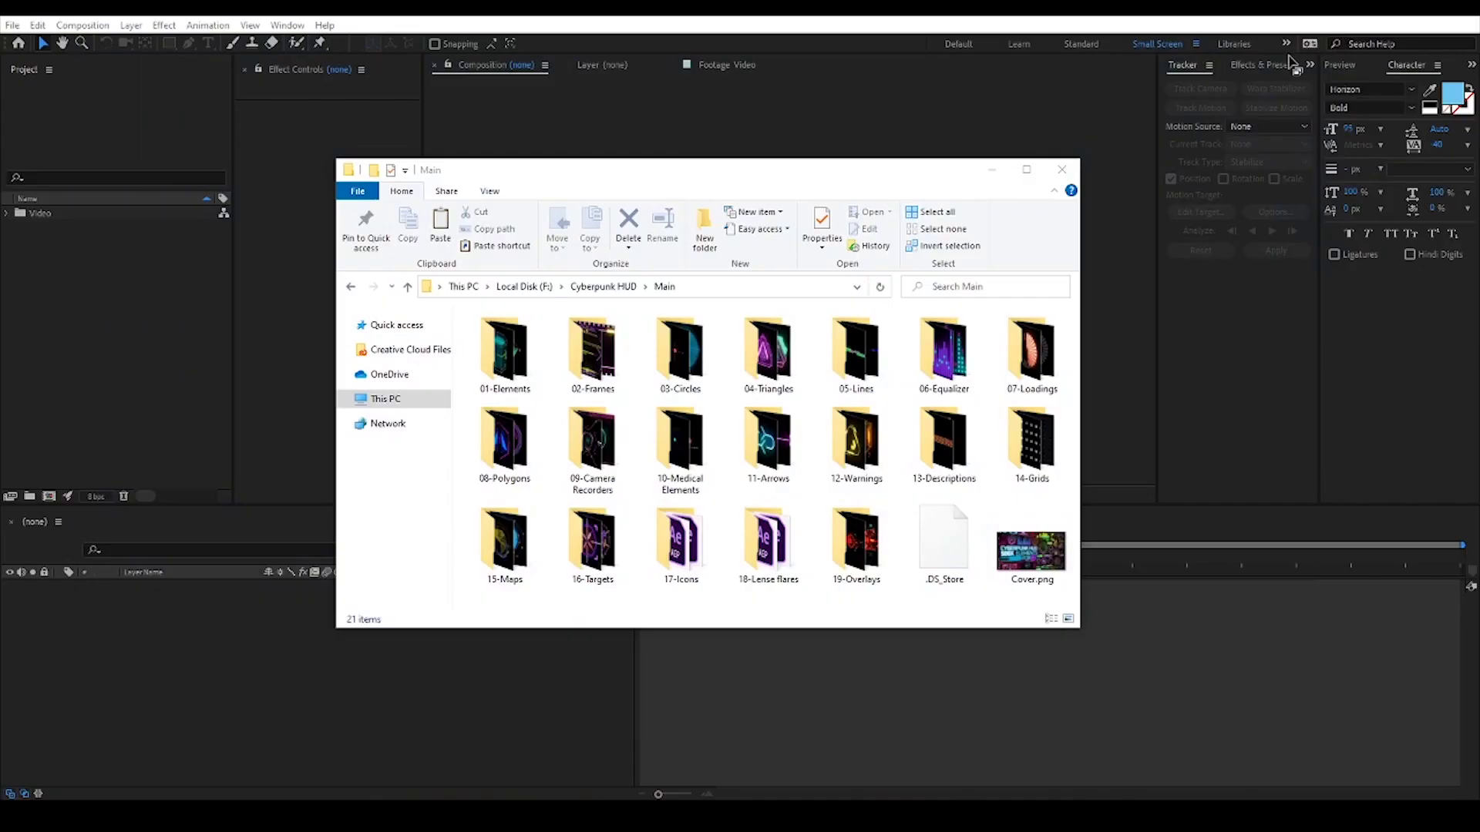
Step: Browse the 01-Elements, 12-Warnings and 10-Medical Elements folders of the Cyberpunk HUD pack
click(970, 604)
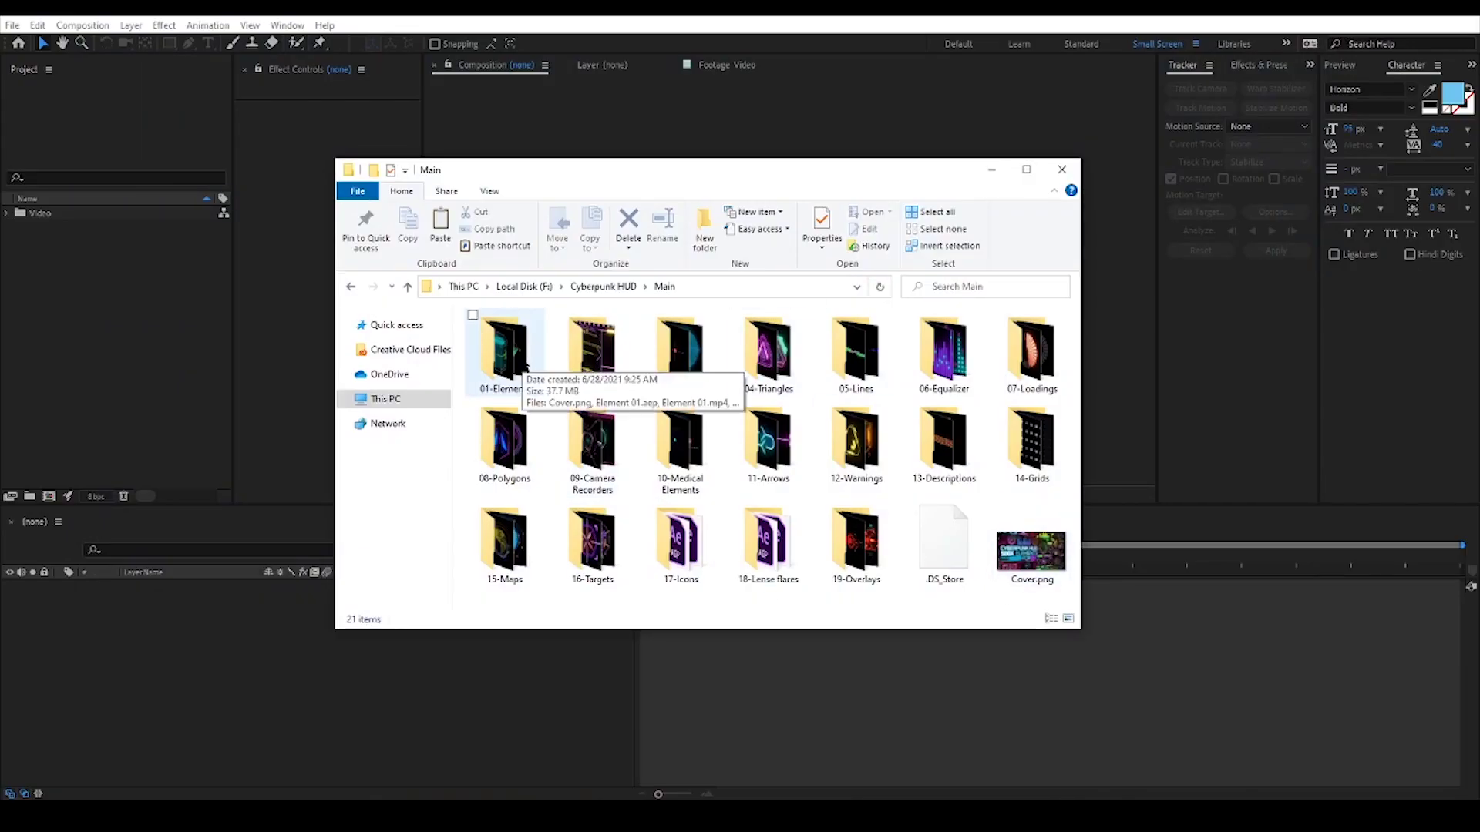
double_click(527, 365)
scroll(676, 478, down, 5)
click(664, 286)
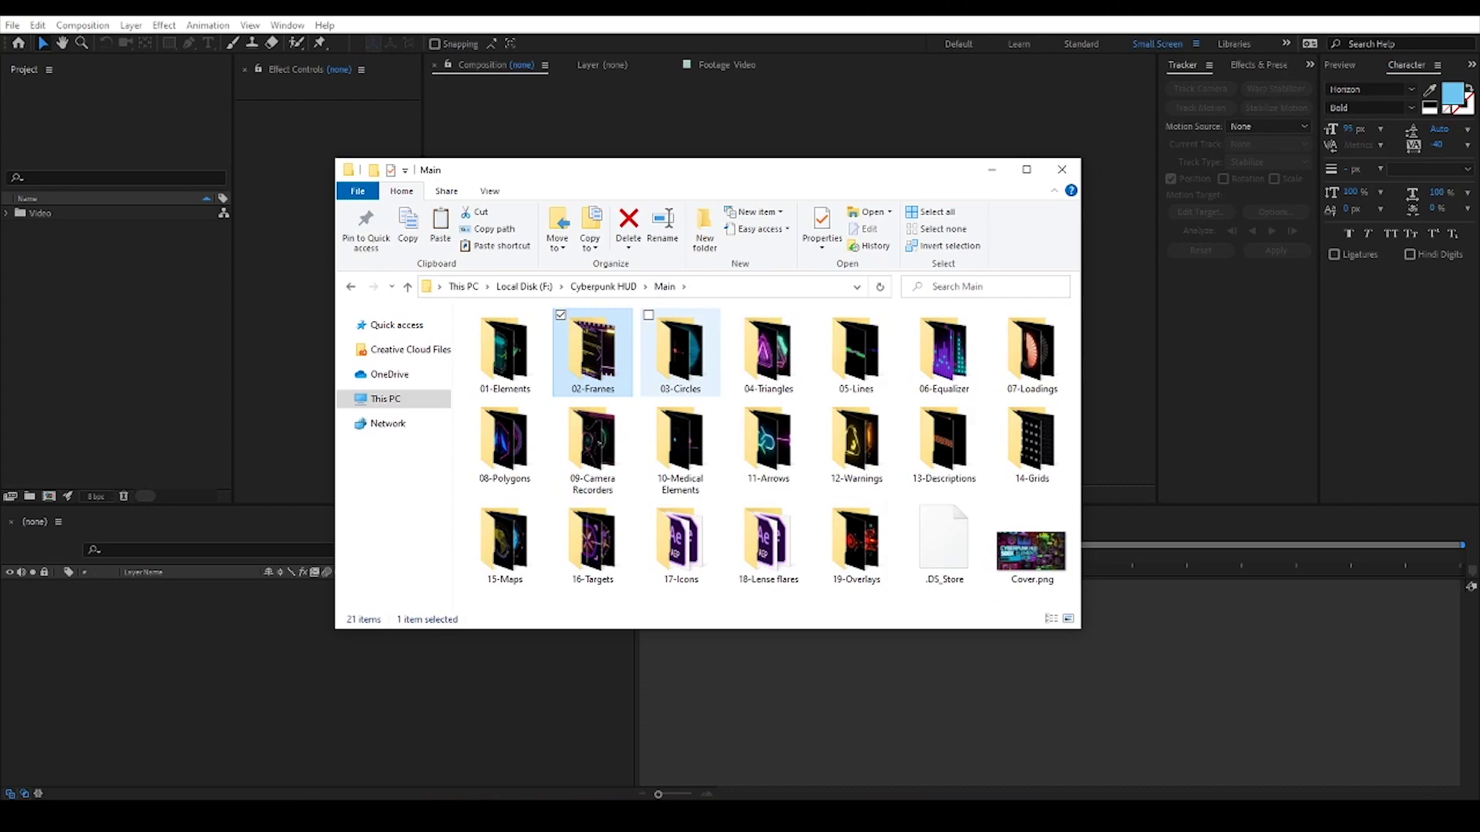
double_click(890, 465)
scroll(890, 465, down, 2)
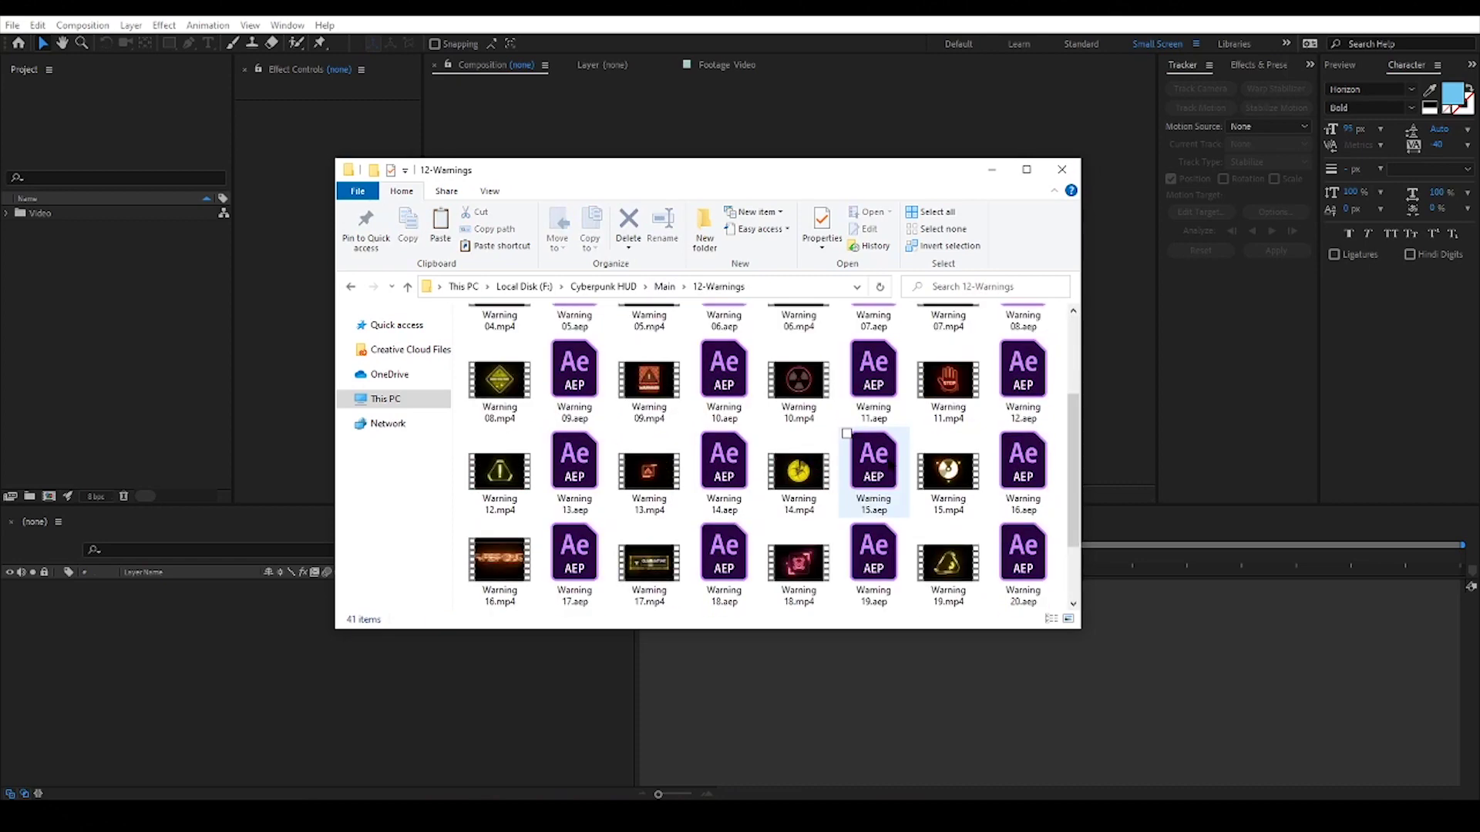
click(665, 286)
double_click(692, 462)
scroll(691, 587, down, 2)
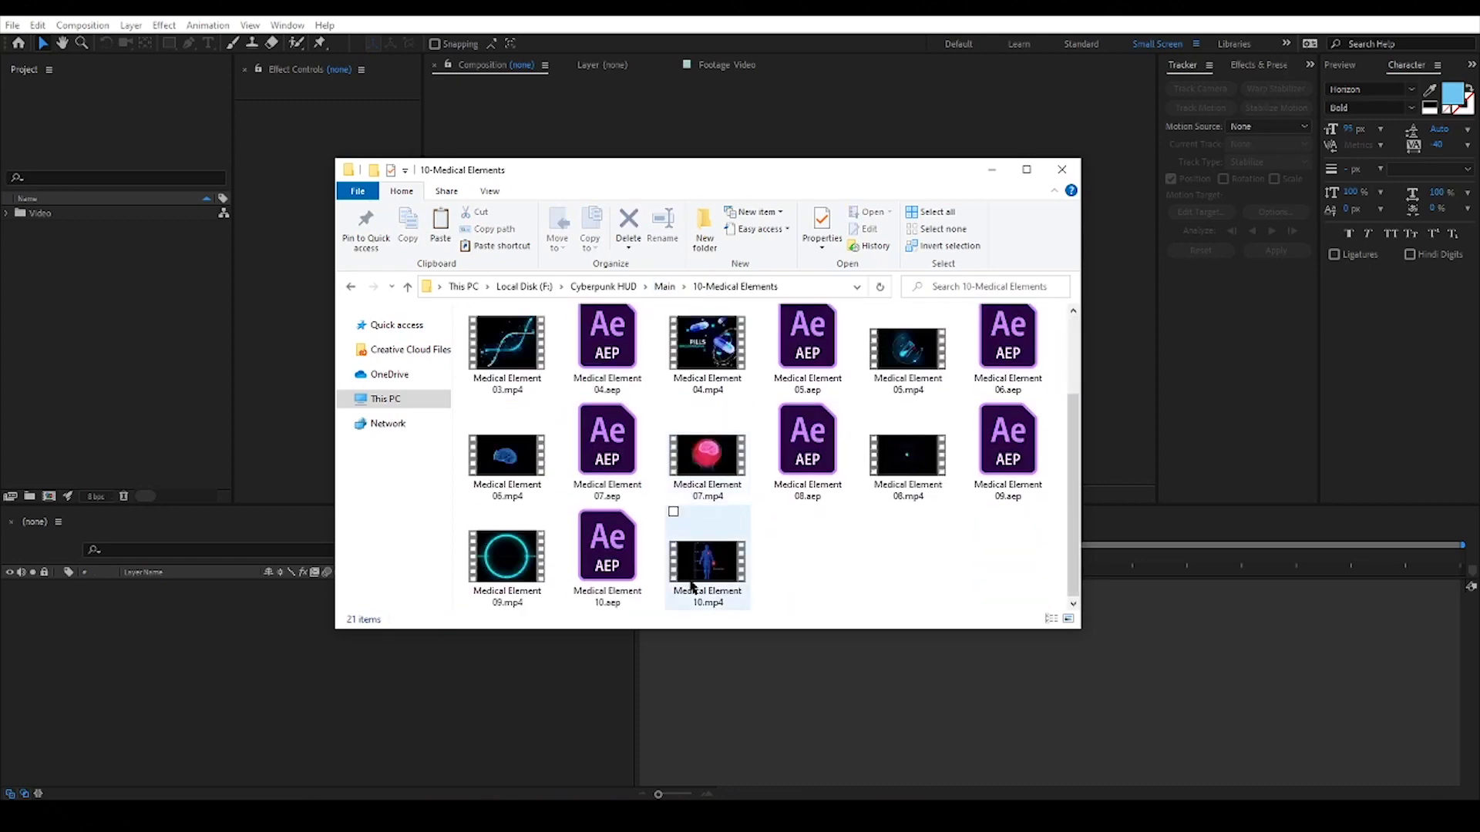
Step: Play the Medical Element 10.mp4 preview, close it and return to the pack's Main folder
double_click(691, 588)
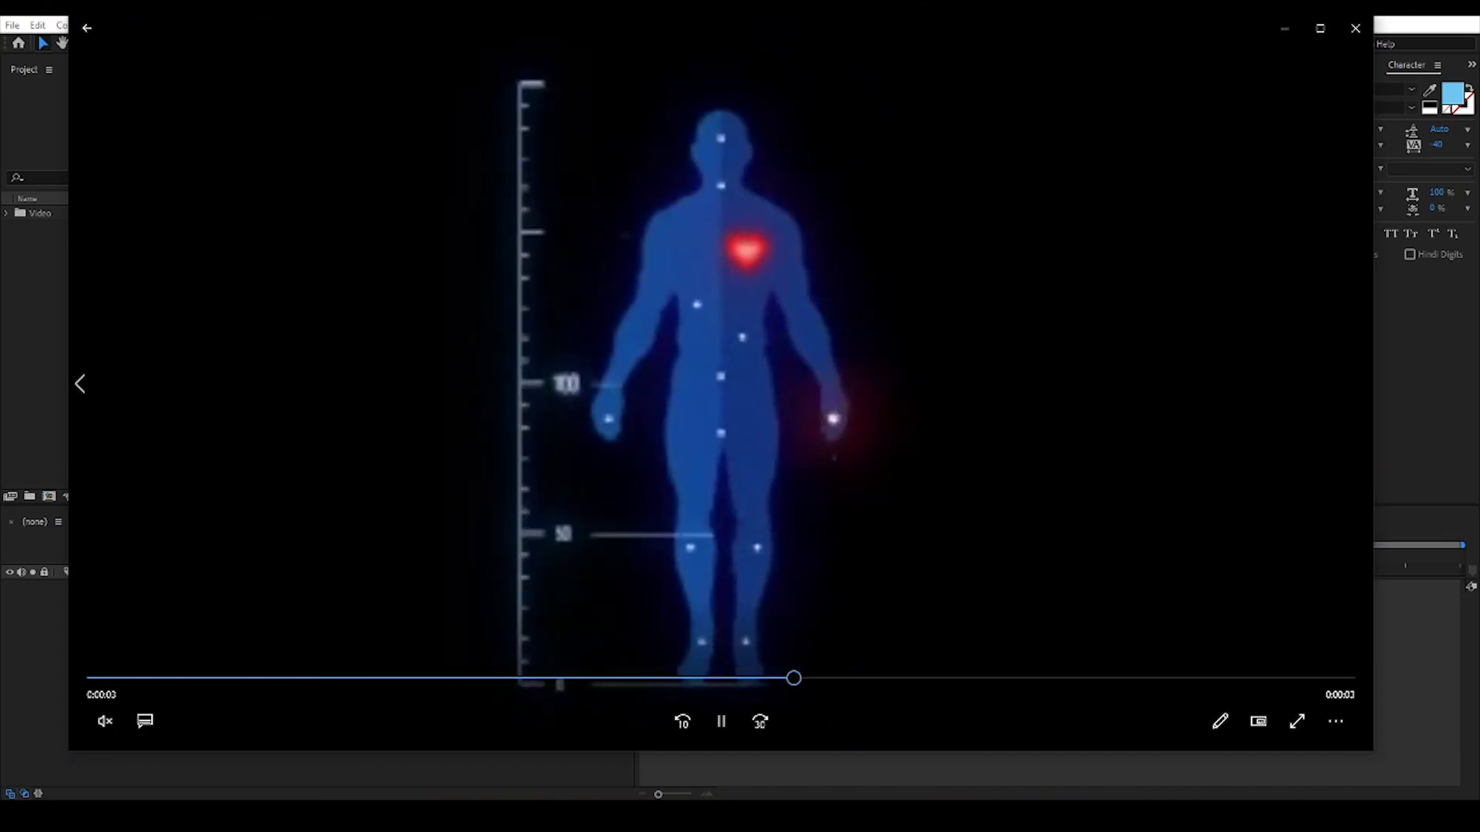
click(1355, 28)
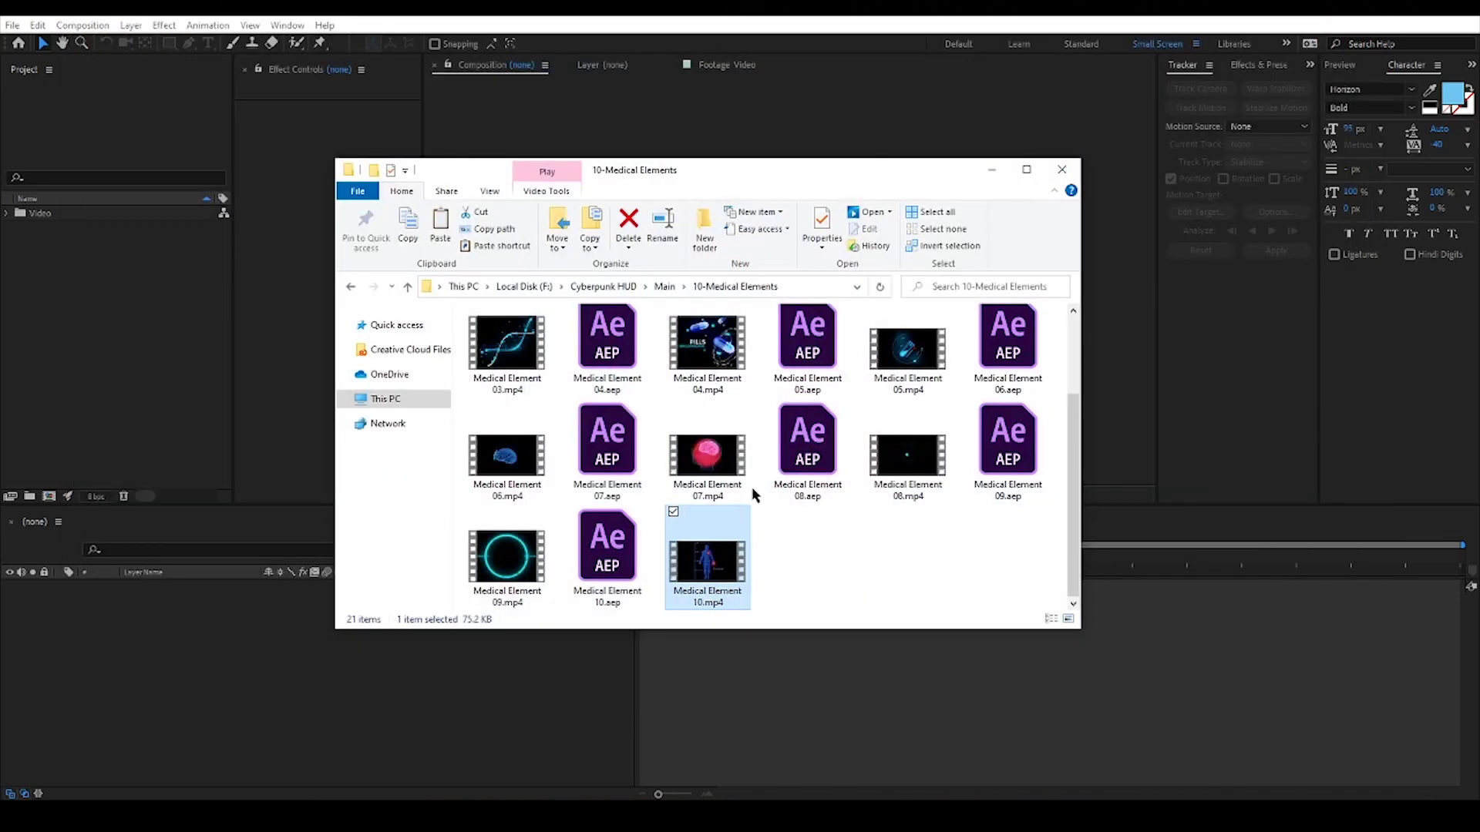
click(661, 287)
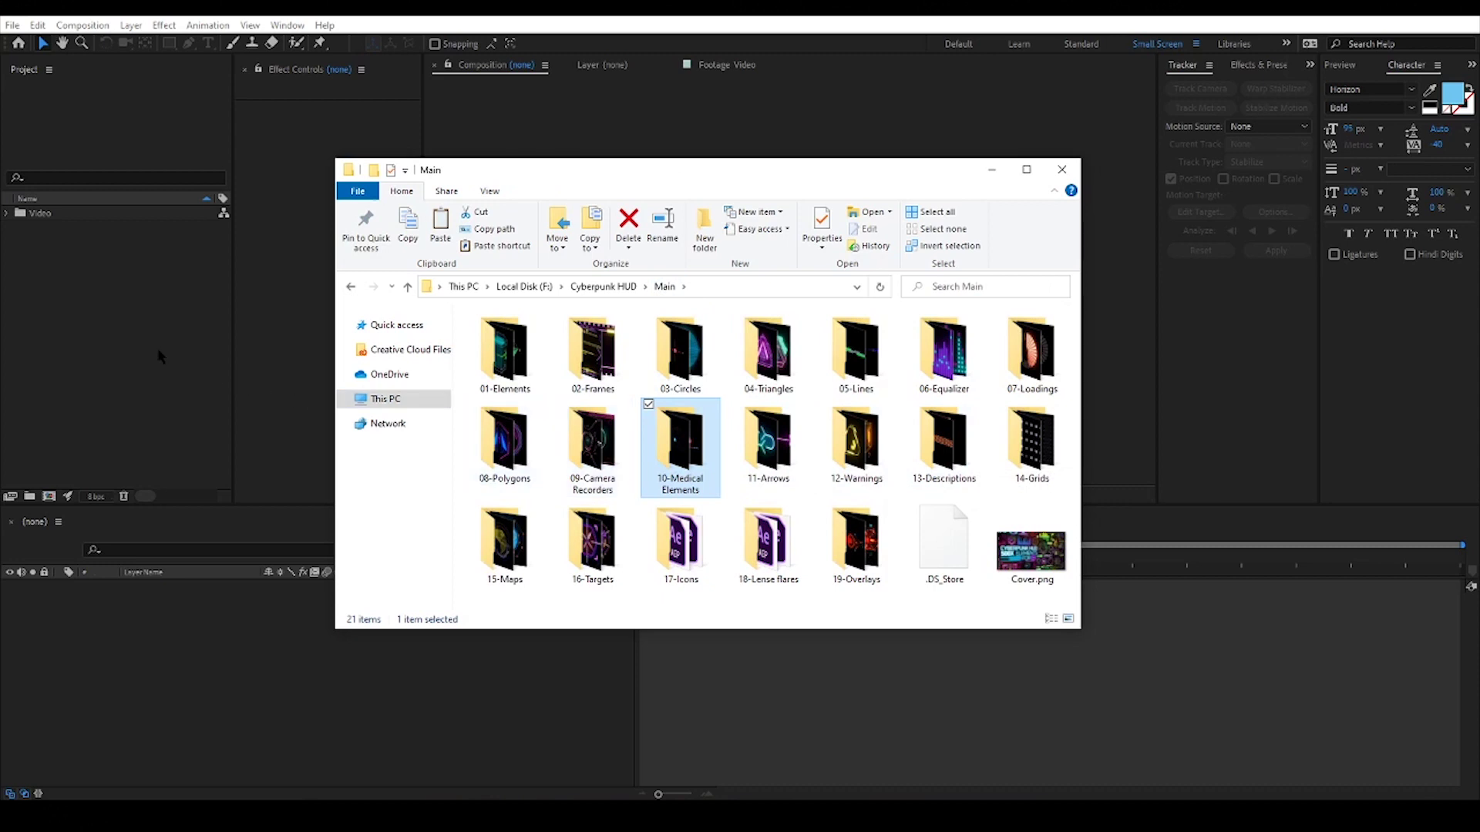
Step: Switch to After Effects and create a new composition from the Video clip in the Video folder
click(126, 324)
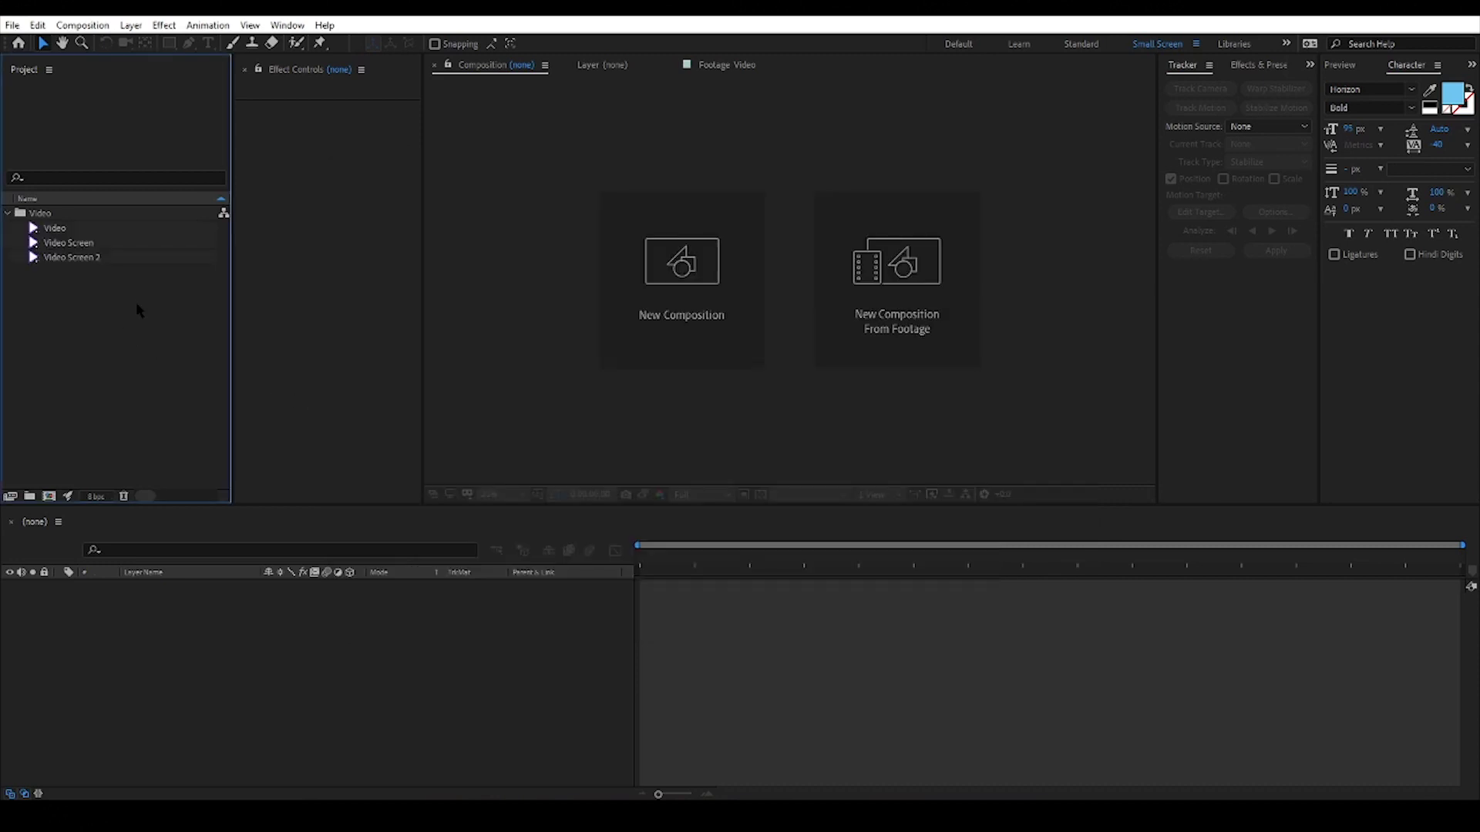
click(118, 229)
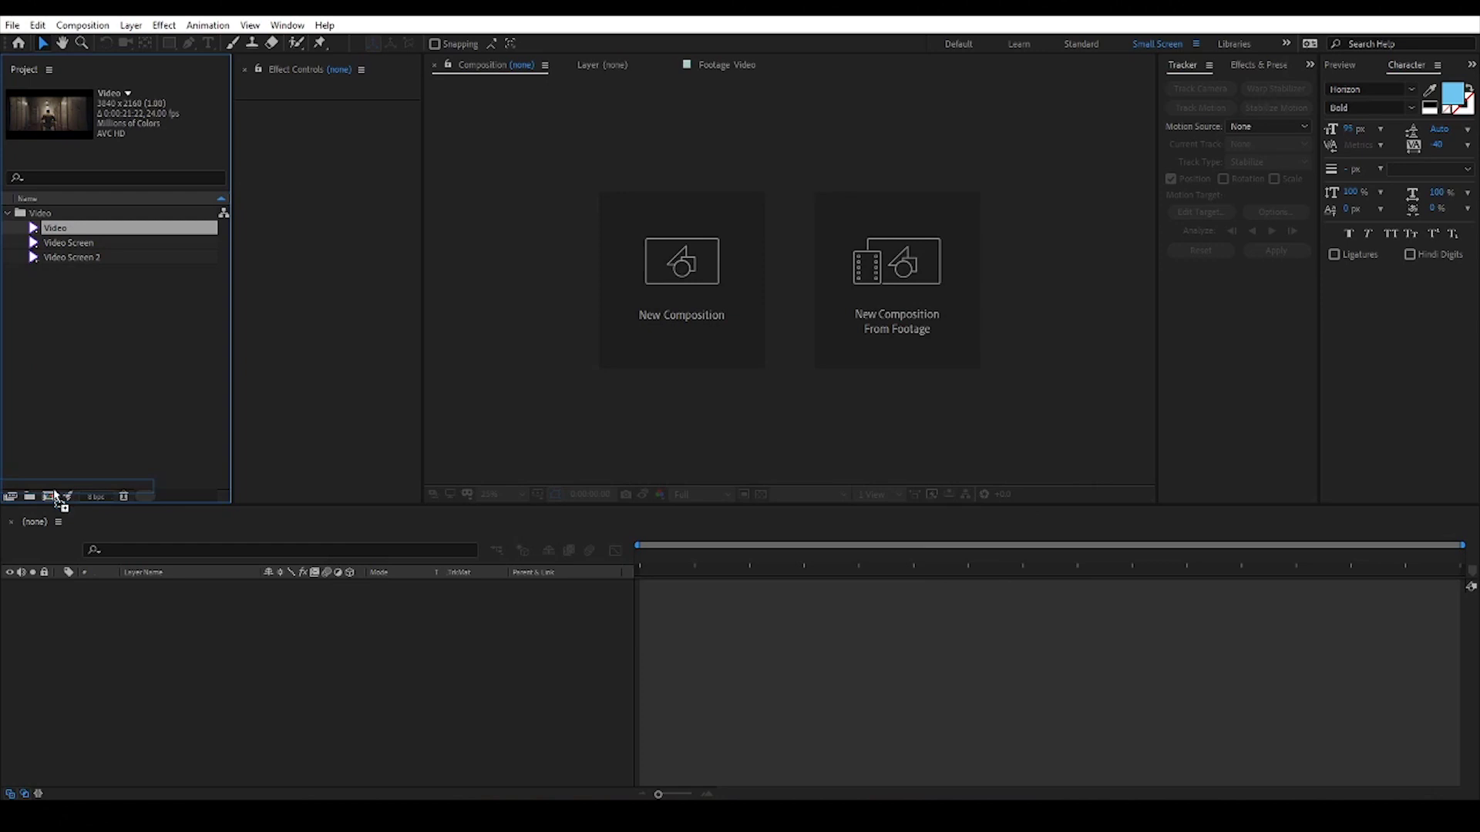
drag(49, 503, 50, 502)
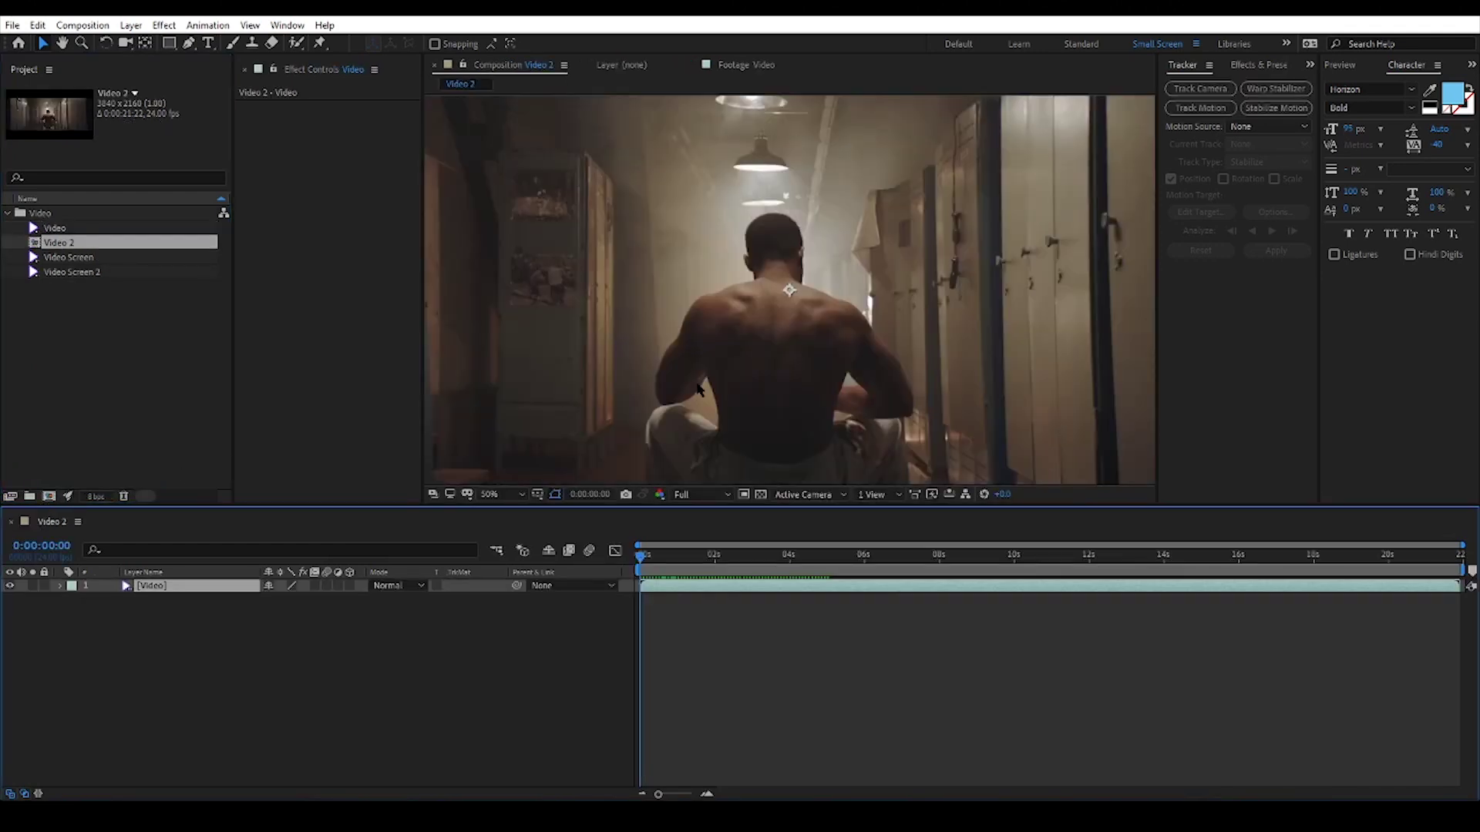
key(comma)
key(comma)
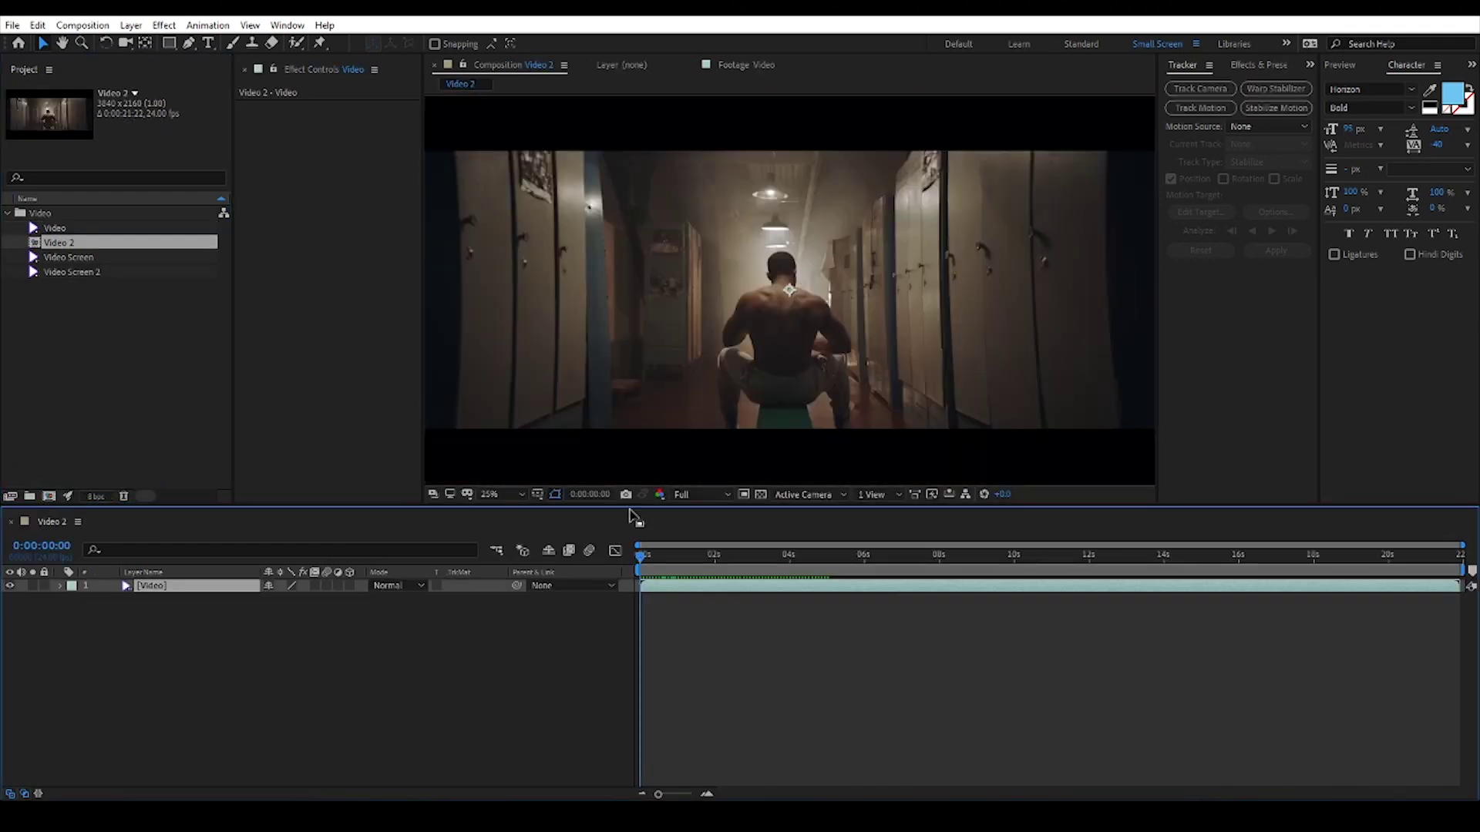
Step: End the work area at 0:00:05:00, trim the composition to it and play back the result
click(41, 545)
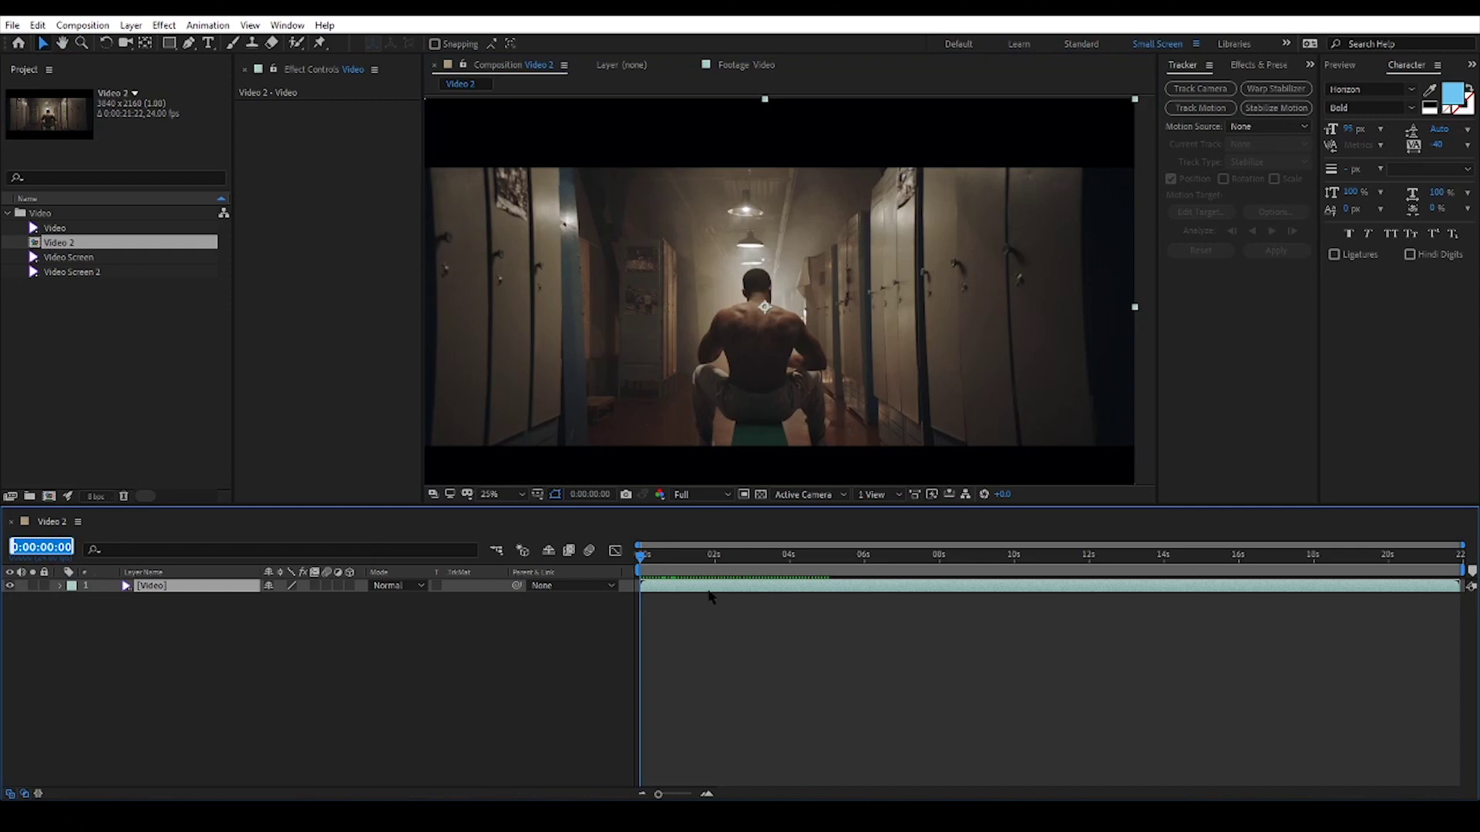
key(Return)
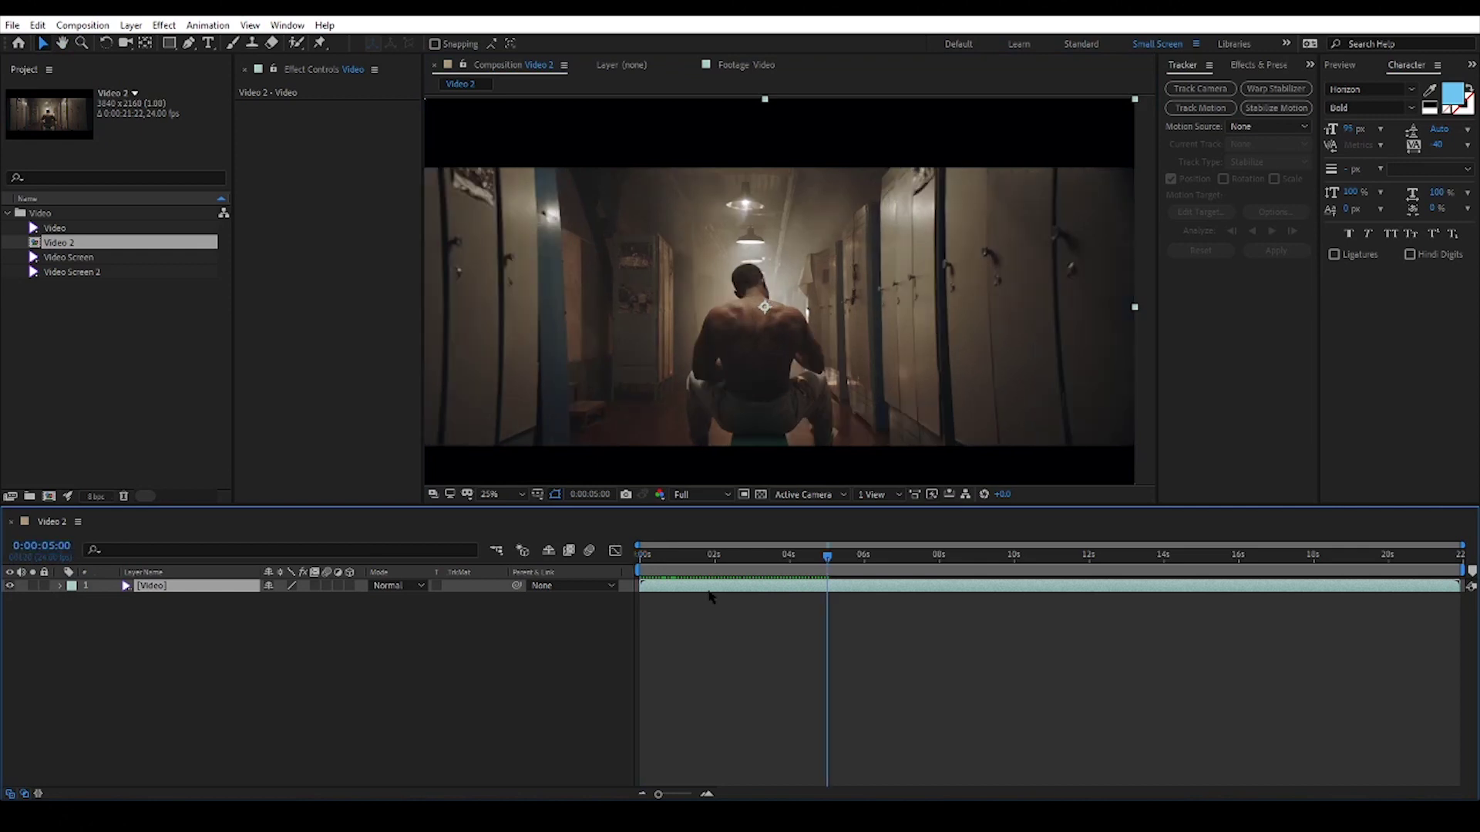
key(n)
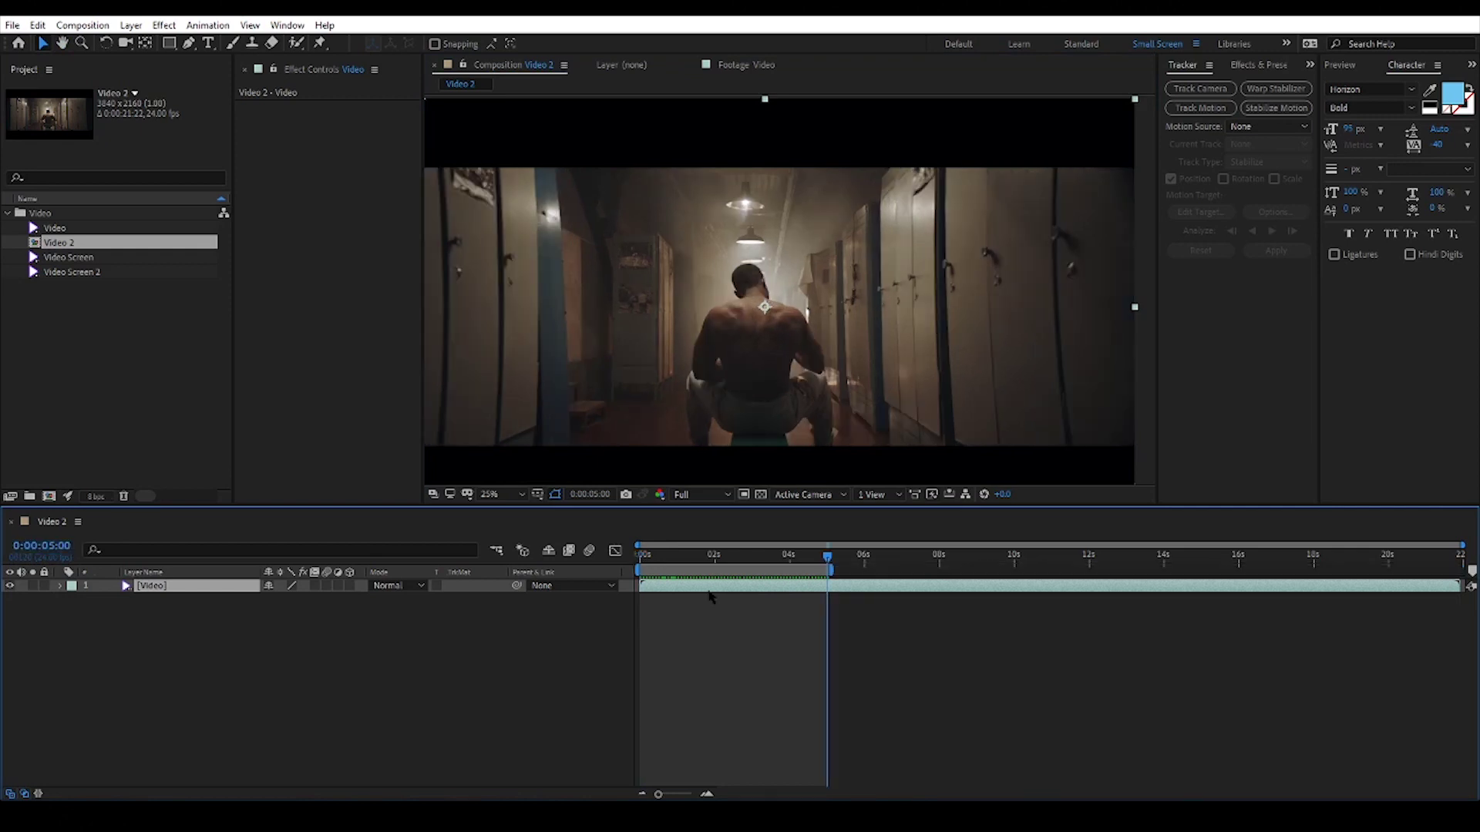
right_click(763, 574)
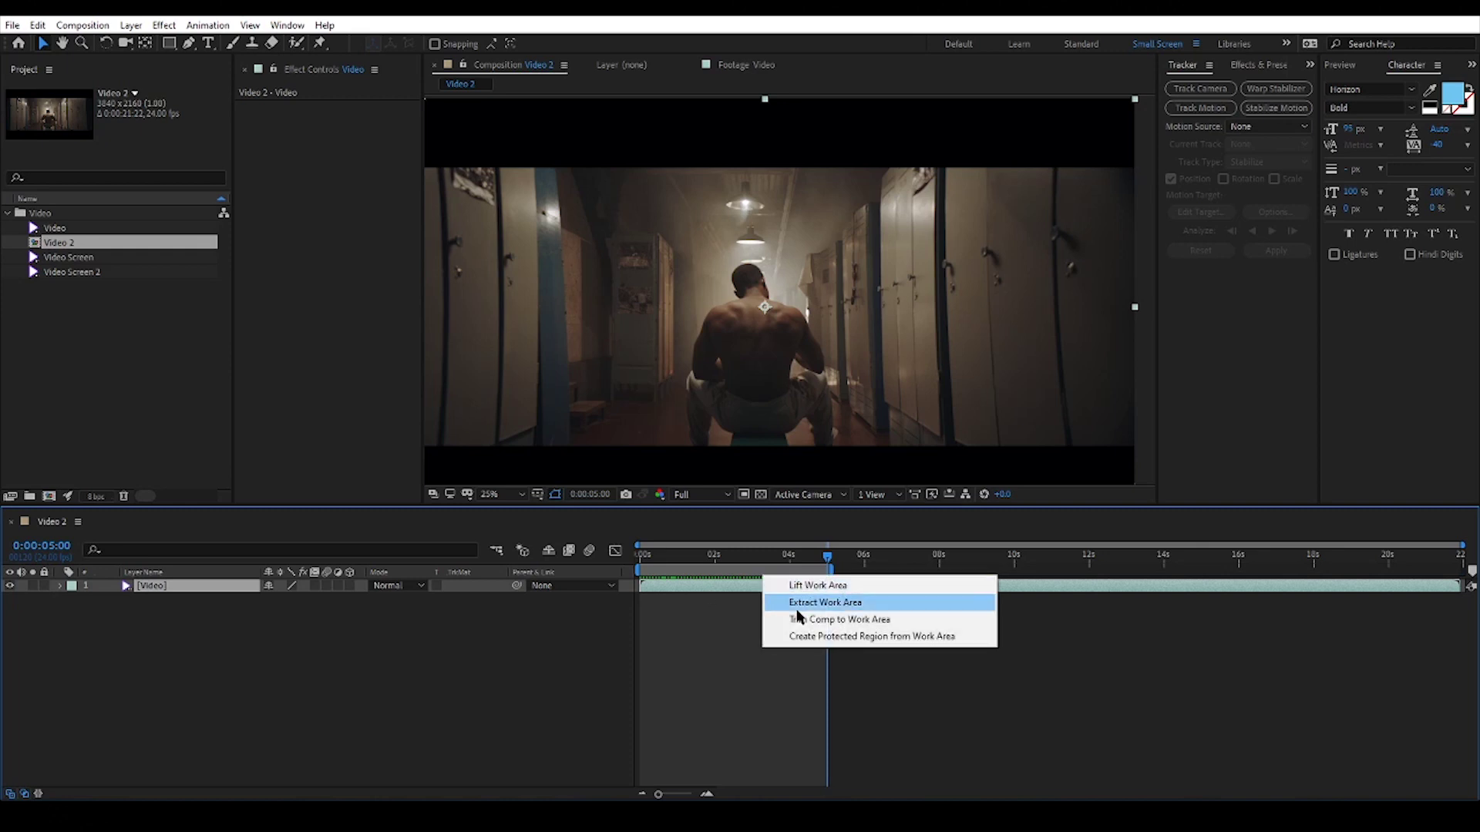
click(806, 615)
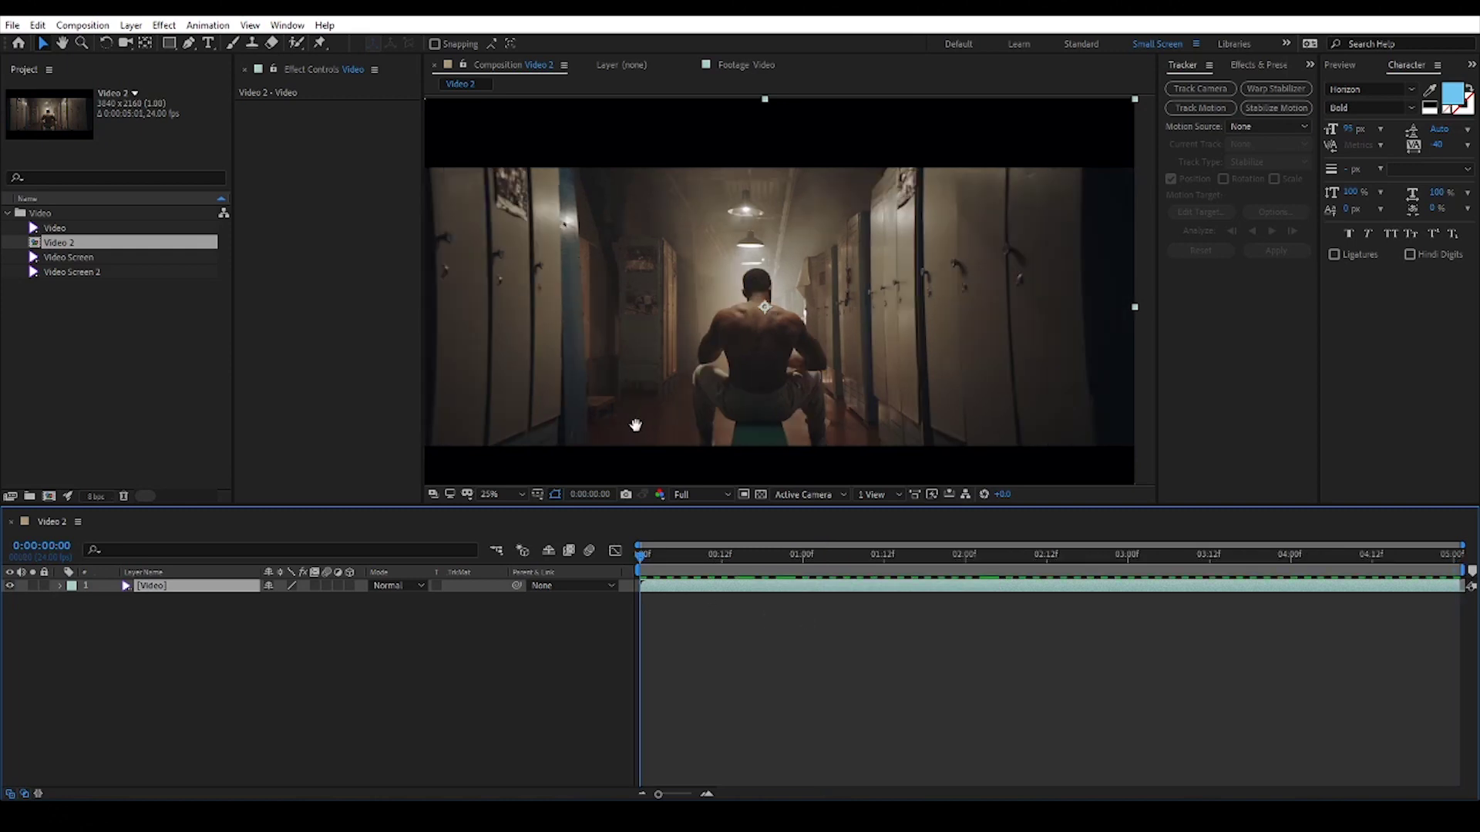
key(space)
Step: Run Track Camera on the Video layer to analyze its 3D camera movement
click(291, 26)
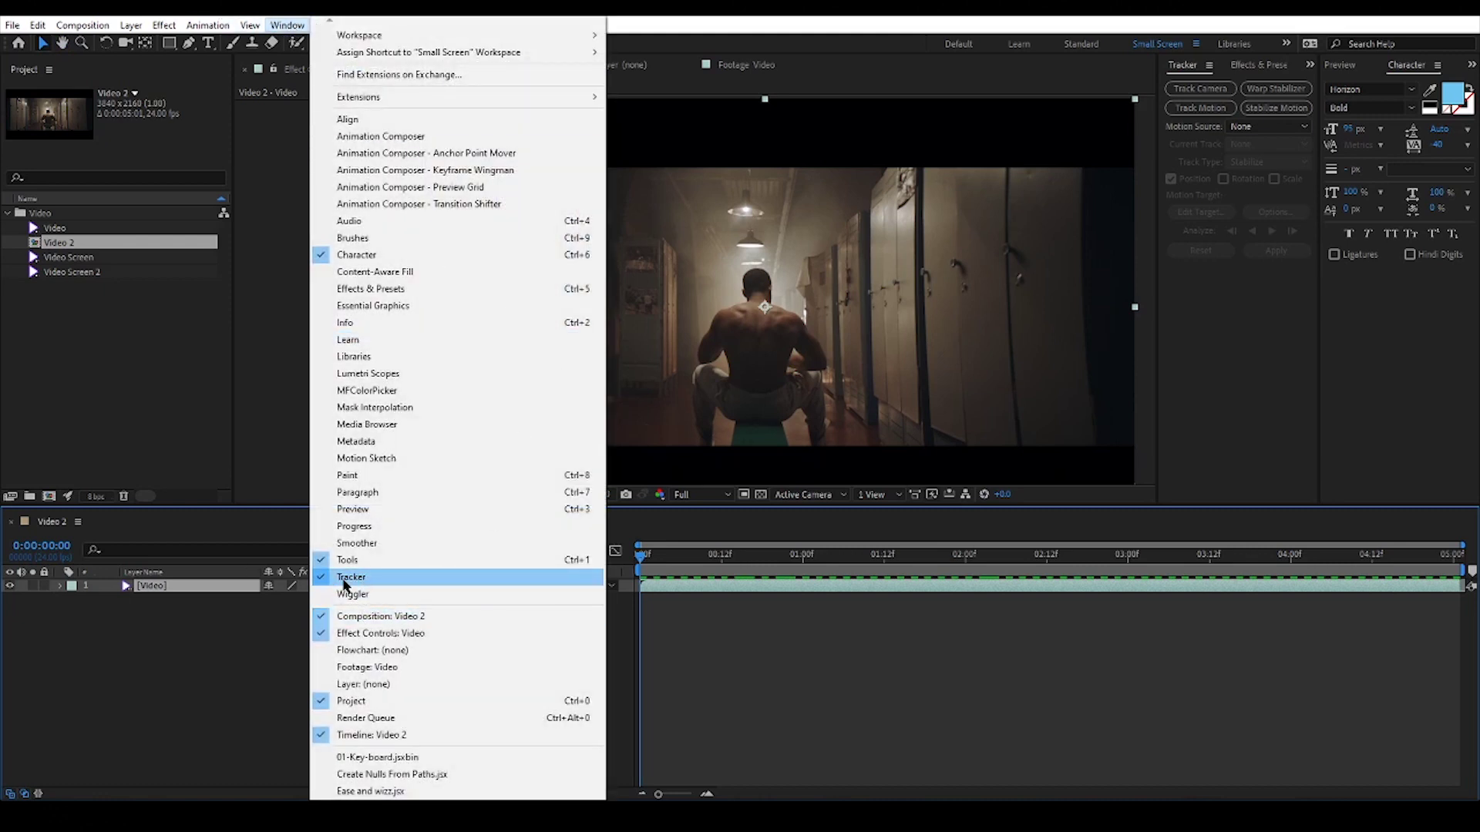
click(291, 26)
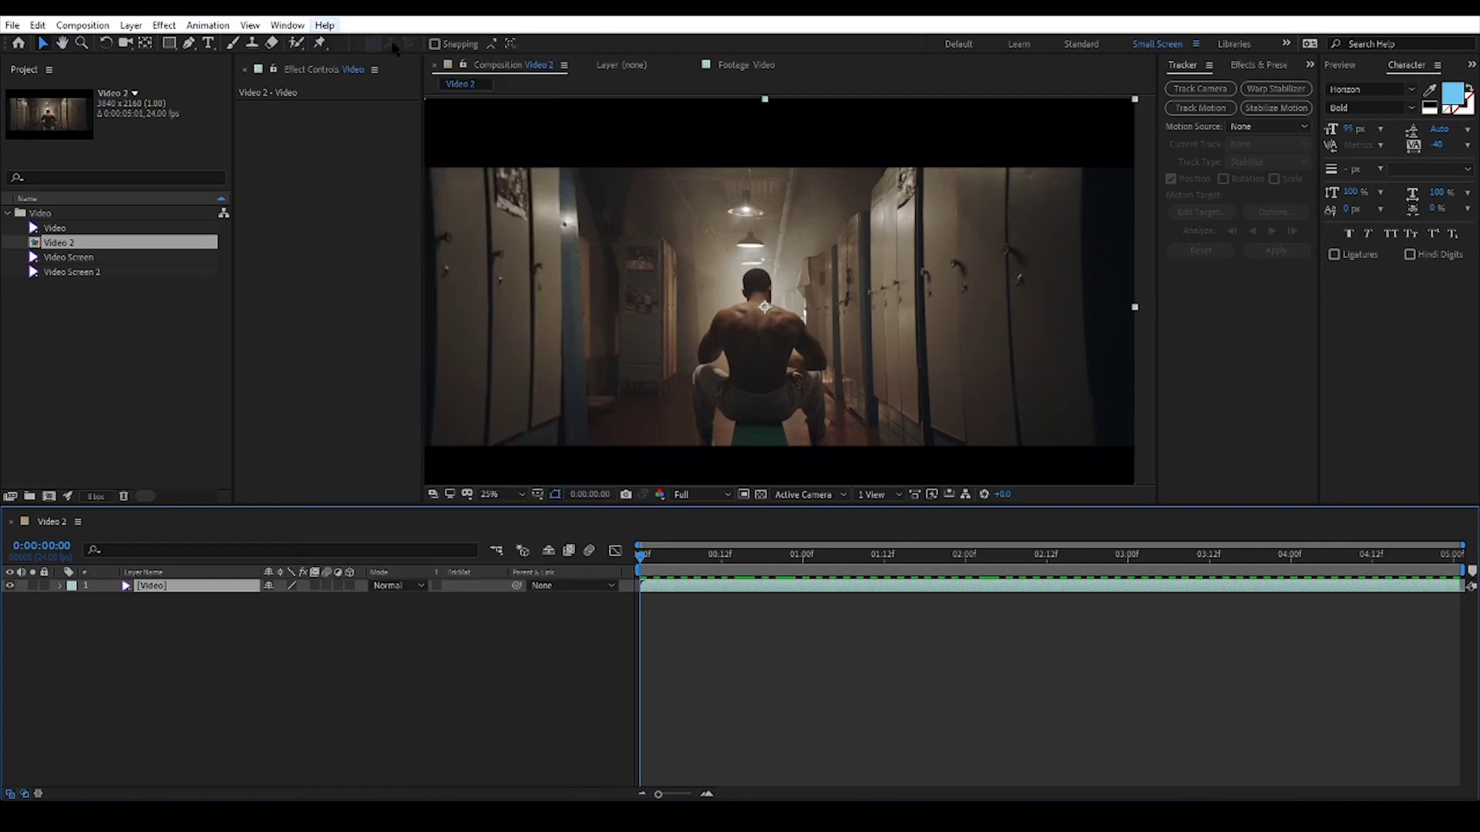
click(1206, 90)
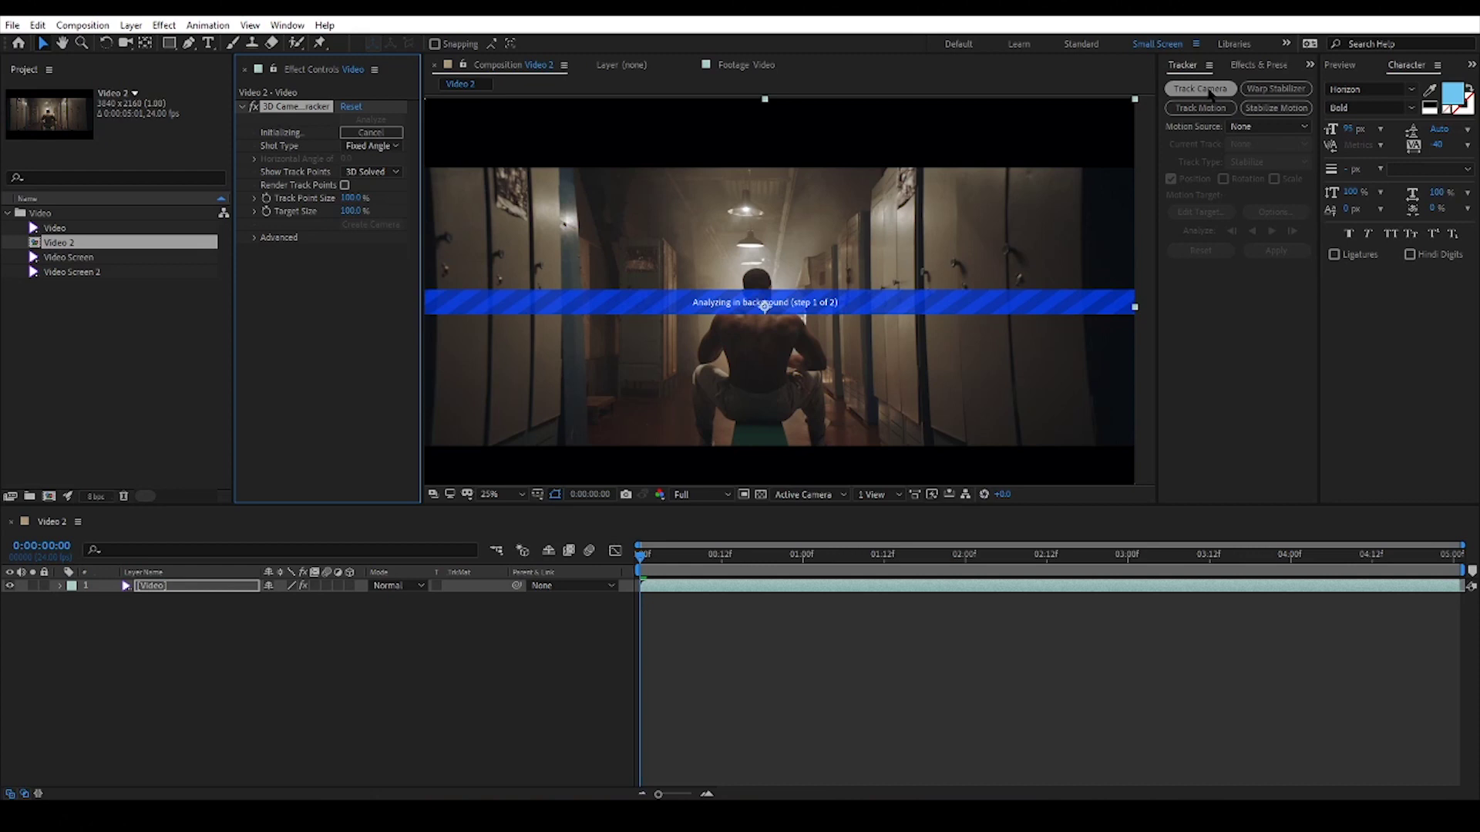
Step: Examine the 3D track points on the man's back and the right-hand lockers at frame 0:00:00:05
drag(640, 556, 674, 556)
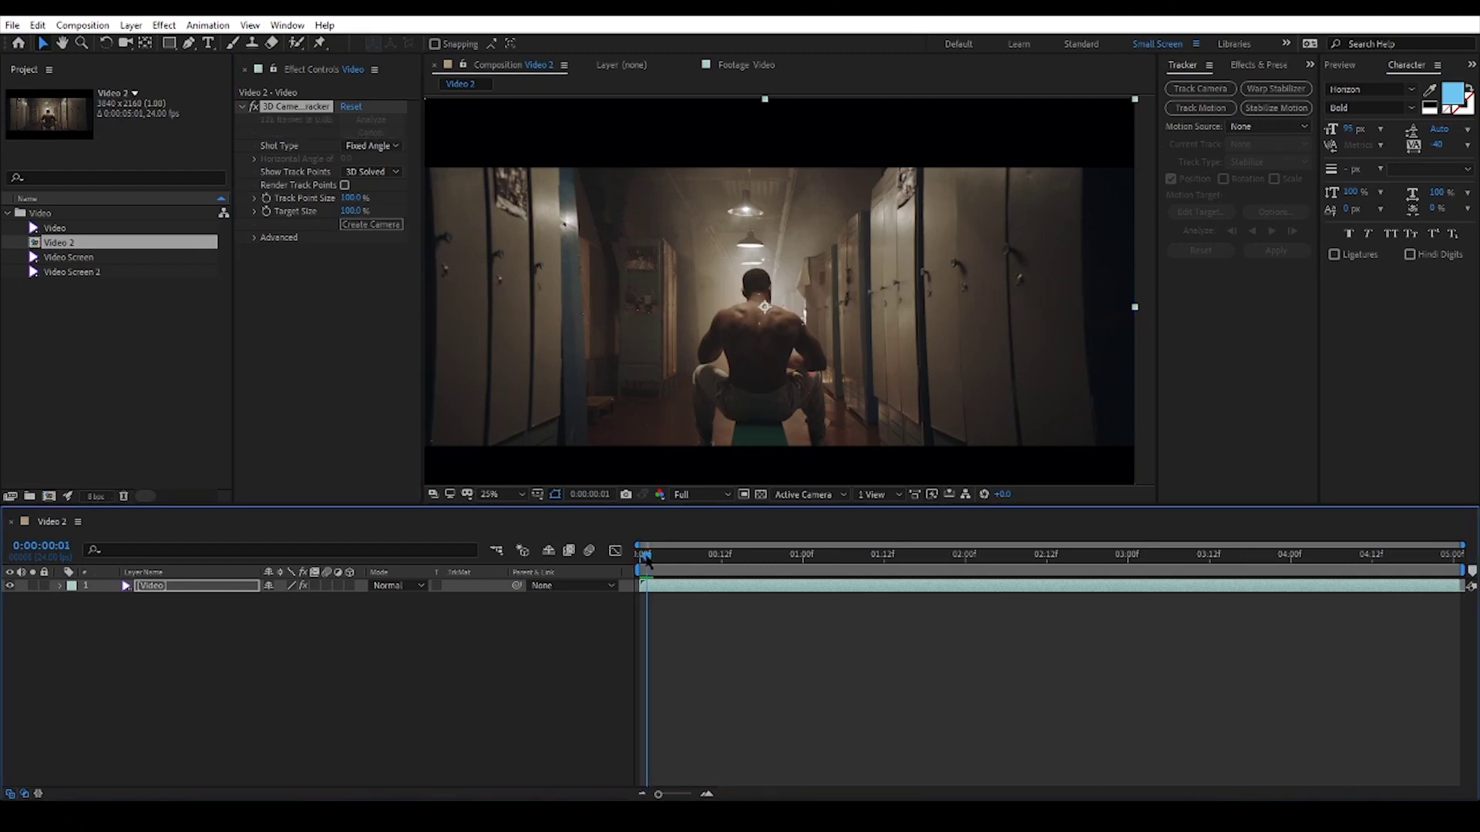
scroll(818, 293, up, 2)
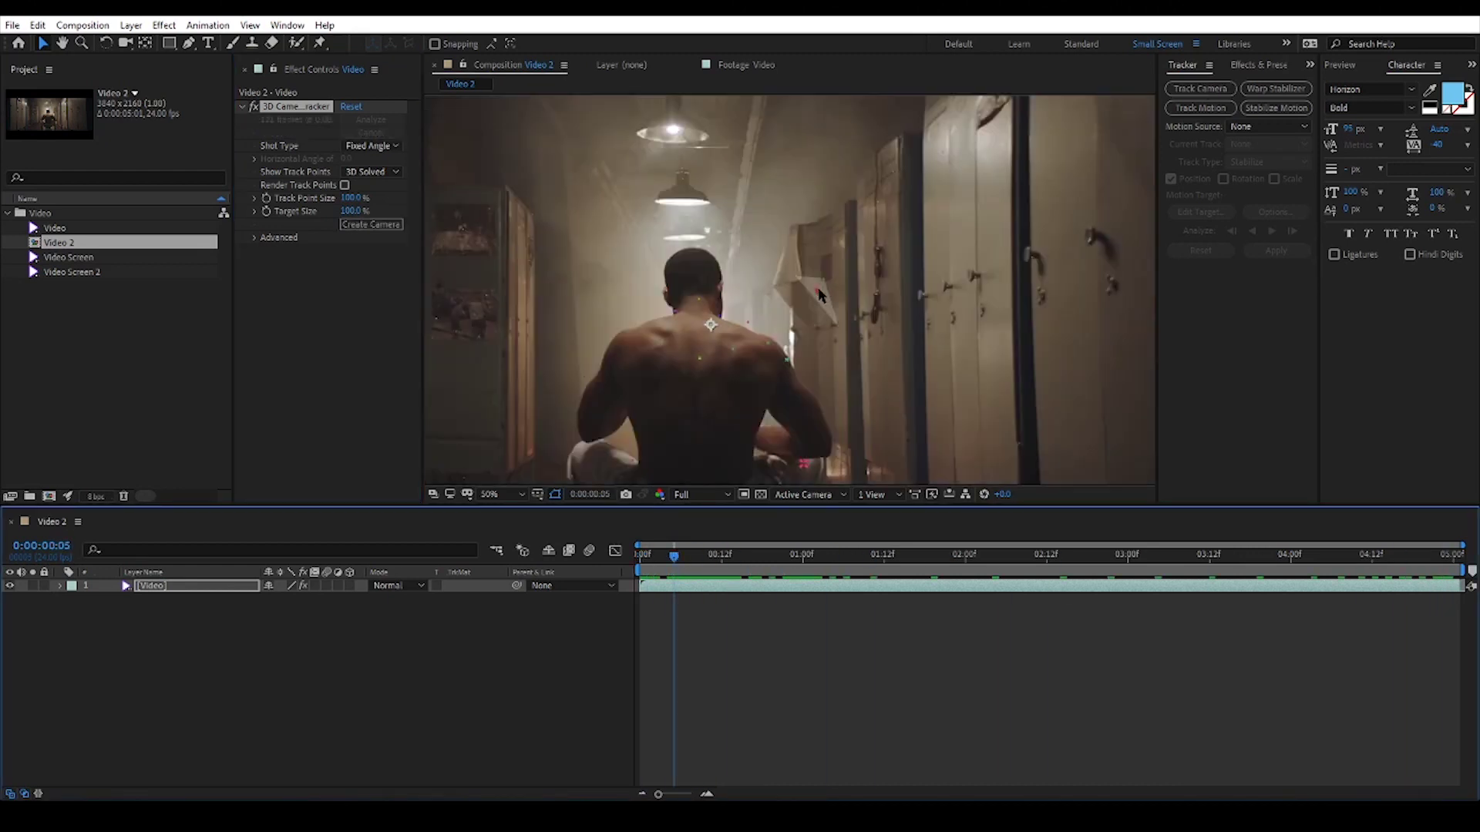
scroll(826, 316, down, 1)
drag(827, 316, 785, 309)
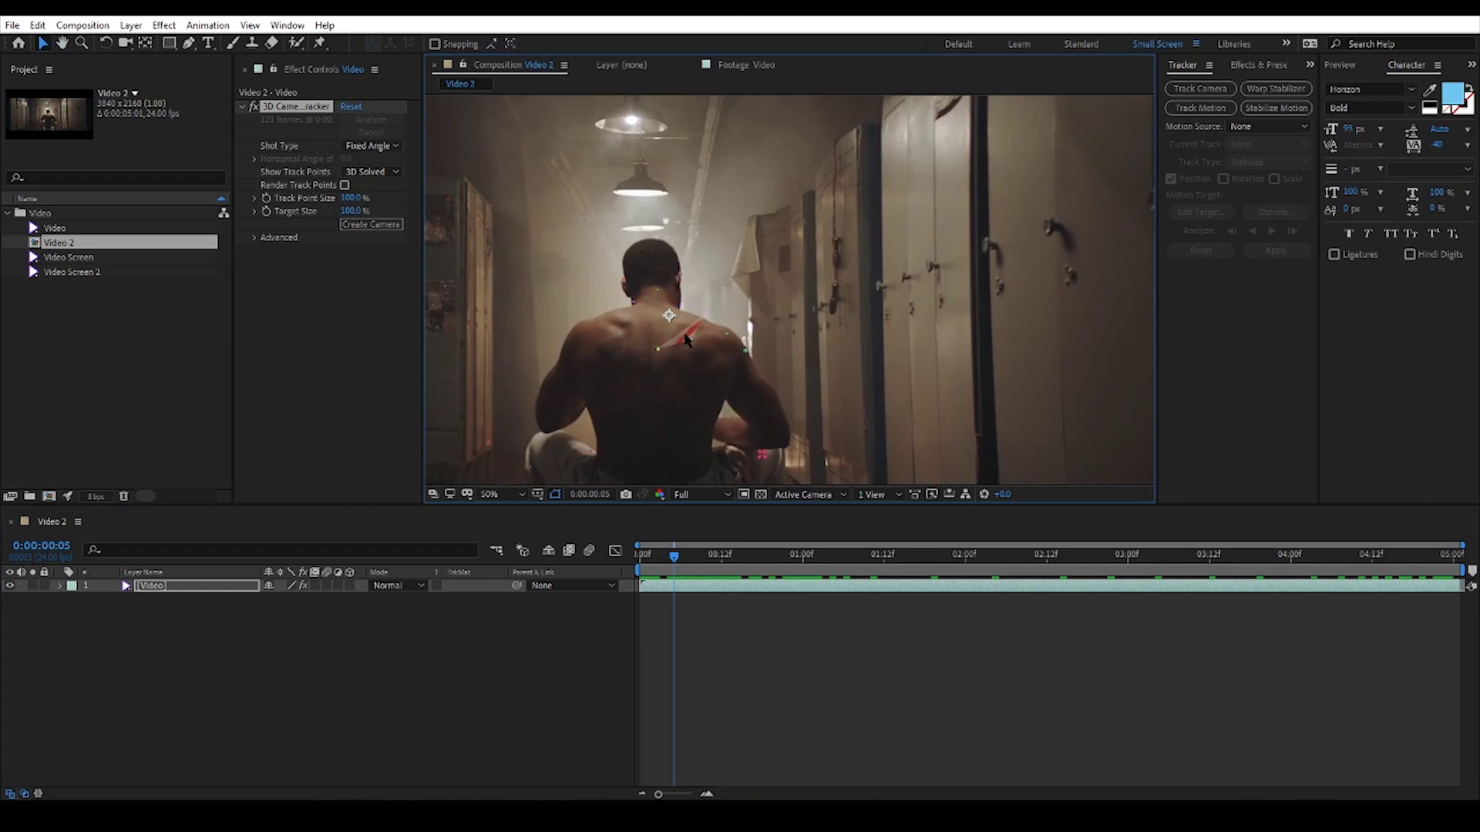
drag(686, 339, 818, 402)
drag(1002, 404, 729, 406)
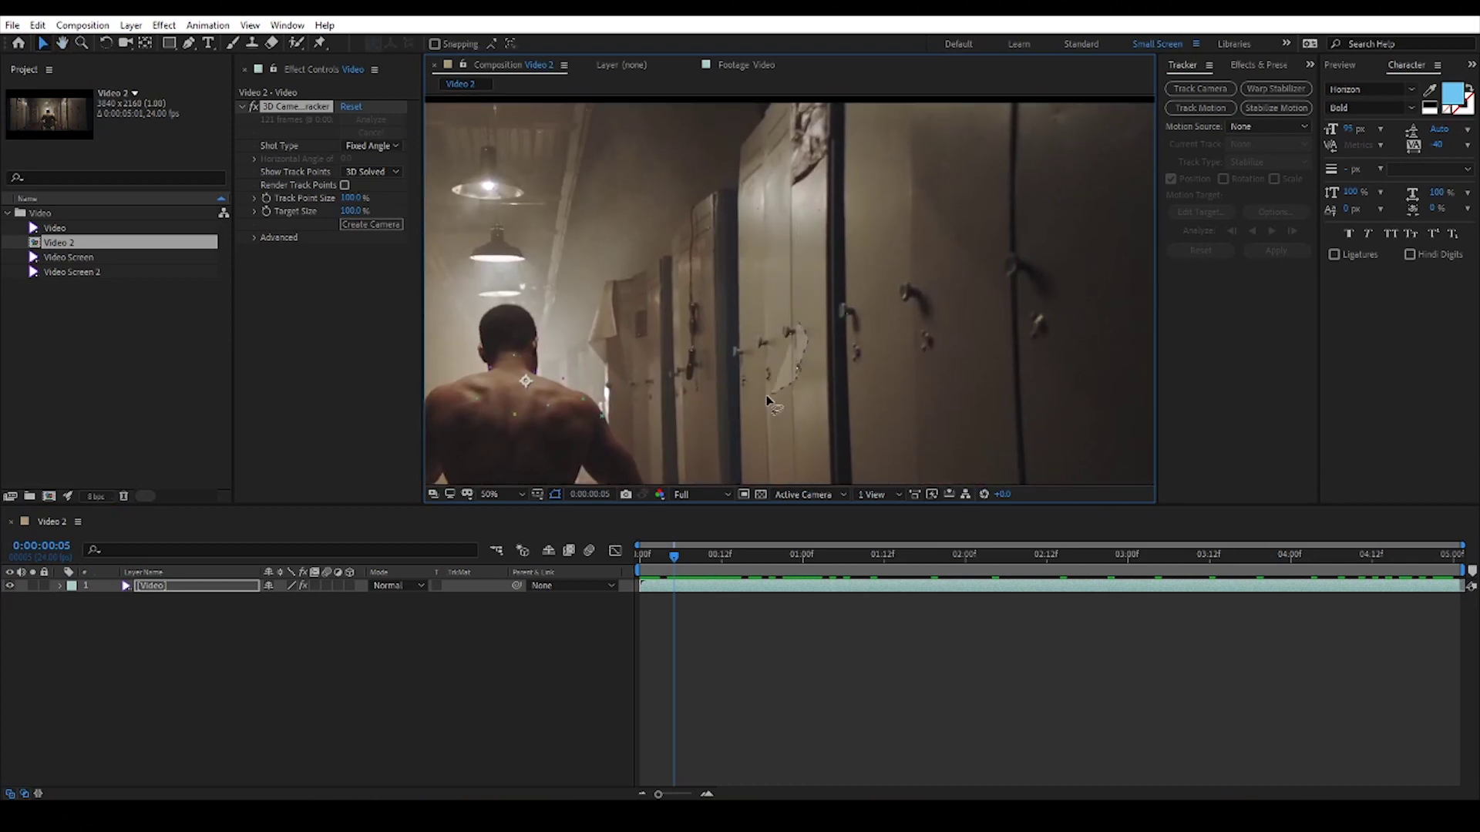
drag(797, 327, 799, 333)
drag(796, 354, 809, 290)
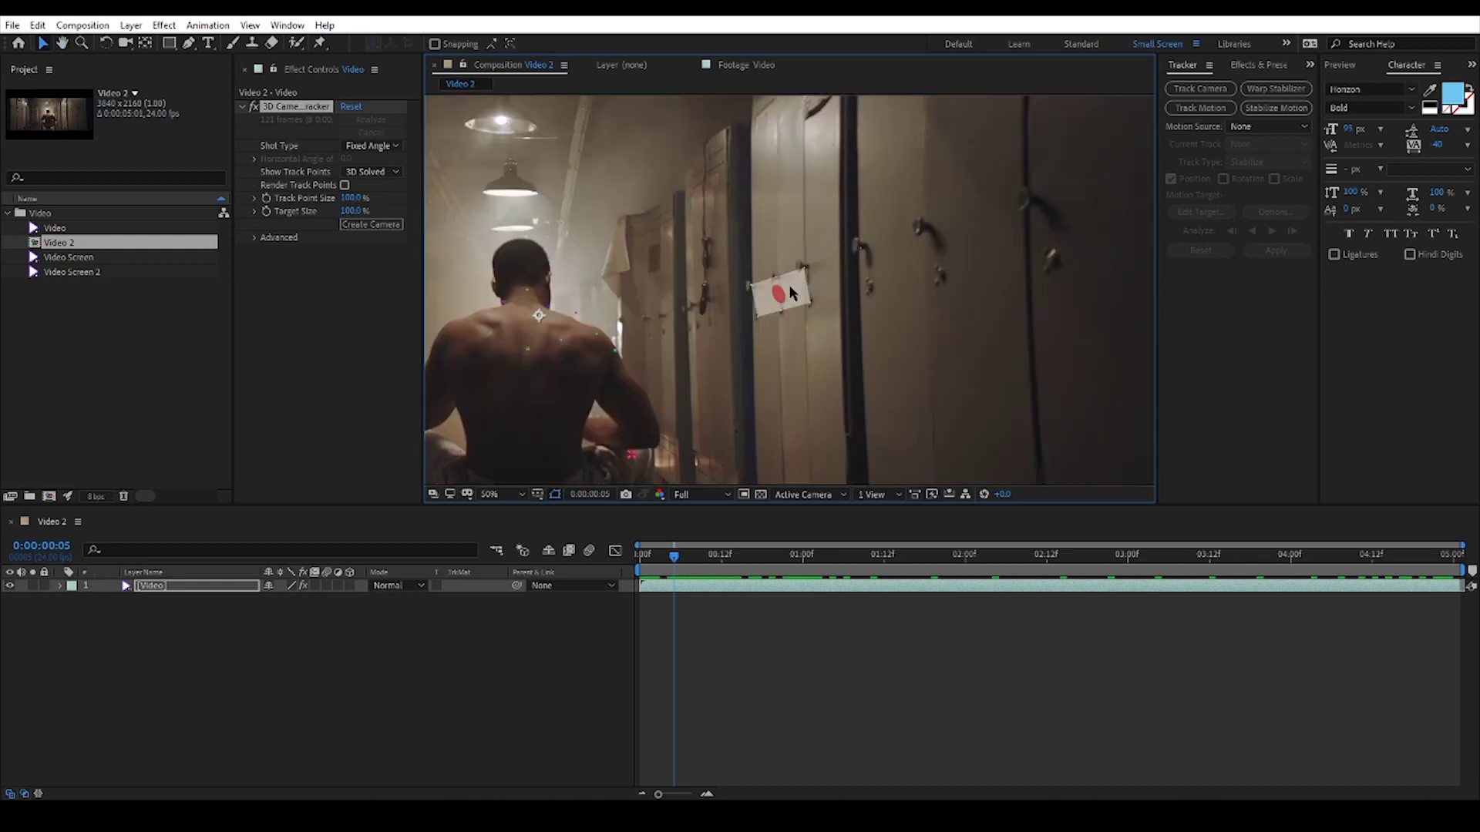
Step: At the first frame, set the ground plane and origin from the track points around the right-hand lockers' handles
key(Home)
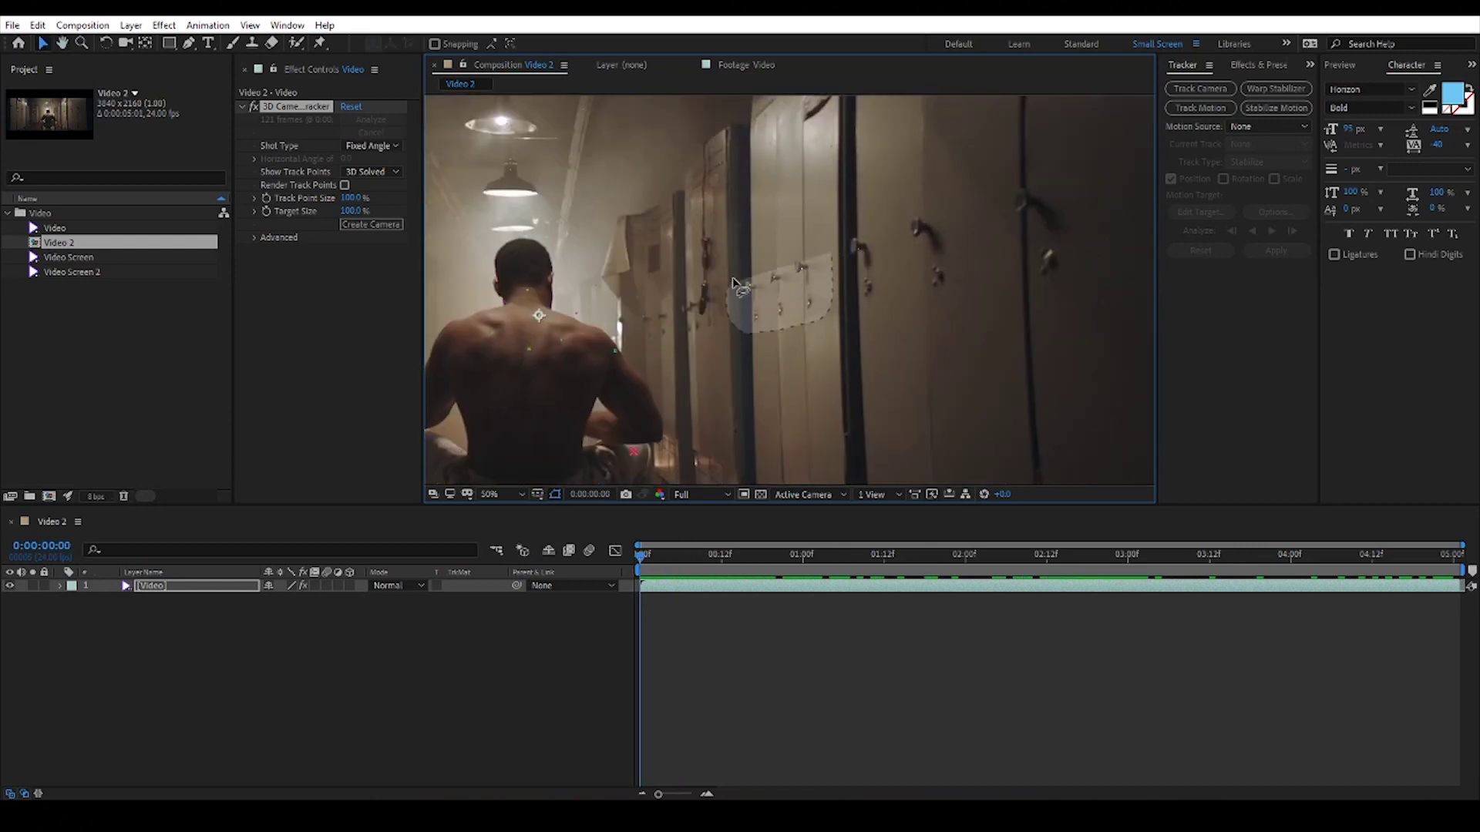
drag(734, 282, 744, 275)
right_click(778, 298)
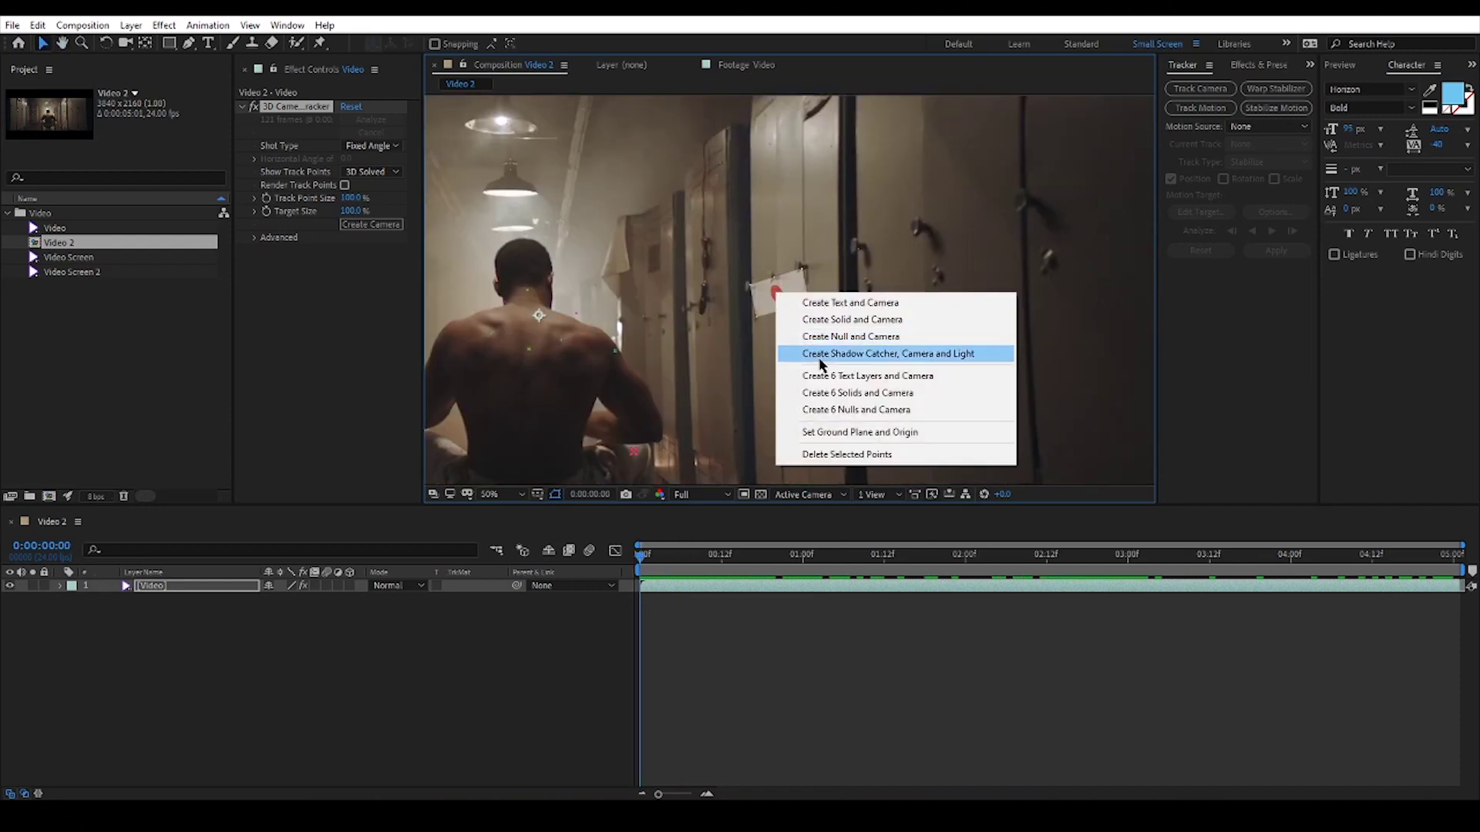
click(874, 434)
Step: Create a solid and camera from the selected track points on the right-hand lockers
scroll(879, 416, down, 2)
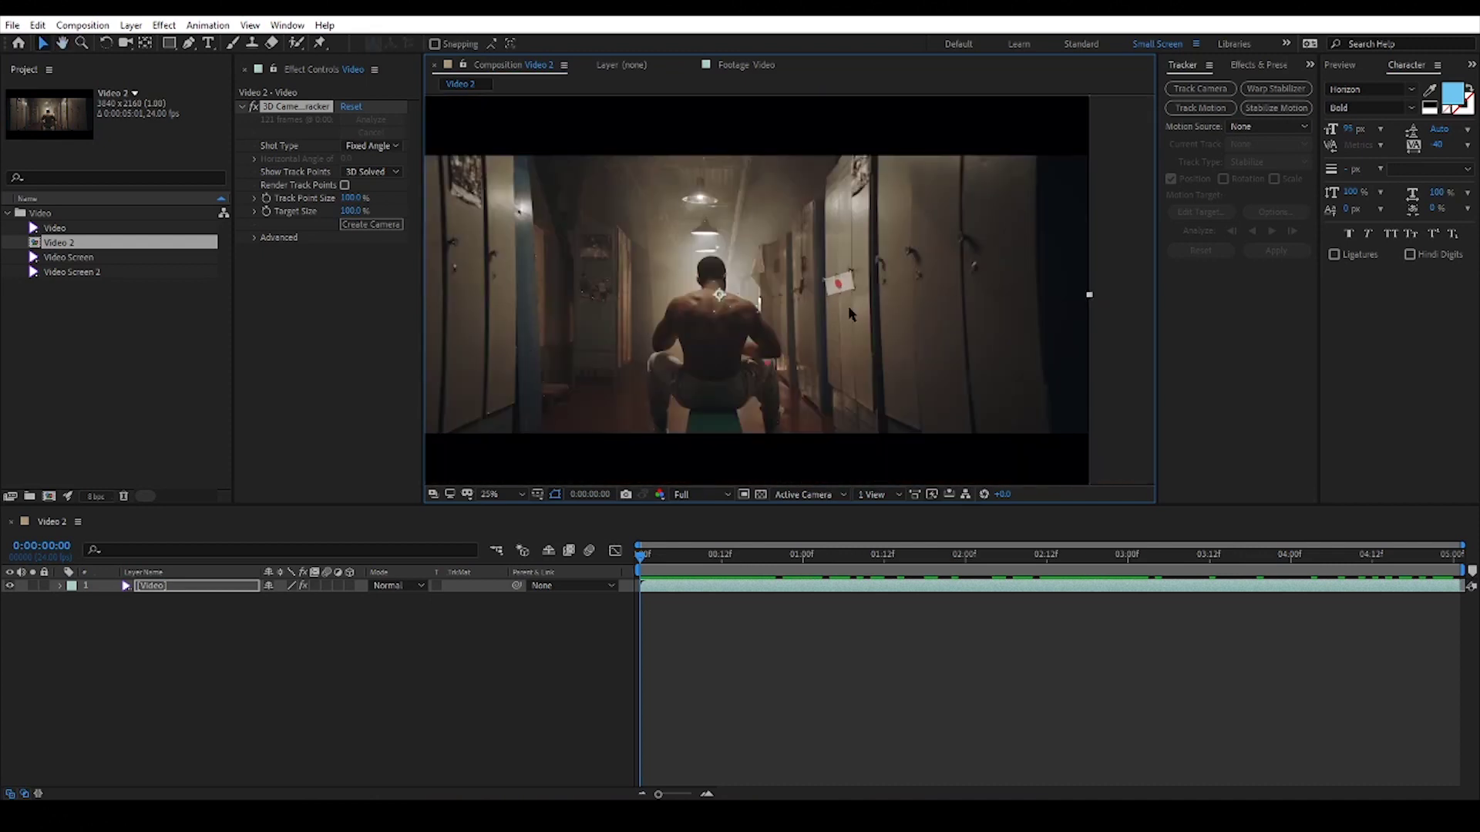
scroll(847, 299, up, 4)
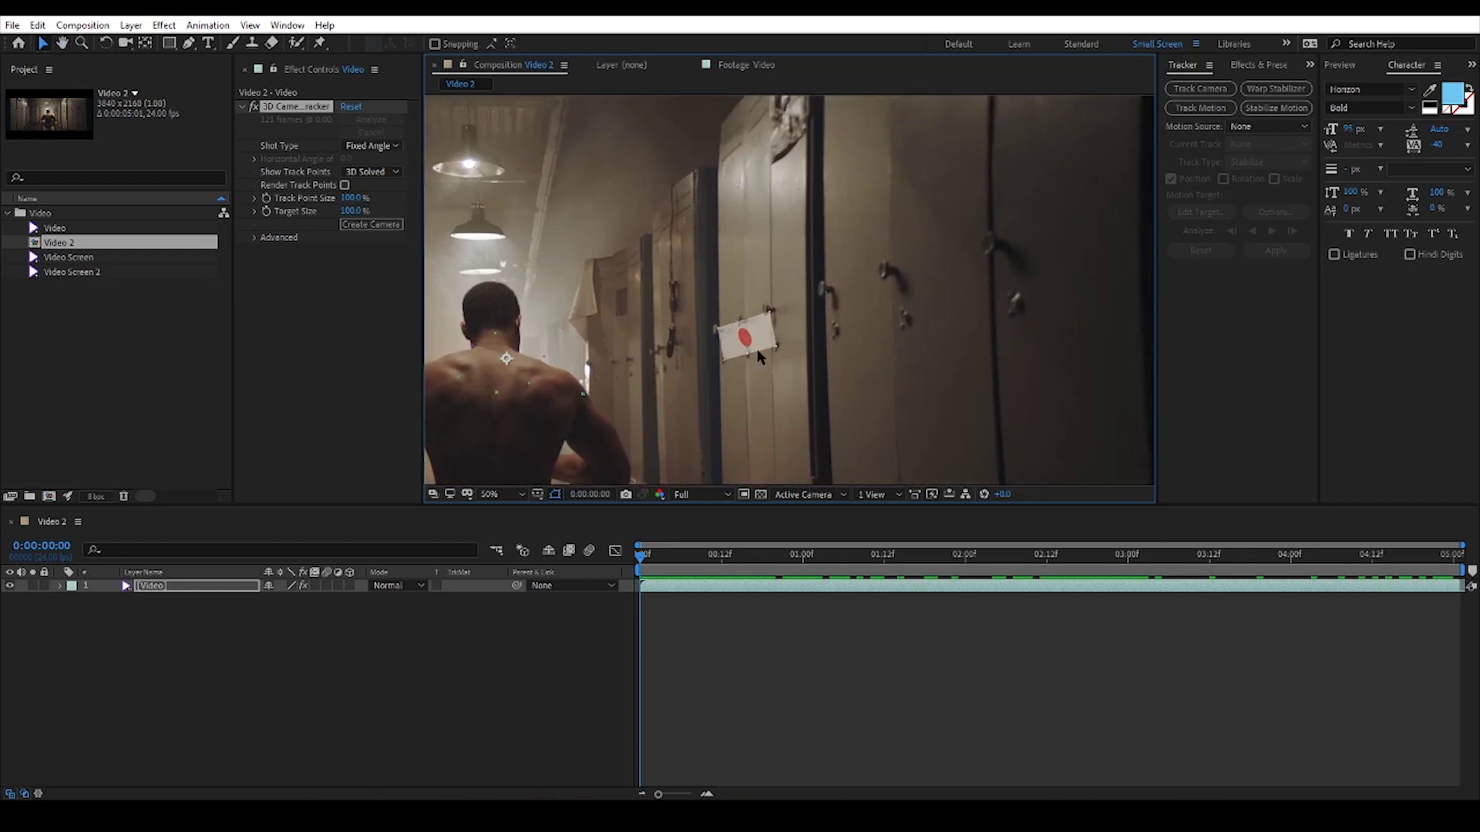
right_click(692, 381)
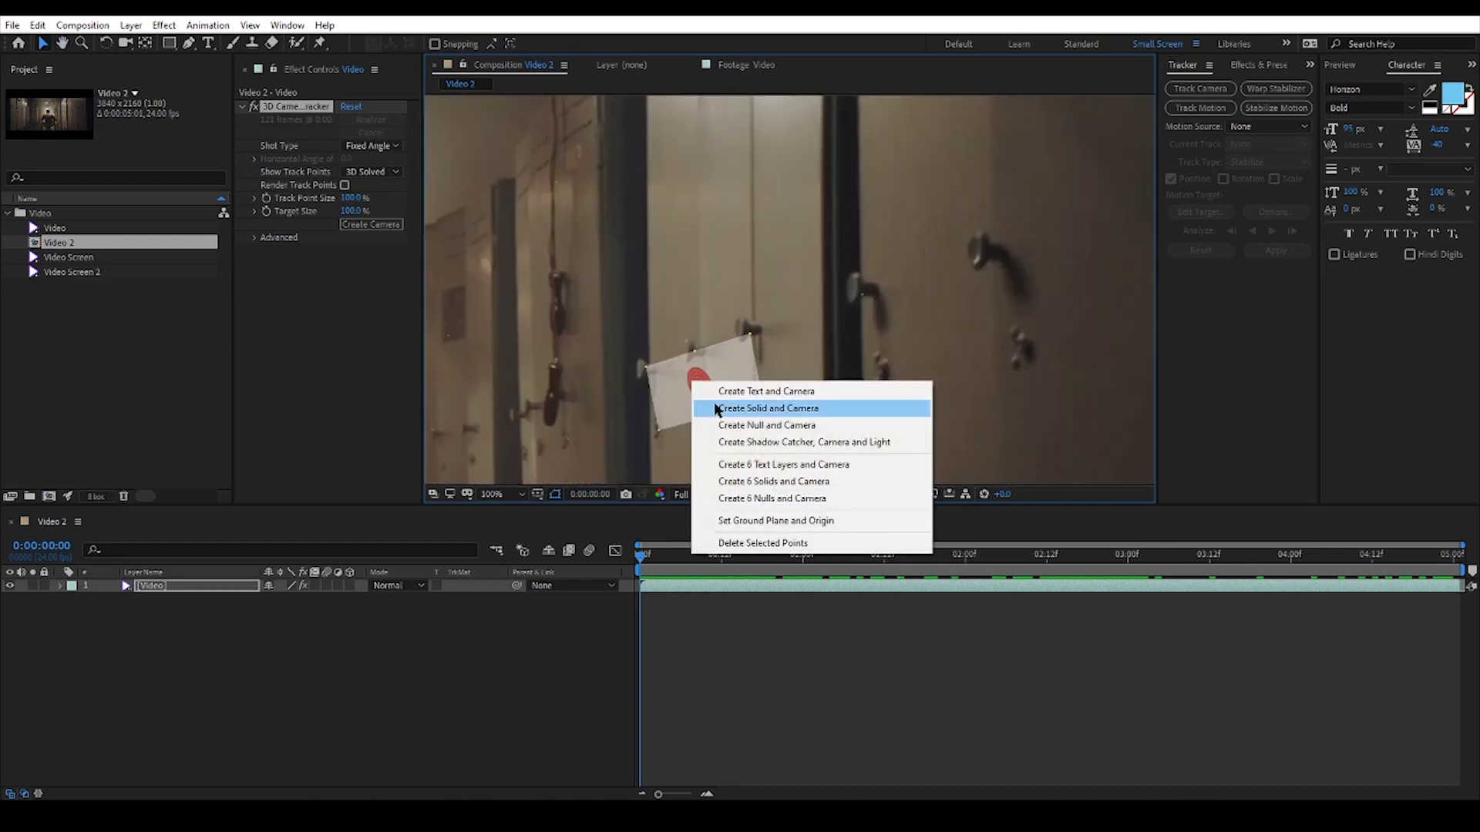
click(717, 408)
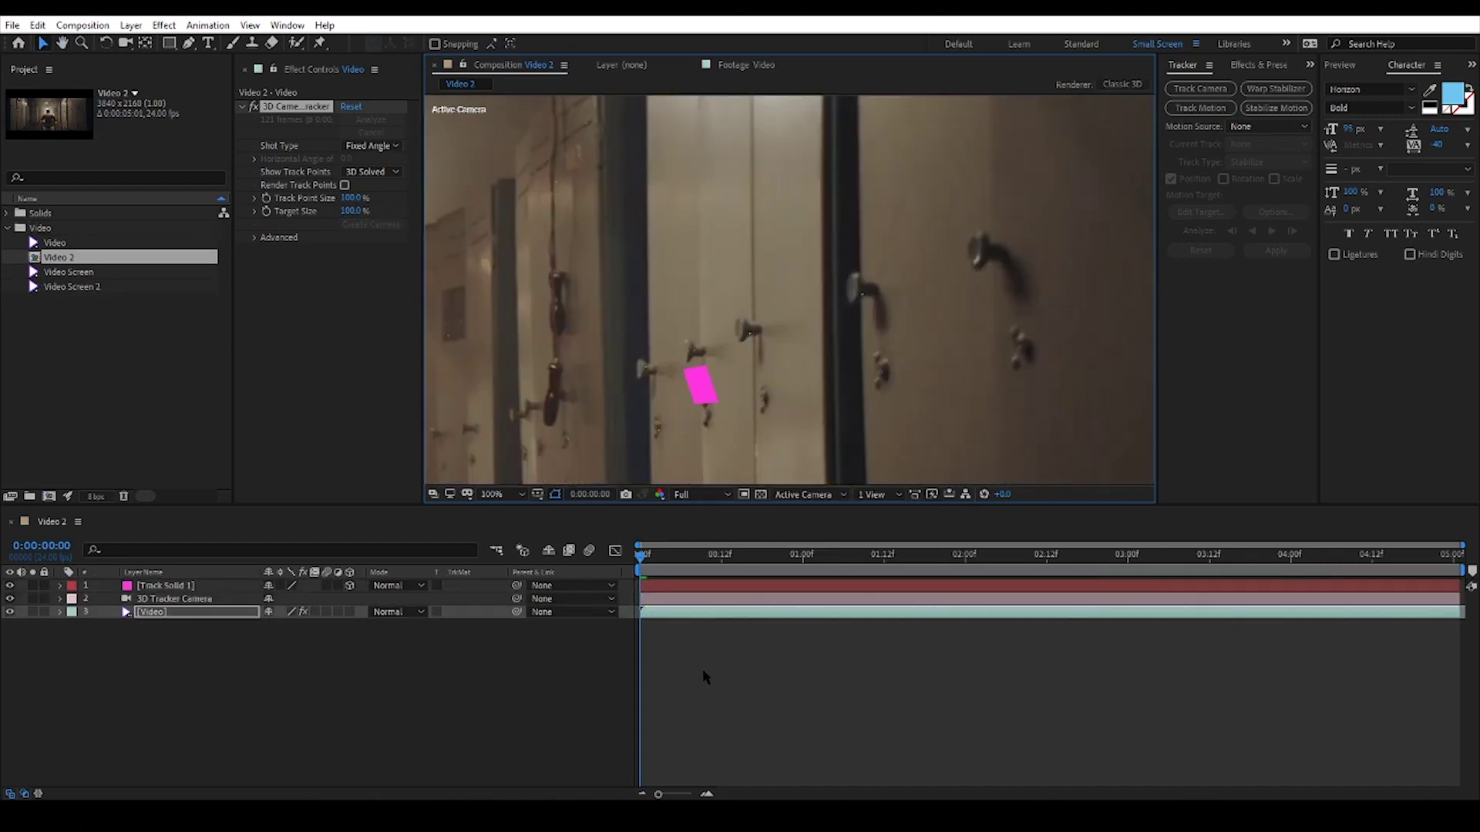
Step: Play back the composition to check how the tracked solid sticks to the locker
click(704, 632)
scroll(768, 362, down, 2)
key(space)
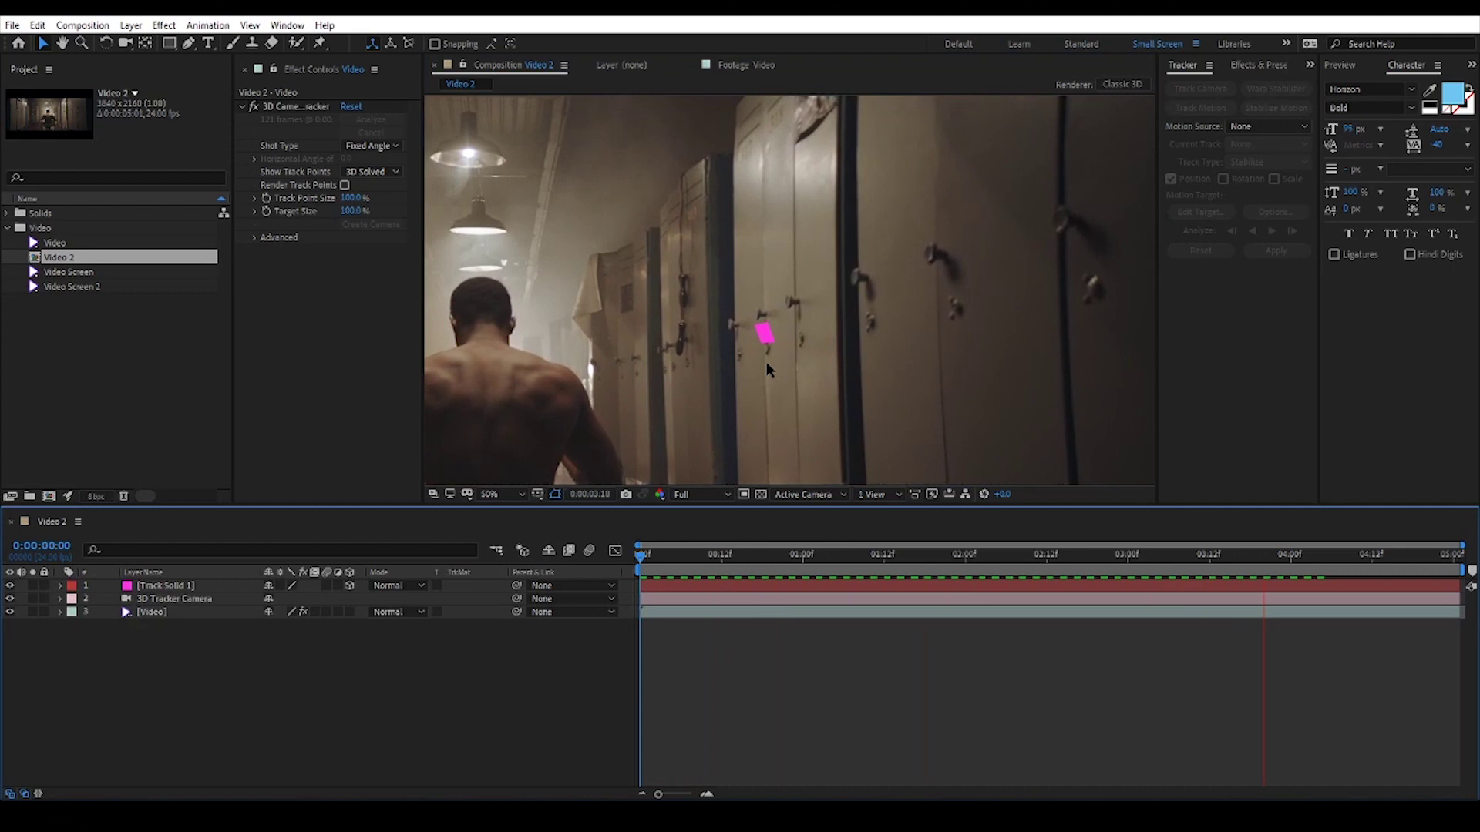
scroll(766, 364, down, 1)
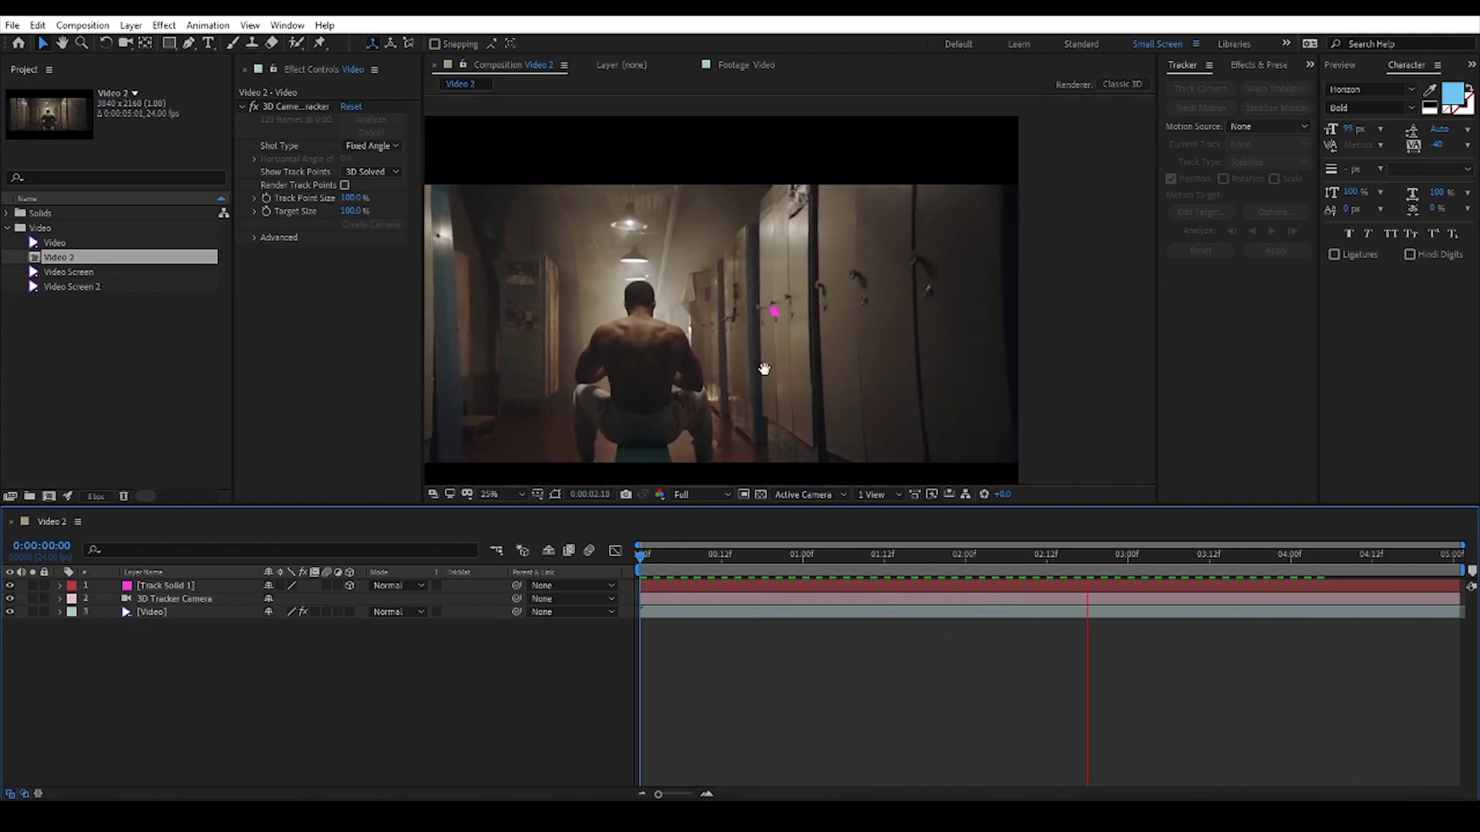
key(space)
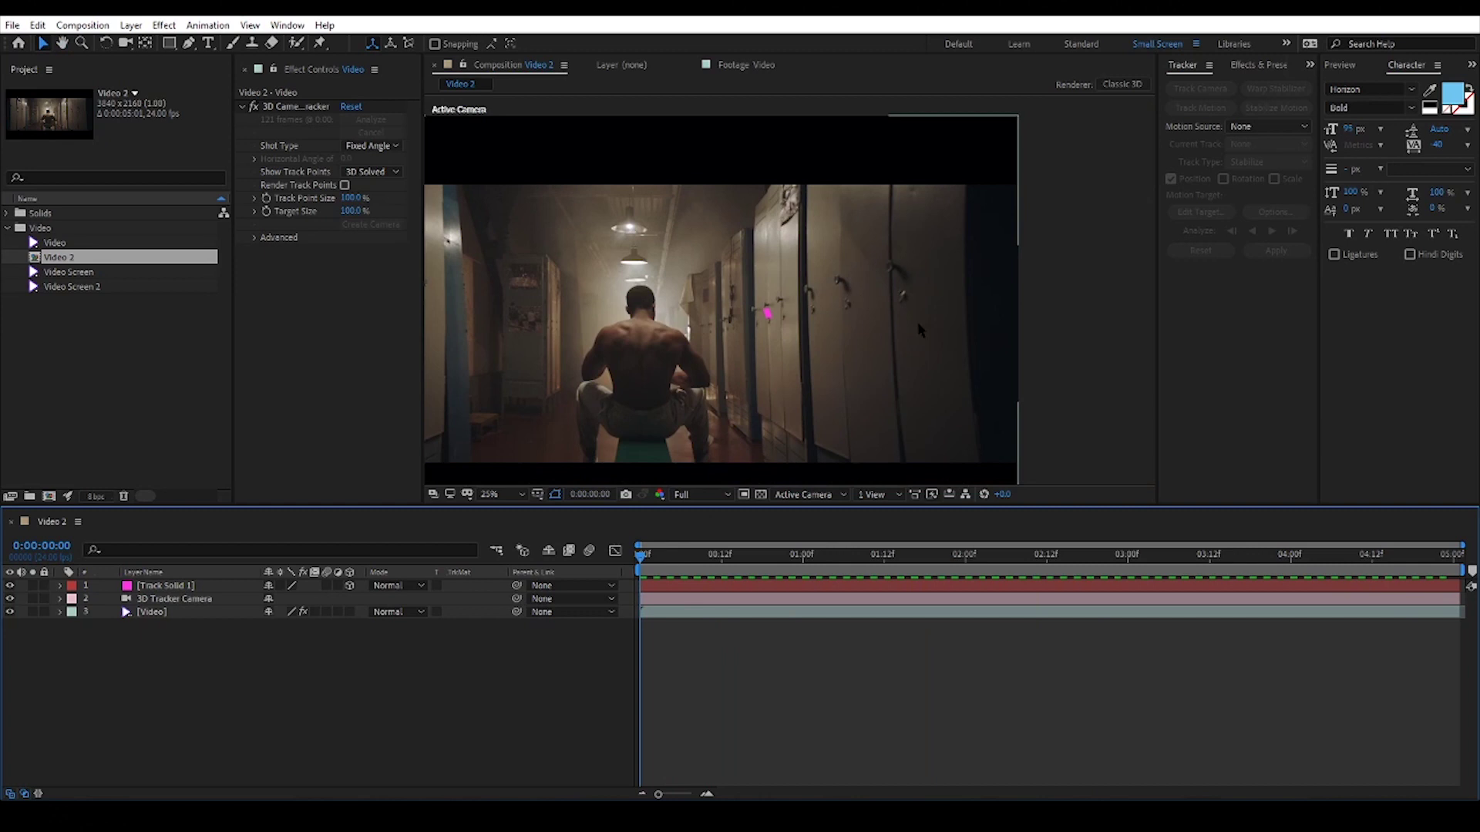
Step: Create a solid from the track points on the far cabinet left of the seated man
scroll(917, 321, up, 2)
drag(907, 330, 885, 363)
click(660, 339)
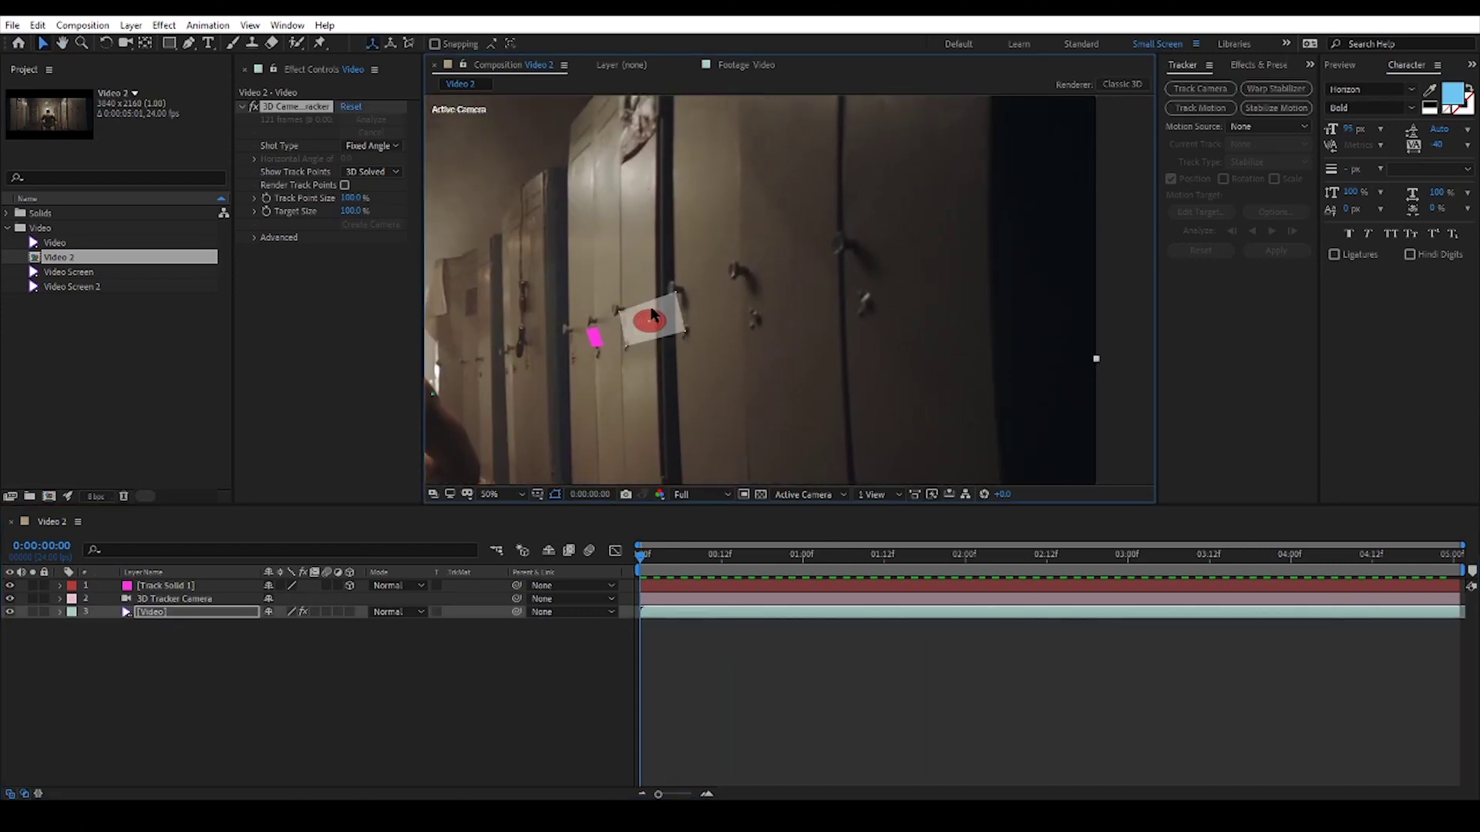
drag(659, 383, 951, 238)
drag(563, 263, 881, 343)
right_click(842, 349)
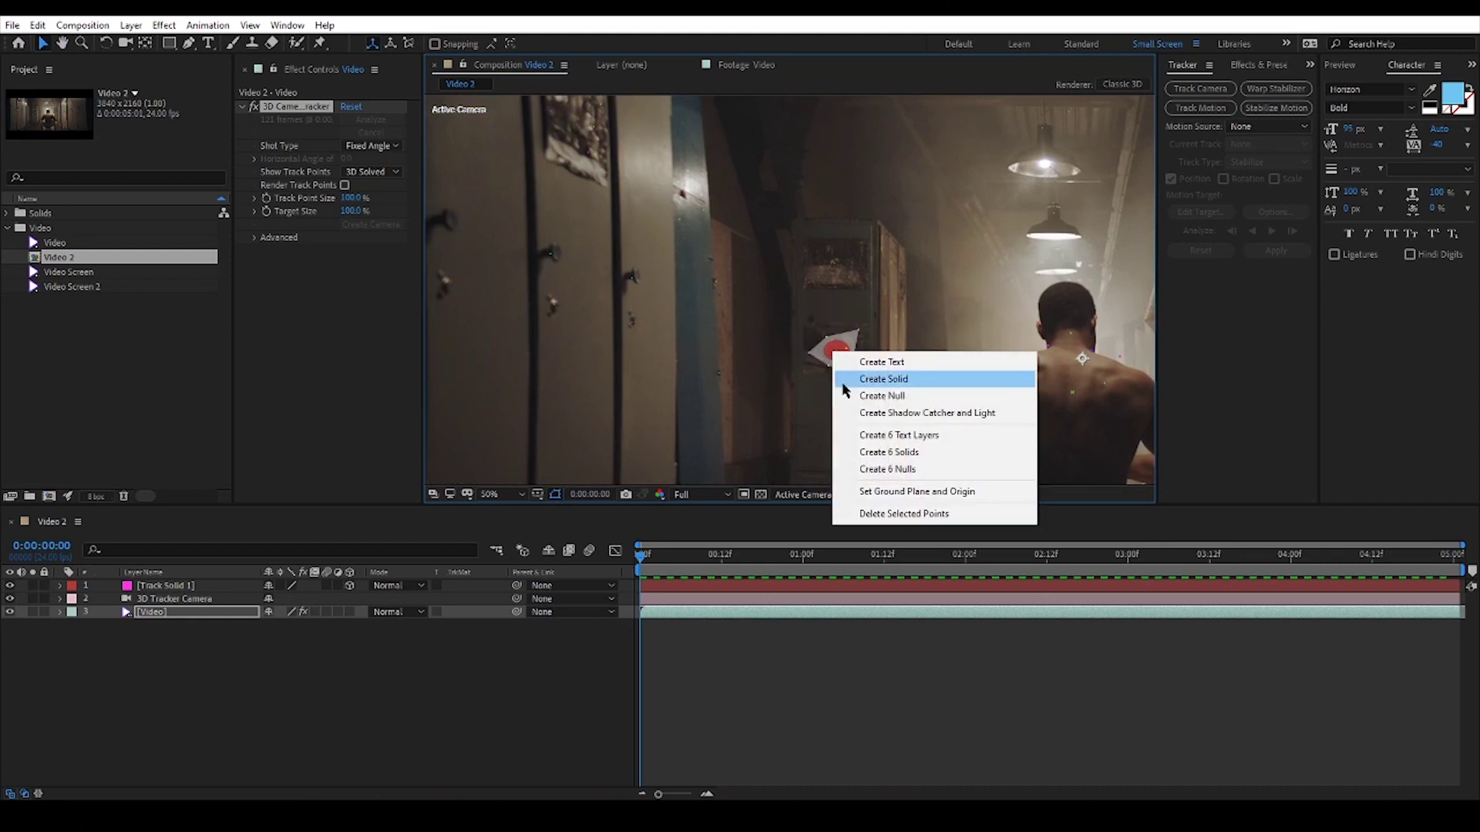
click(891, 377)
Step: Create a solid from the track points around the handles of the left-hand lockers
click(719, 262)
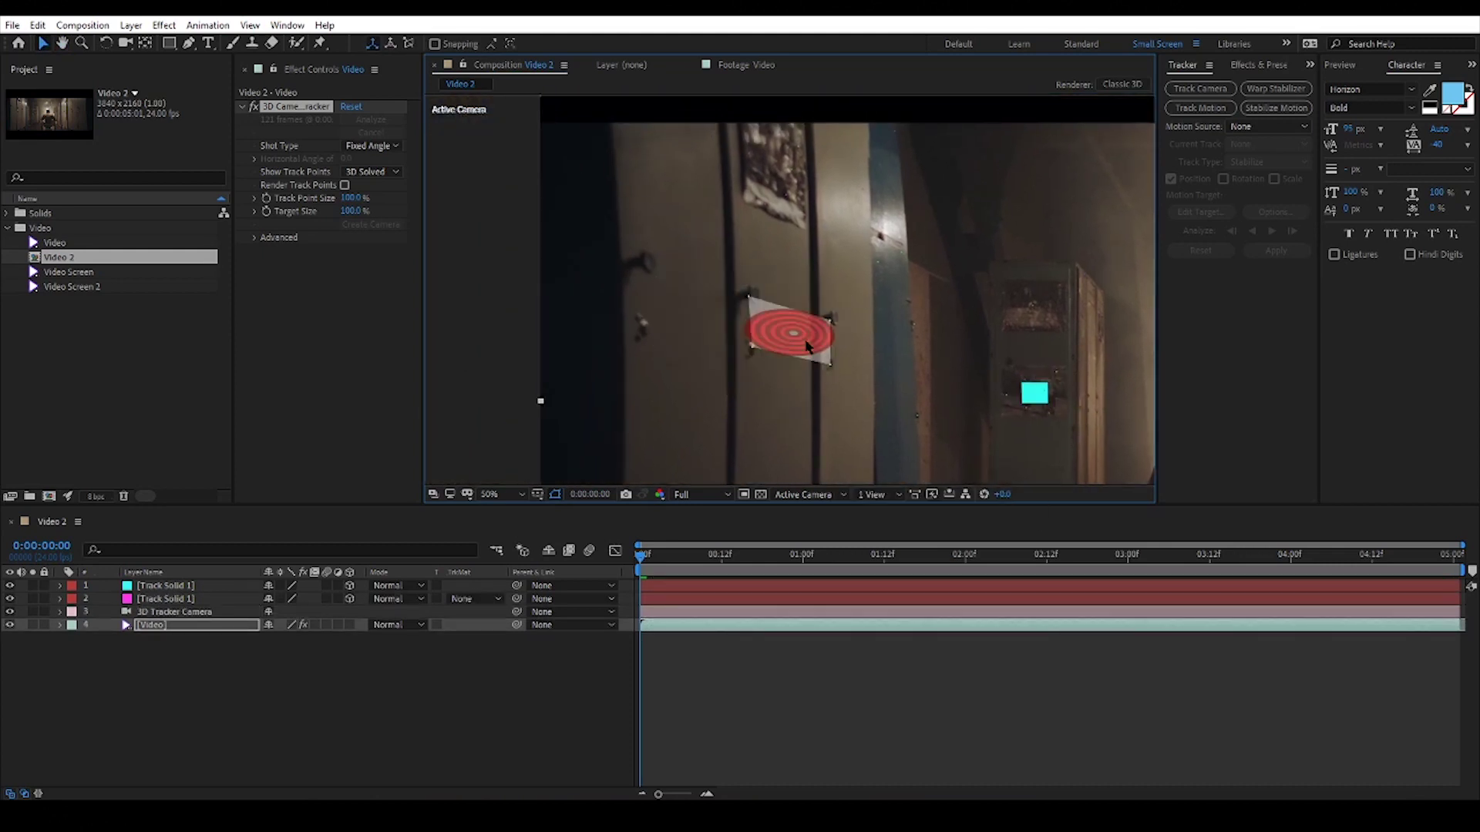
right_click(809, 341)
click(851, 368)
drag(753, 226, 579, 189)
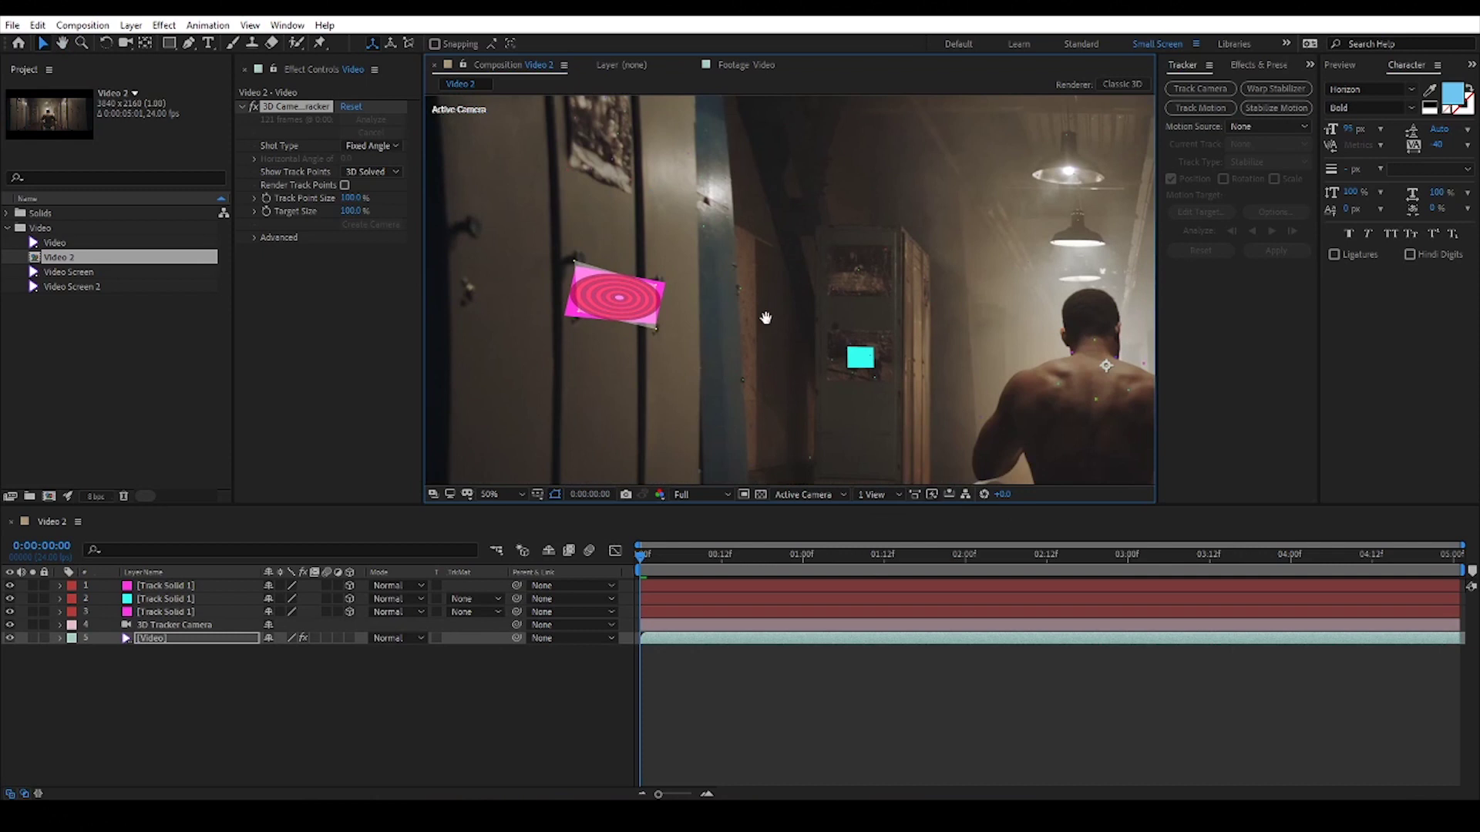
Step: At frame 0:00:04:01, create a solid from the track points on the surface just behind the blue-edged left lockers
drag(766, 316, 637, 273)
drag(741, 561, 1308, 616)
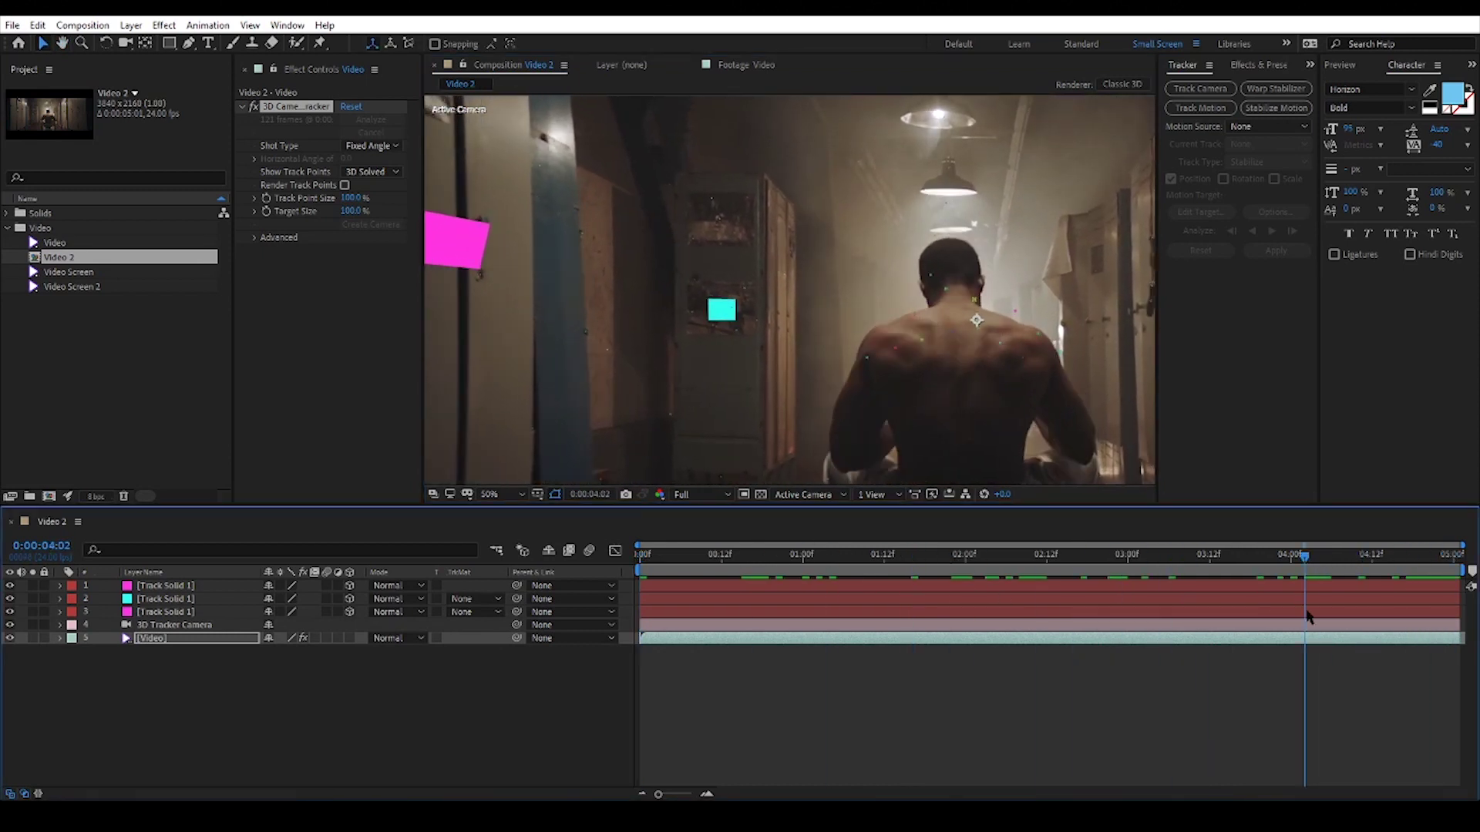
right_click(595, 304)
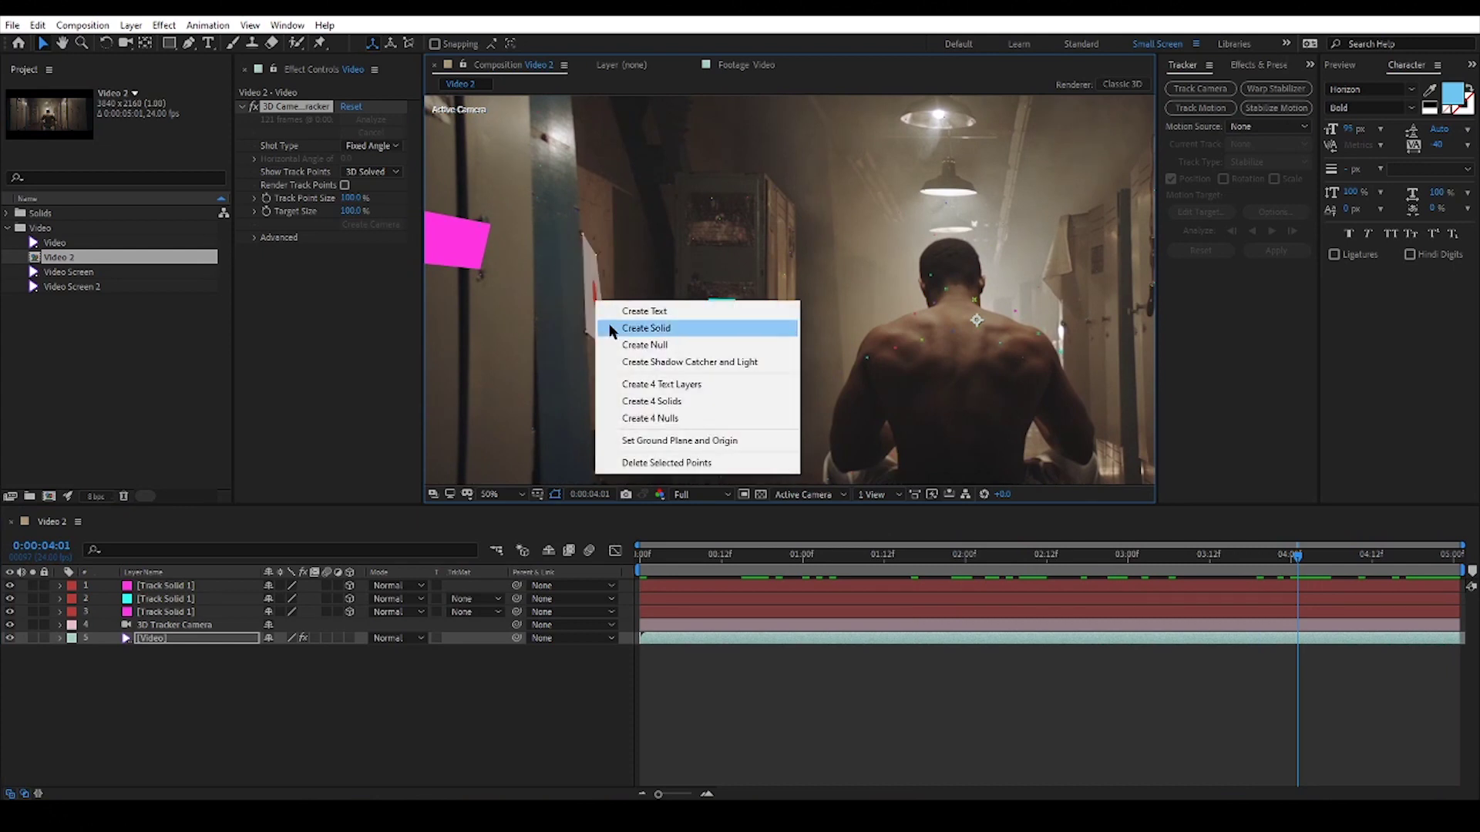
click(608, 329)
Step: Create a solid from the track points on the nearest ceiling lamp
drag(656, 402, 552, 421)
drag(879, 155, 787, 286)
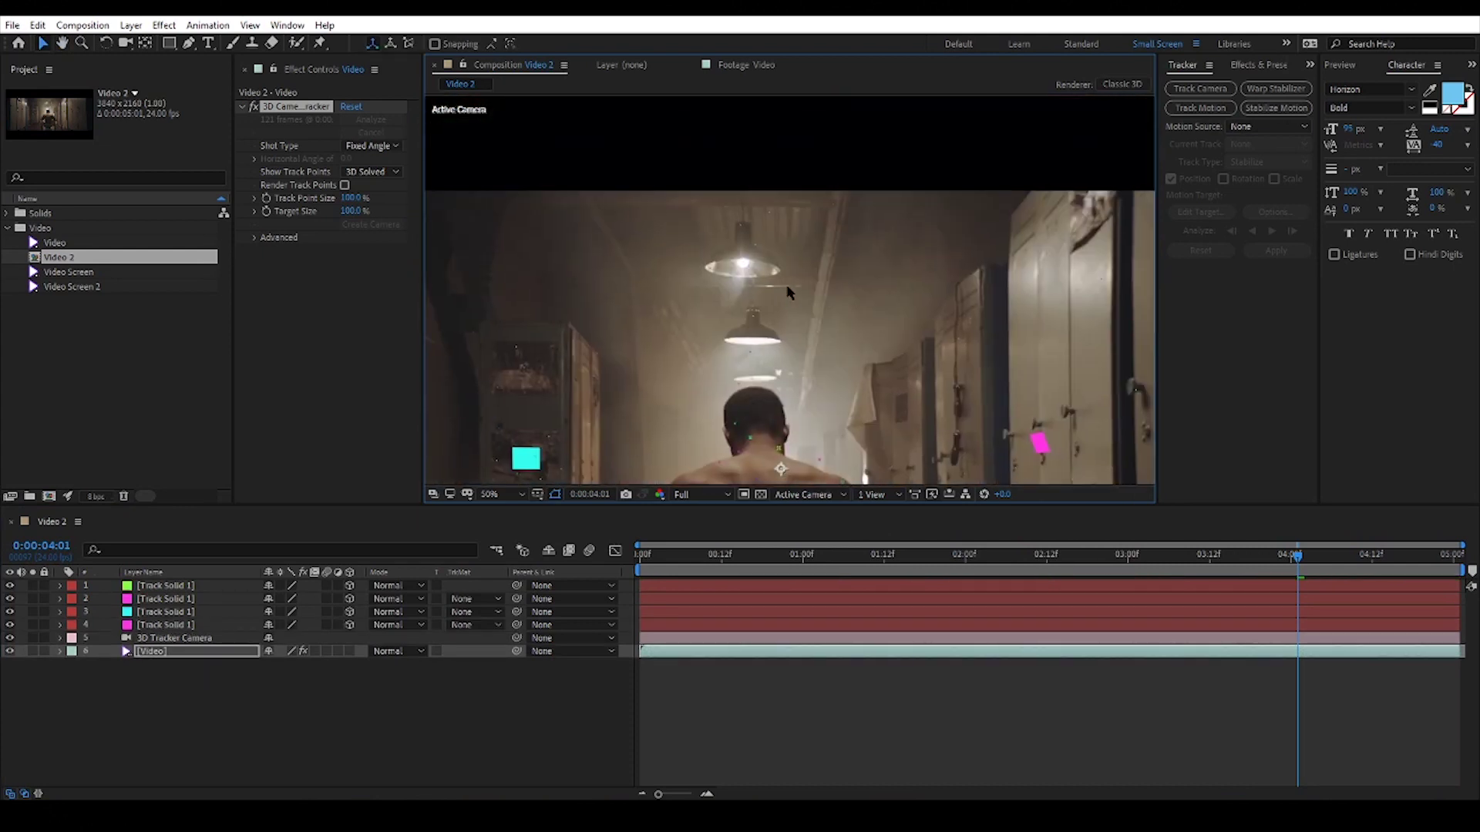
right_click(764, 254)
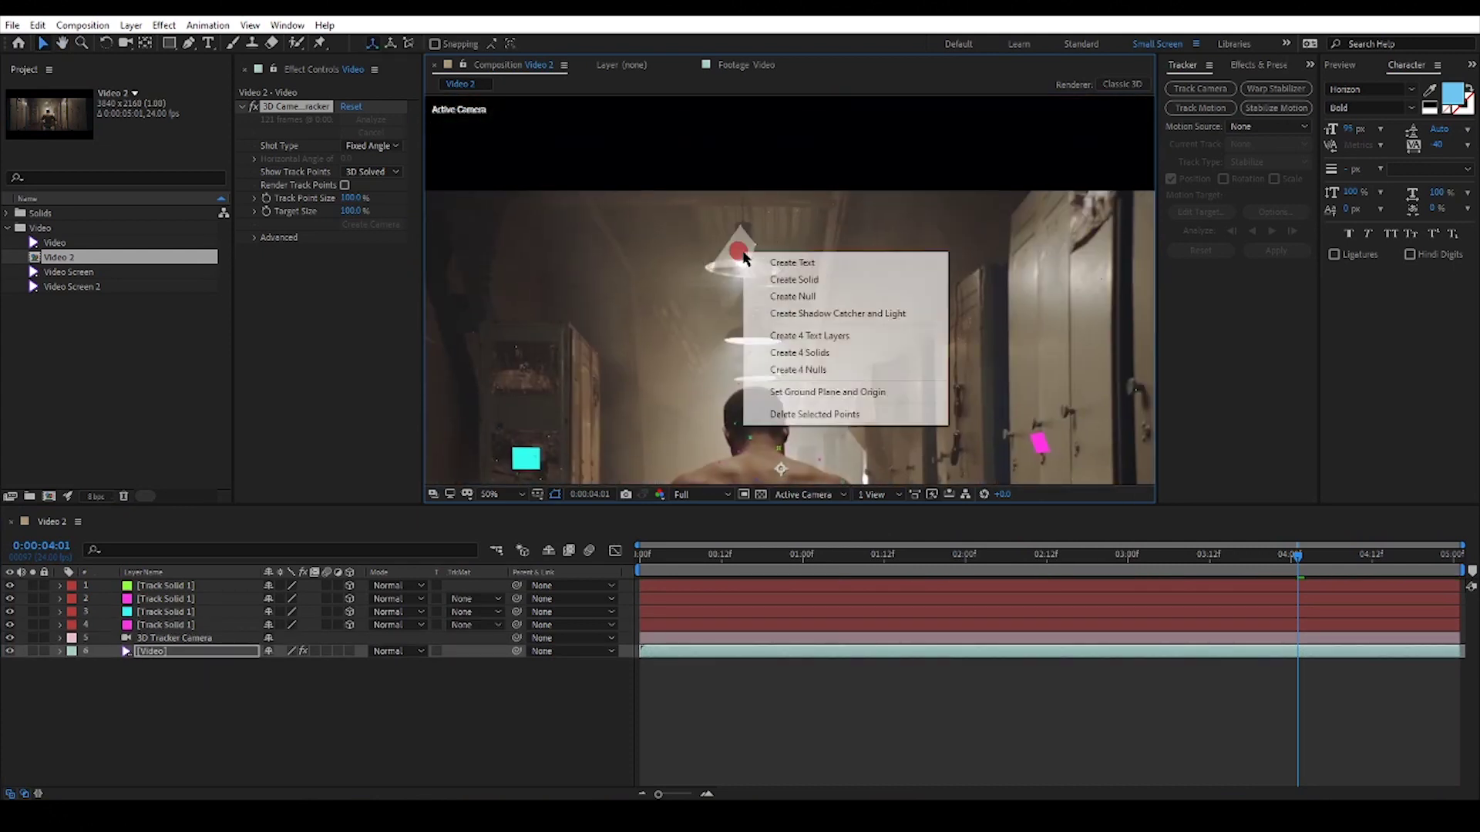
click(778, 277)
Step: Create a solid from the track points on the man's upper back
drag(775, 345, 751, 317)
drag(794, 272, 800, 284)
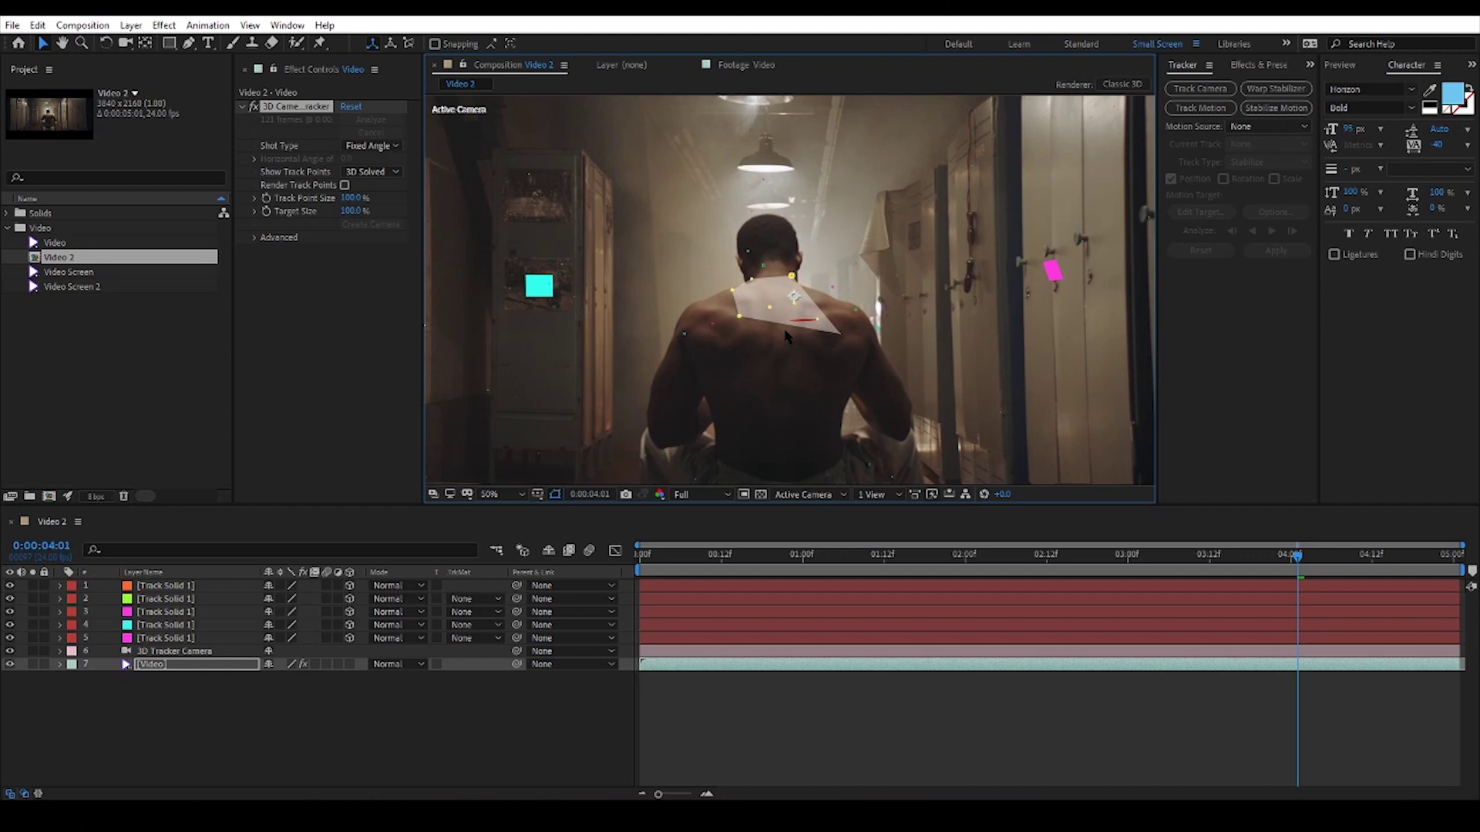
right_click(775, 299)
click(789, 326)
Step: Create a solid from the track points on the second ceiling lamp and deselect the video layer
scroll(807, 352, down, 1)
mouse_move(808, 352)
mouse_down()
mouse_move(862, 371)
mouse_move(715, 382)
mouse_up()
scroll(687, 265, up, 3)
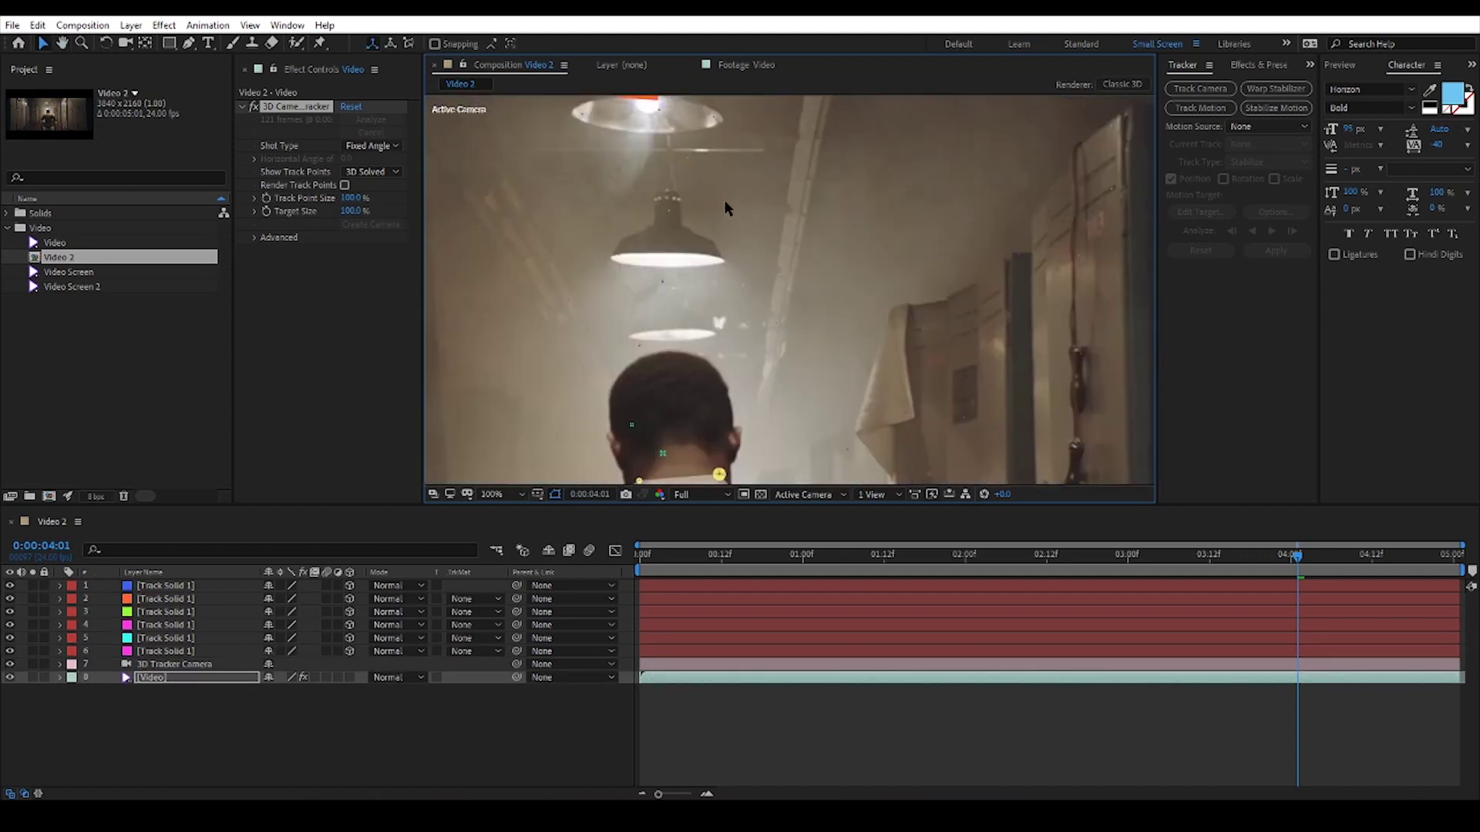
mouse_move(724, 208)
mouse_down()
mouse_move(604, 256)
mouse_move(655, 197)
mouse_up()
right_click(677, 254)
click(670, 279)
scroll(668, 293, down, 4)
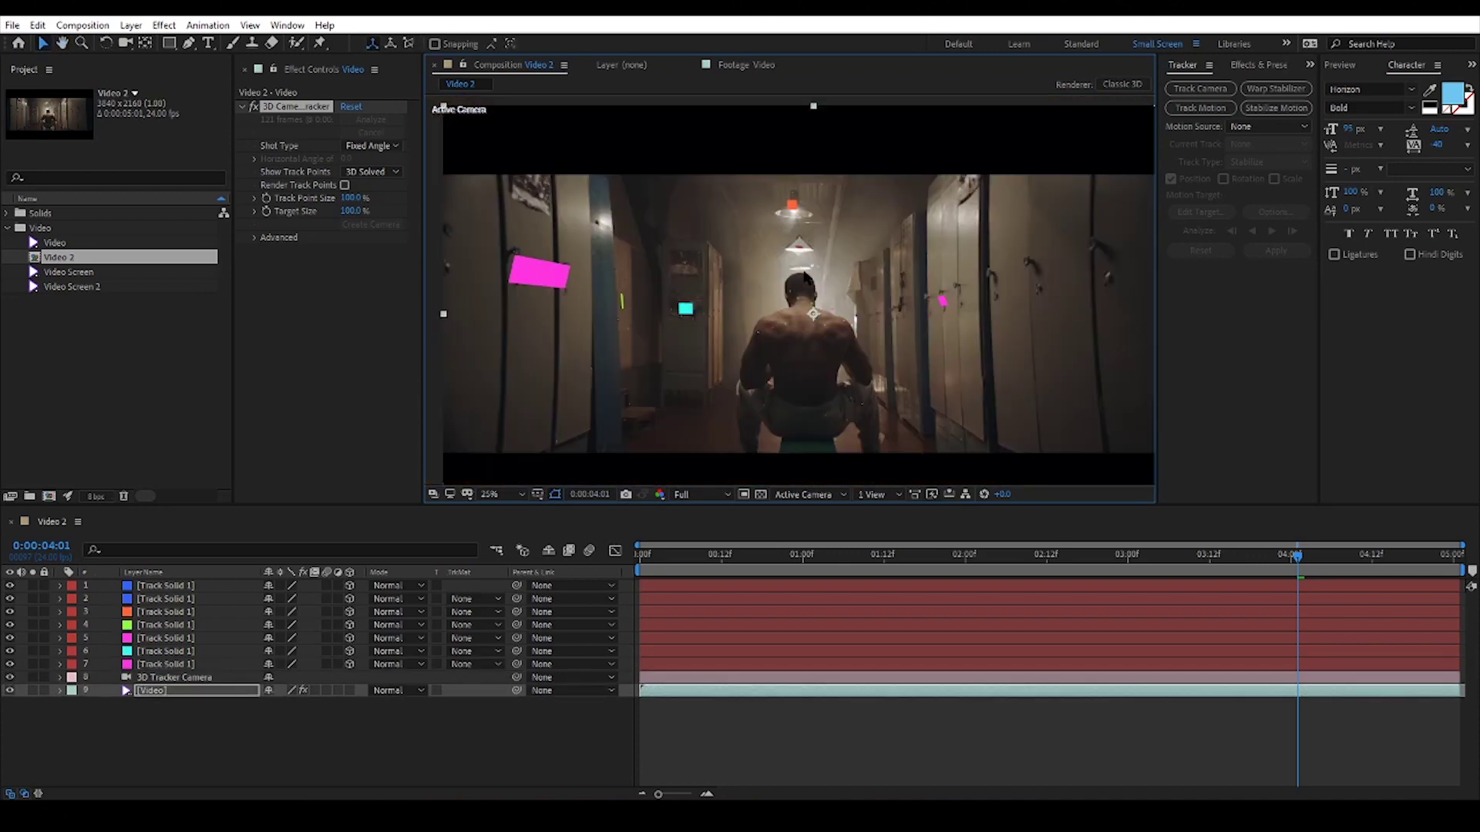
key(h)
drag(611, 354, 863, 394)
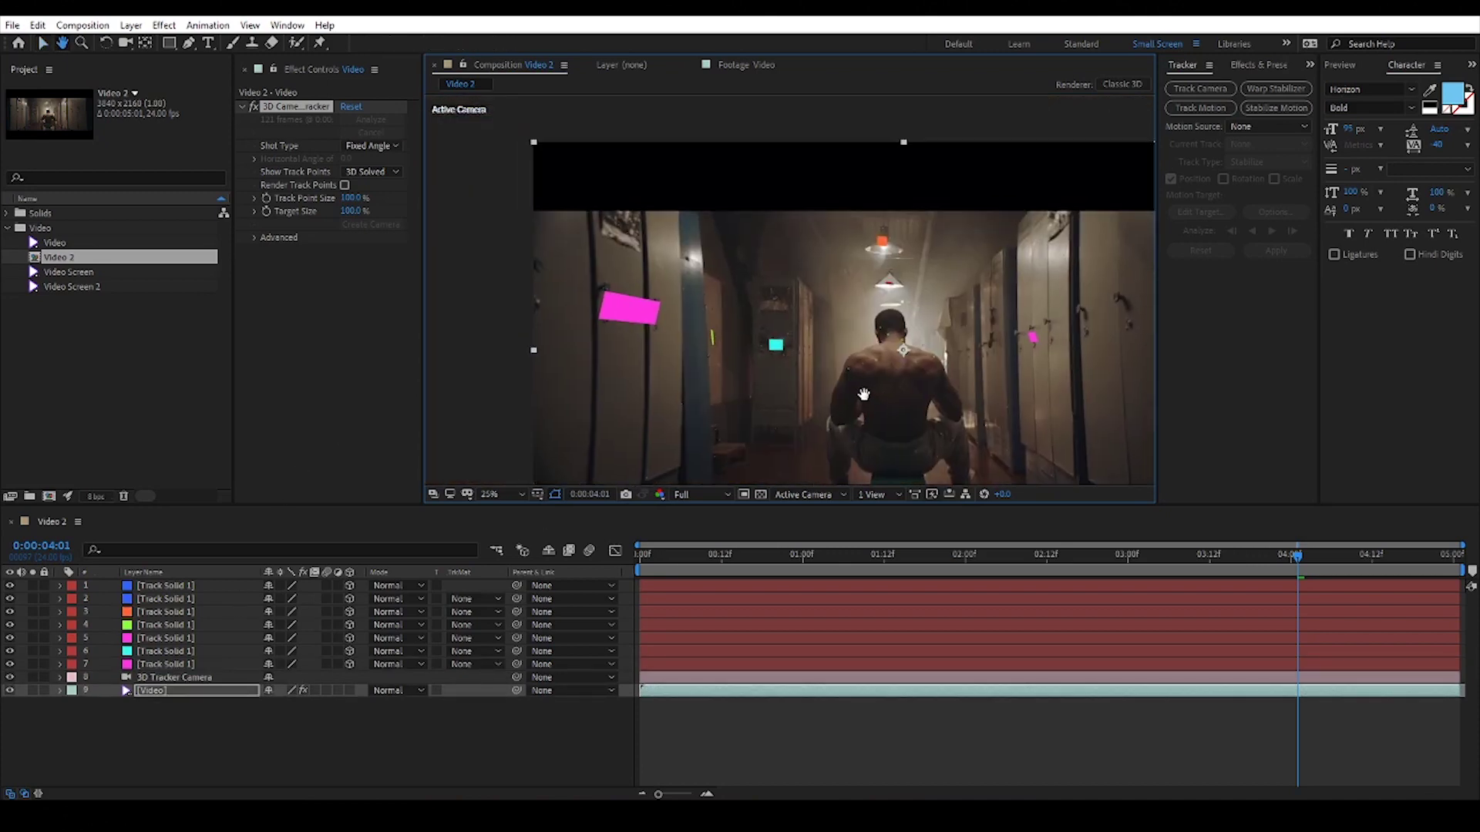
drag(765, 382, 653, 296)
click(737, 747)
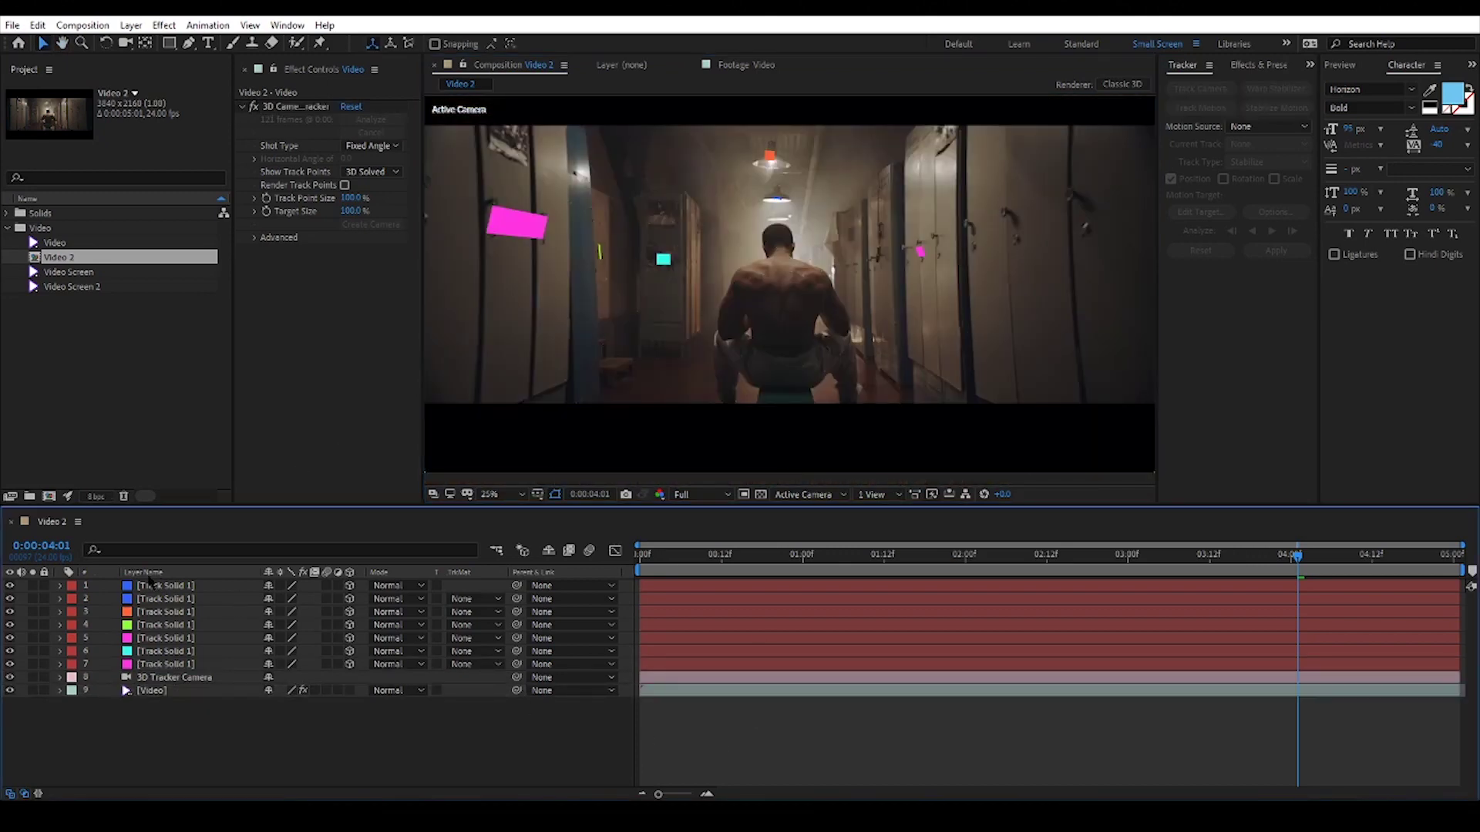
Step: Switch to File Explorer and preview Grid 16.mp4 from the Cyberpunk HUD pack's 14-Grids folder
click(10, 228)
key(alt+Tab)
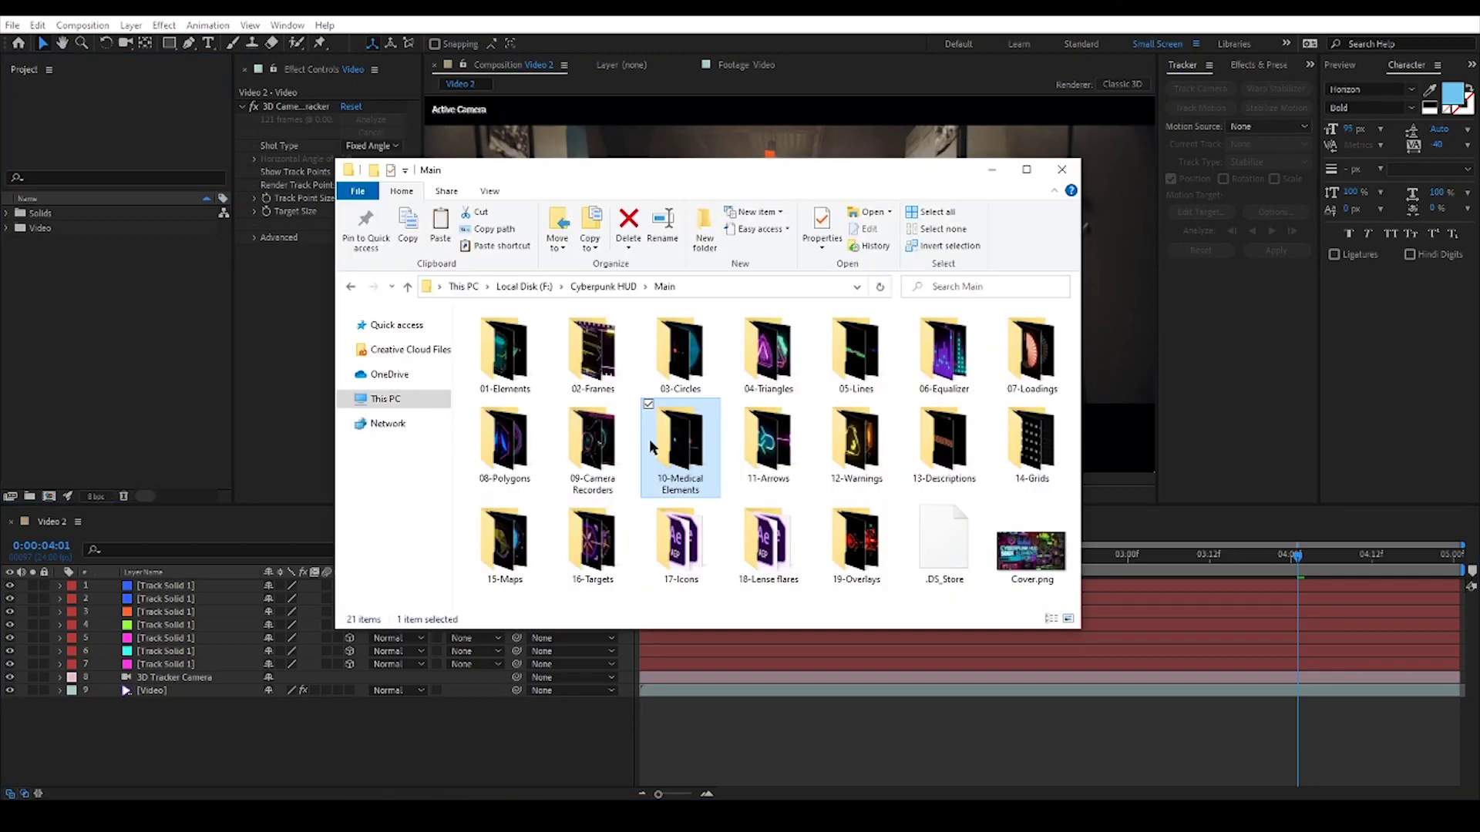
double_click(1031, 443)
scroll(1017, 478, down, 6)
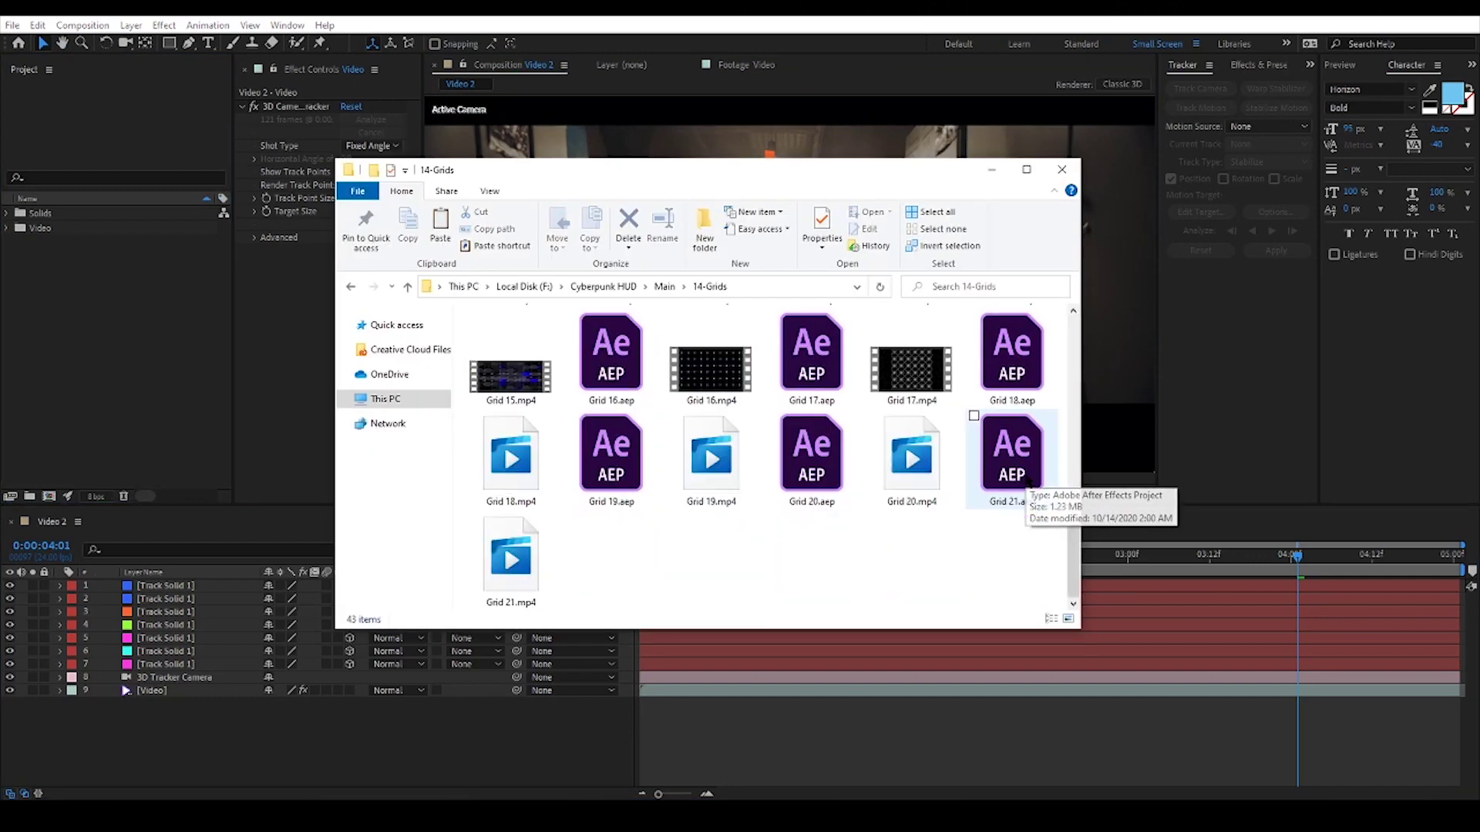
double_click(710, 369)
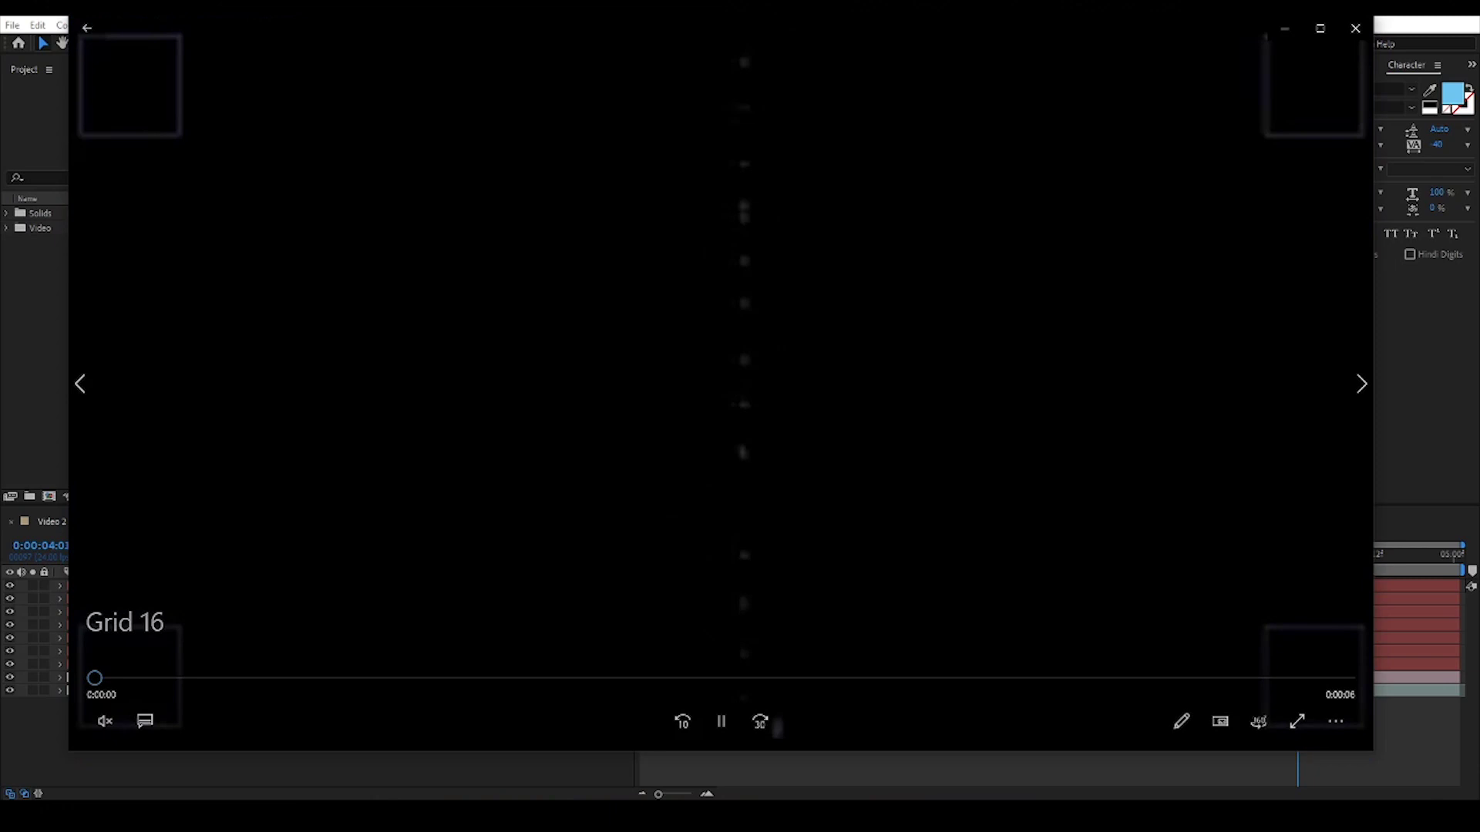
click(1355, 27)
Step: Import Grid 16.aep into the After Effects project and play back its Grid 16 composition
drag(611, 354, 126, 370)
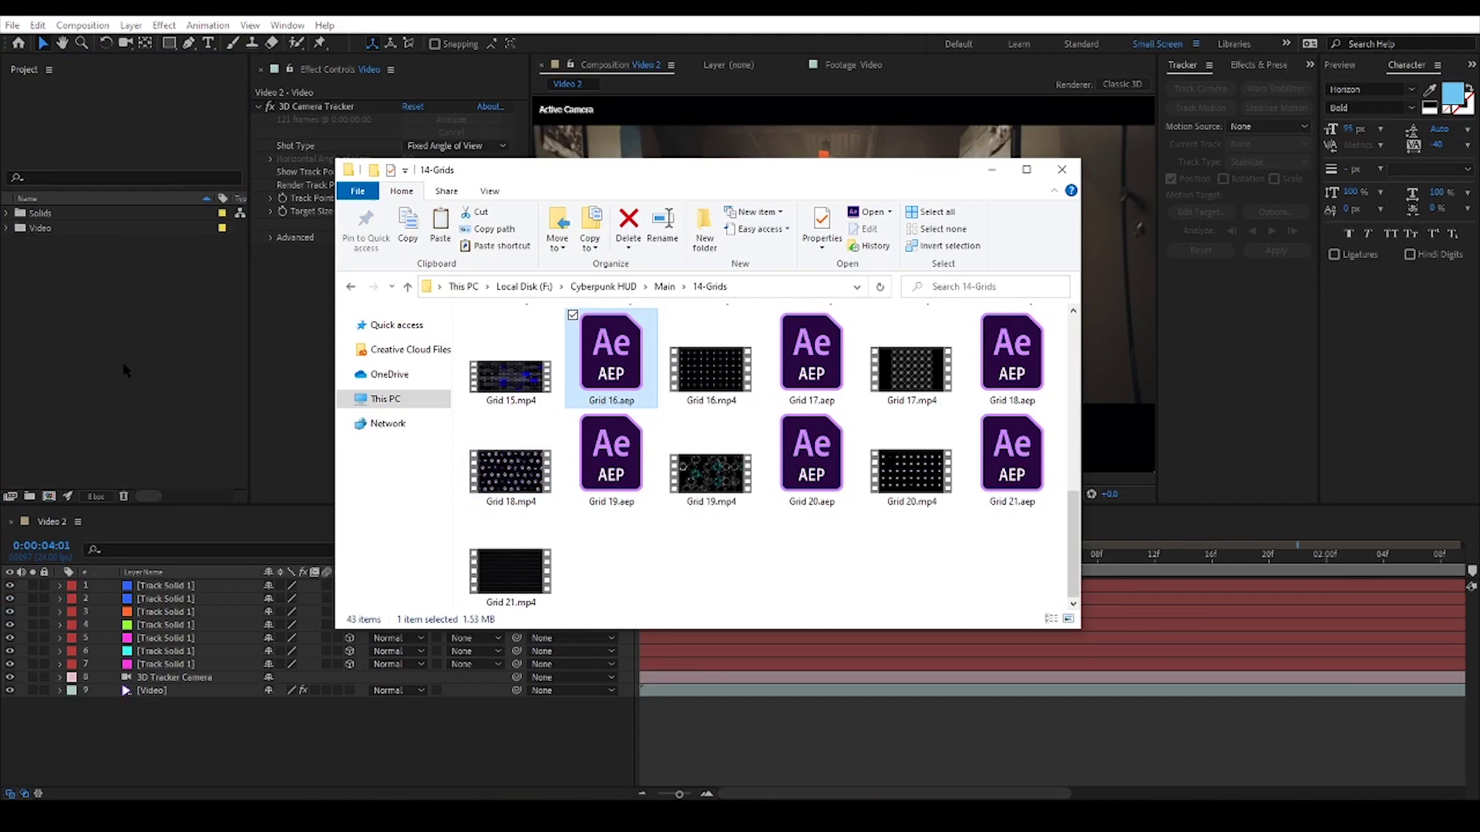
click(126, 371)
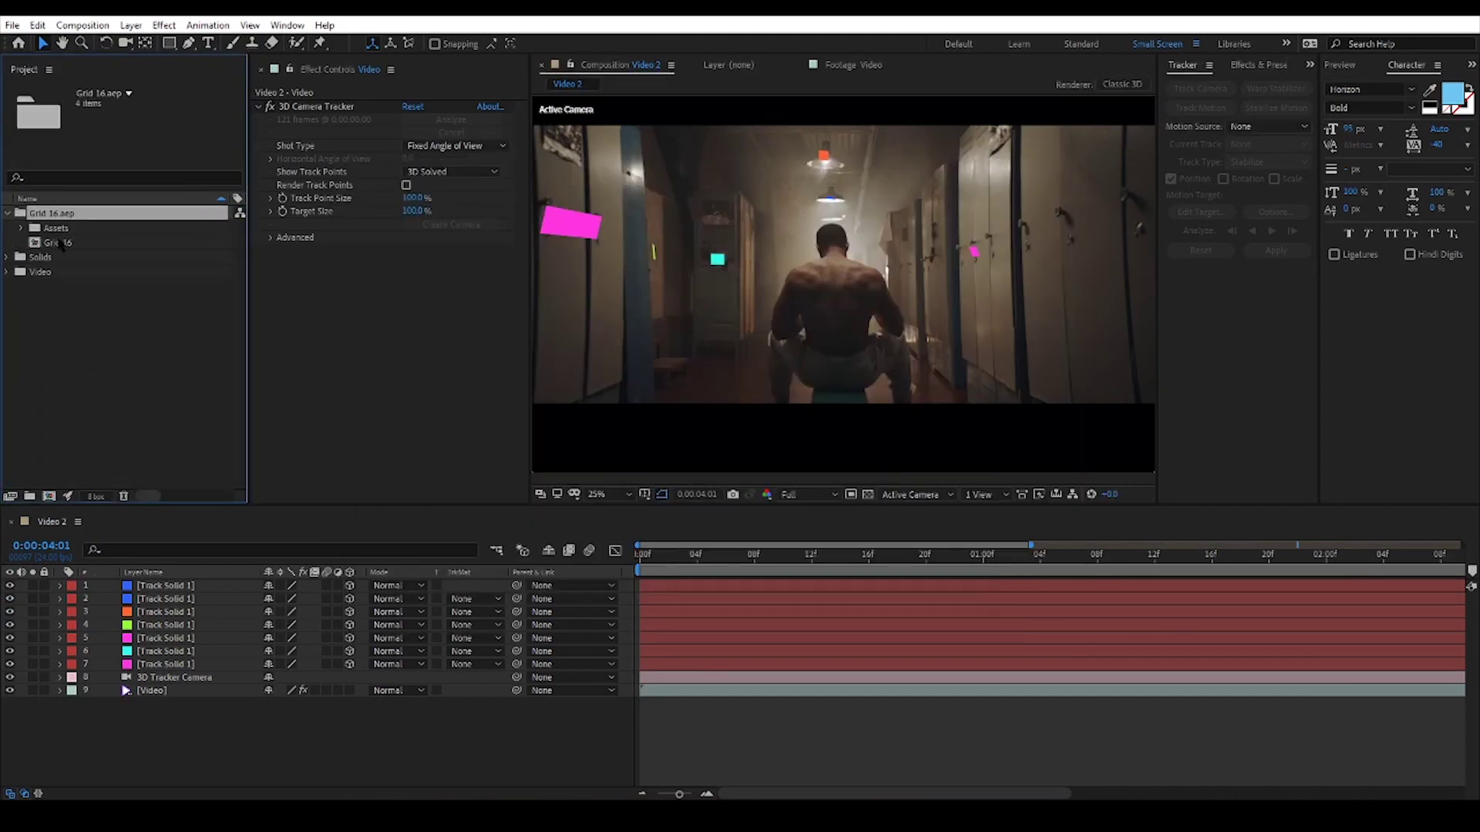
double_click(59, 243)
drag(734, 559, 628, 572)
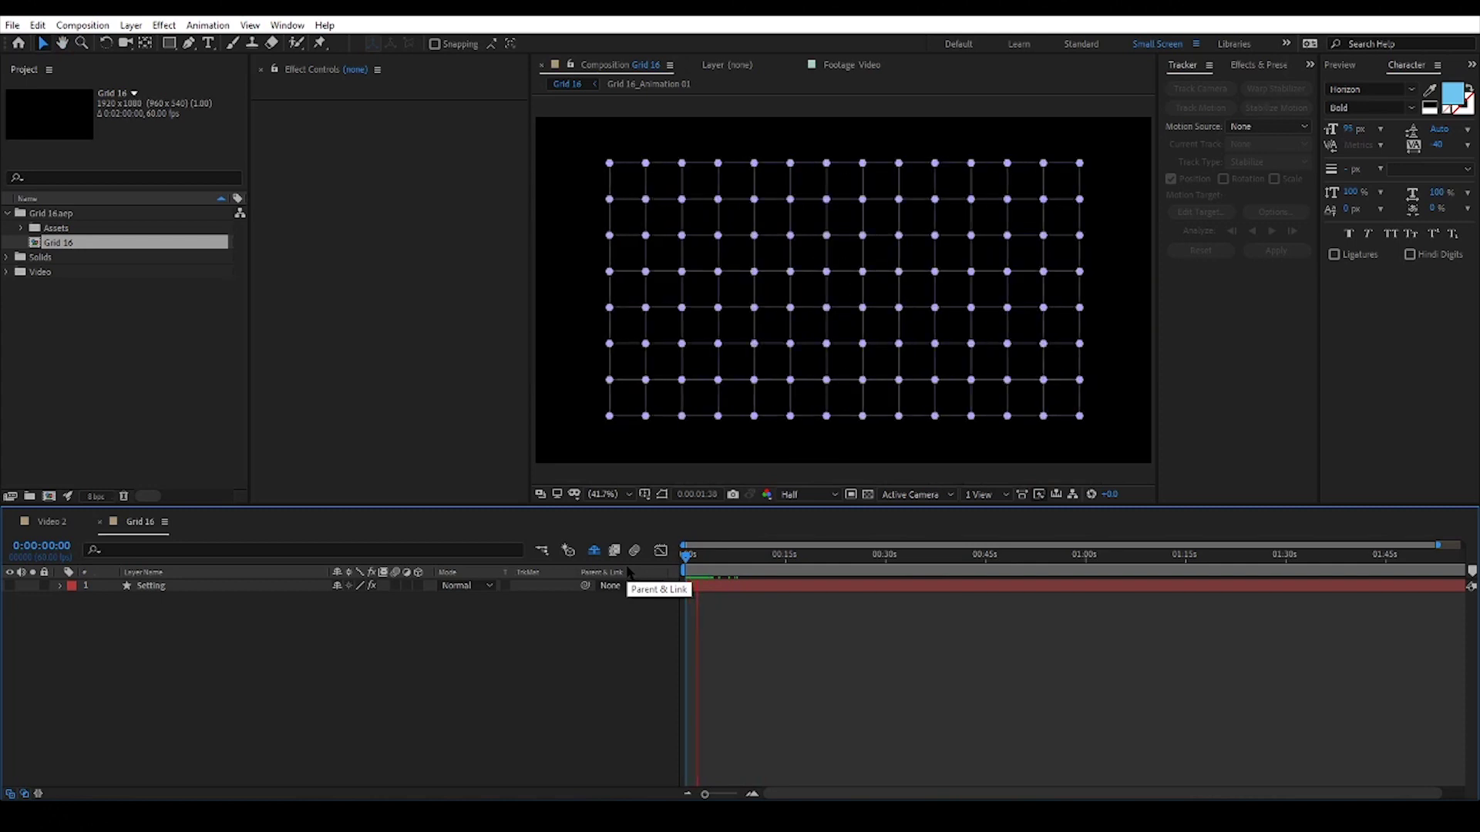
Step: In the Video 2 composition, replace the magenta track solid on the right-hand lockers with the Grid 16 composition
click(52, 522)
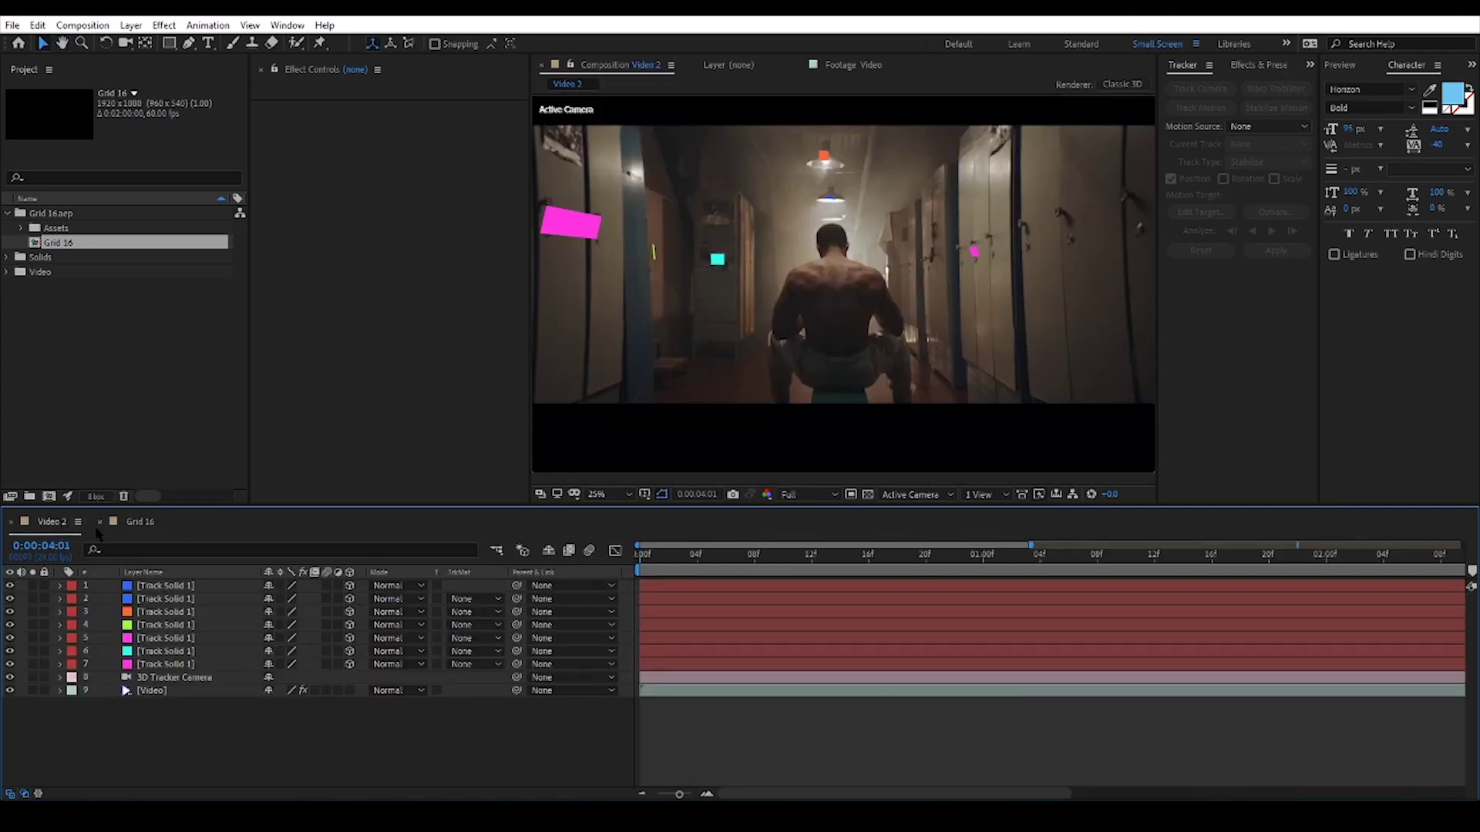
scroll(1002, 308, up, 1)
scroll(956, 339, up, 1)
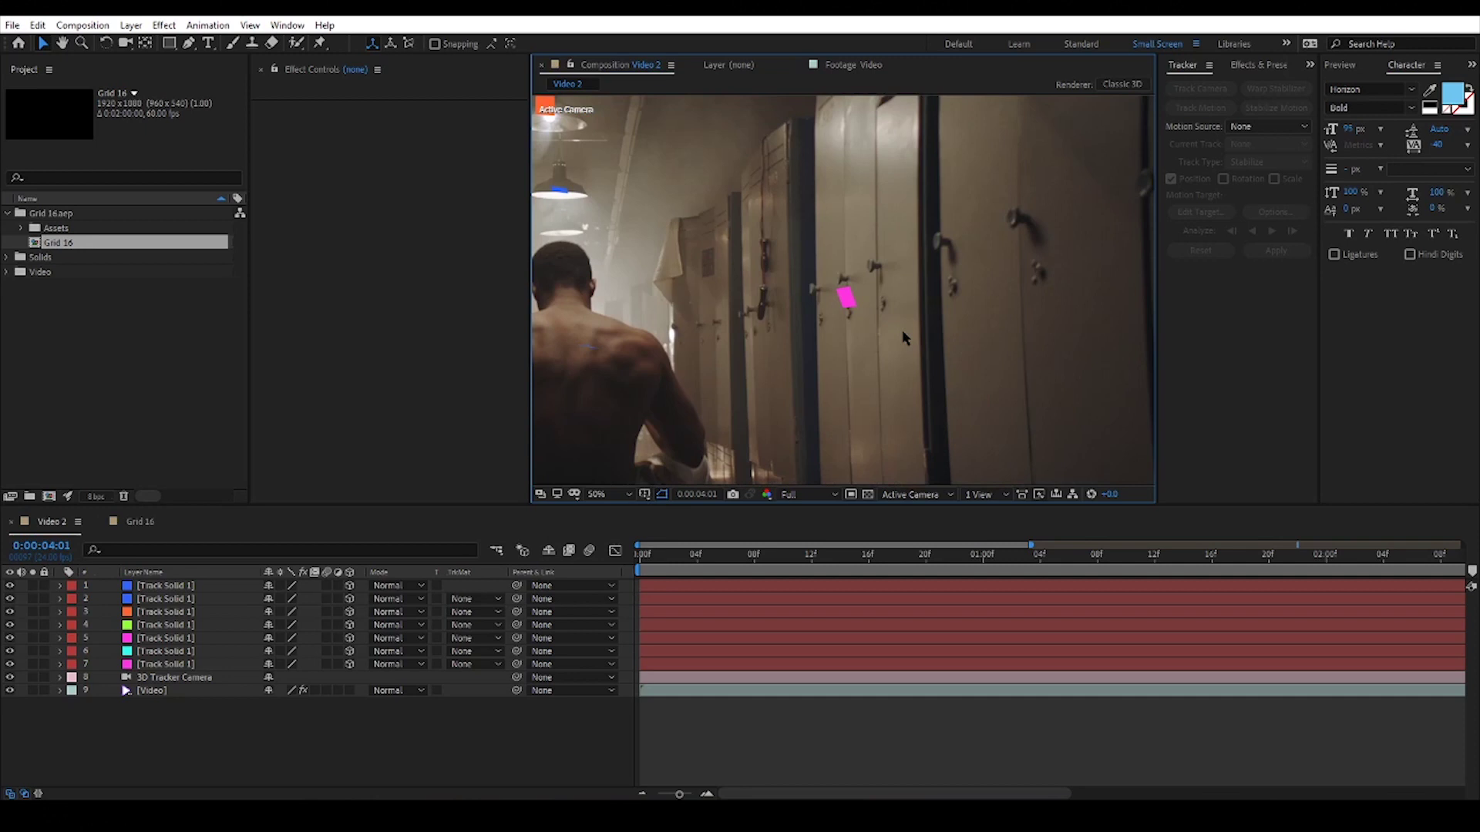
click(846, 297)
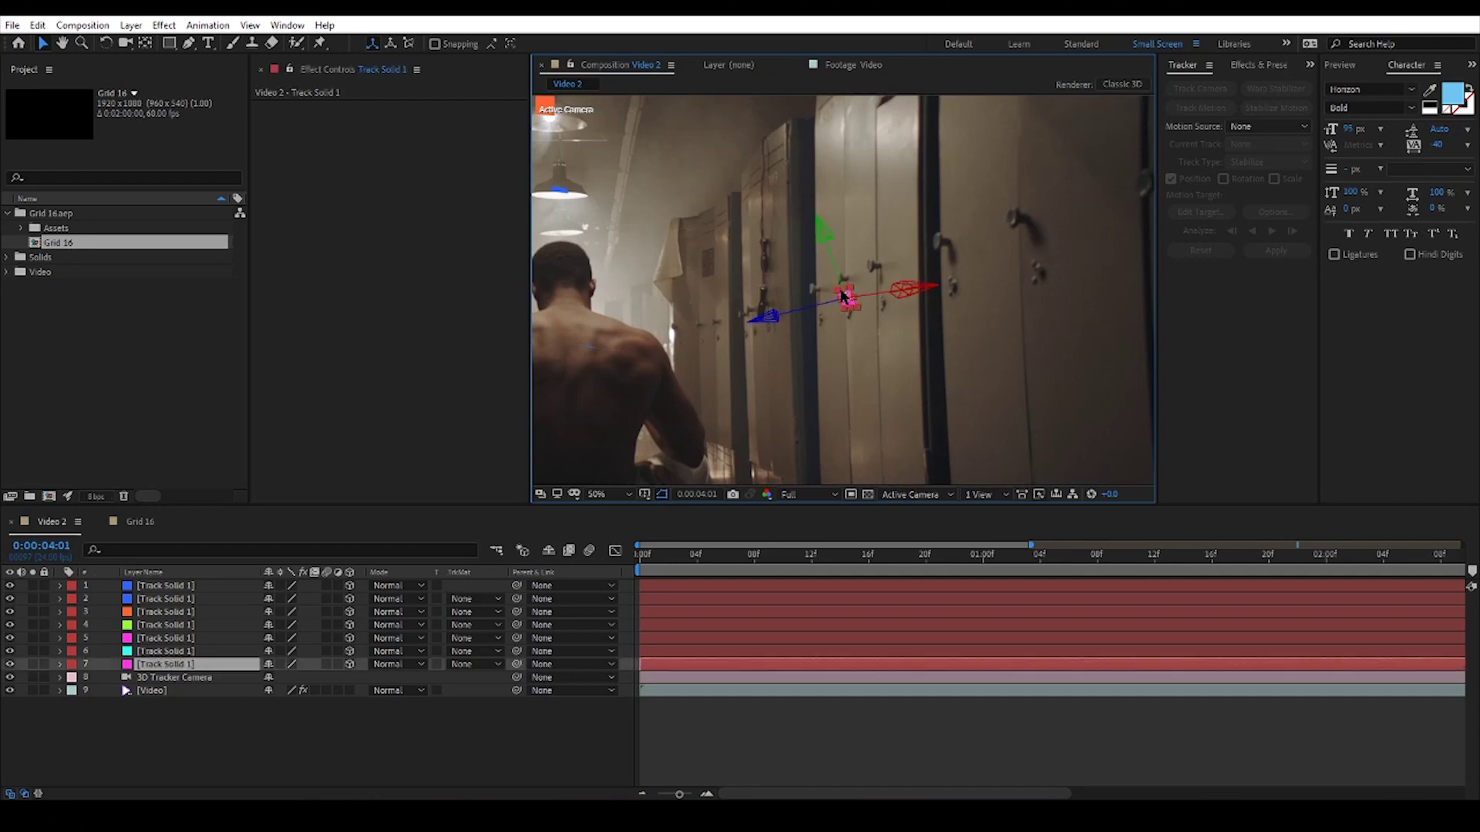
click(150, 666)
drag(64, 245, 151, 532)
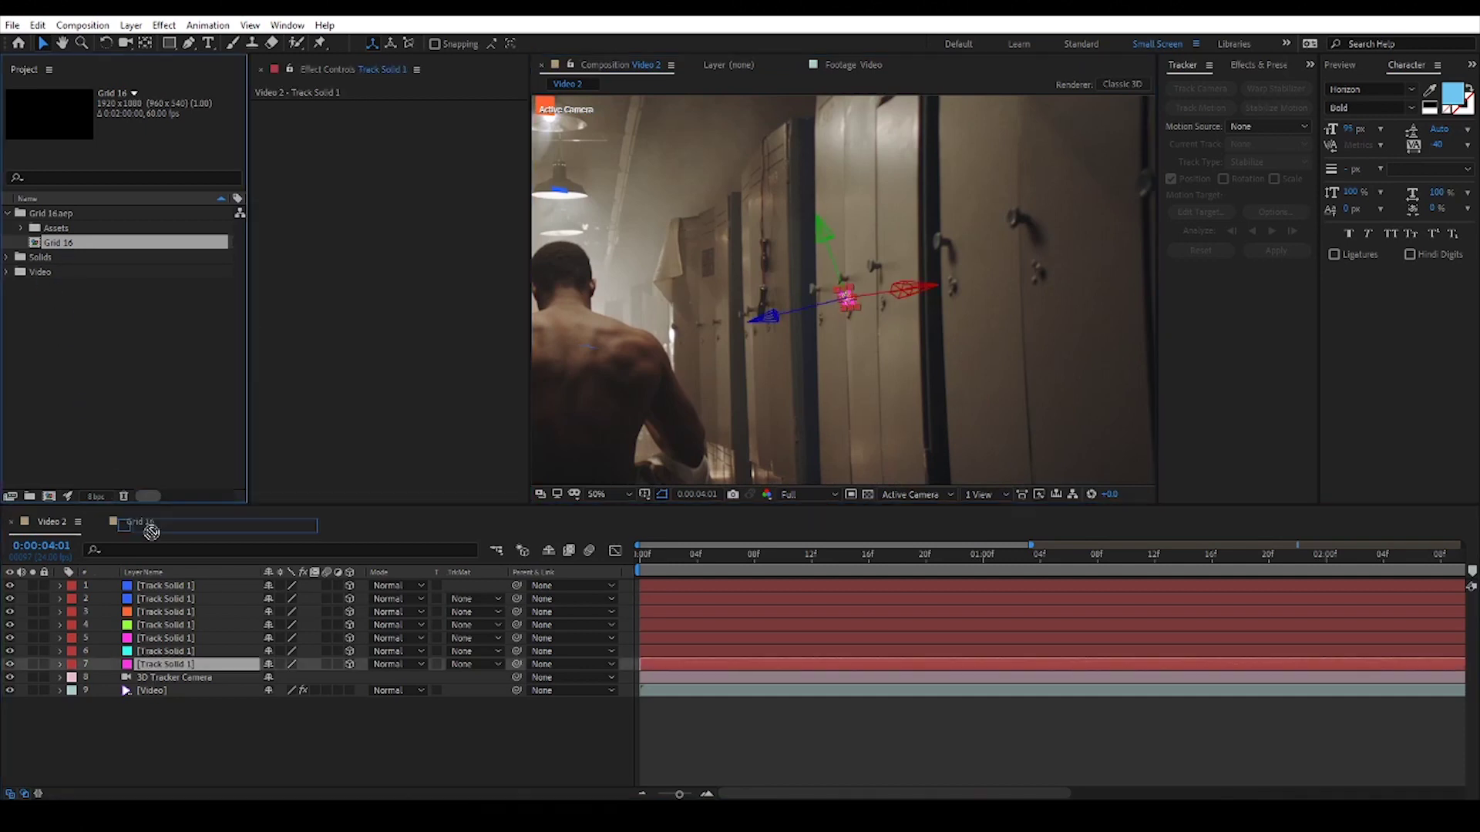
drag(174, 669, 171, 667)
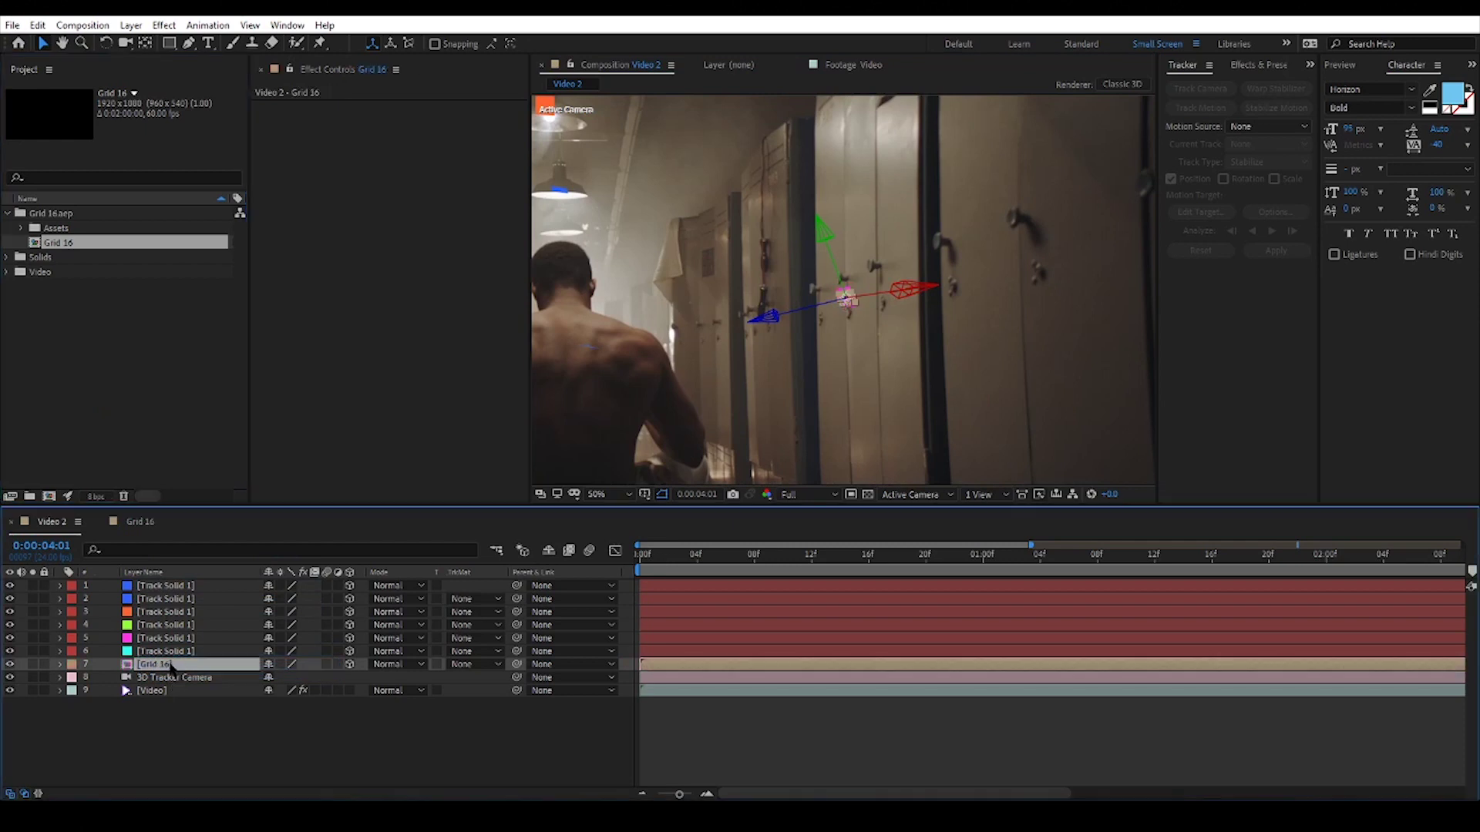
Step: Enlarge the Grid 16 layer over the lockers and reset its orientation to 0°, 0°, 0°
scroll(975, 255, up, 2)
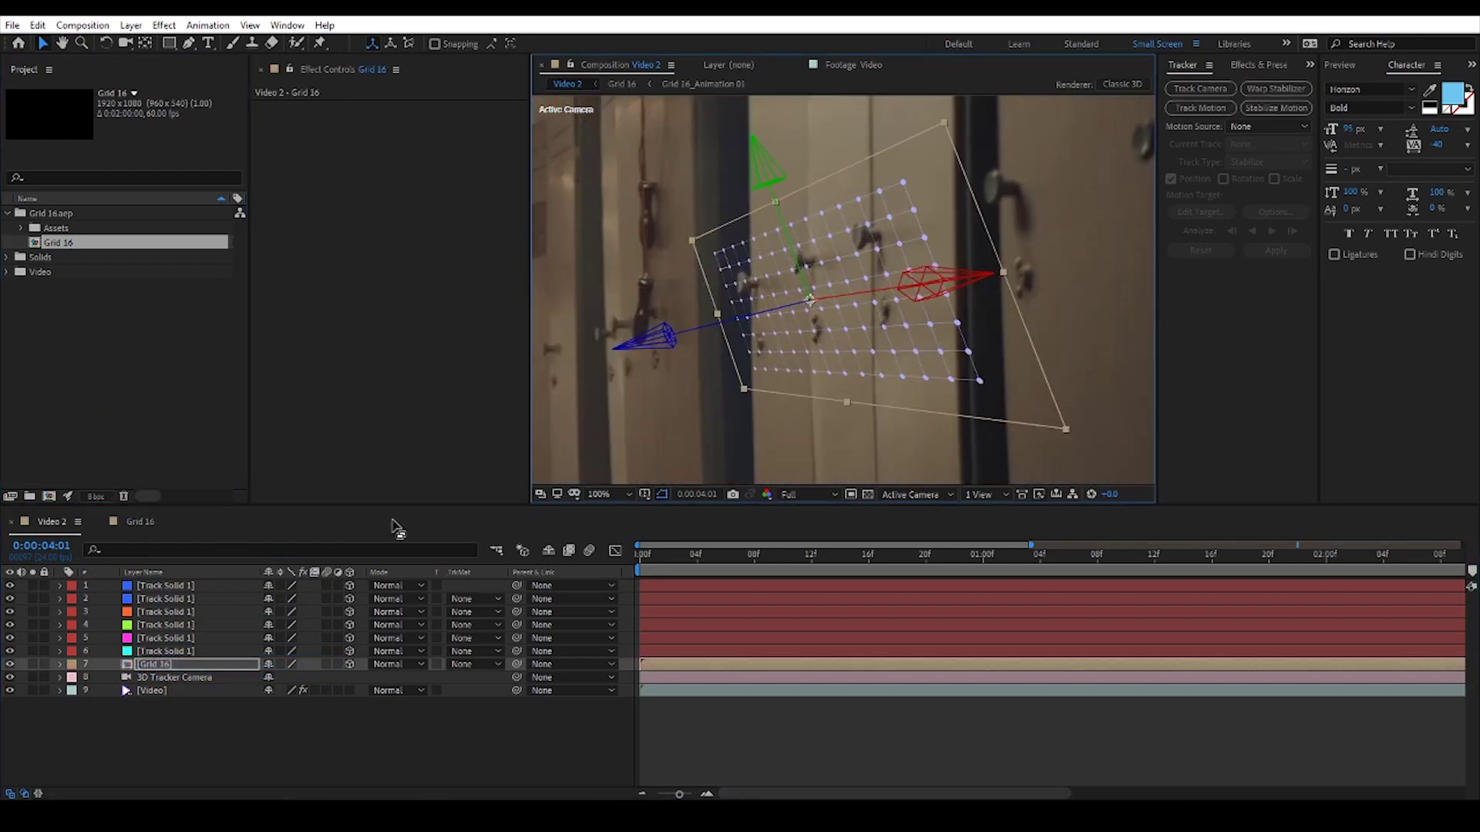
key(r)
click(277, 678)
text(0)
key(Return)
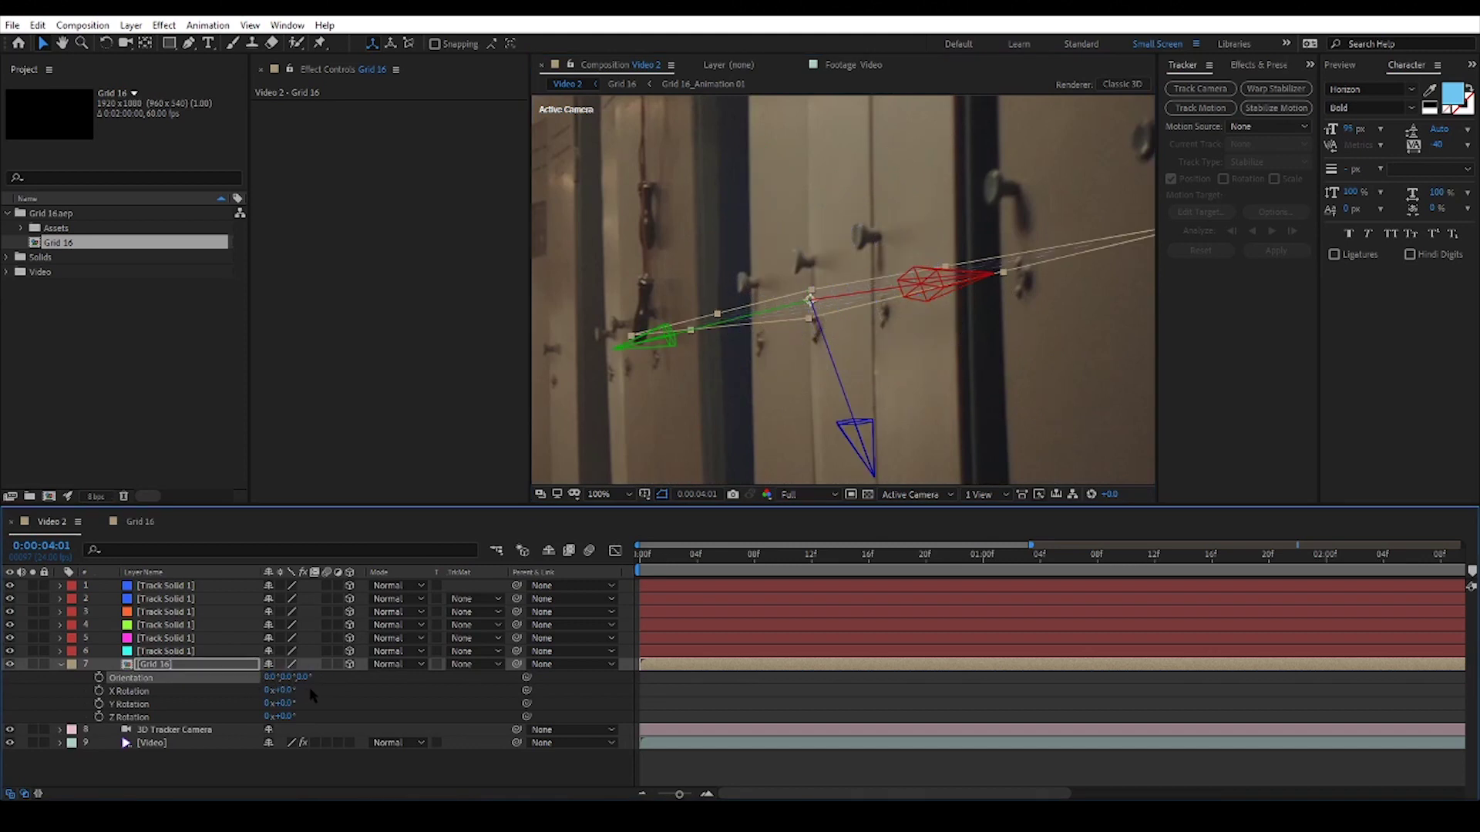
Step: Orient the Grid 16 layer to about 75.1°, 1.2°, 0° so it lies flat on the right-hand locker doors
mouse_move(311, 695)
mouse_down()
mouse_move(342, 693)
mouse_move(298, 676)
mouse_up()
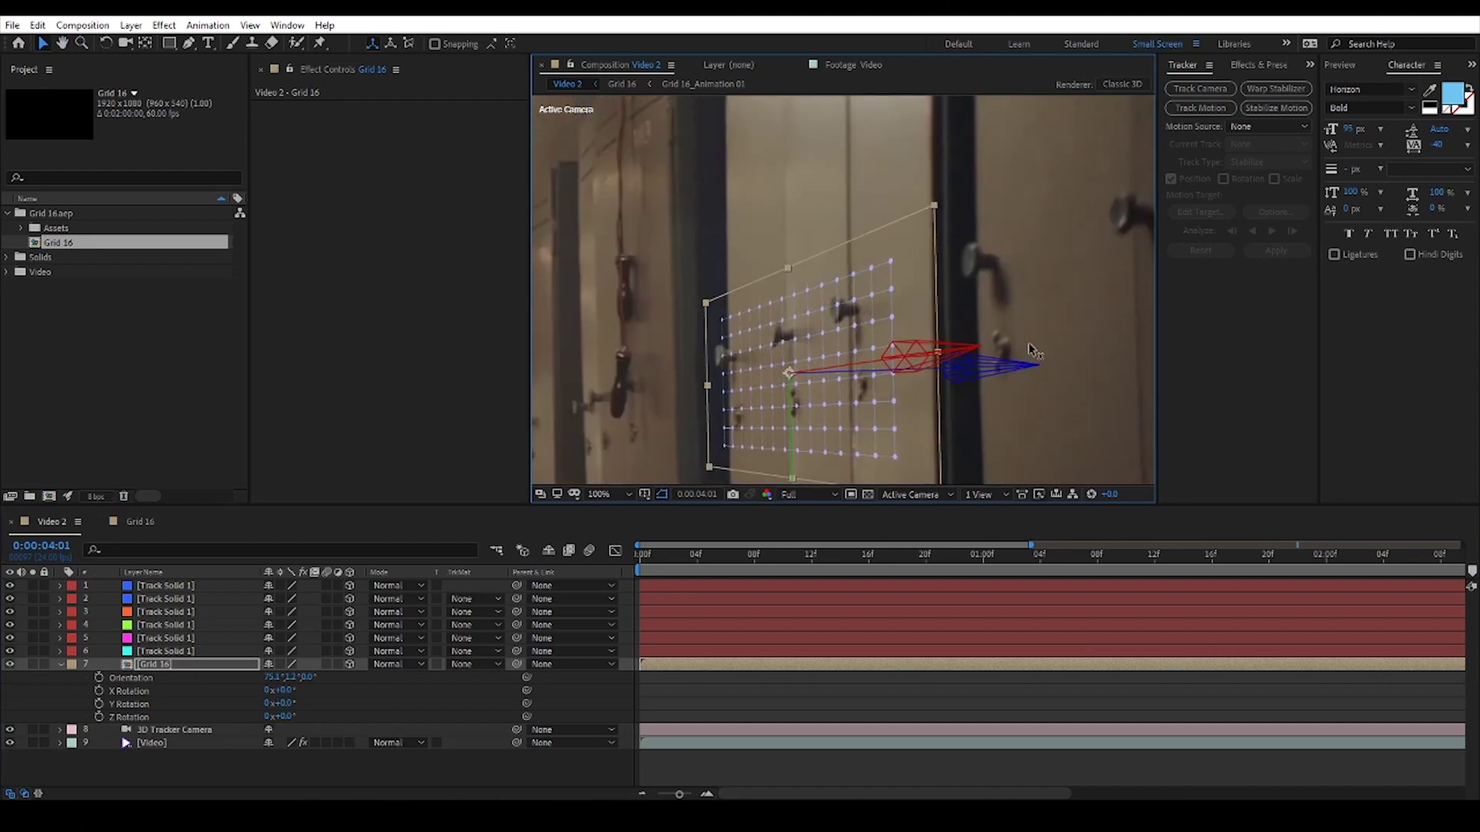
drag(1029, 344, 992, 370)
scroll(909, 325, down, 1)
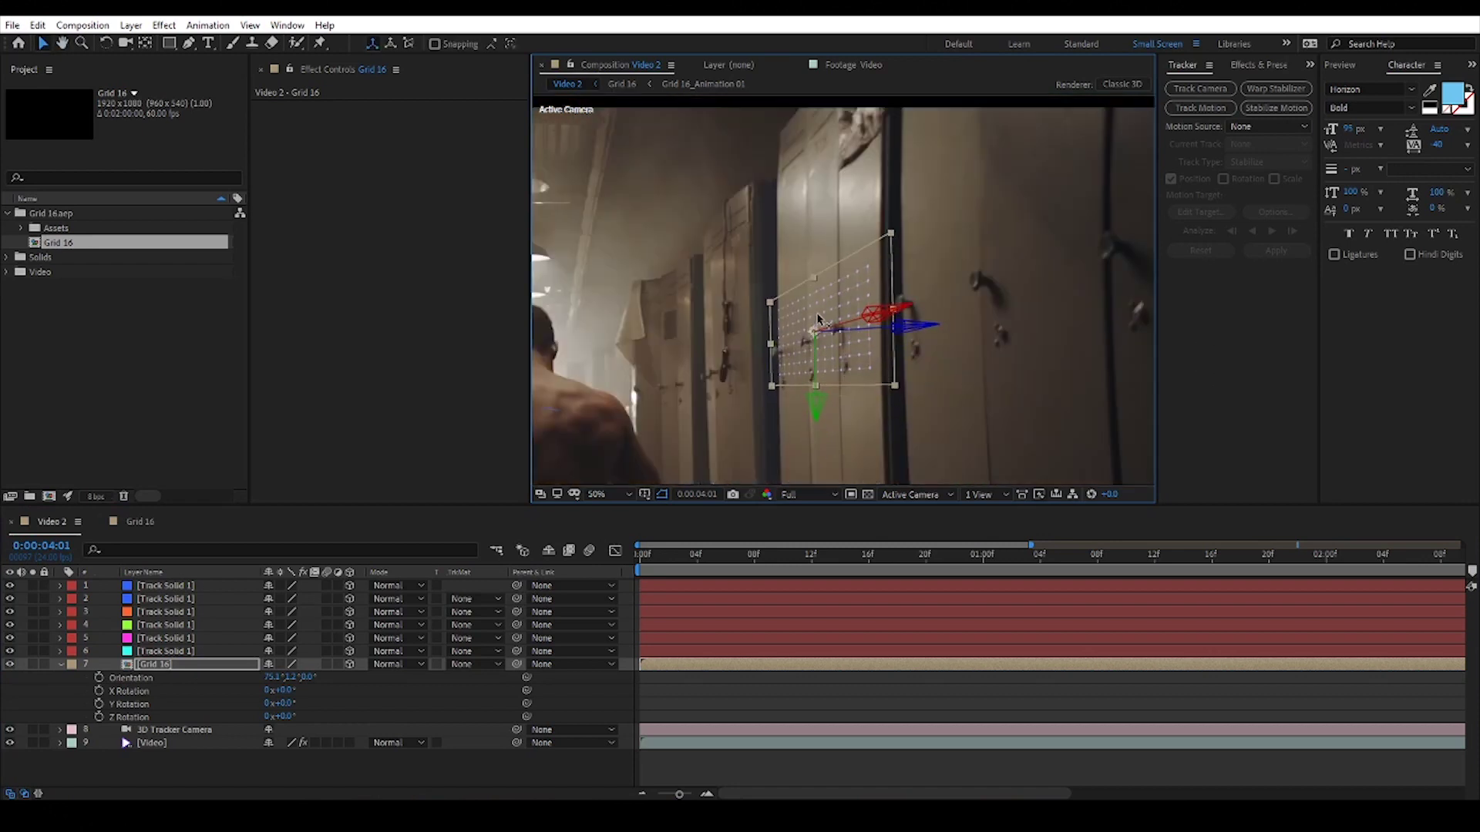
Step: Play back the composition from the first frame to check how the grid sticks to the lockers
drag(672, 566, 625, 565)
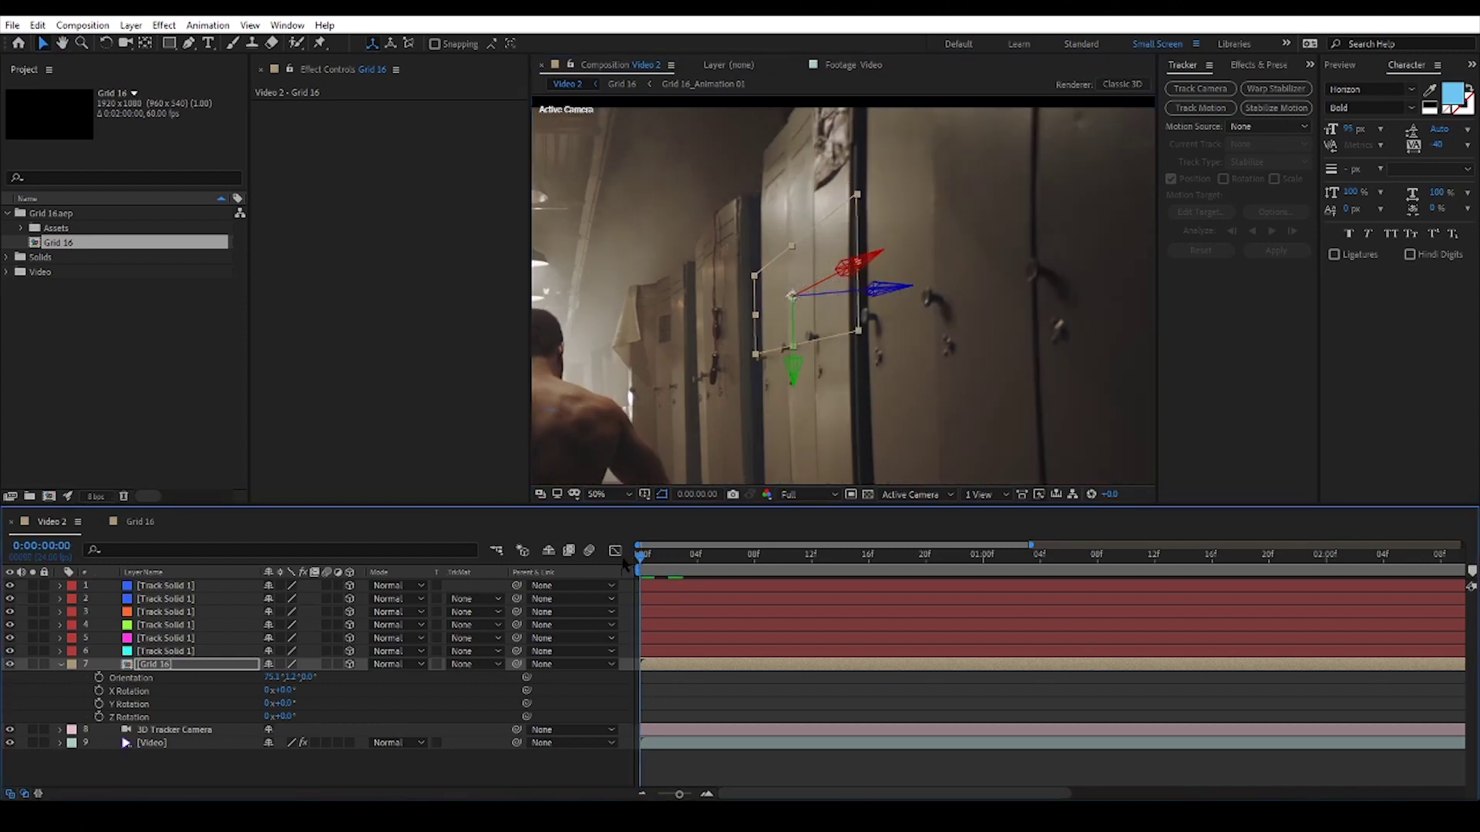
key(space)
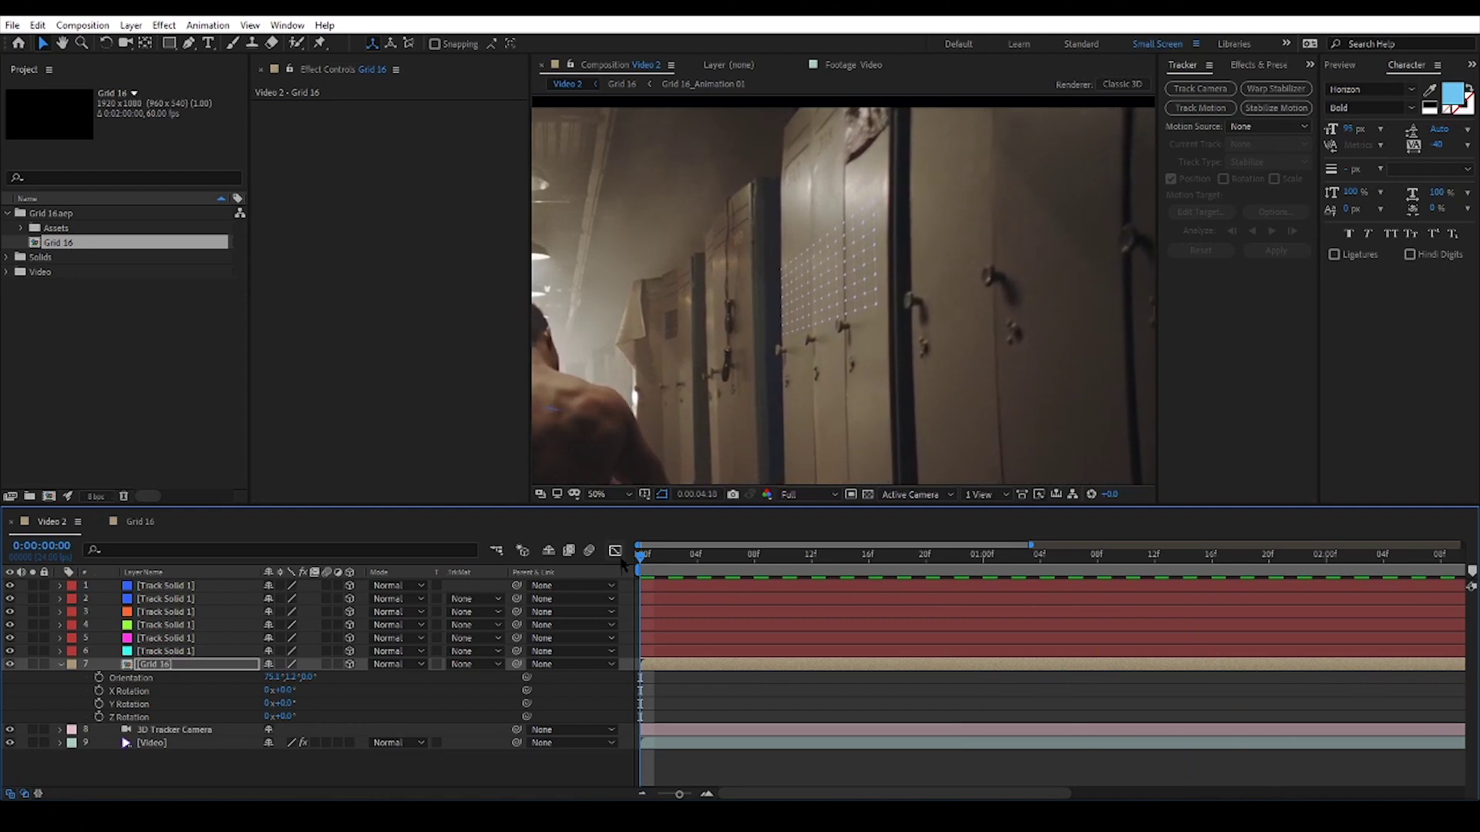
key(space)
Step: Shift the Grid 16 layer slightly earlier in time, check its playback, and deselect it
scroll(856, 267, up, 1)
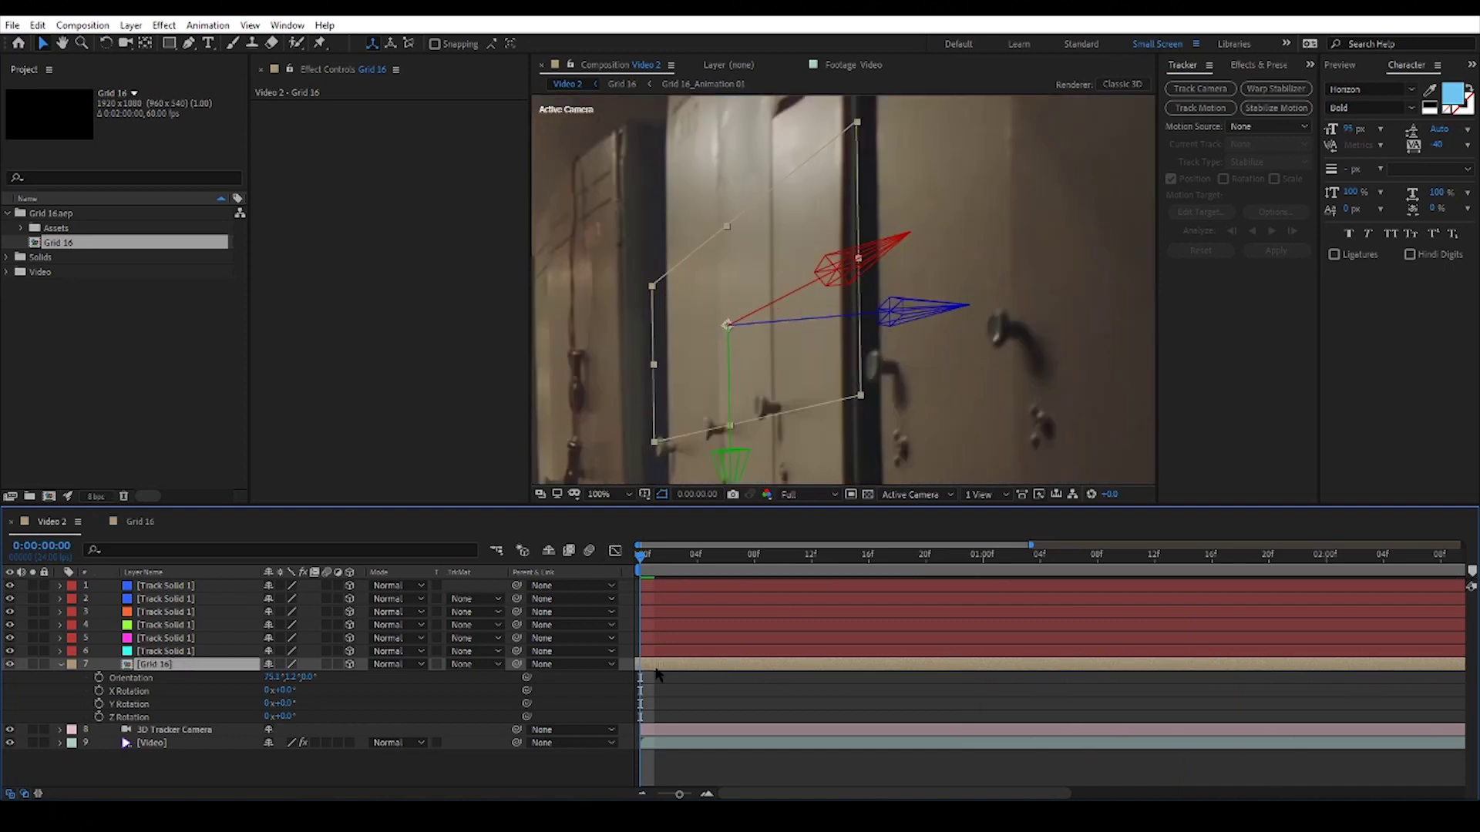
key(space)
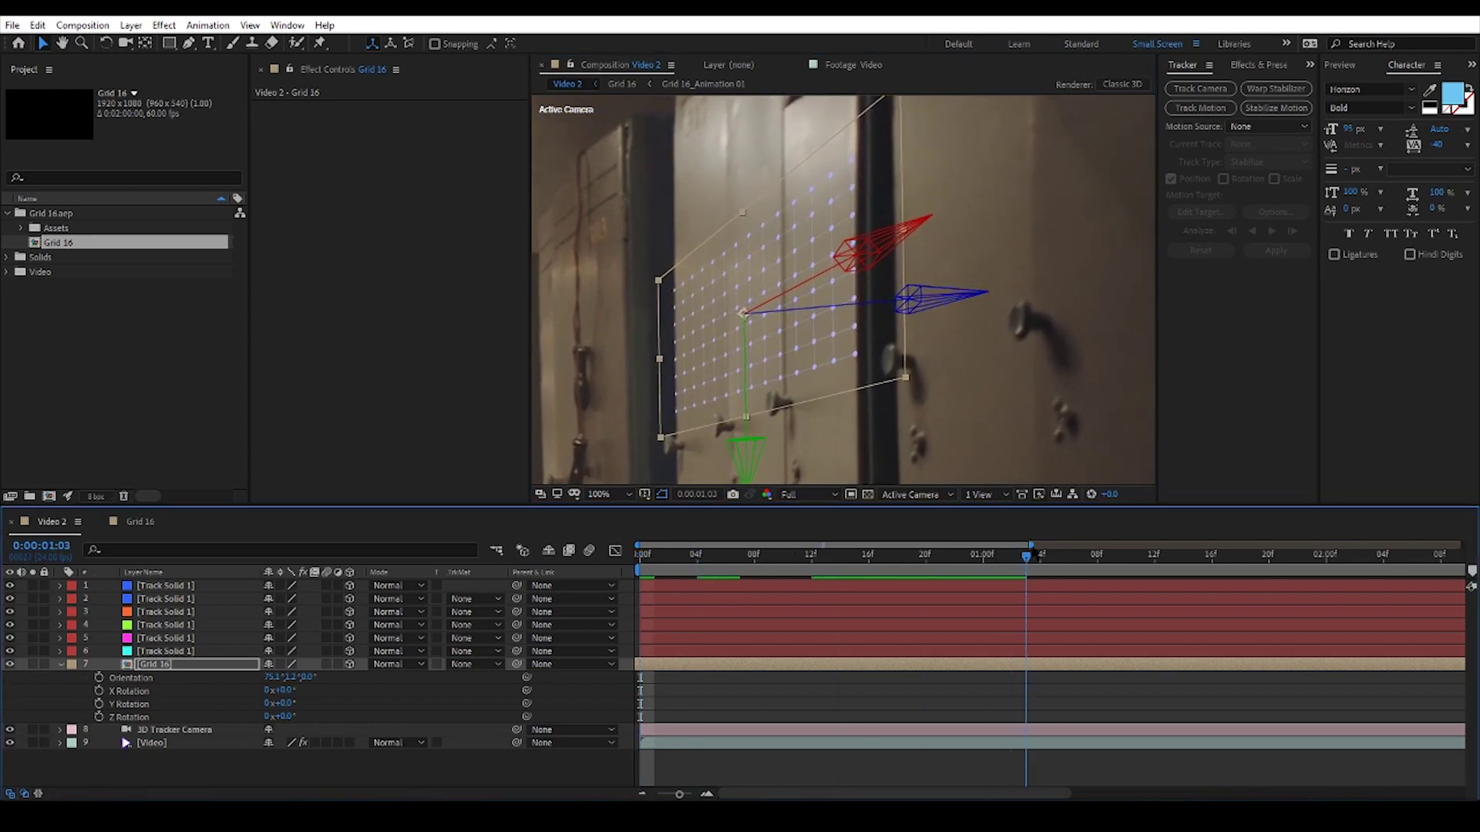
key(space)
scroll(938, 257, down, 2)
click(1082, 152)
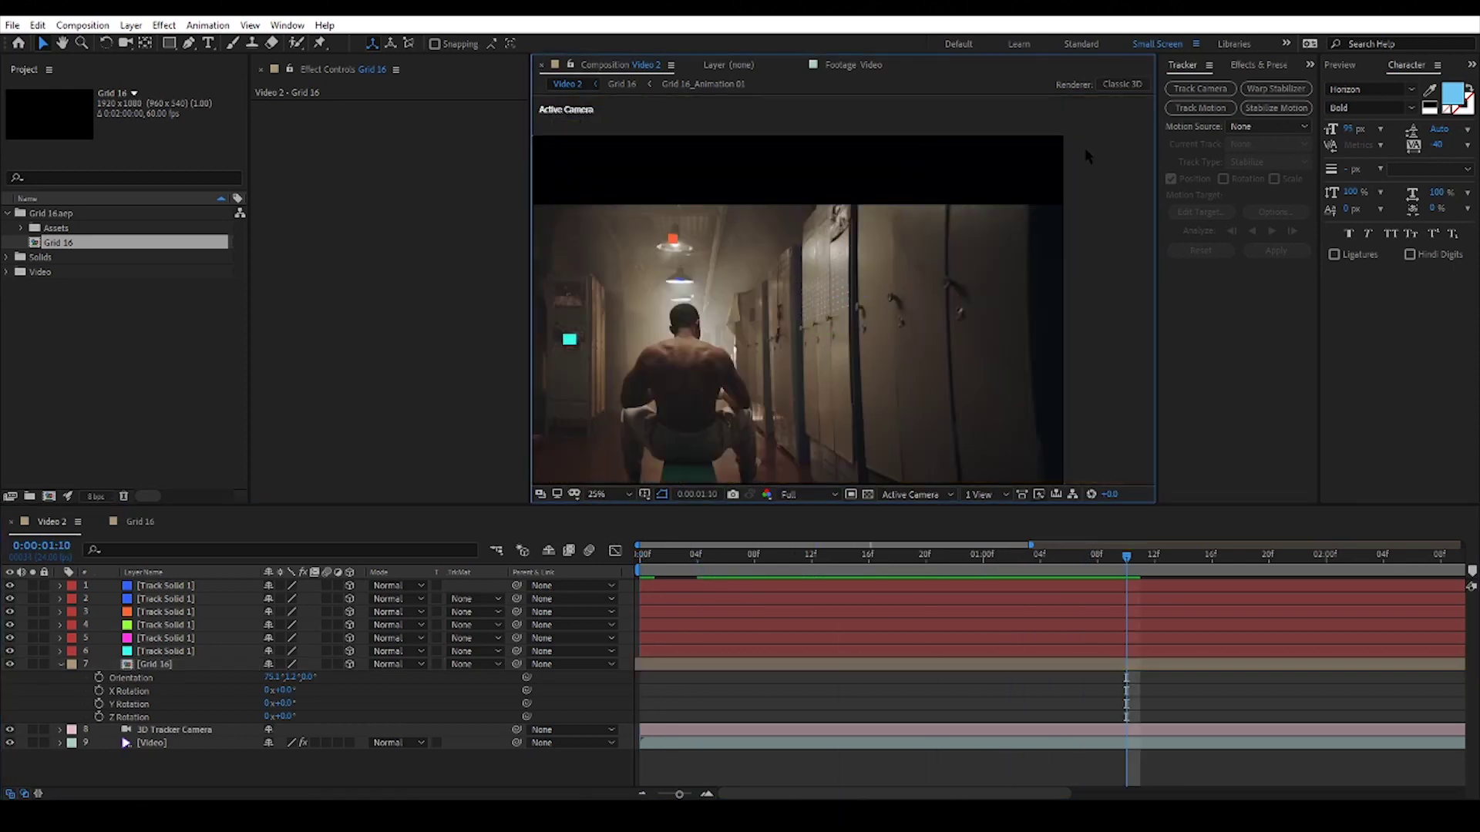
Step: Replay the composition from the start with the right-hand lockers in close view to check the retimed grid
scroll(890, 307, up, 1)
click(574, 579)
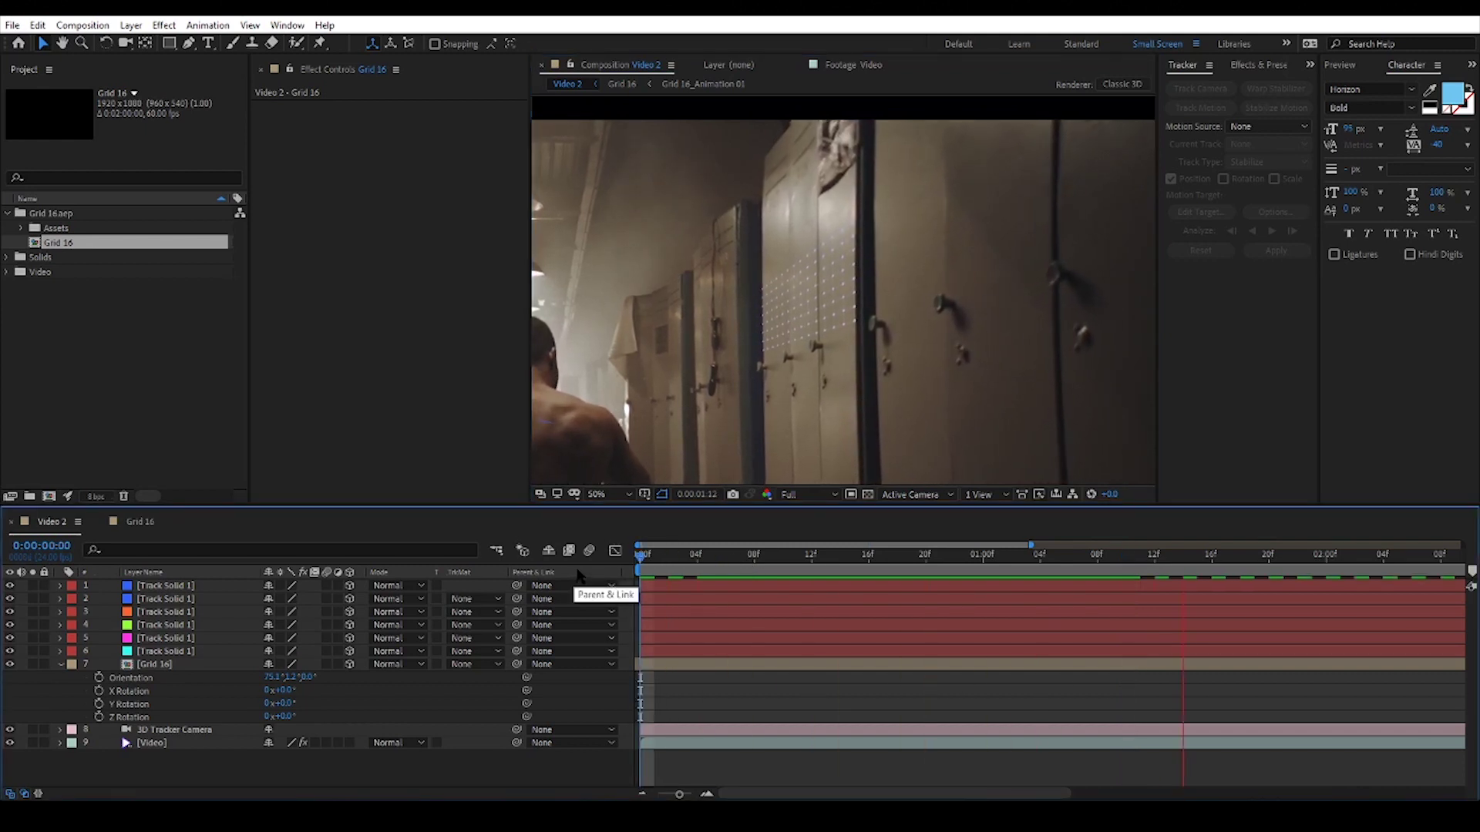
key(space)
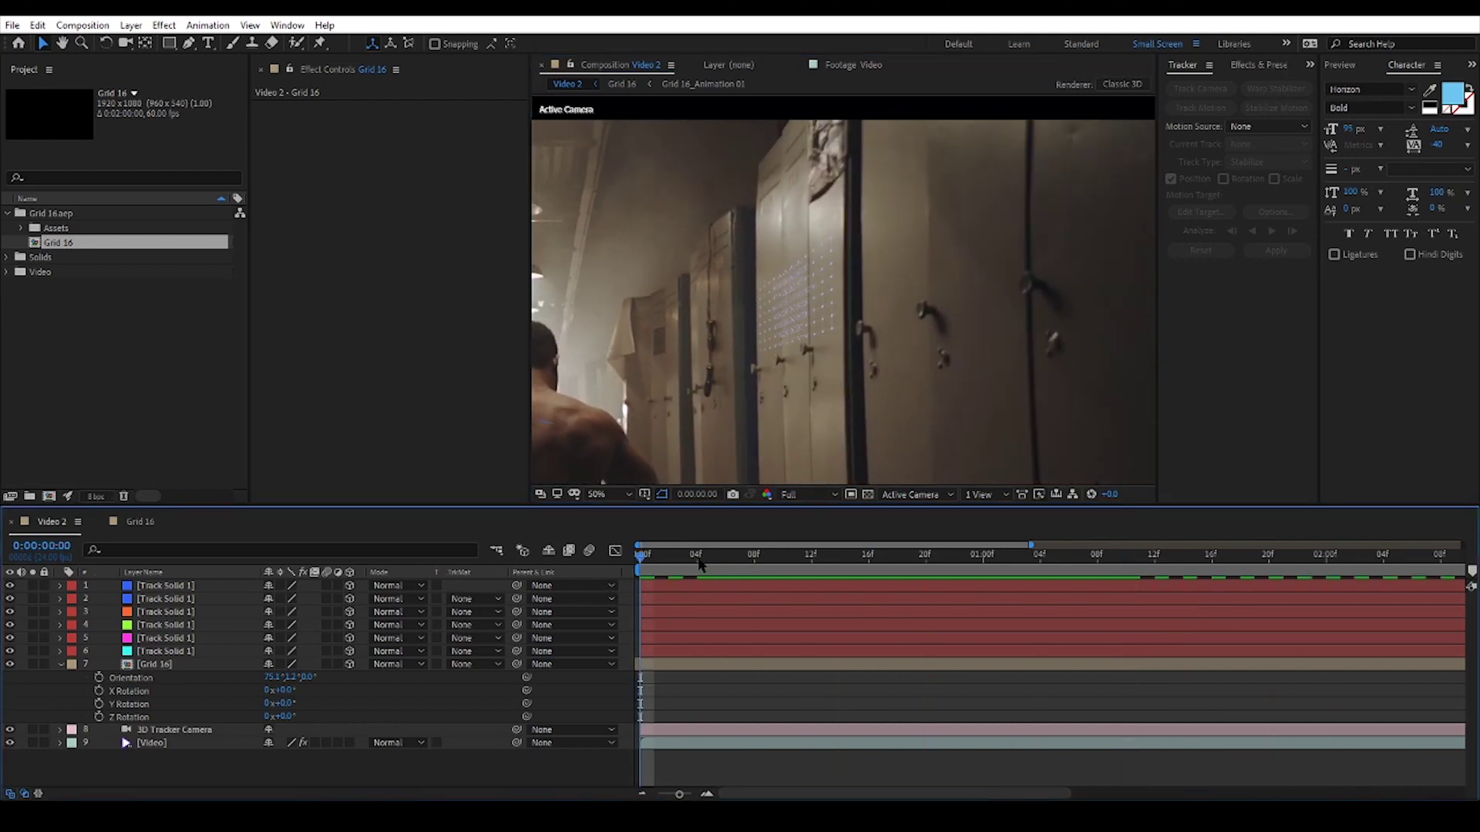
Step: Extend the Grid 16 layer to the end of the composition, with the full duration in view
drag(1031, 544, 1462, 545)
drag(1372, 664, 1465, 664)
Step: Switch to File Explorer and import Circle 10.aep from the 03-Circles folder into the After Effects project
key(alt+Tab)
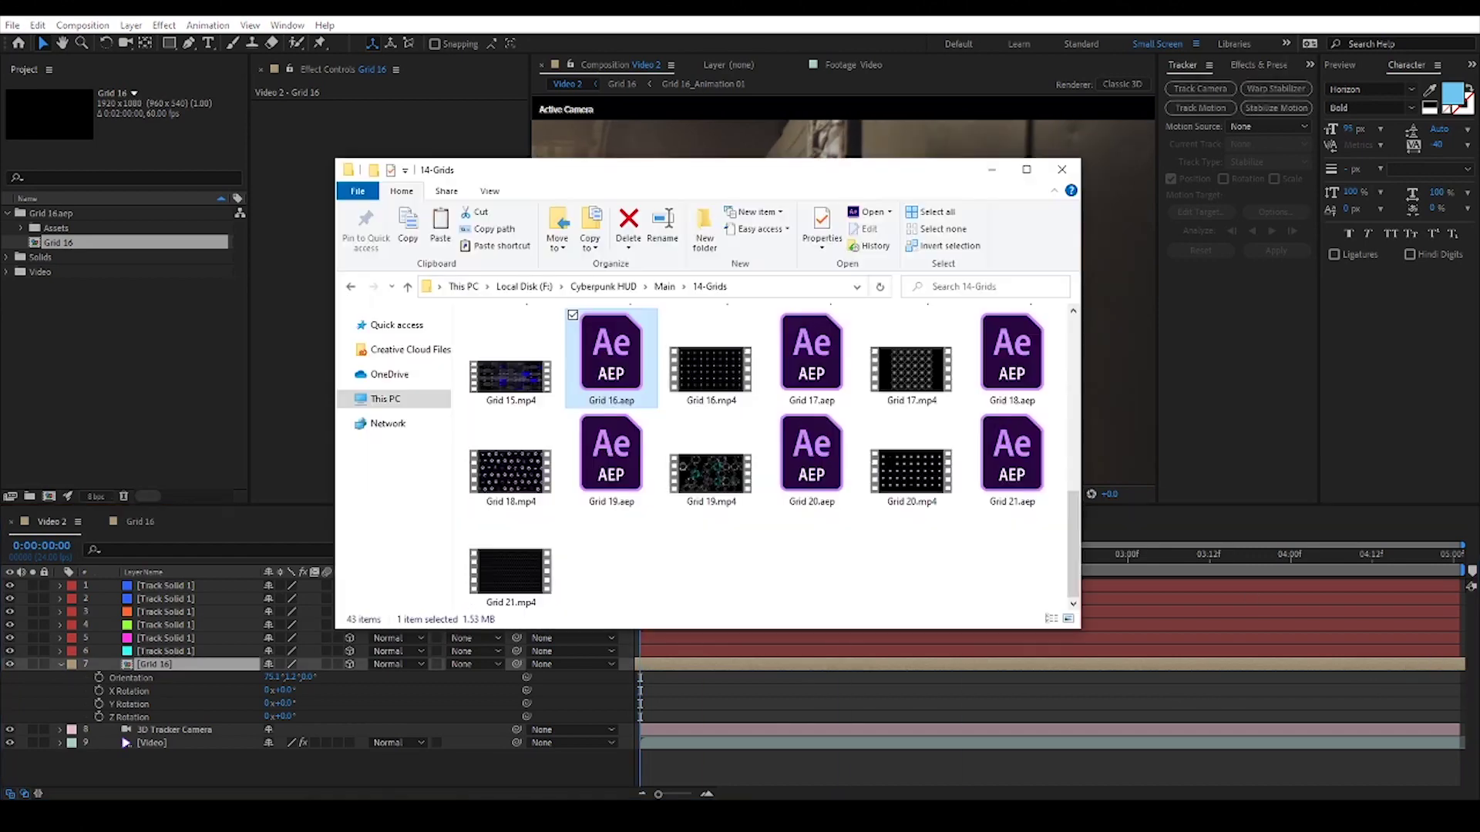
click(662, 286)
double_click(679, 351)
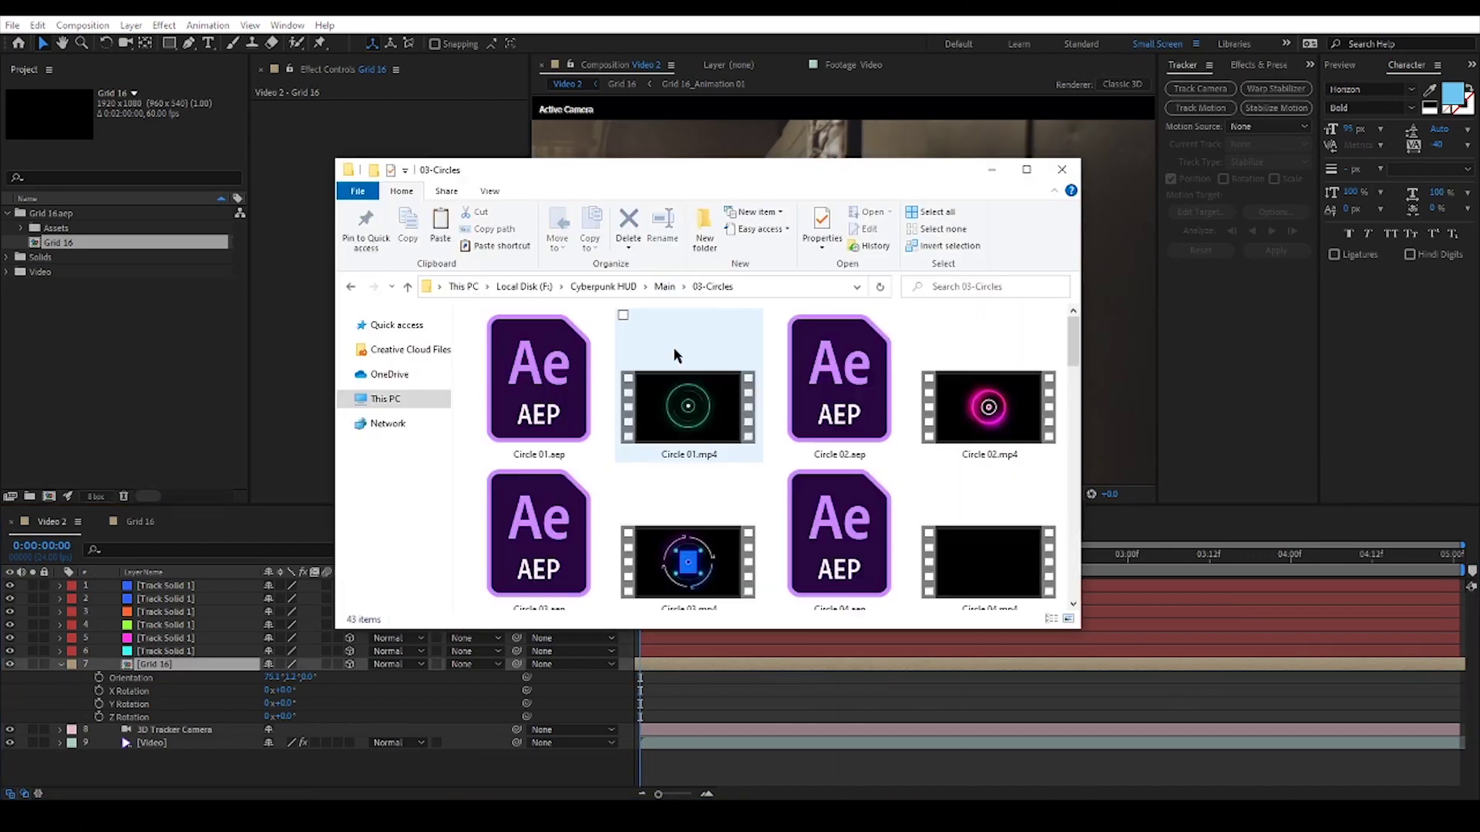
scroll(679, 356, down, 3)
click(780, 549)
drag(780, 549, 85, 349)
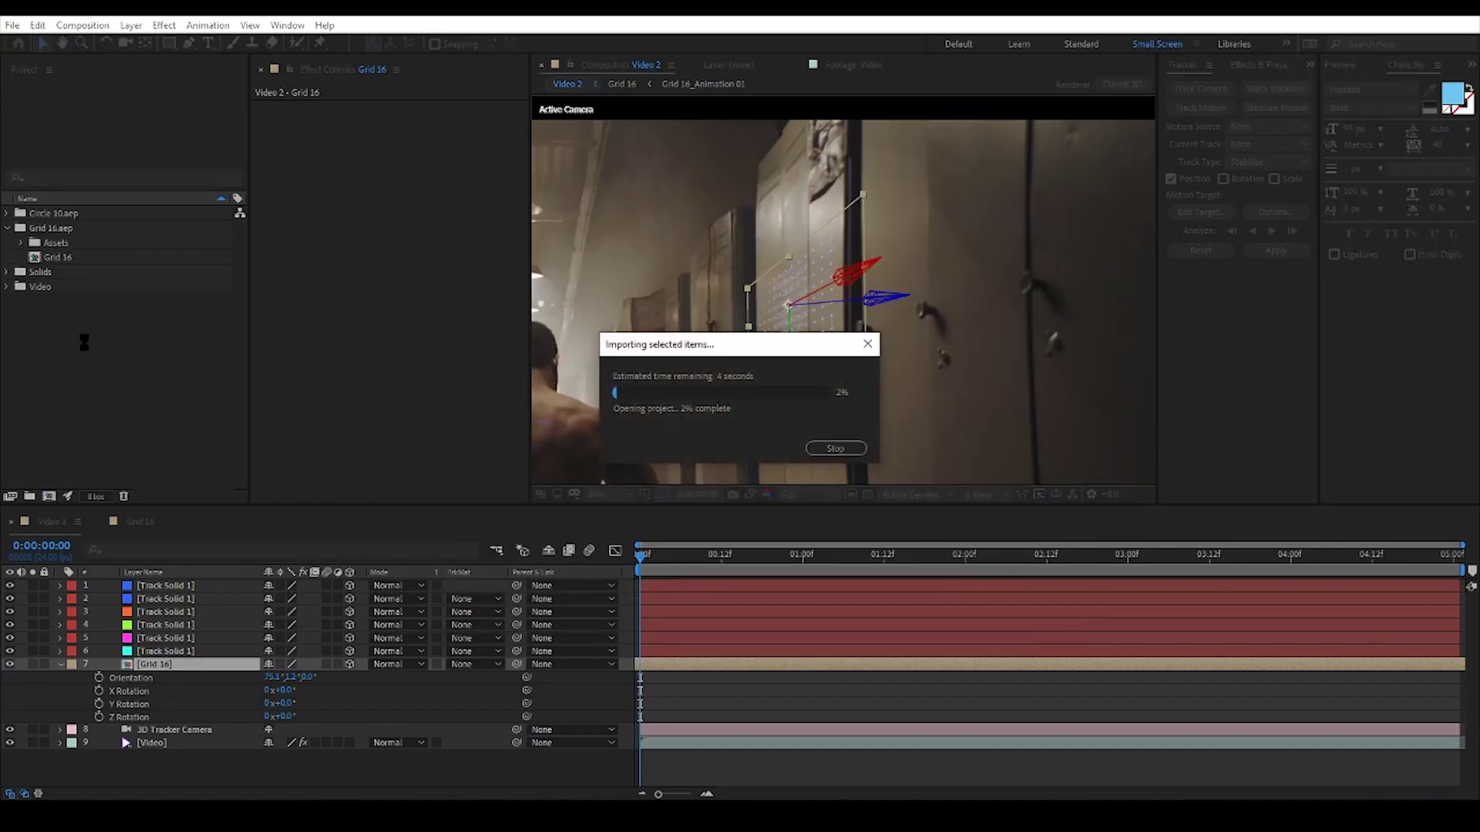
Step: Duplicate the Grid 16 layer and replace the upper copy with the imported Circle 10 composition
double_click(56, 218)
click(74, 243)
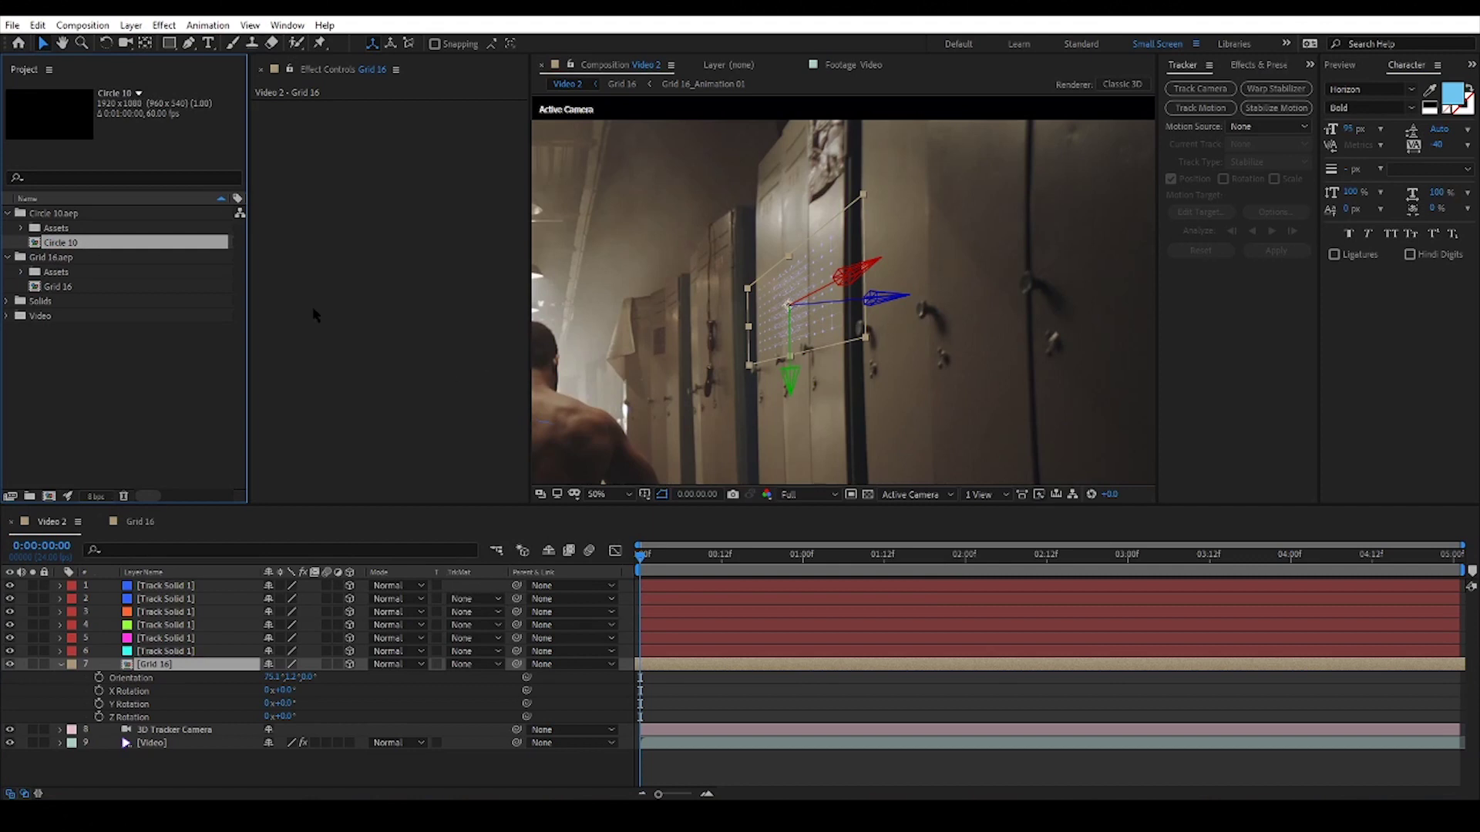
click(171, 666)
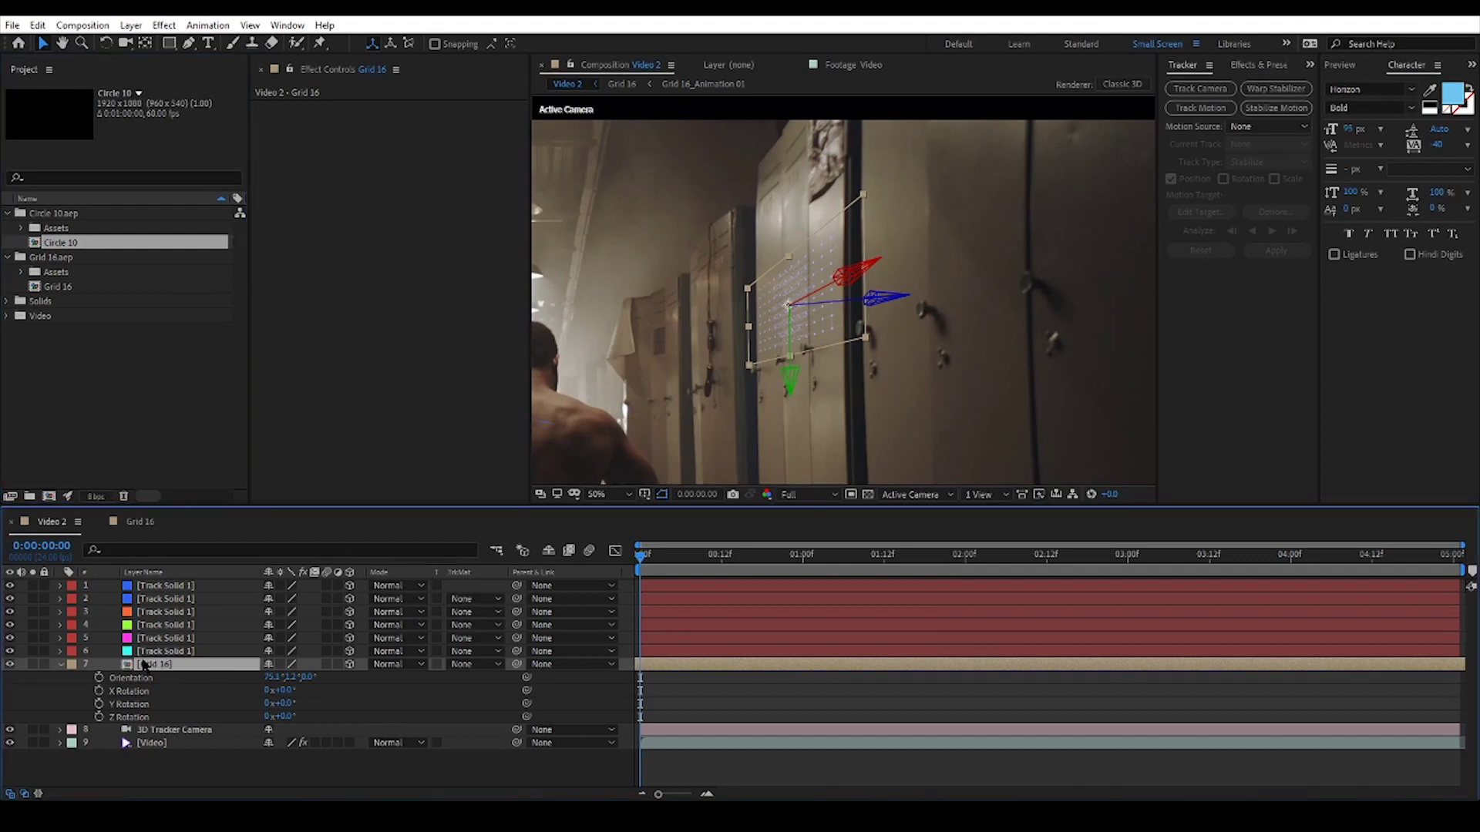
key(ctrl+d)
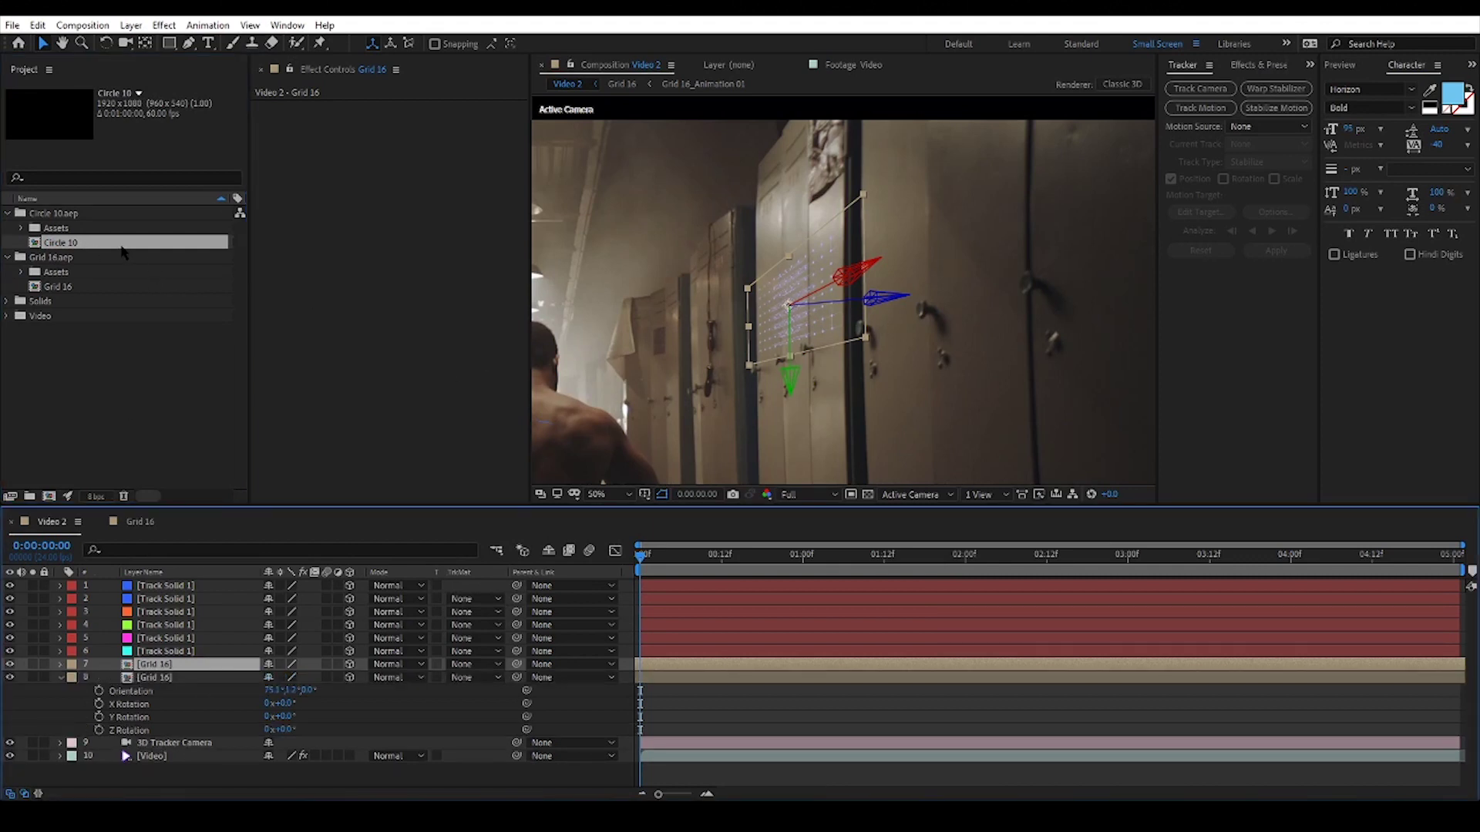
drag(123, 251, 184, 670)
Step: At 0:00:01:03, set the Circle 10 layer's Z position to 7704.5 so it aligns with the grid on the lockers
scroll(871, 300, up, 1)
drag(656, 552, 822, 553)
scroll(768, 324, up, 1)
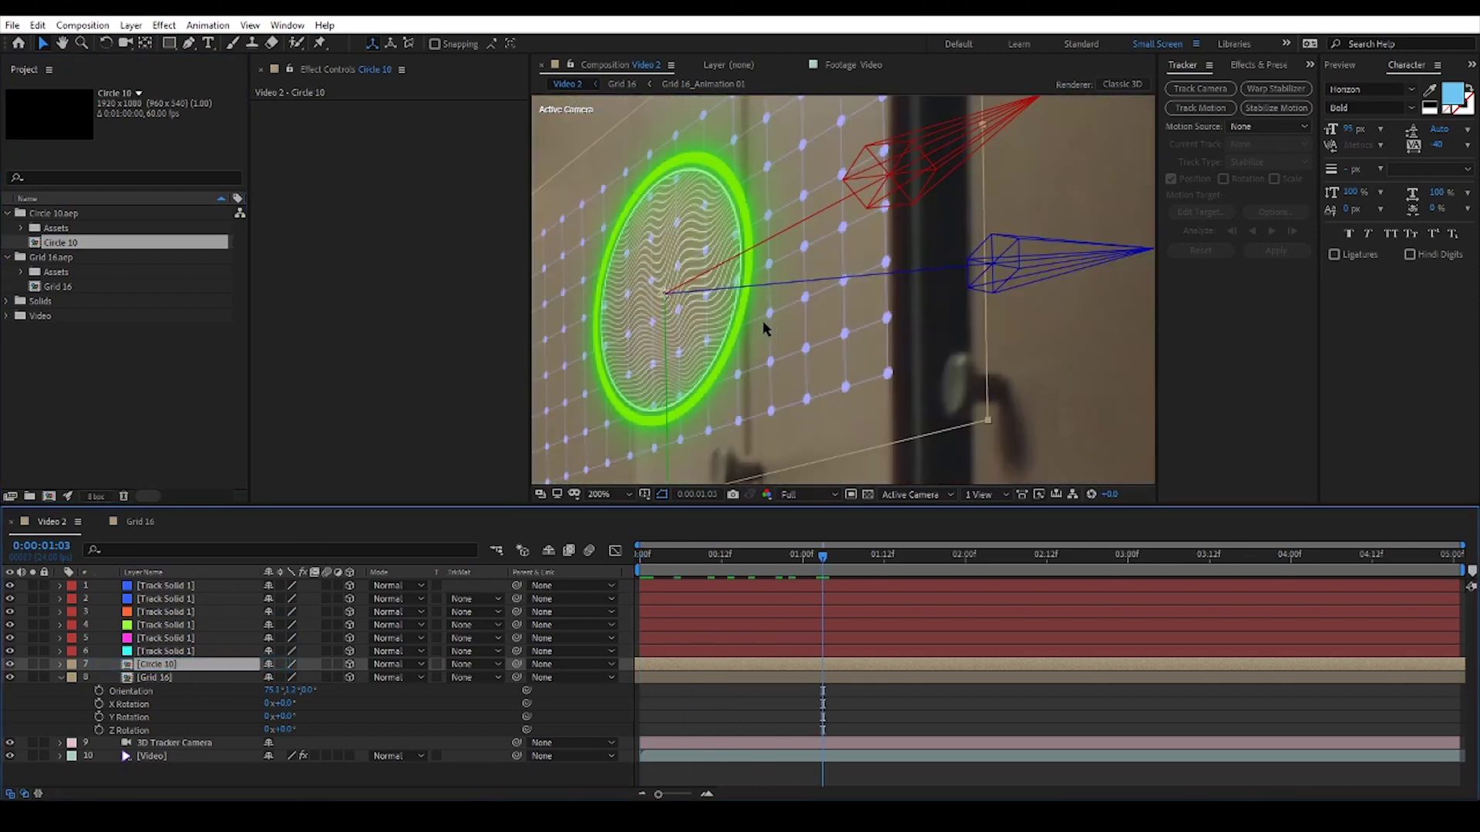
drag(805, 285, 862, 326)
key(p)
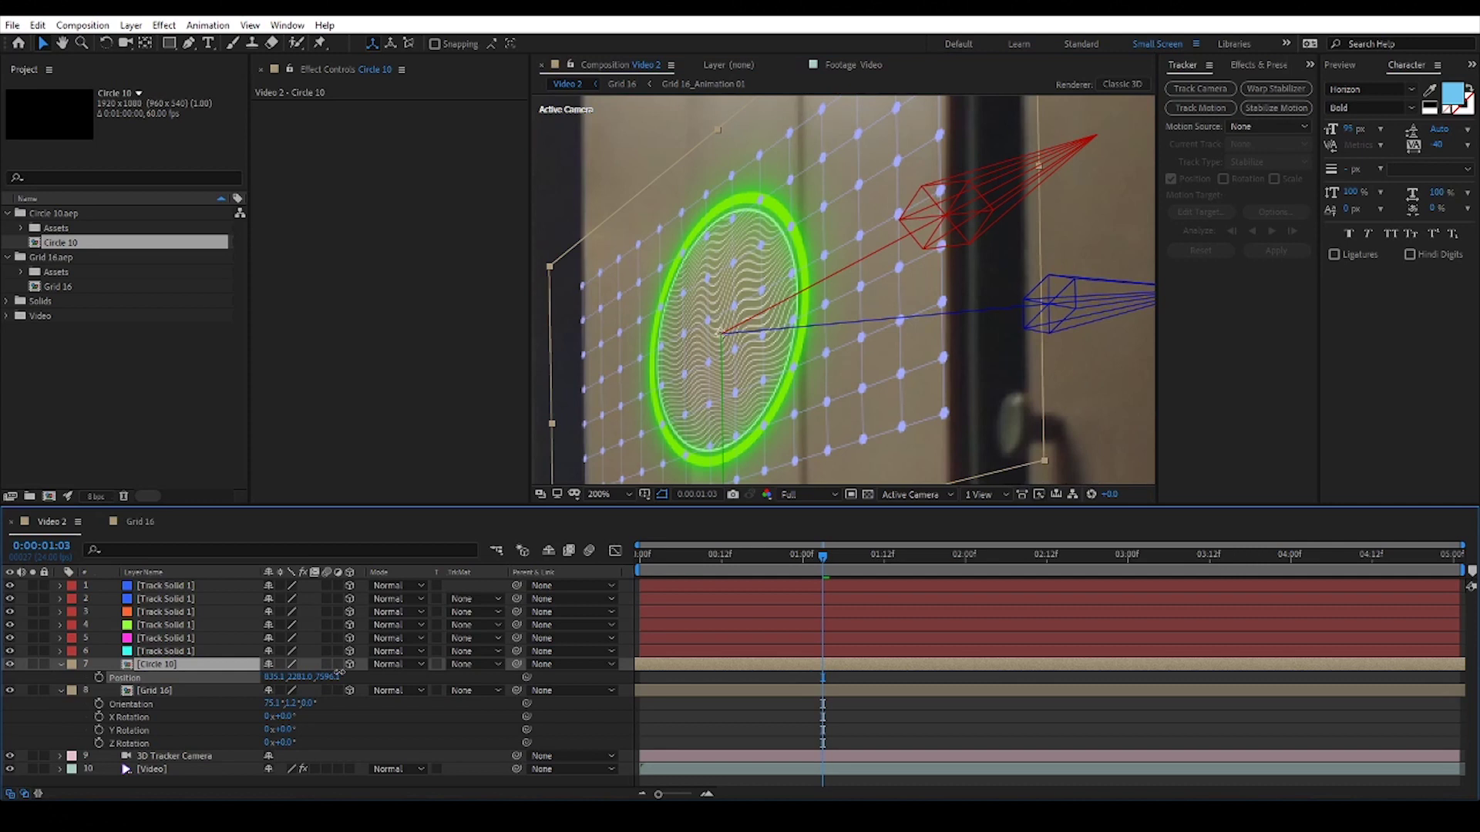
drag(916, 459, 891, 471)
scroll(891, 472, down, 2)
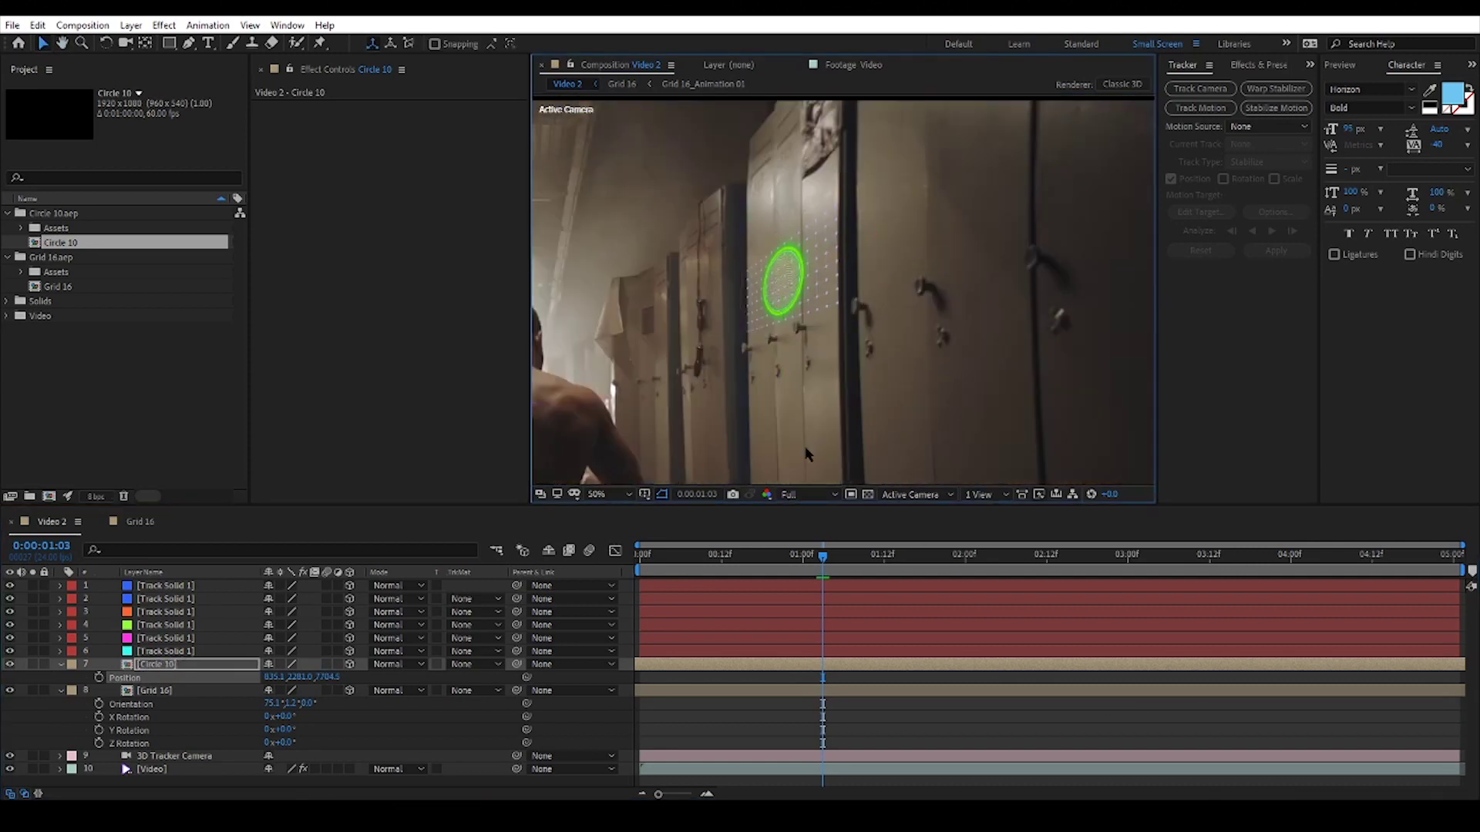
Step: Play back the circle over the lockers and pull Circle 10 out from the grid along its depth axis
key(space)
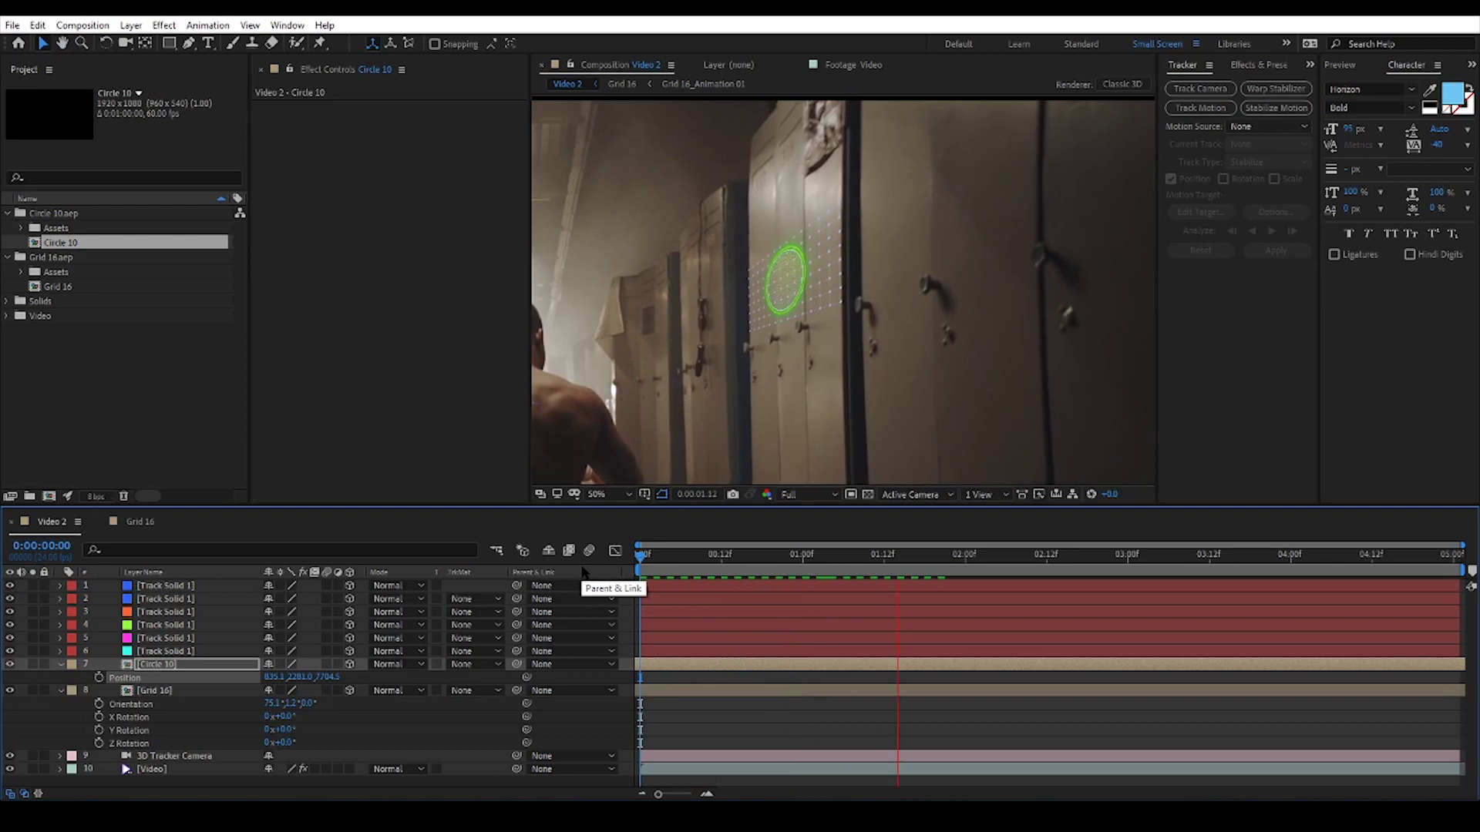
key(space)
scroll(780, 263, up, 2)
drag(793, 305, 812, 265)
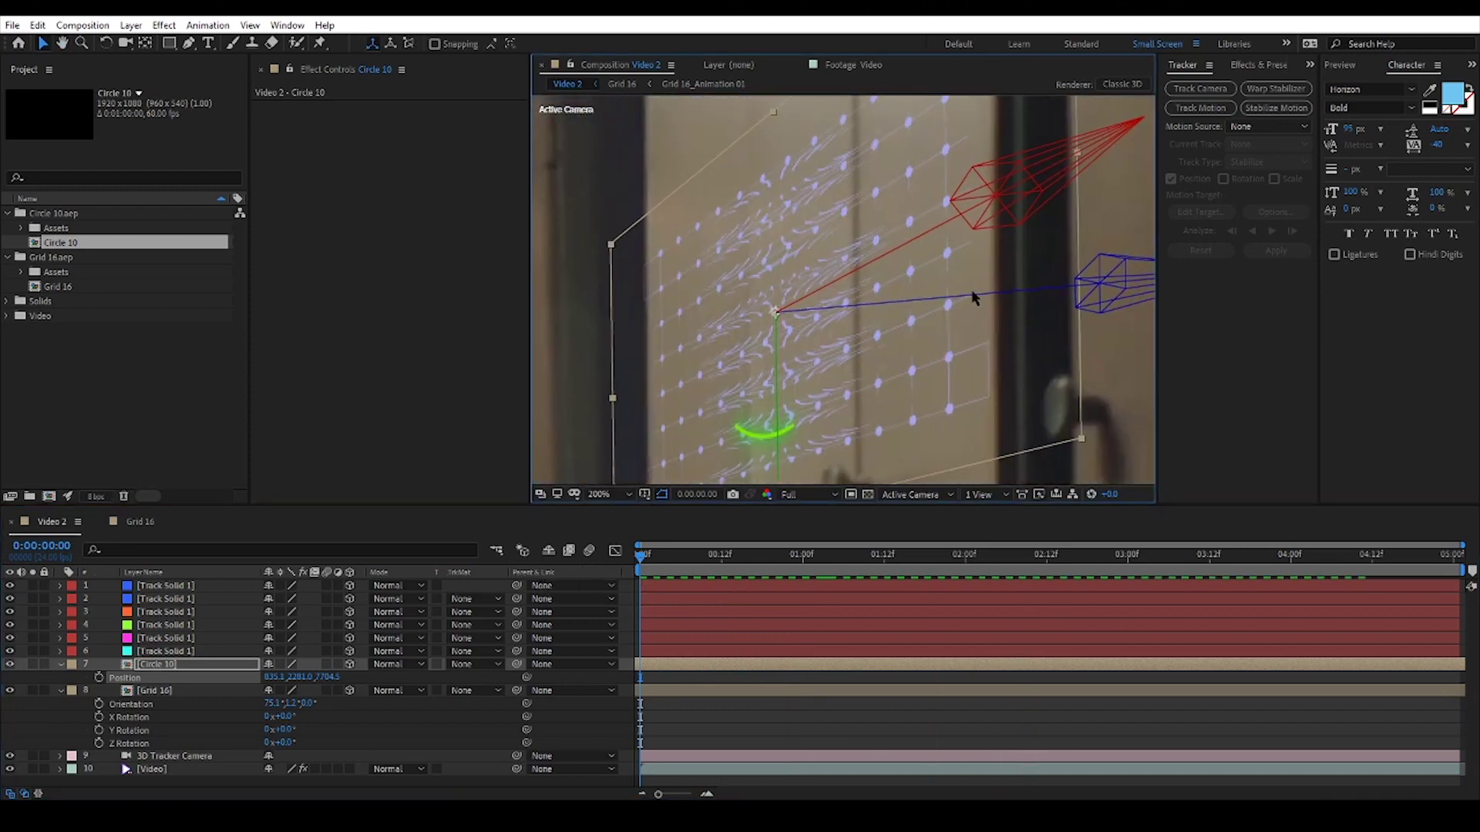
drag(973, 295, 881, 299)
key(space)
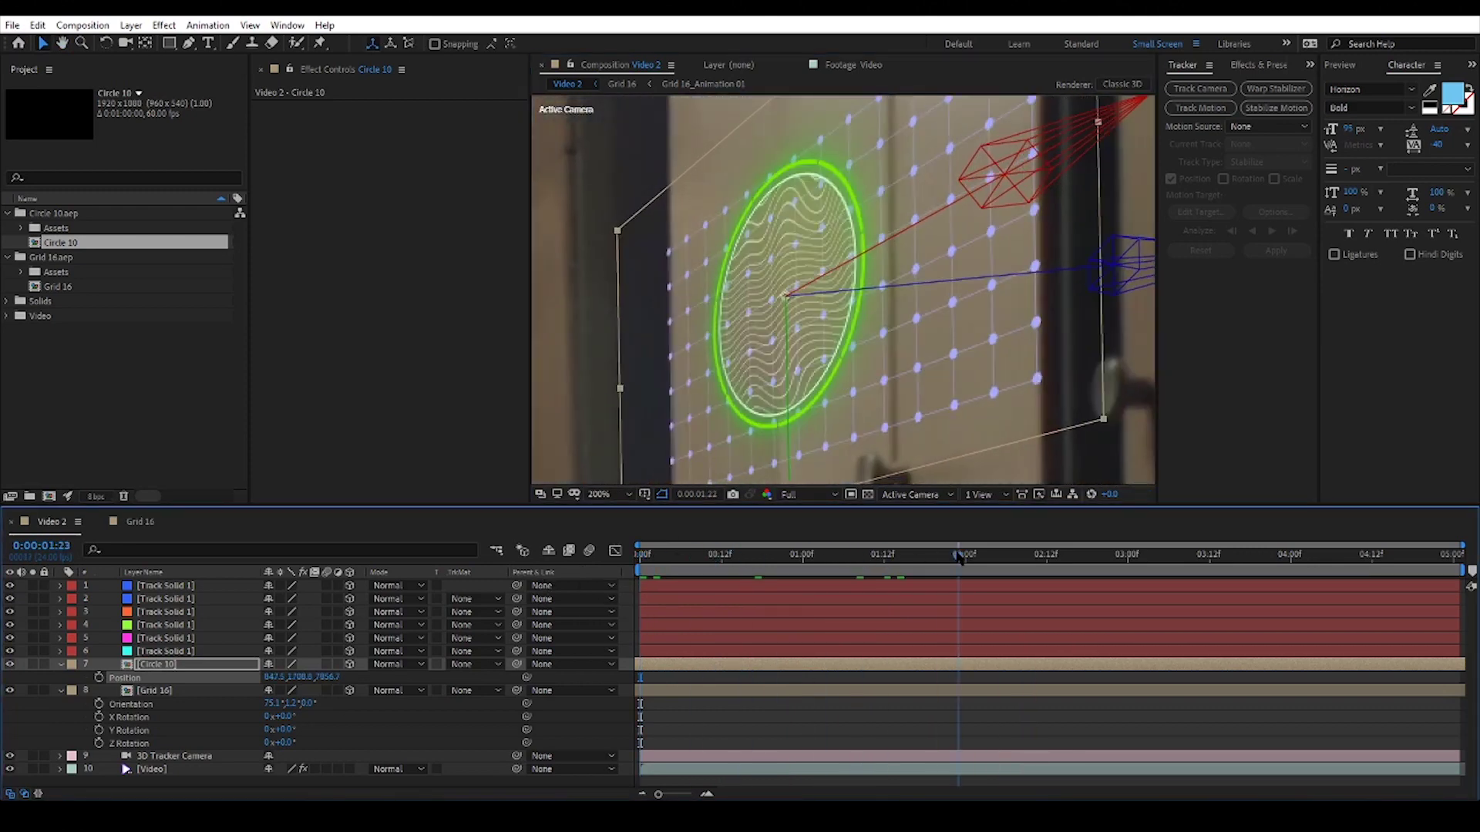
drag(890, 353, 838, 411)
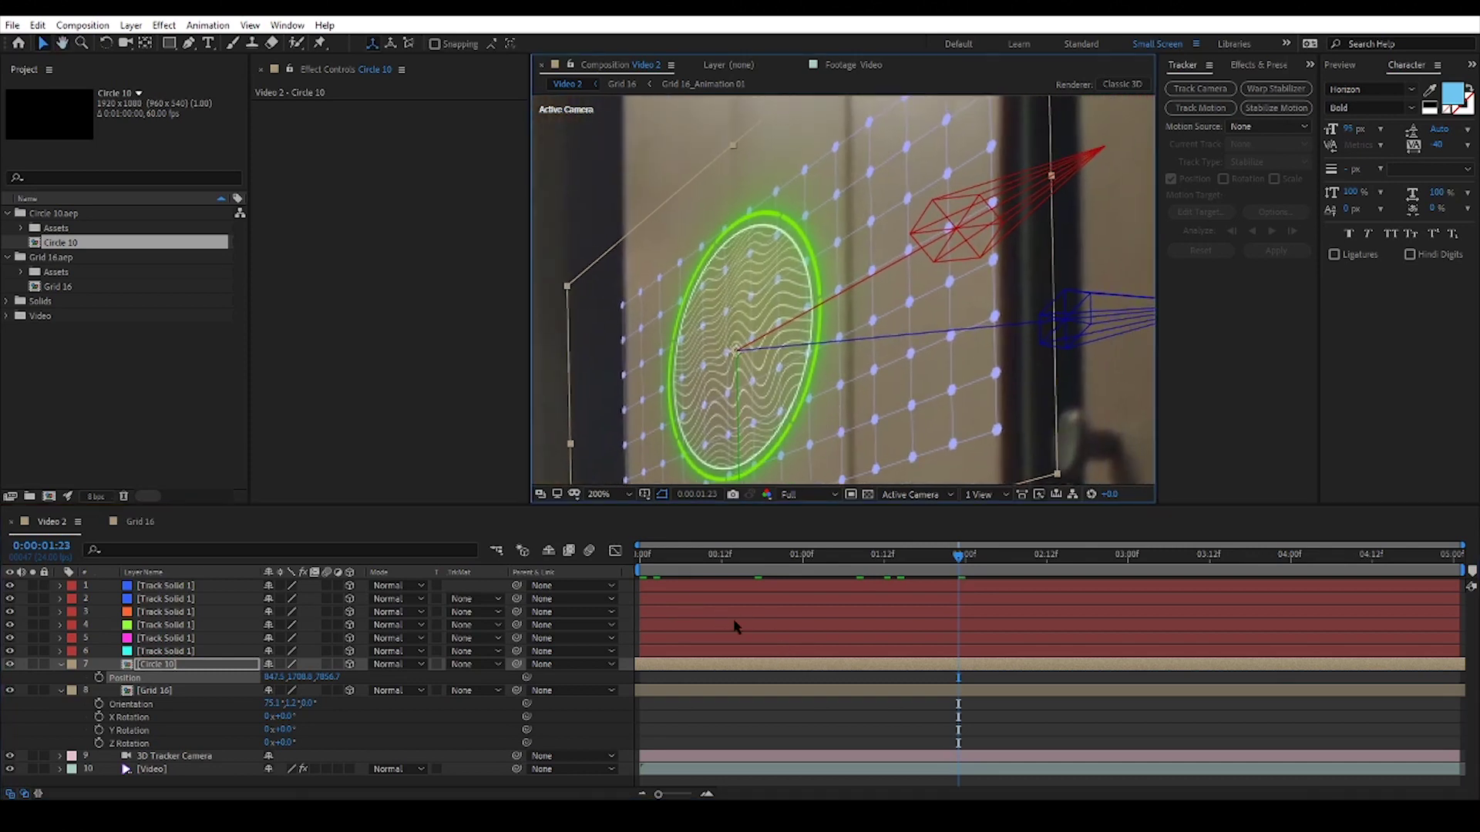
Step: Duplicate the Circle 10 layer and apply Fast Box Blur with a blur radius of 16 to the lower copy
key(ctrl+d)
click(674, 678)
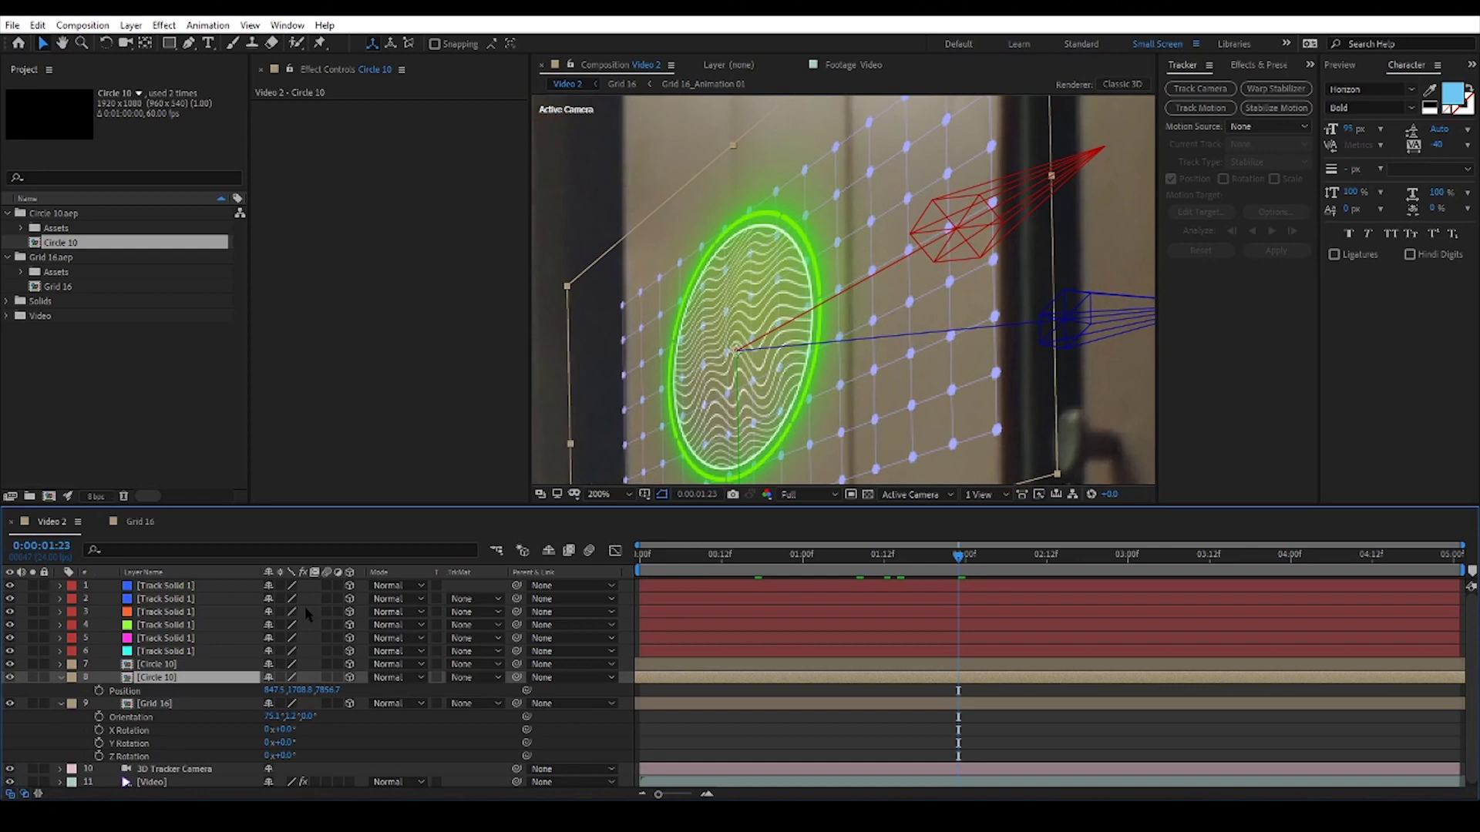
key(ctrl+space)
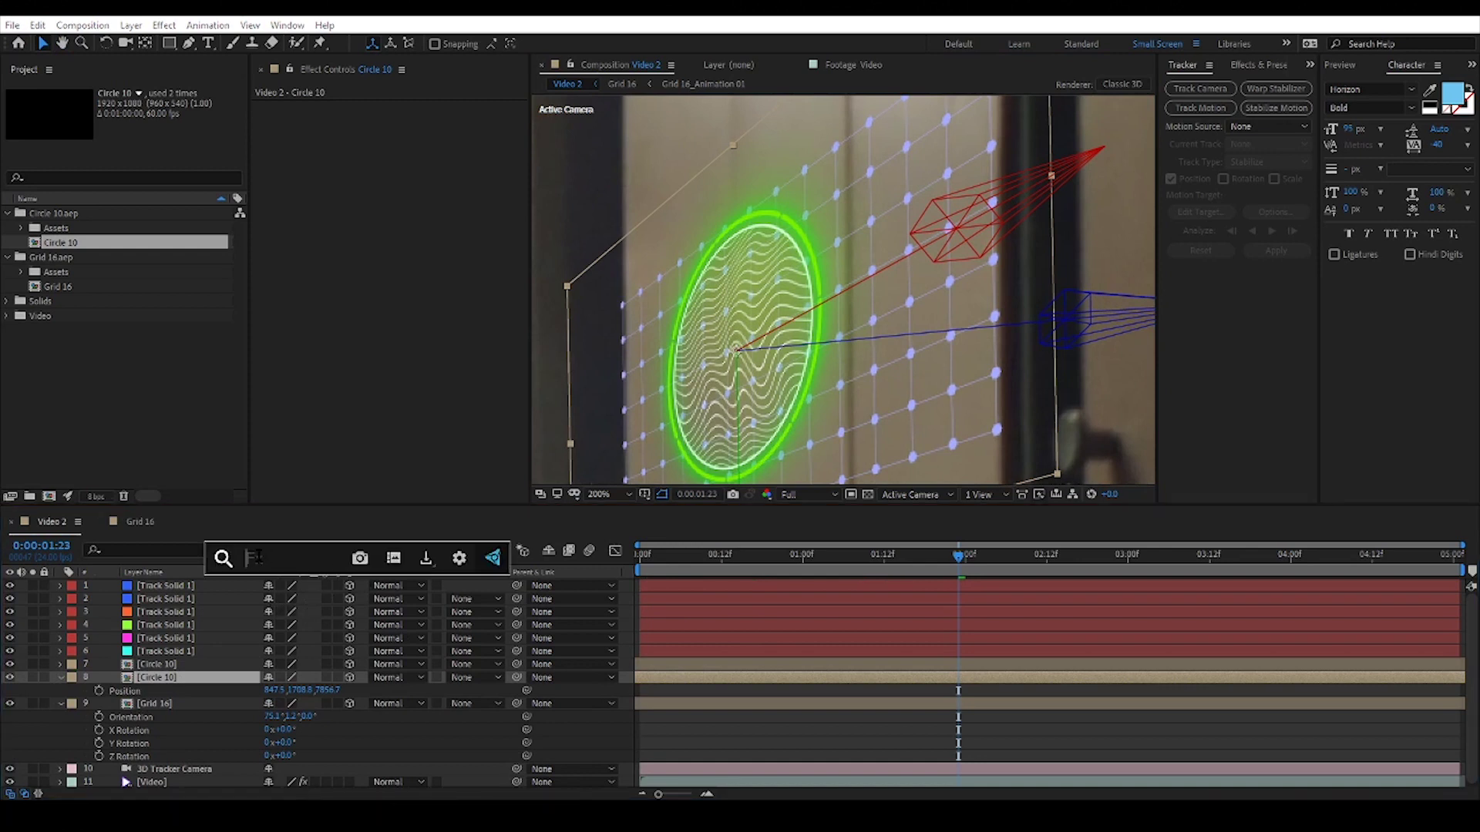
text(fas)
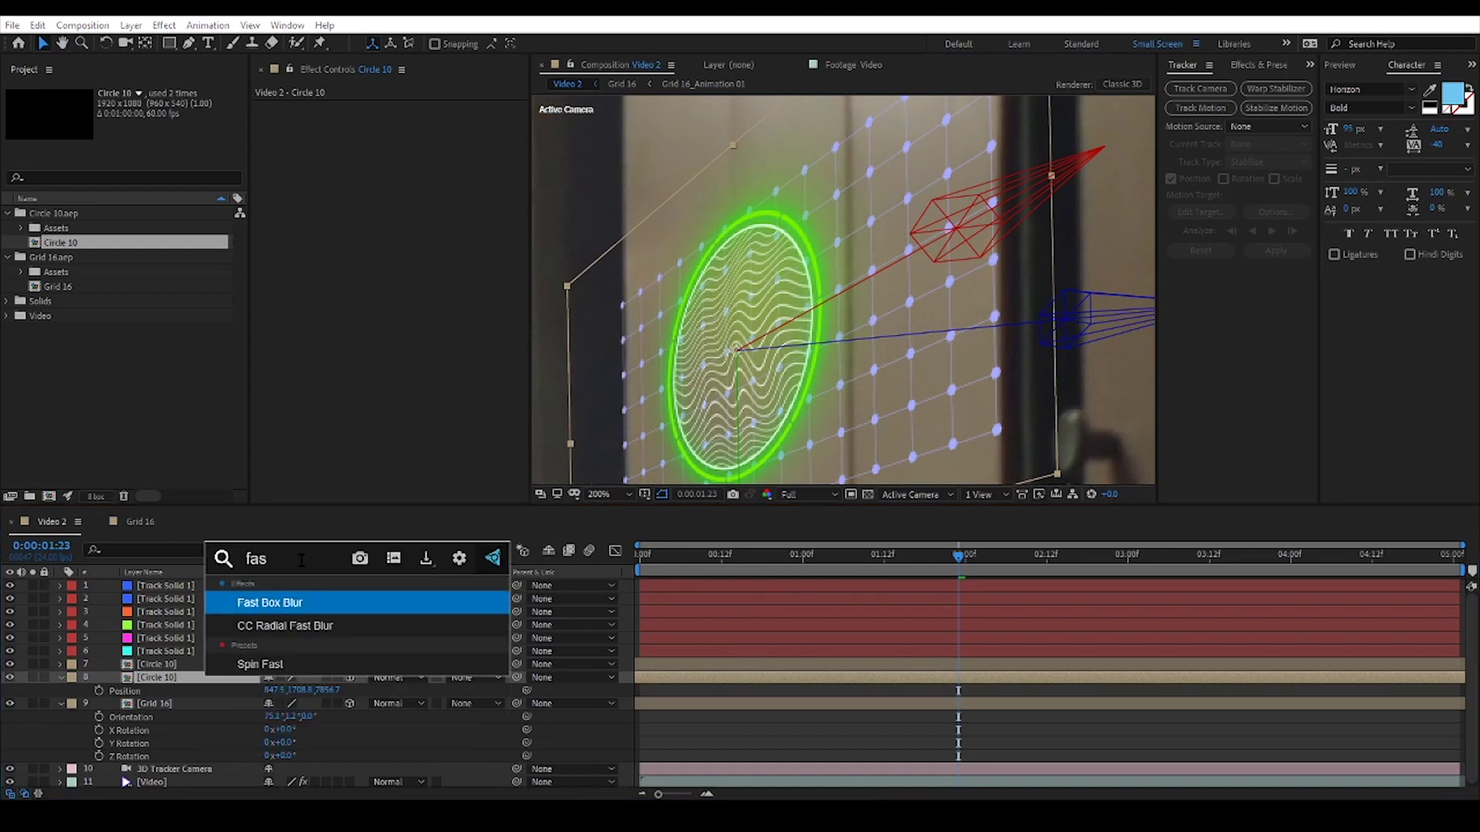
click(291, 603)
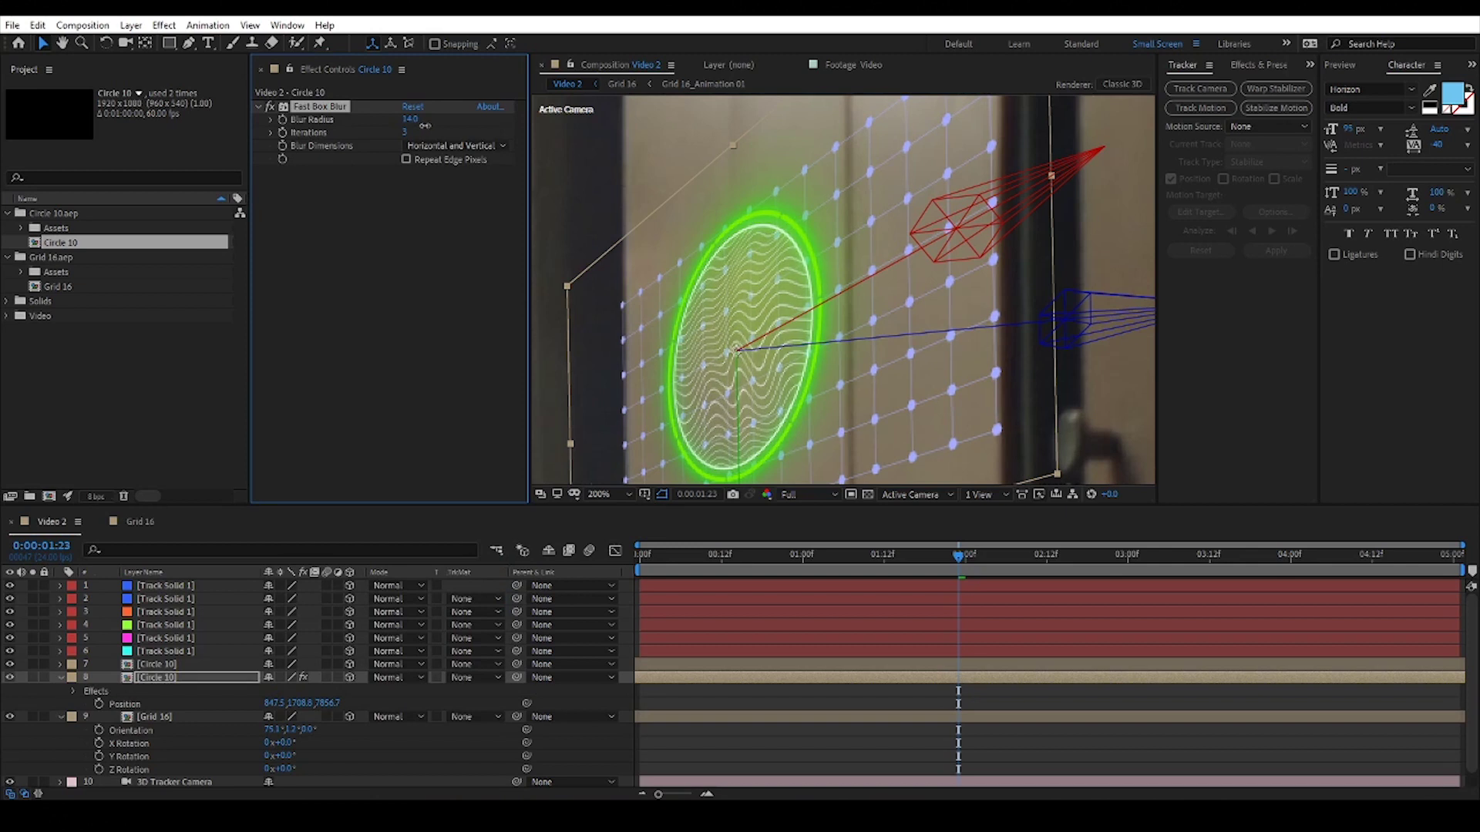
Step: Offset the blurred Circle 10 copy behind the sharp one along its depth axis and set its blending mode to Lighten
drag(933, 338, 1102, 345)
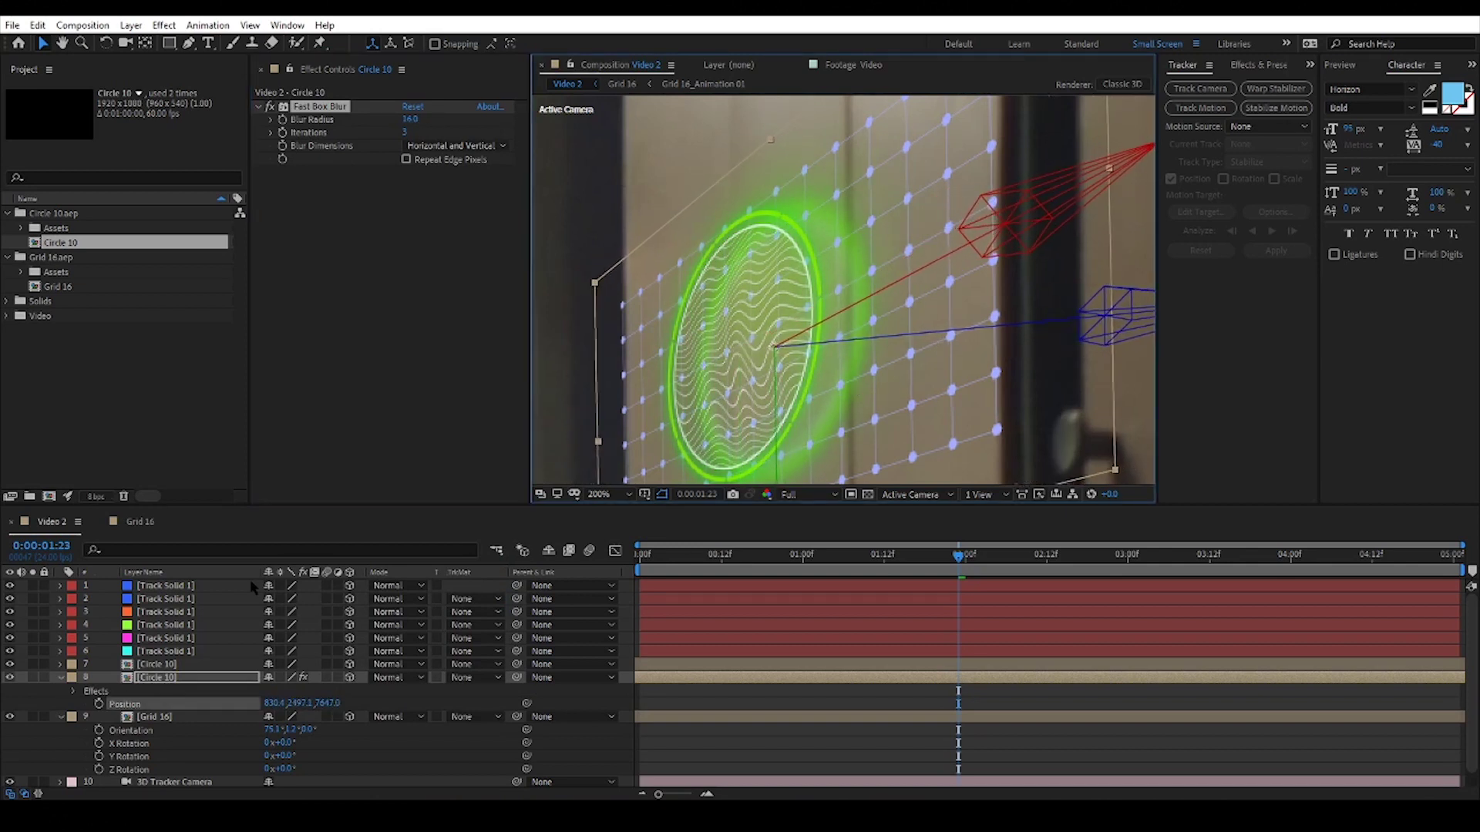
click(396, 679)
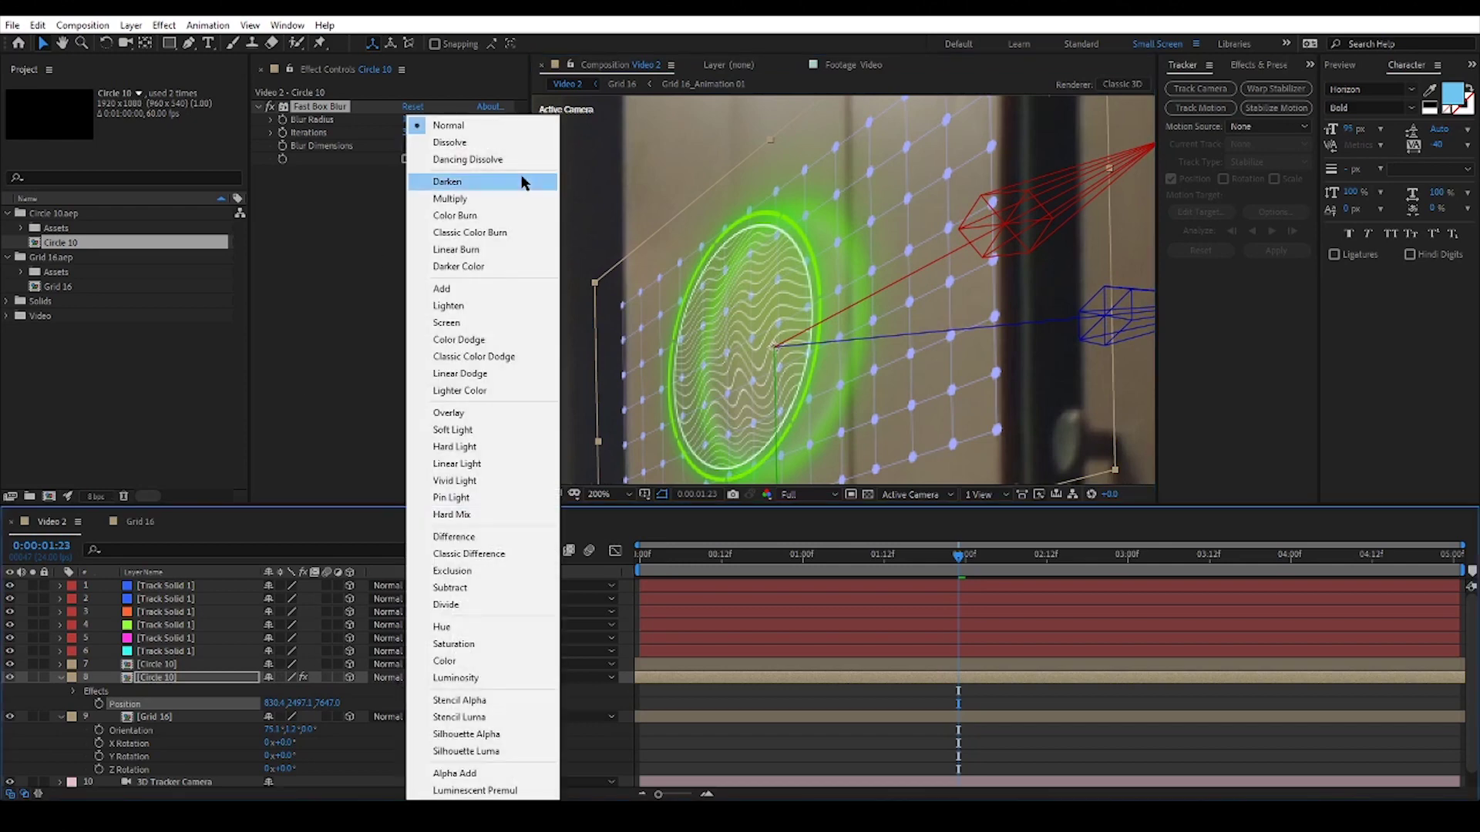
click(483, 198)
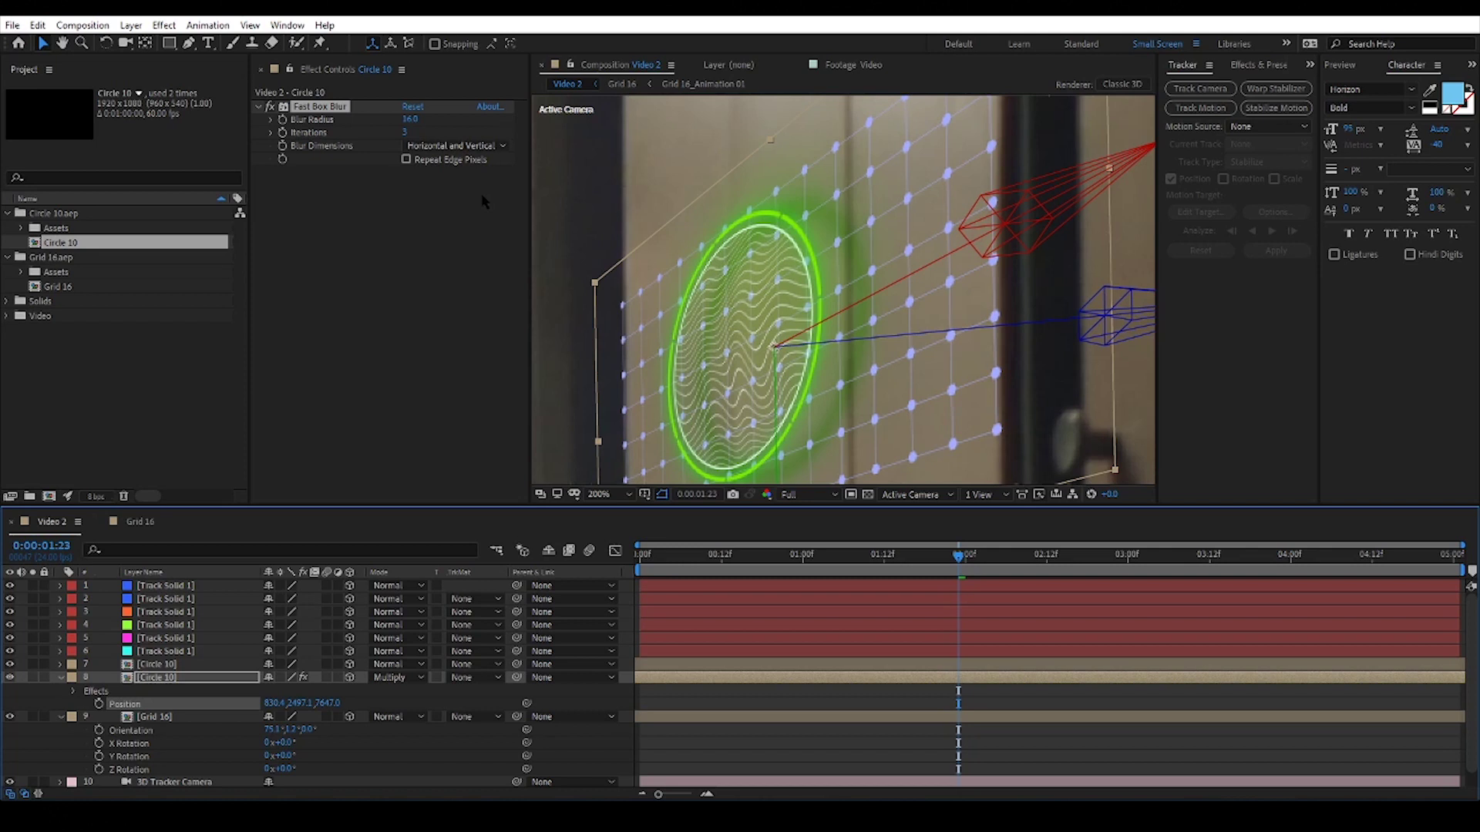
key(shift+equal)
key(shift+equal)
key(shift+equal)
key(shift+equal)
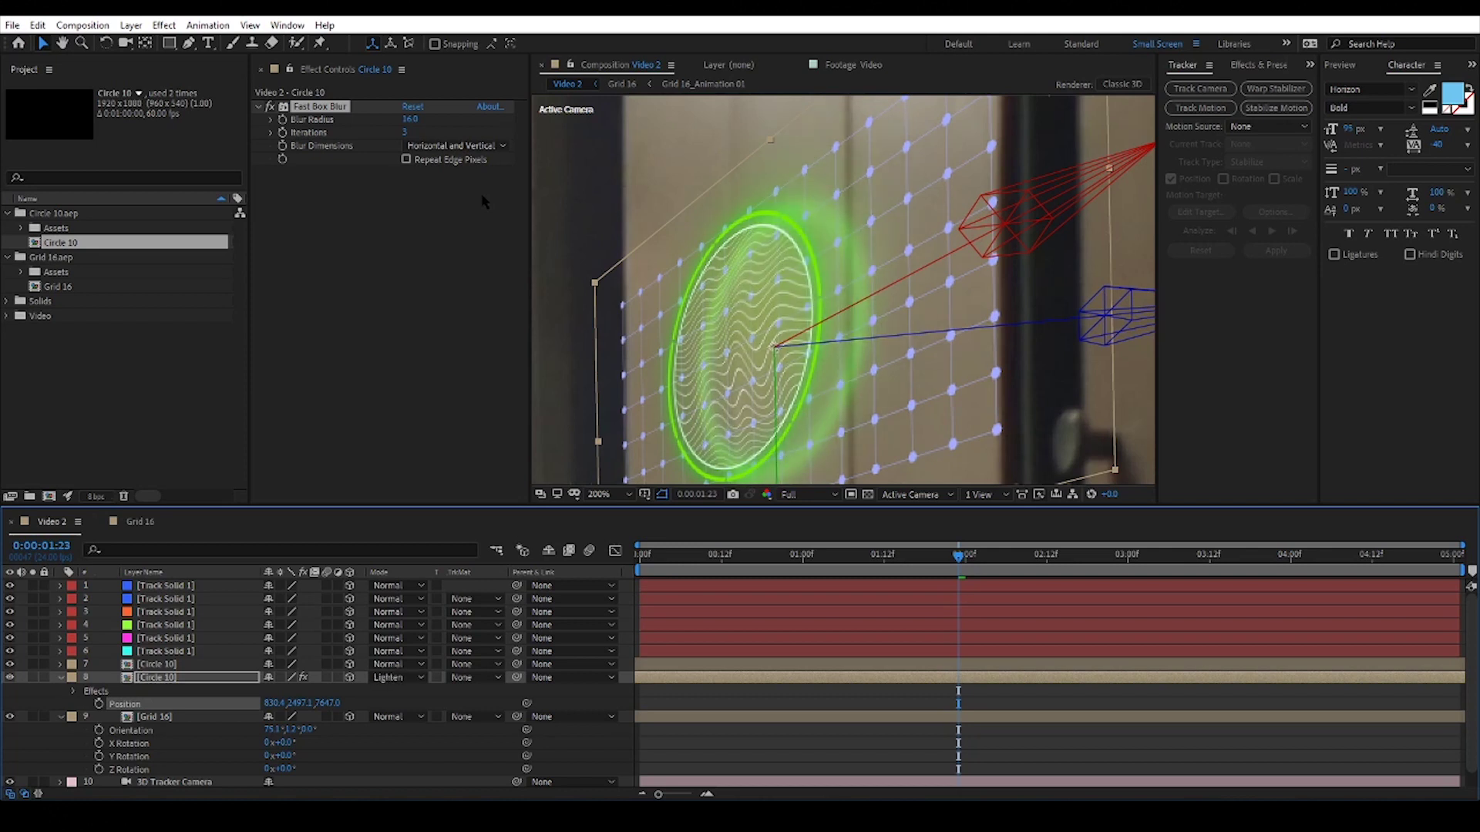
Step: Lower the blurred Circle 10 copy's opacity to 31% and play back the composition to check the glow
key(t)
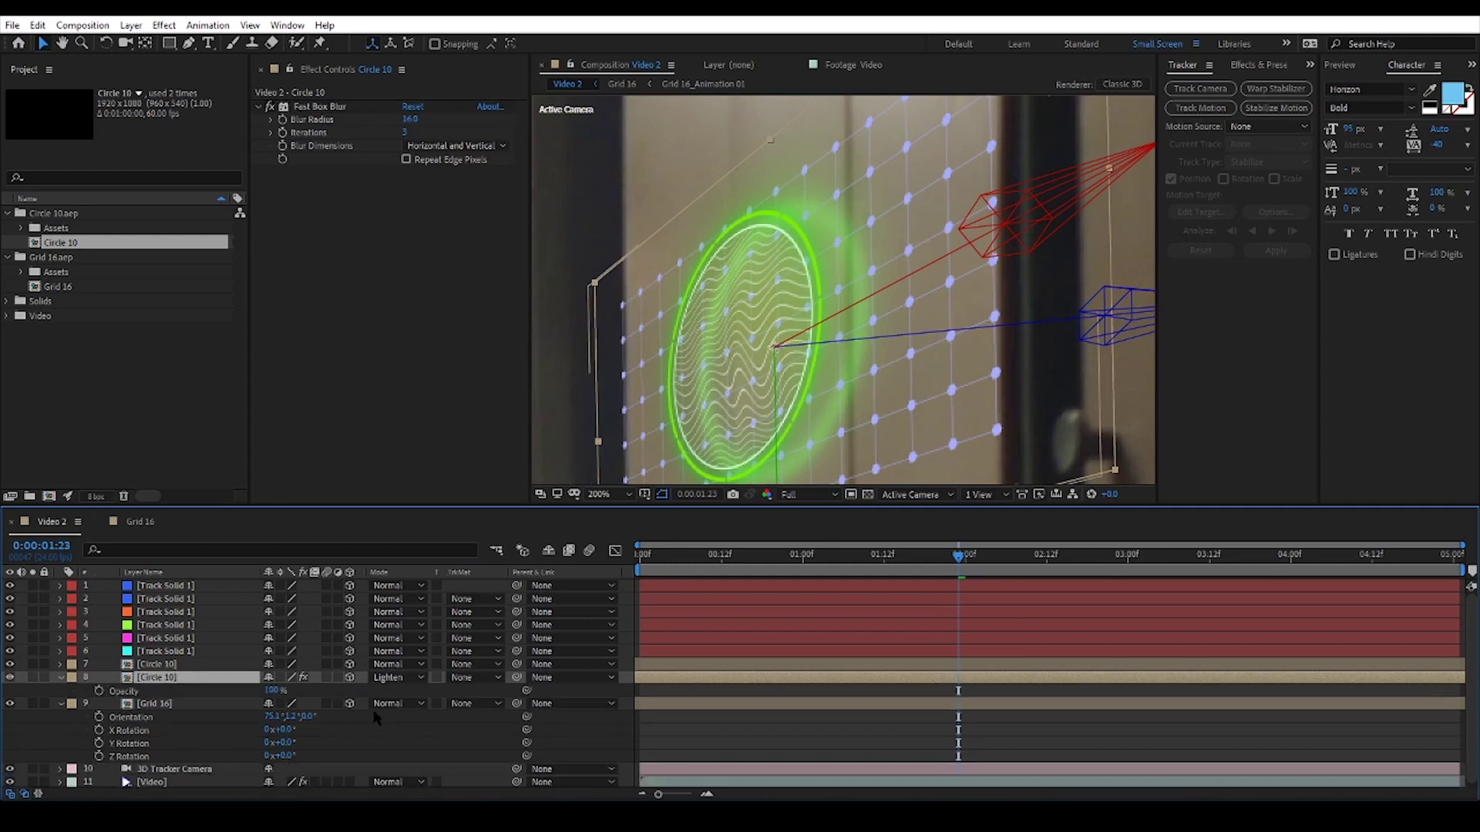
drag(230, 701, 227, 700)
scroll(672, 367, down, 2)
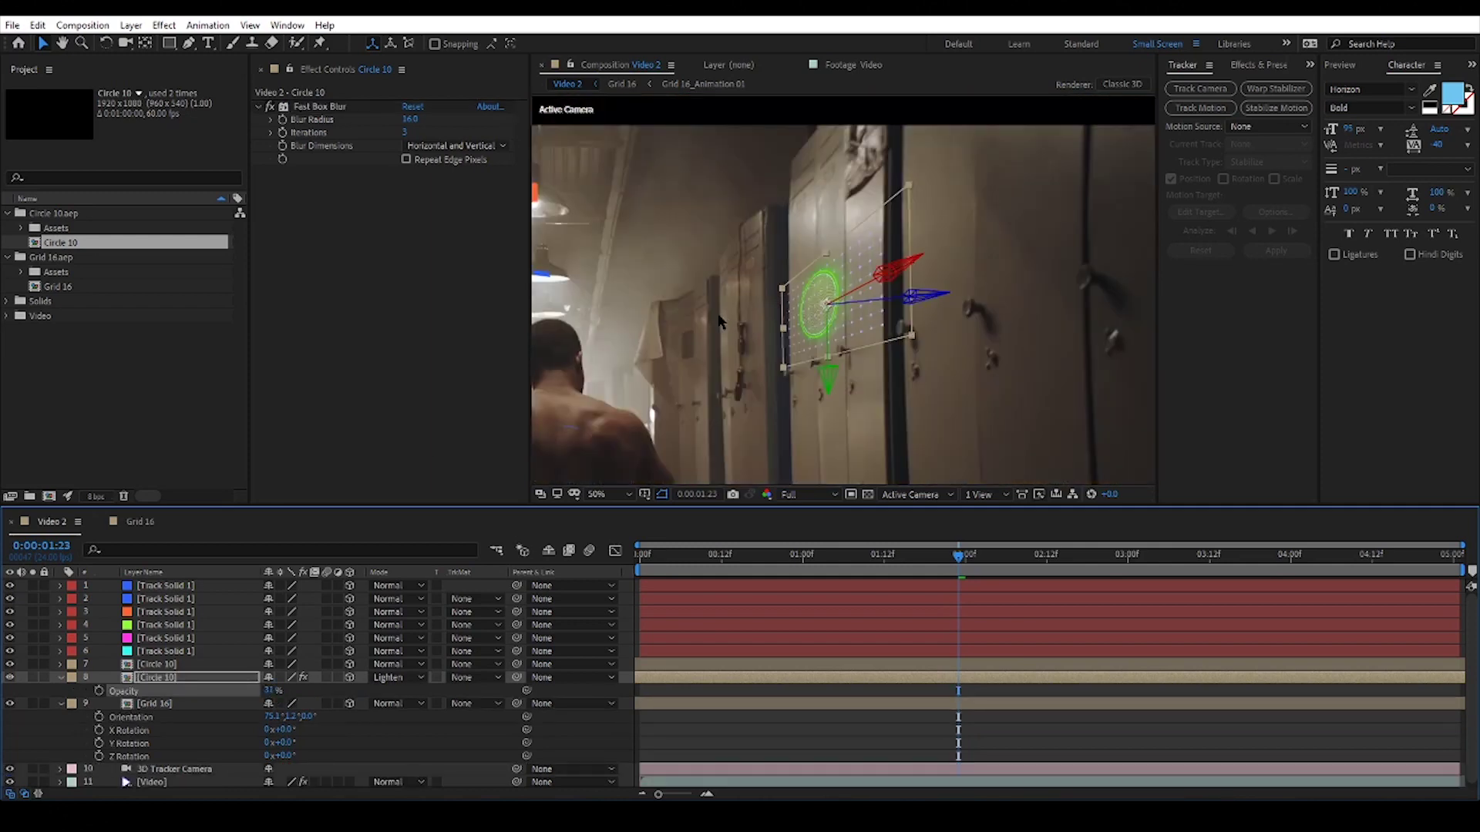
click(672, 366)
key(space)
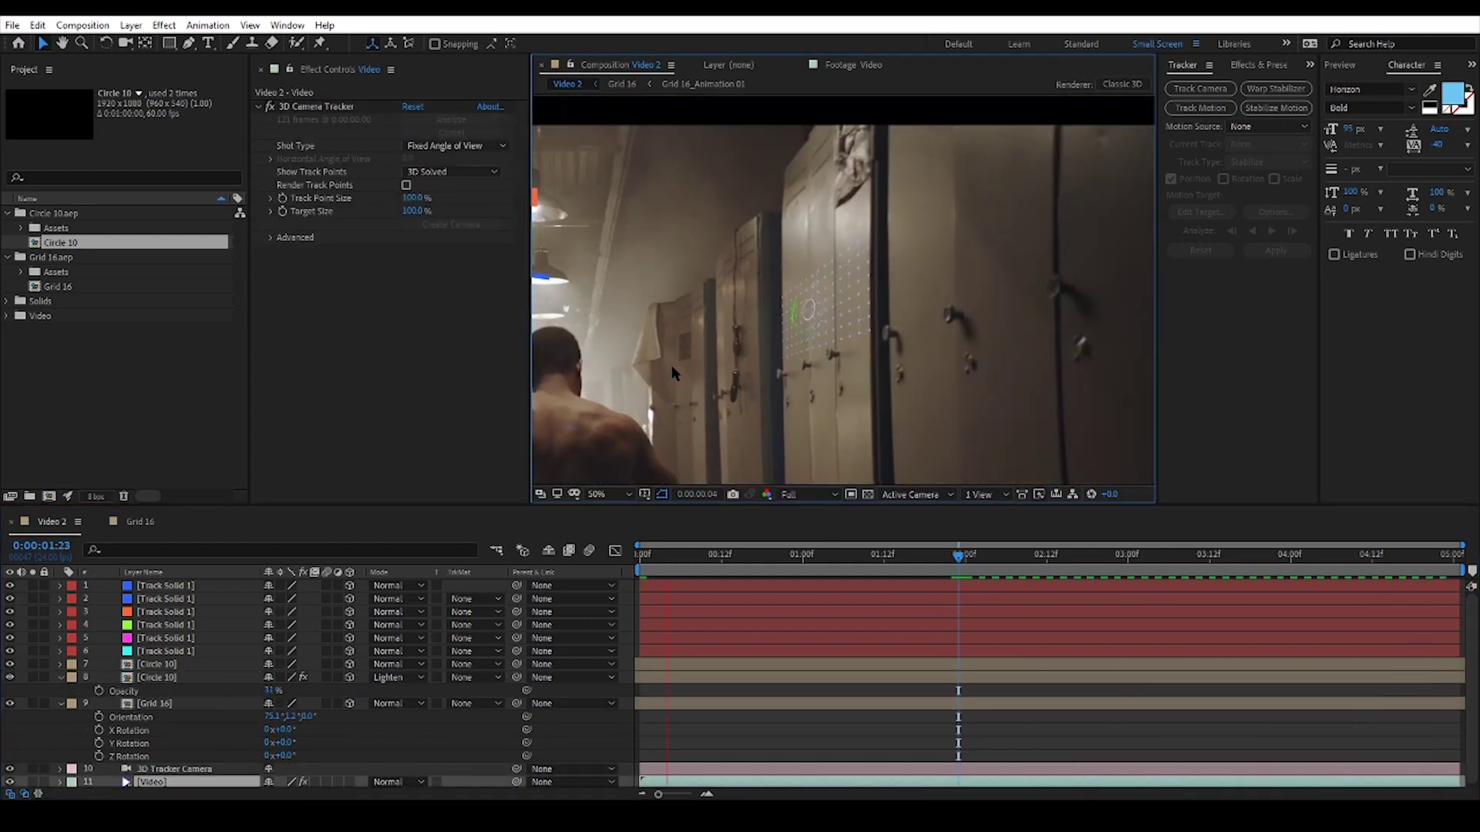
key(space)
Step: Set the blurred Circle 10 copy's opacity to 42% and its Fast Box Blur radius to 19, leaving the layer deselected
scroll(802, 339, up, 4)
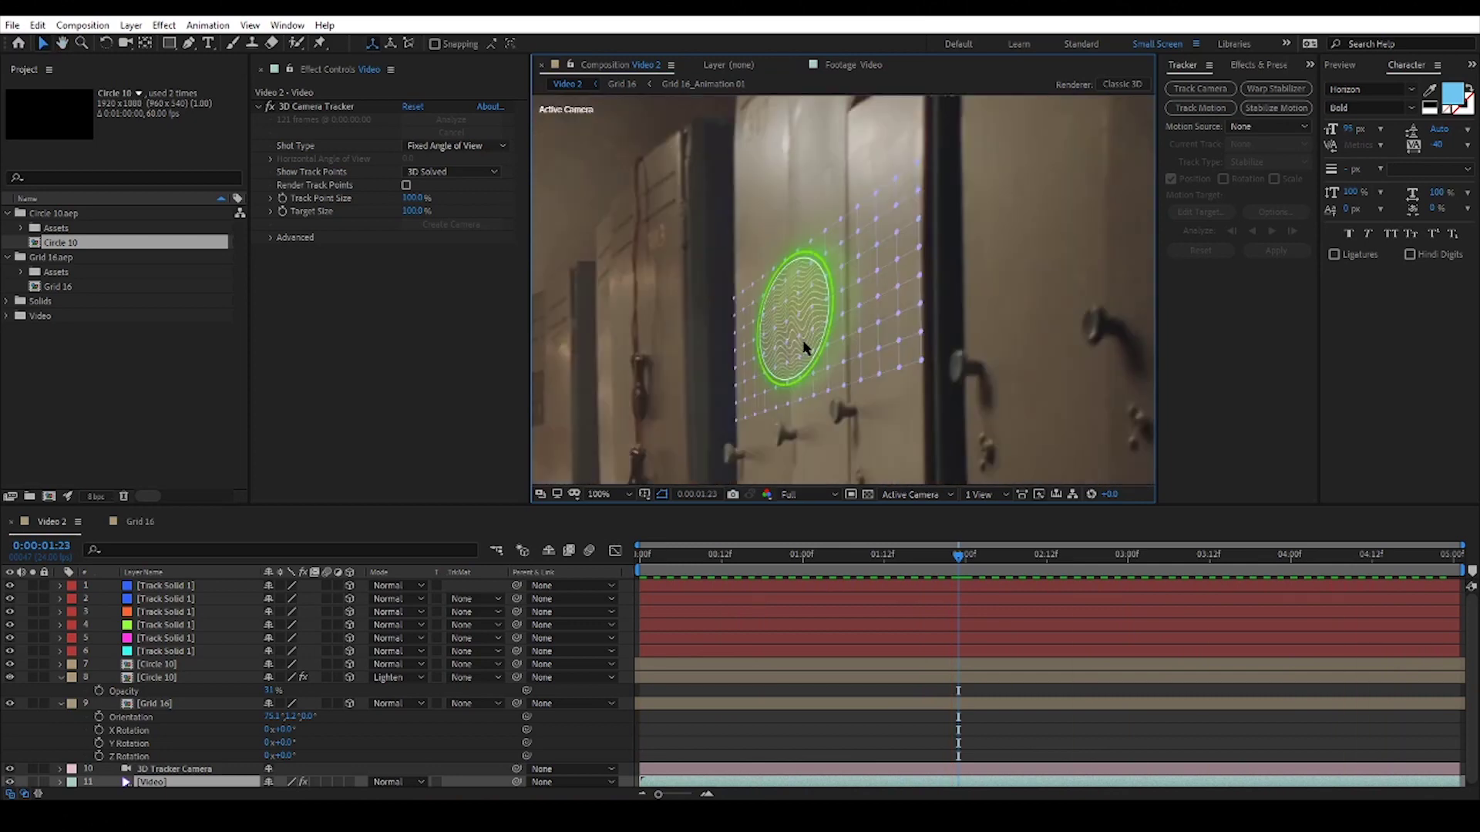
key(space)
drag(769, 399, 773, 312)
scroll(773, 312, down, 1)
drag(269, 691, 277, 691)
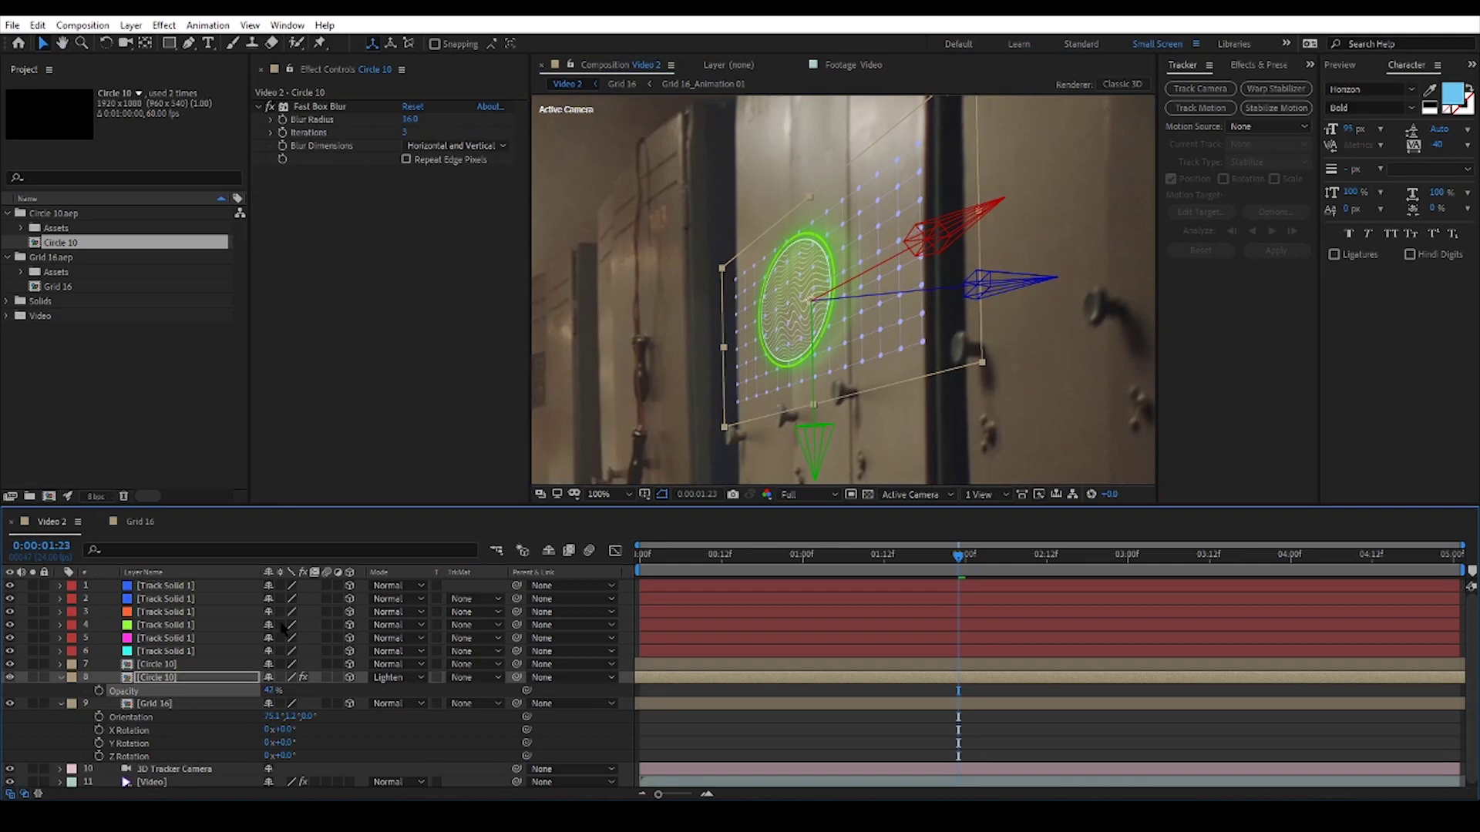
drag(410, 120, 416, 119)
click(412, 361)
drag(871, 267, 886, 259)
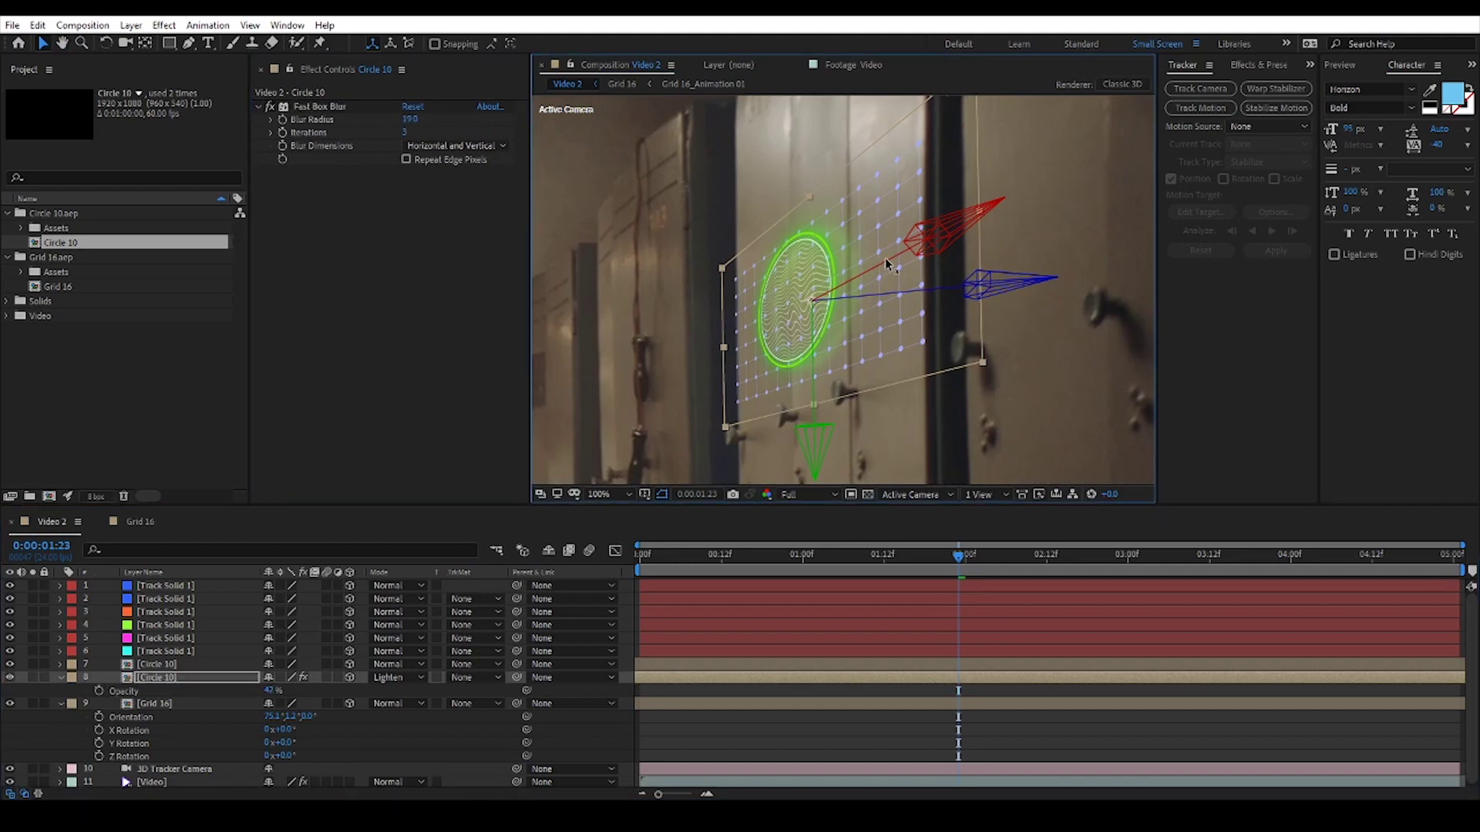
scroll(772, 360, down, 3)
click(581, 343)
scroll(581, 343, up, 2)
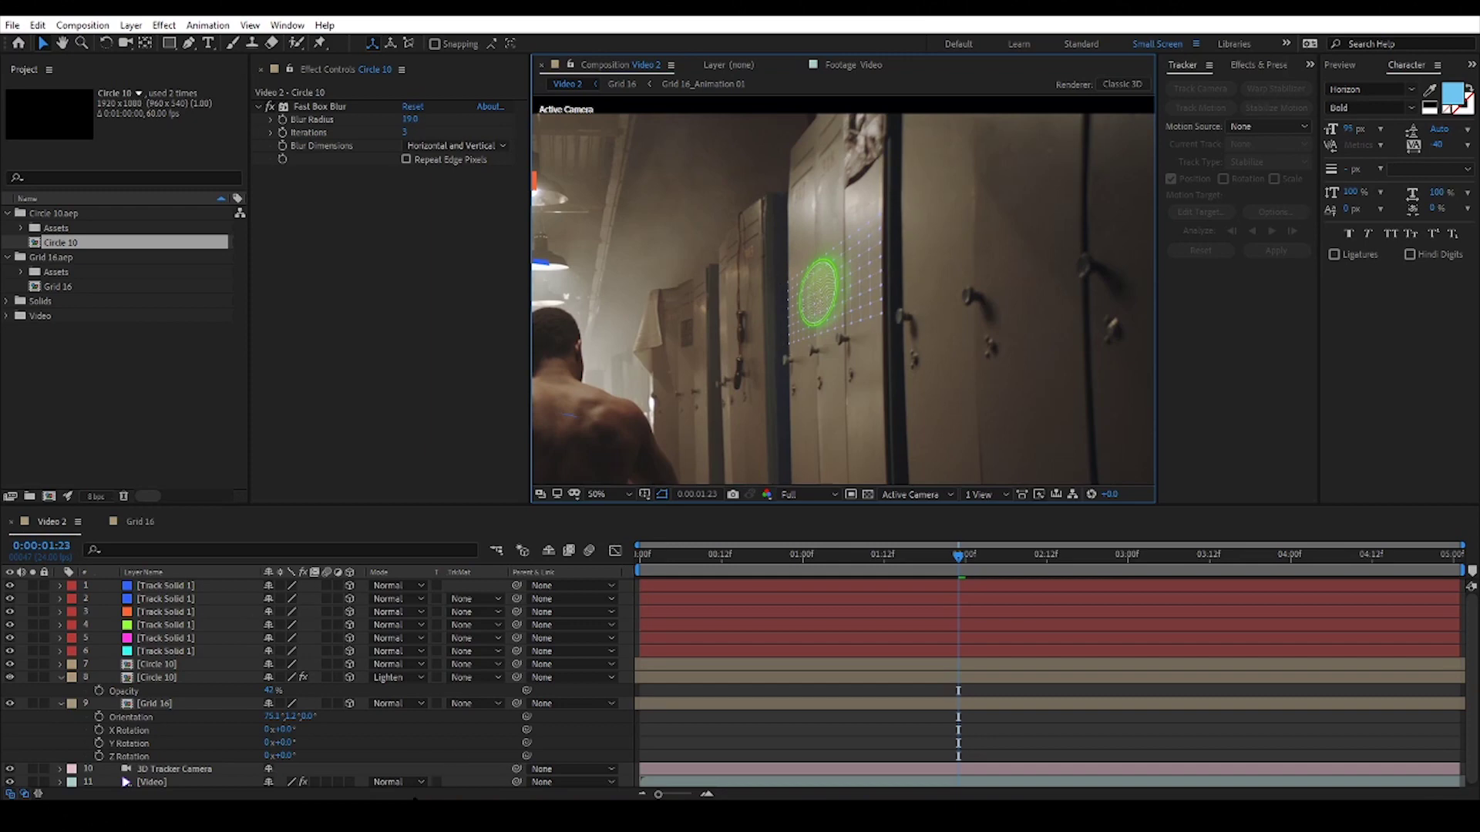
Step: Preview Description 11.mp4 in the 13-Descriptions folder and import Description 11.aep into the After Effects project
click(413, 801)
click(664, 287)
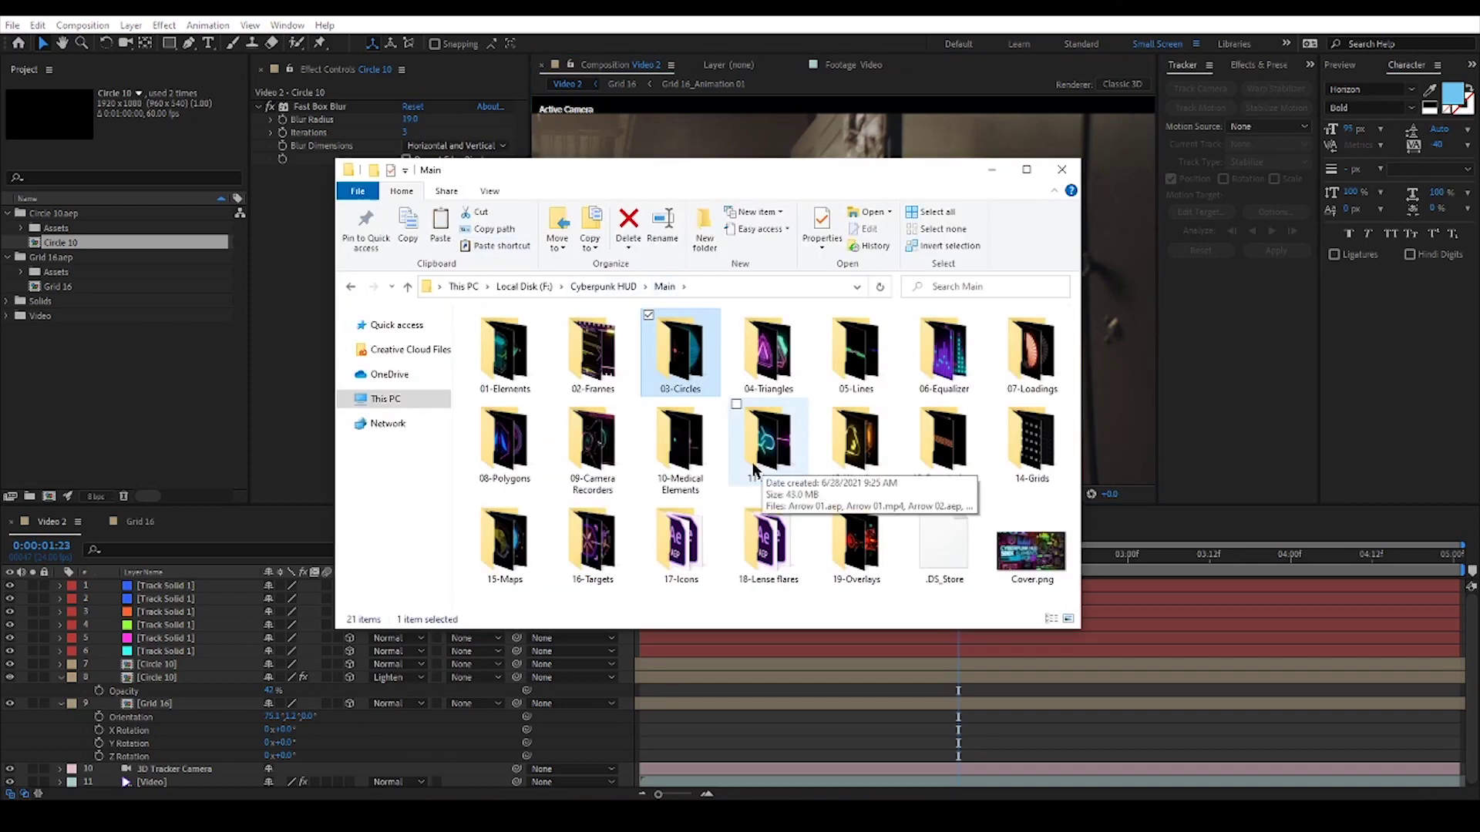
double_click(940, 454)
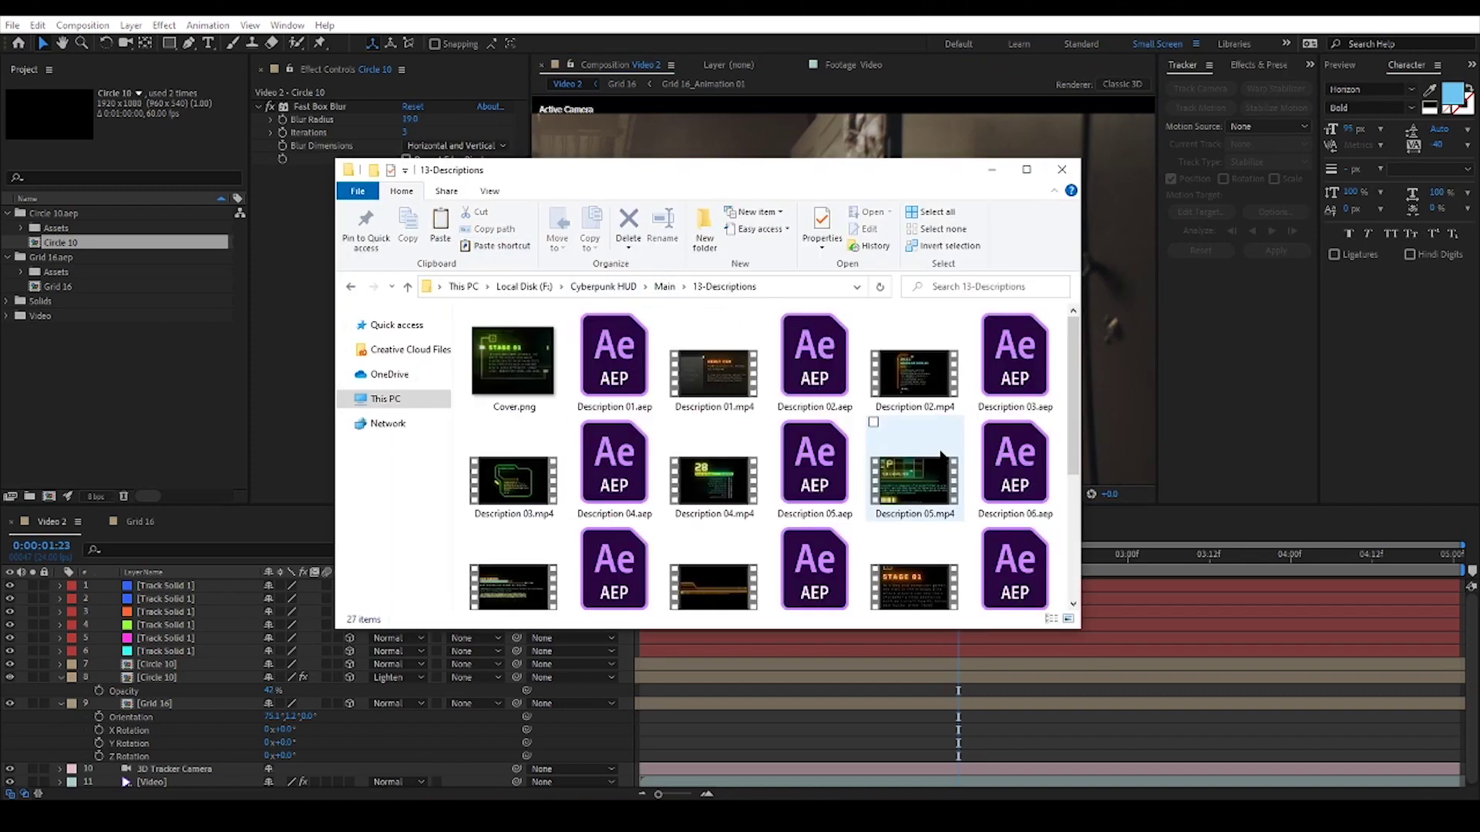
scroll(940, 455, down, 2)
click(915, 566)
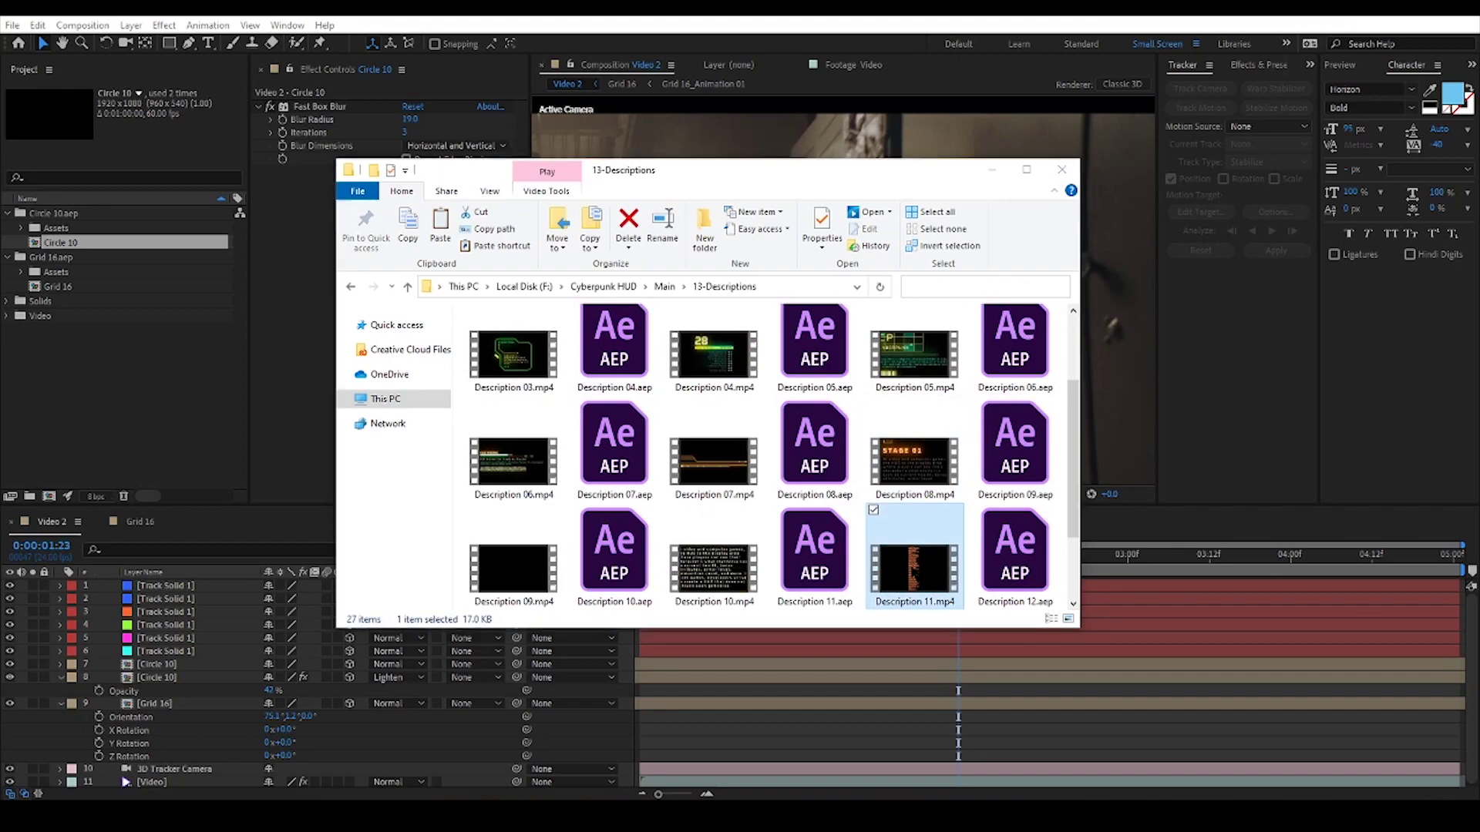
double_click(914, 566)
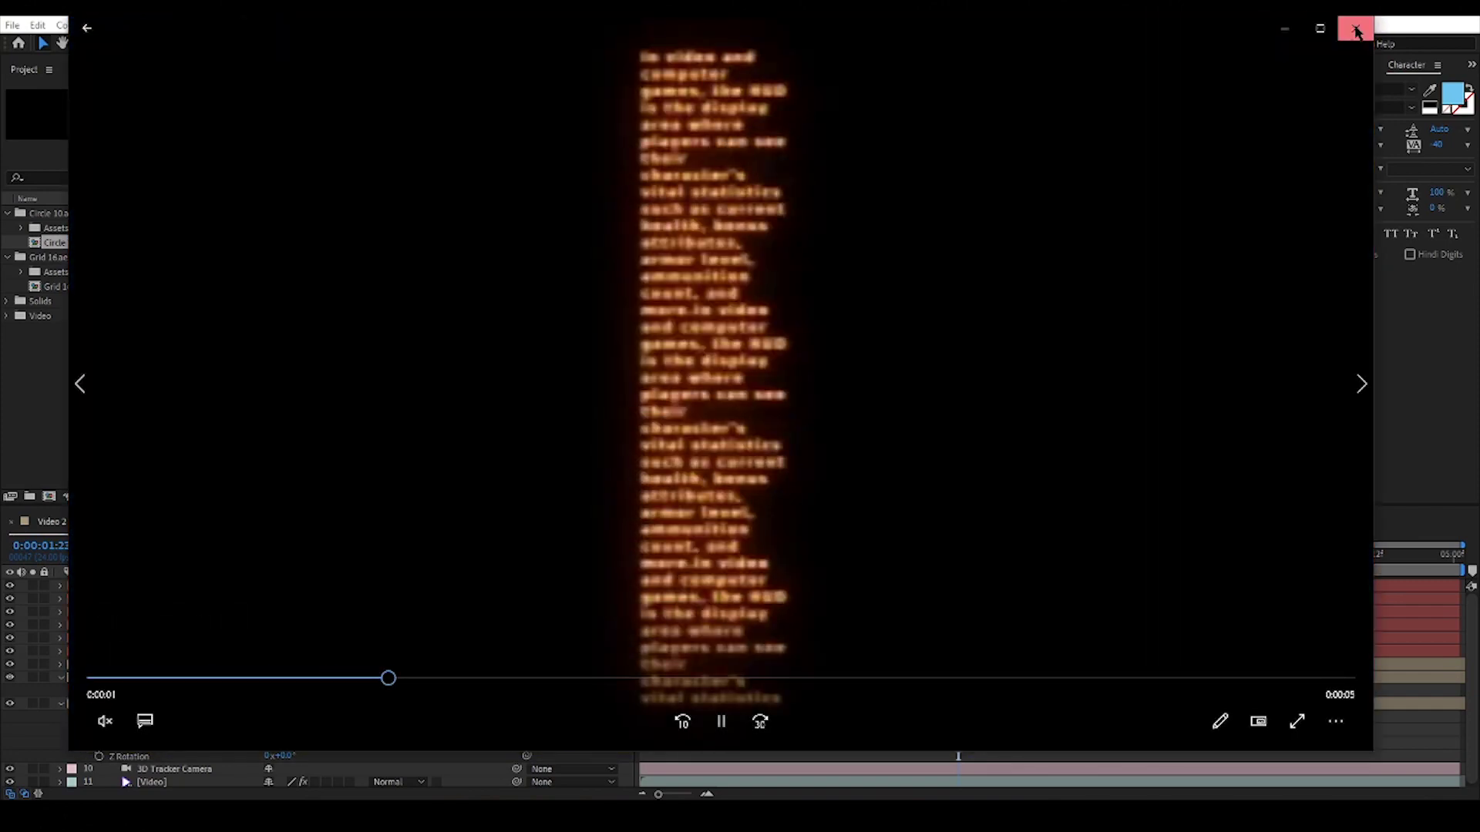
click(1354, 28)
drag(814, 555, 73, 323)
Step: Duplicate the Grid 16 layer again and replace the upper copy with the Description 11 composition
double_click(68, 262)
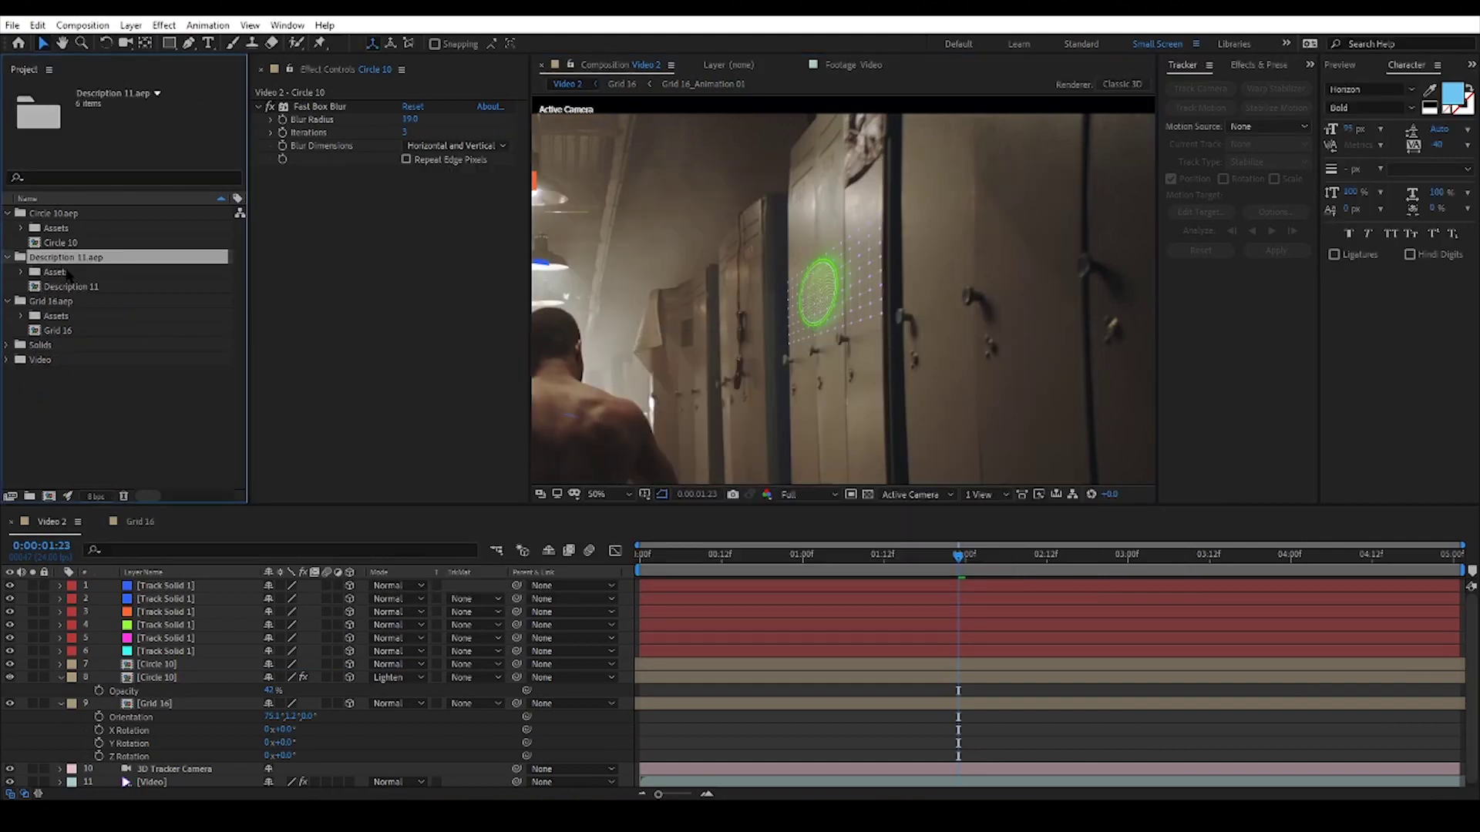
click(73, 286)
click(168, 703)
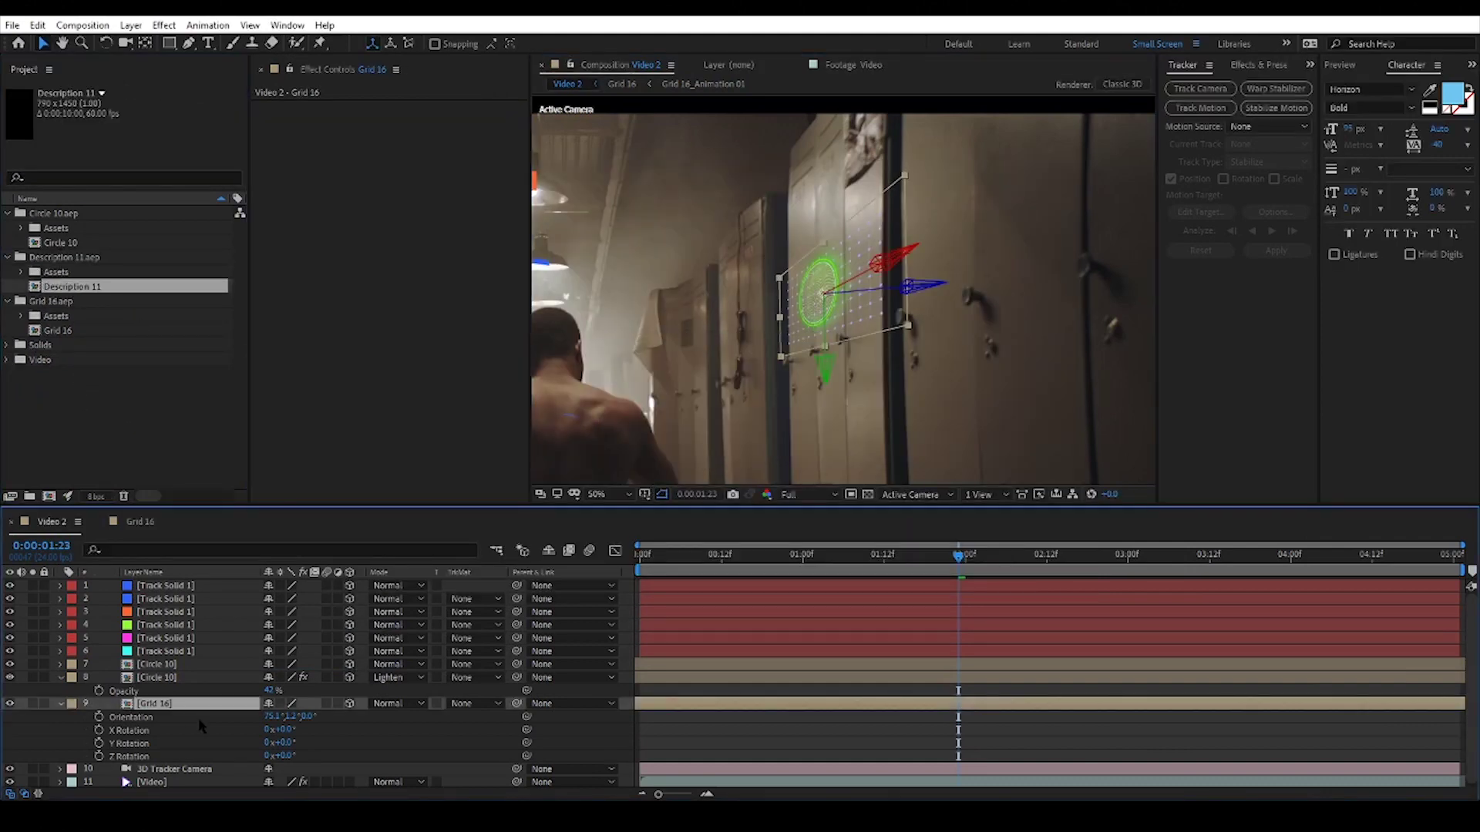
key(ctrl+d)
drag(77, 291, 154, 705)
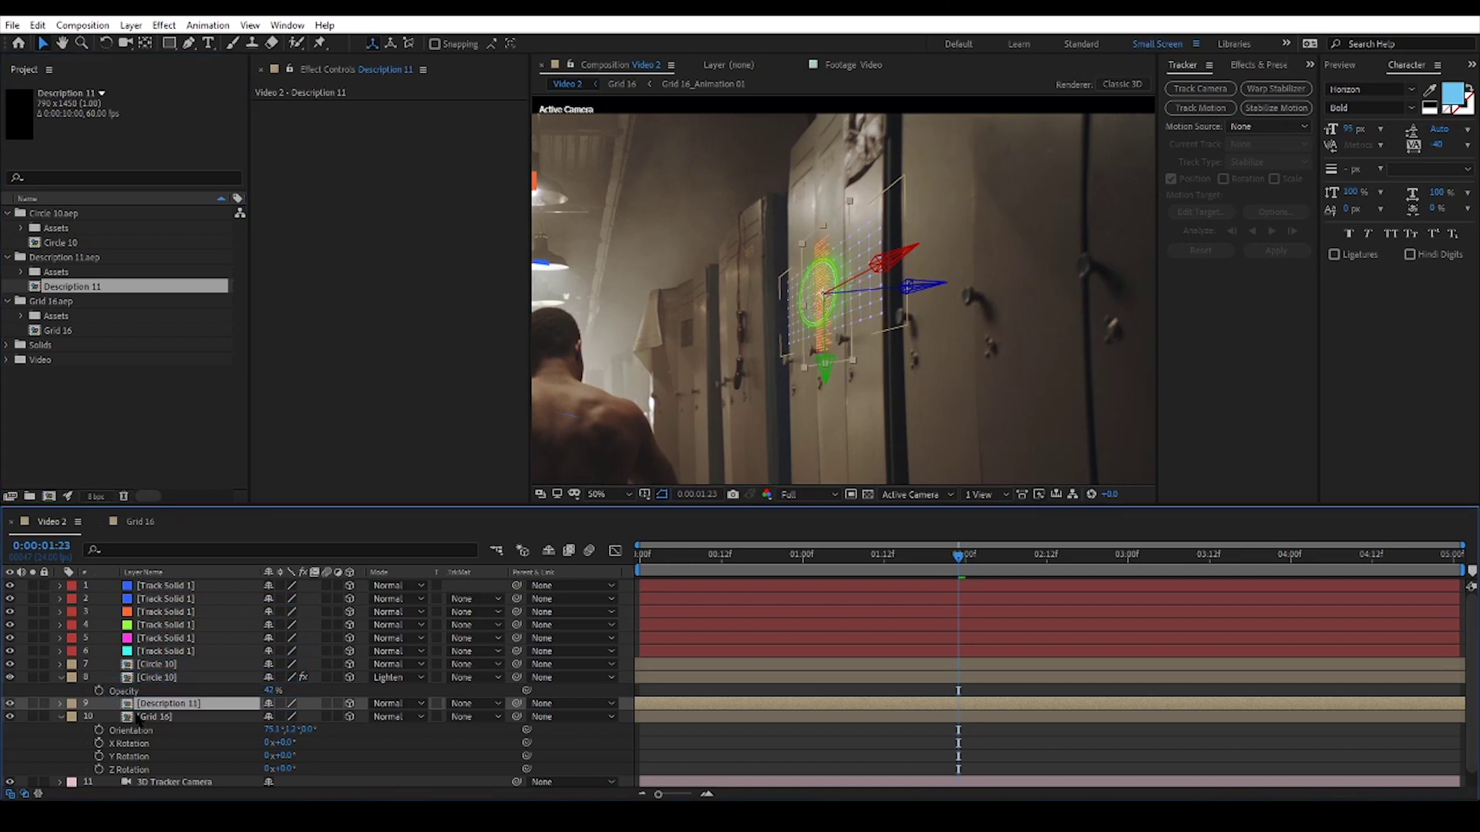
Step: Move the Description 11 layer onto the locker door beside the green circle and scale it down to fit the grid
scroll(890, 288, up, 2)
drag(877, 245, 989, 188)
drag(941, 115, 911, 141)
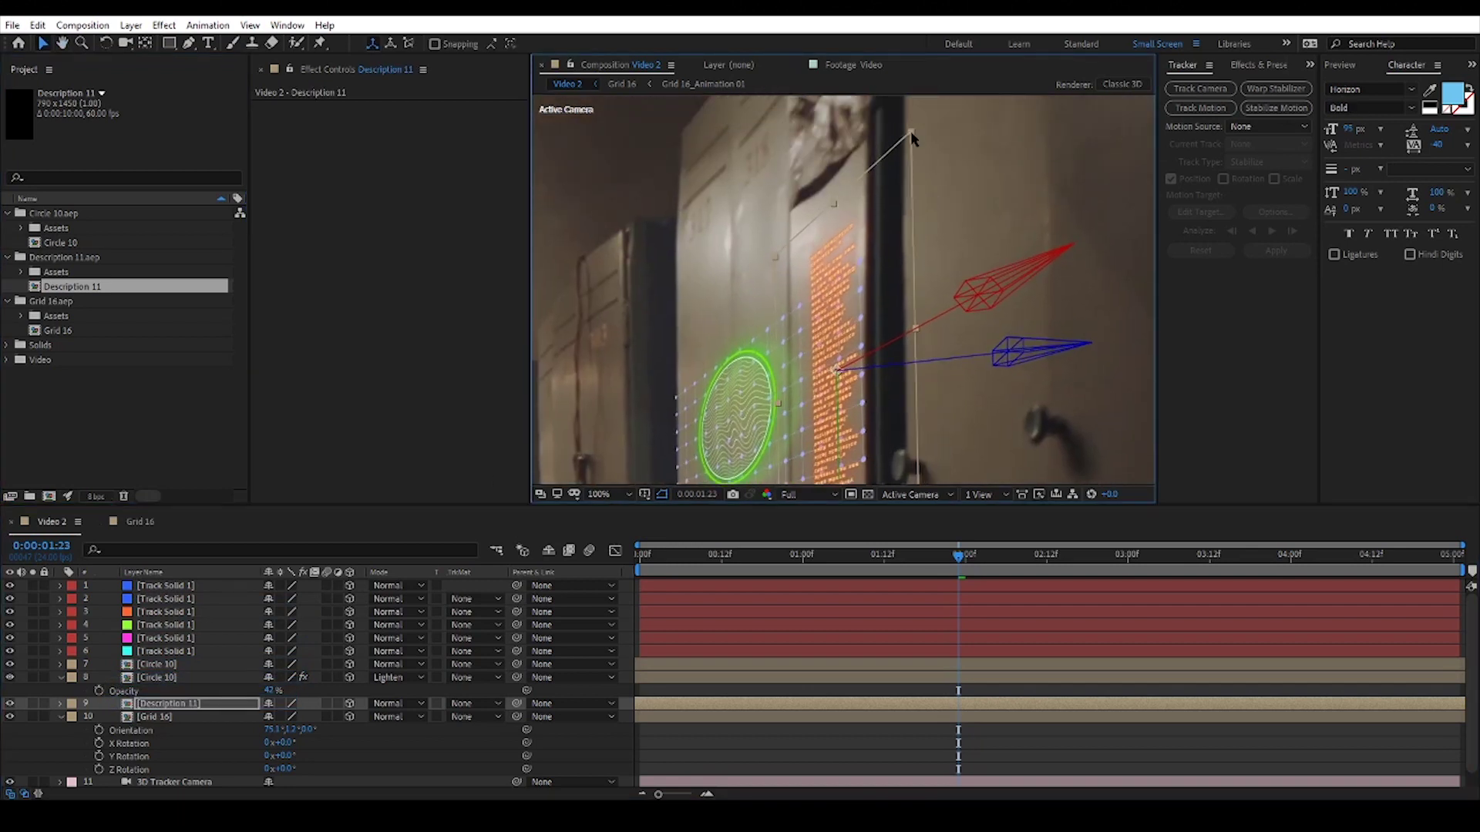
drag(886, 353, 942, 202)
drag(880, 149, 869, 211)
drag(892, 113, 880, 136)
drag(823, 454, 827, 463)
Step: Duplicate the Description 11 layer and copy the Fast Box Blur effect from the blurred Circle 10 onto the lower copy
click(199, 705)
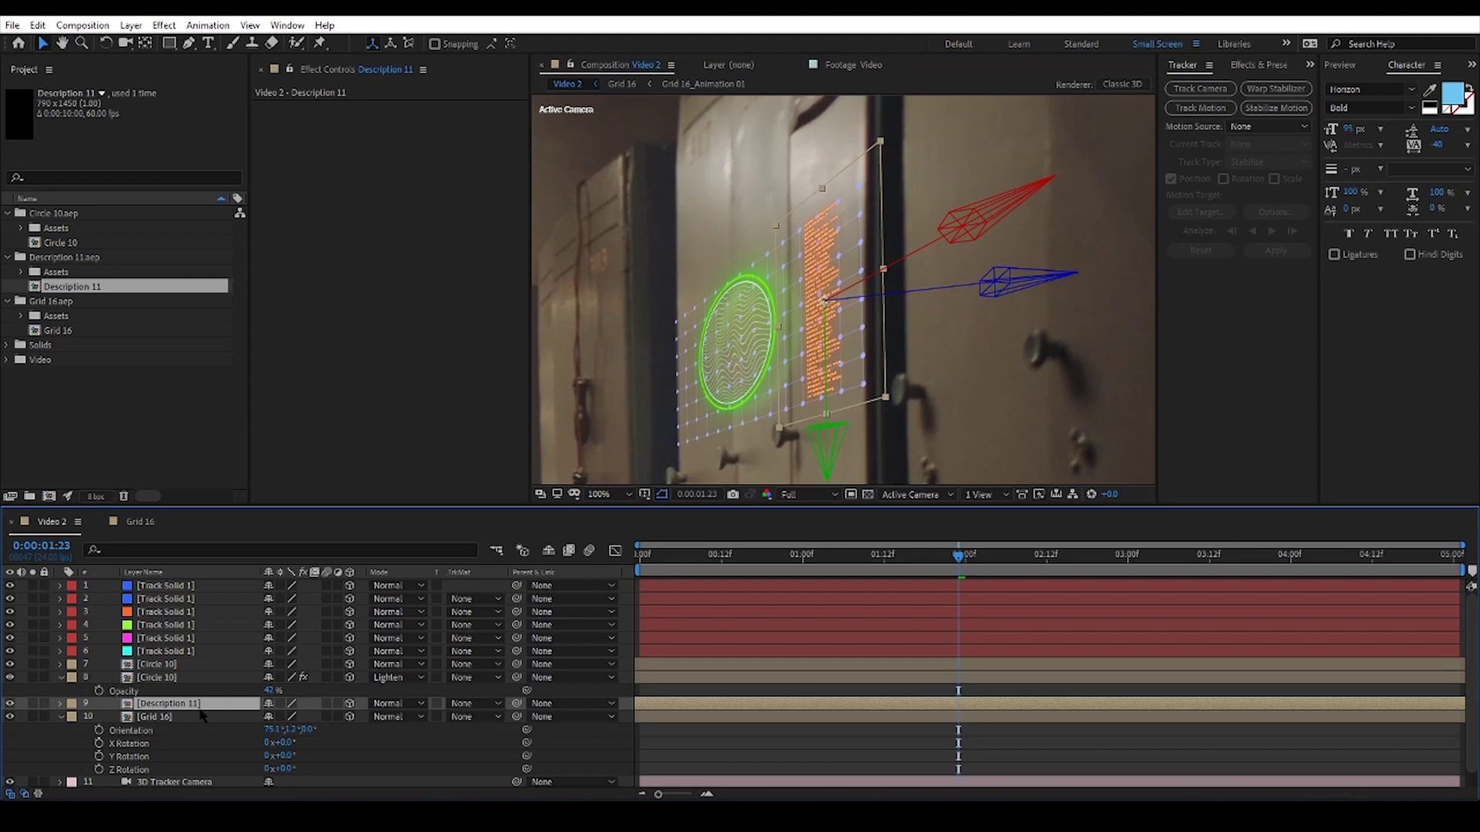
key(ctrl+d)
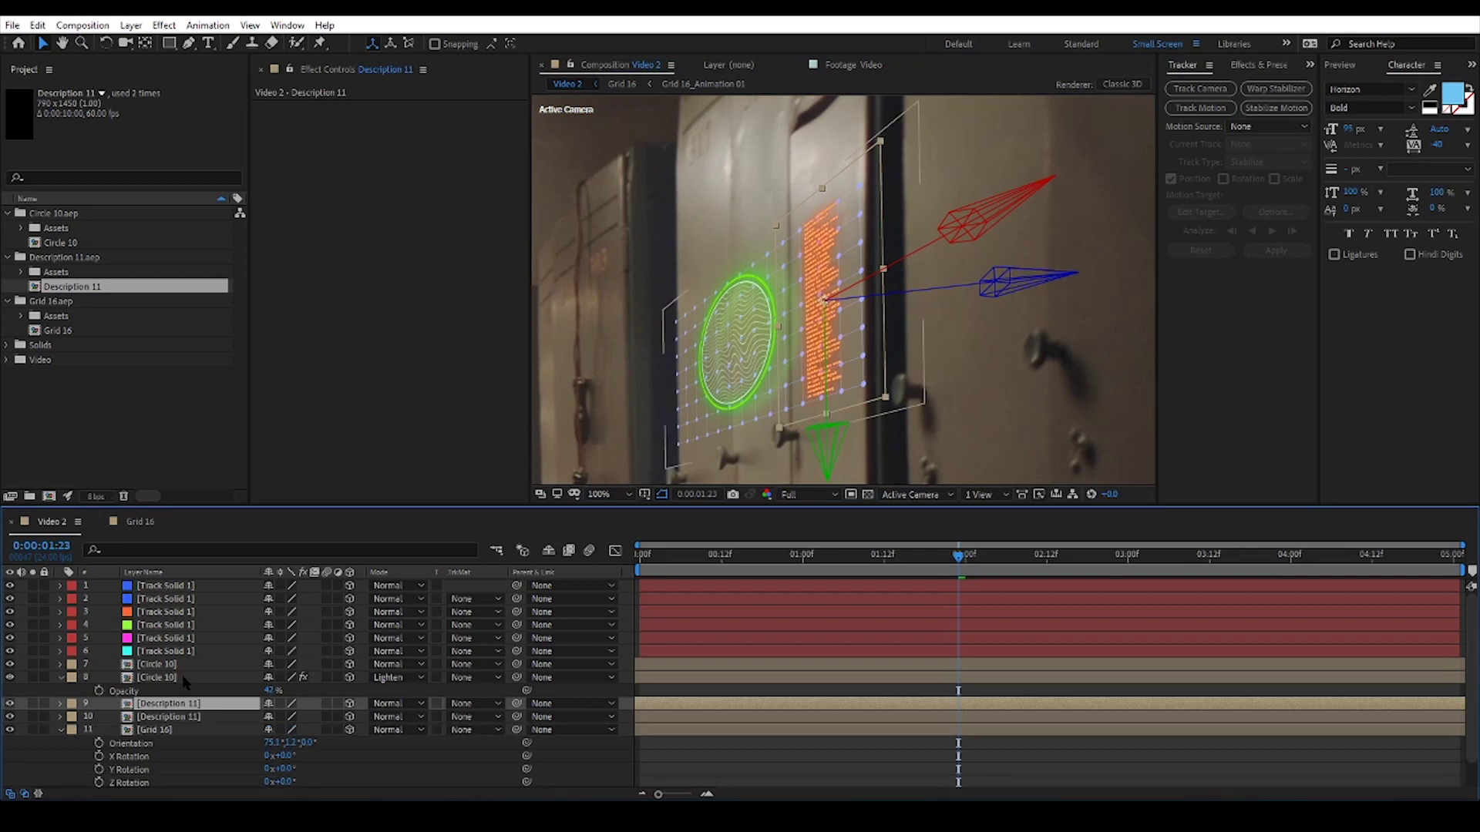
click(176, 717)
click(162, 677)
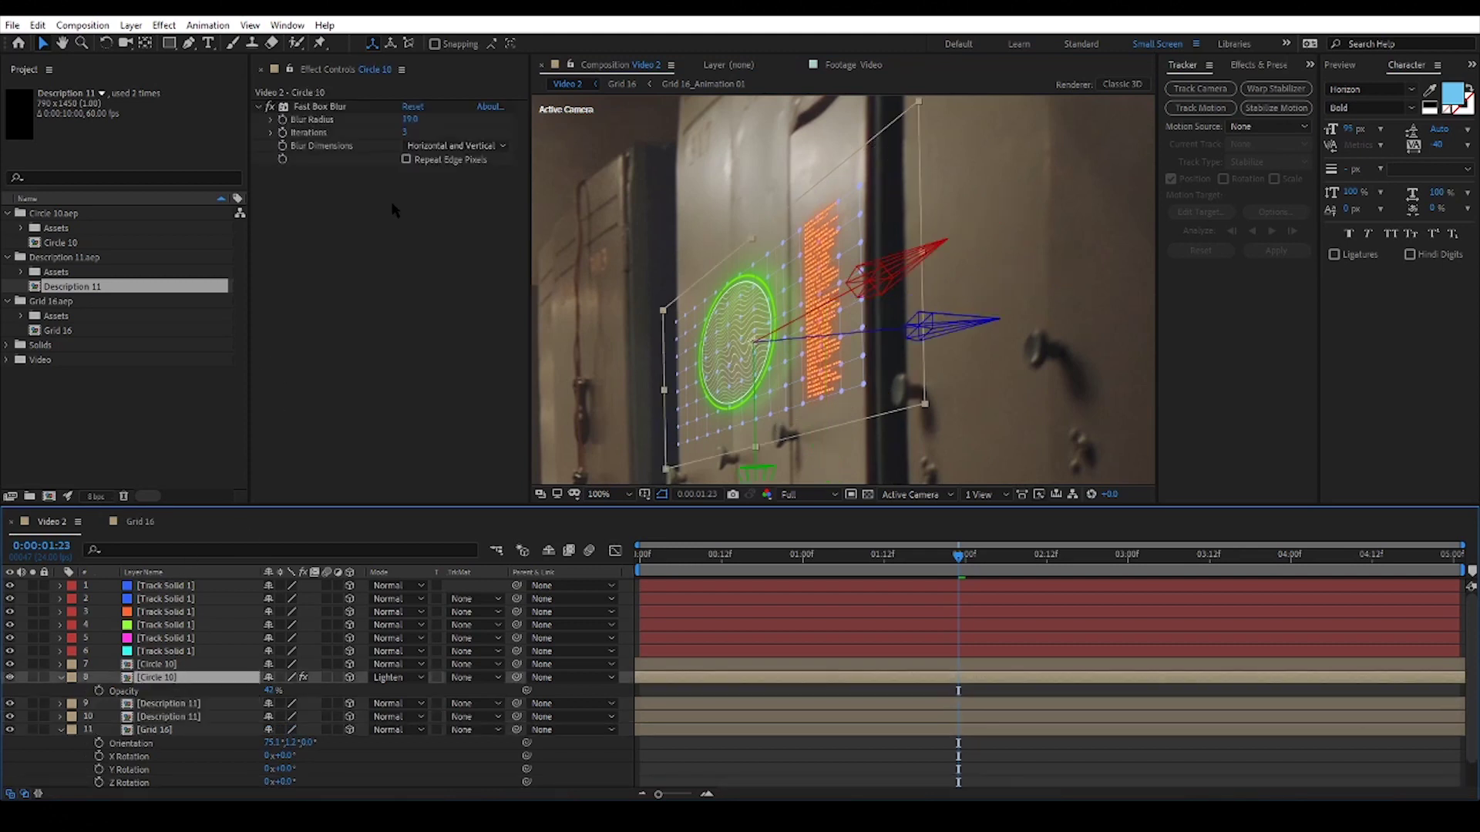
click(337, 107)
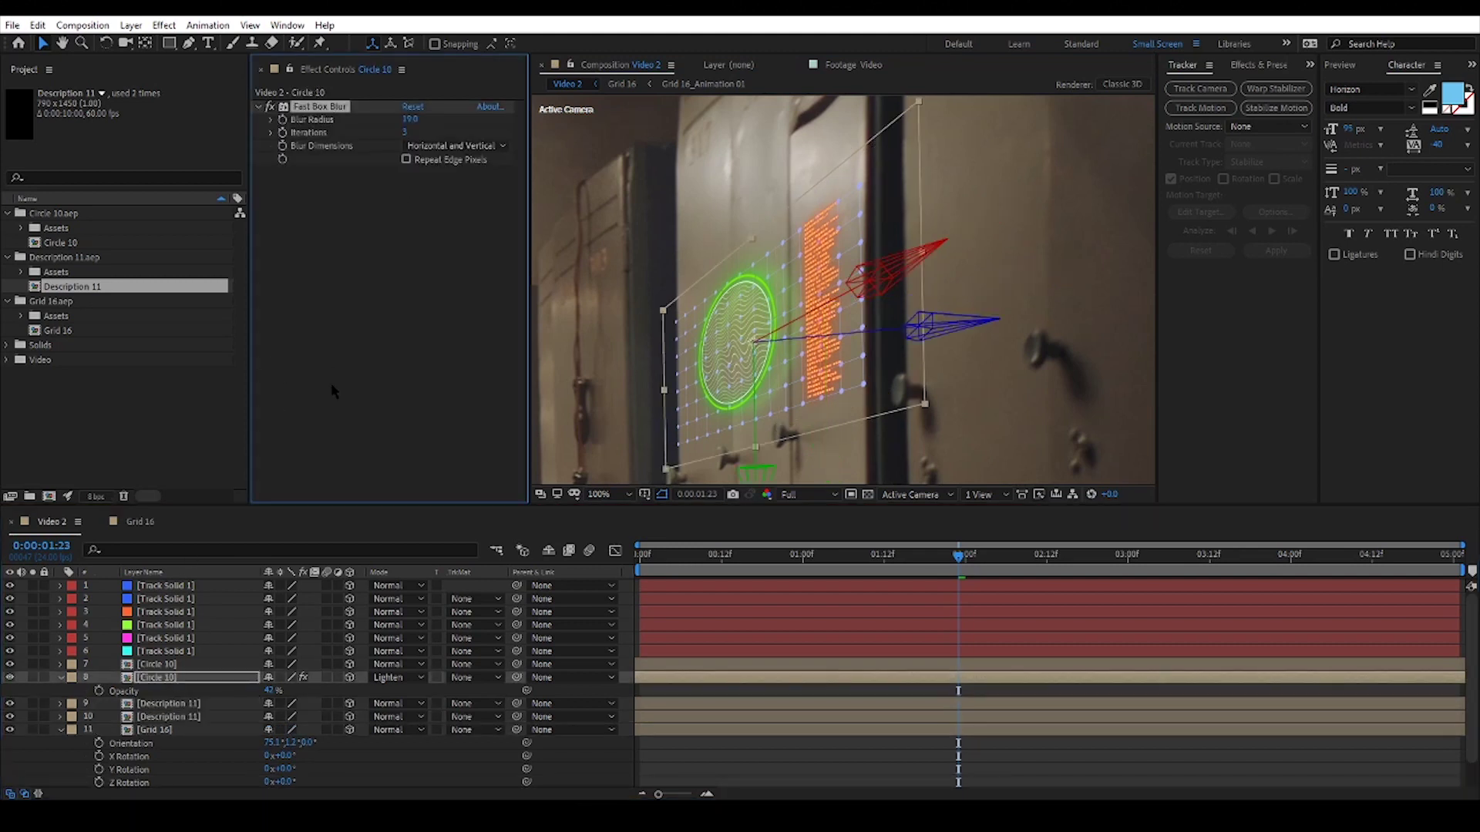
click(170, 716)
key(ctrl+v)
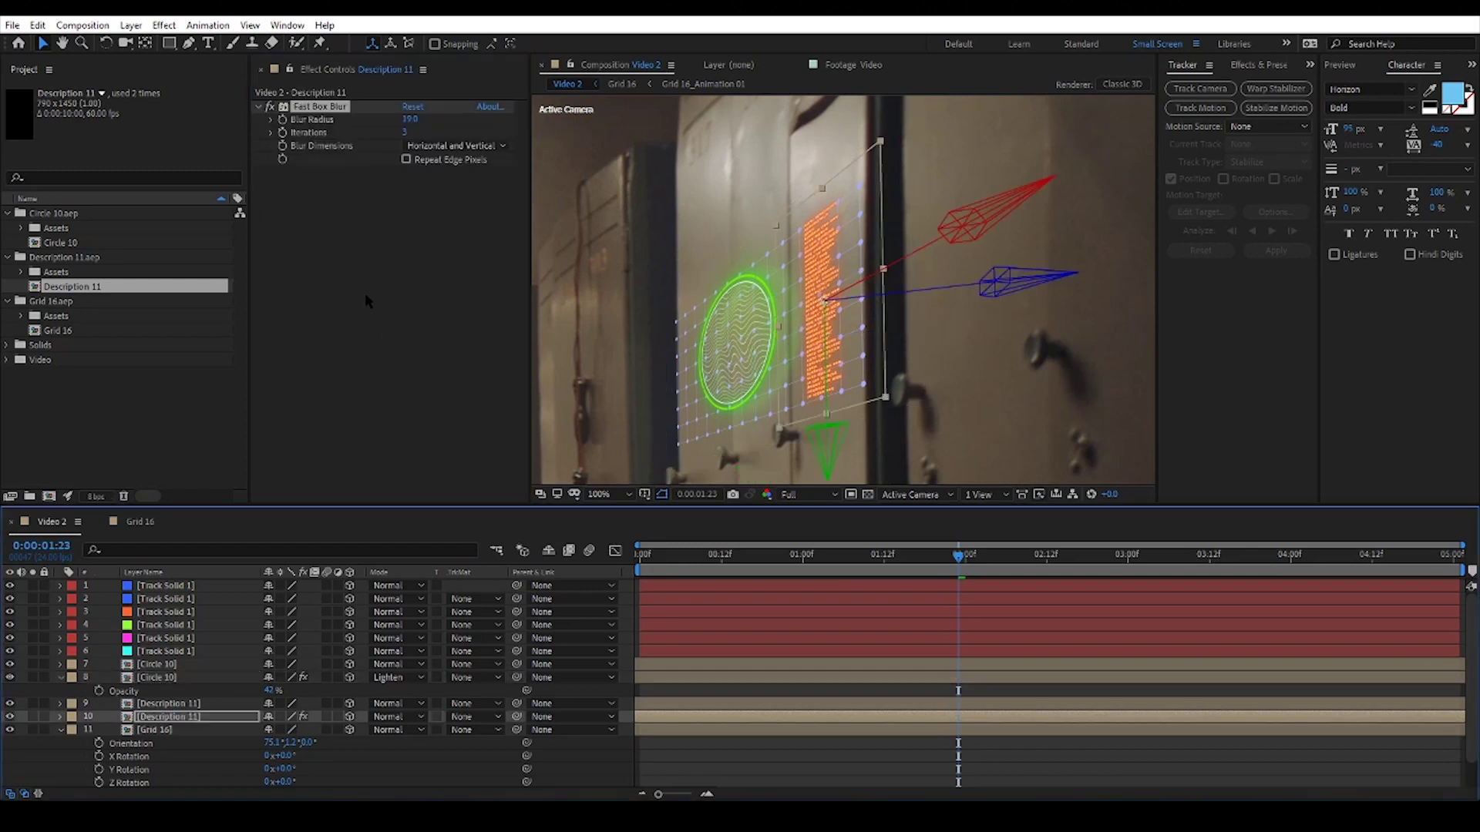
Step: Offset the blurred Description 11 copy slightly in depth, and set its opacity to 48% and blending mode to Lighten
drag(867, 297, 917, 302)
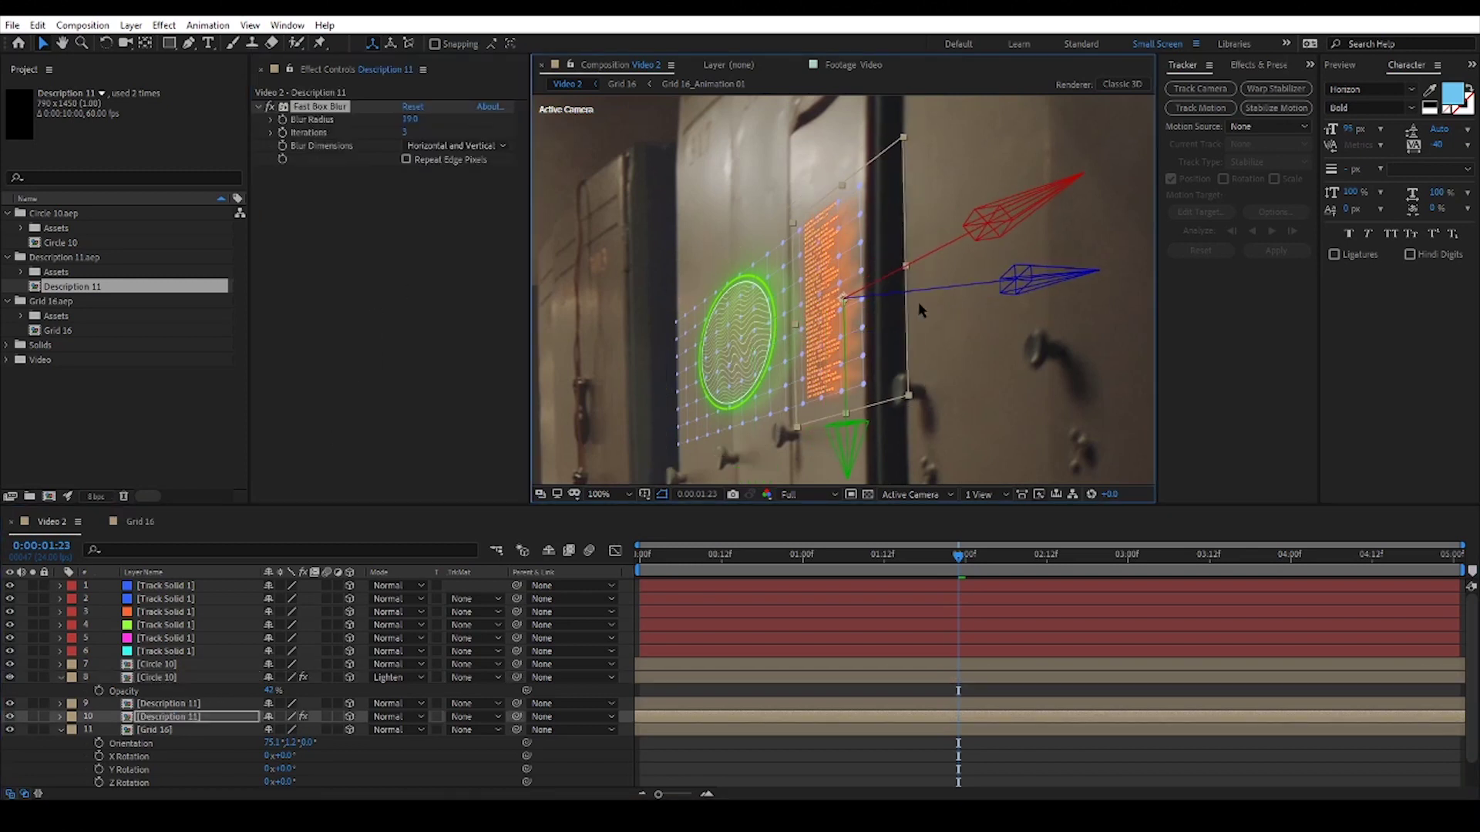
key(t)
drag(273, 729, 232, 731)
click(397, 717)
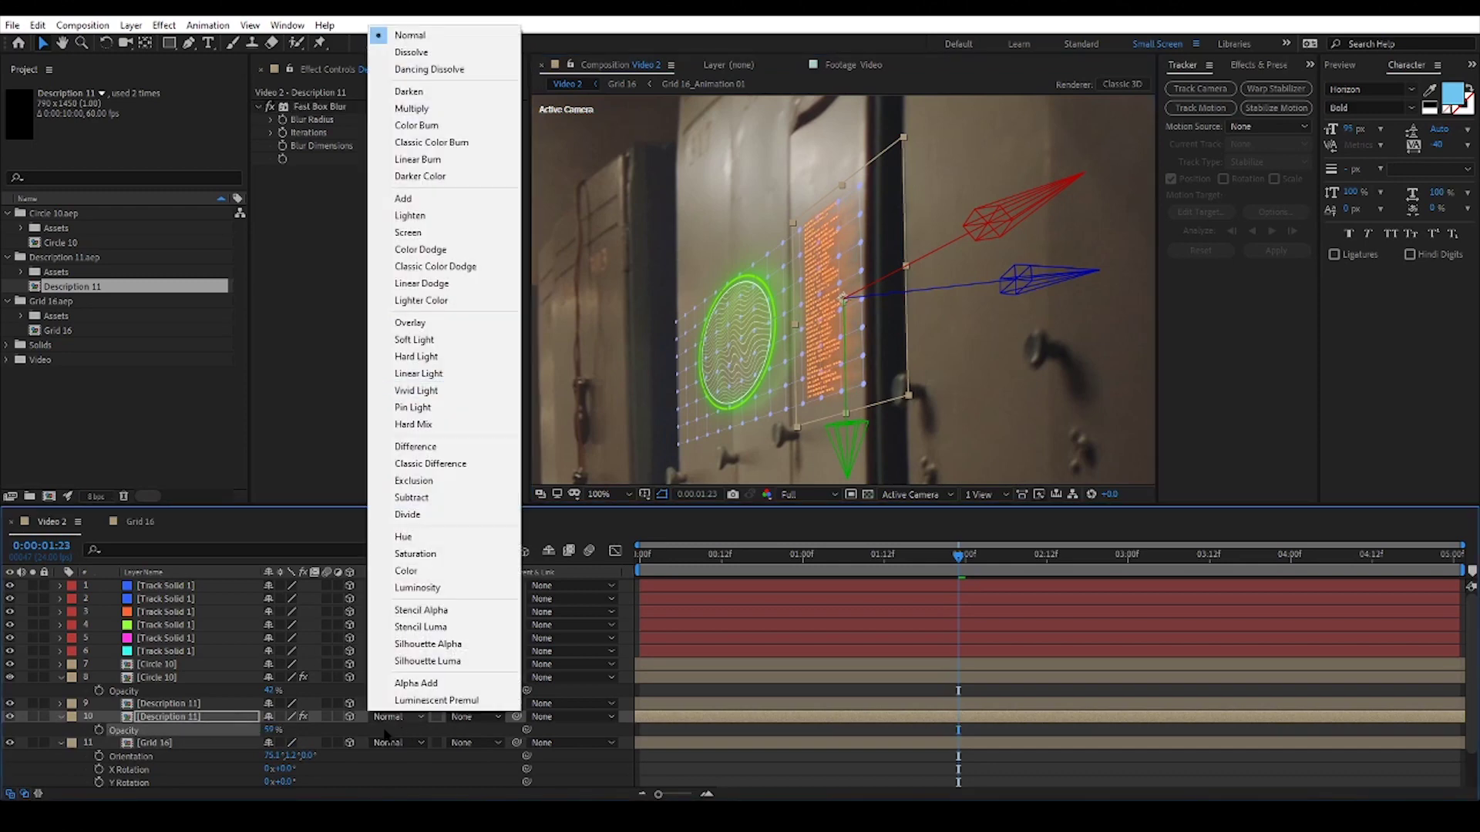
click(393, 216)
key(period)
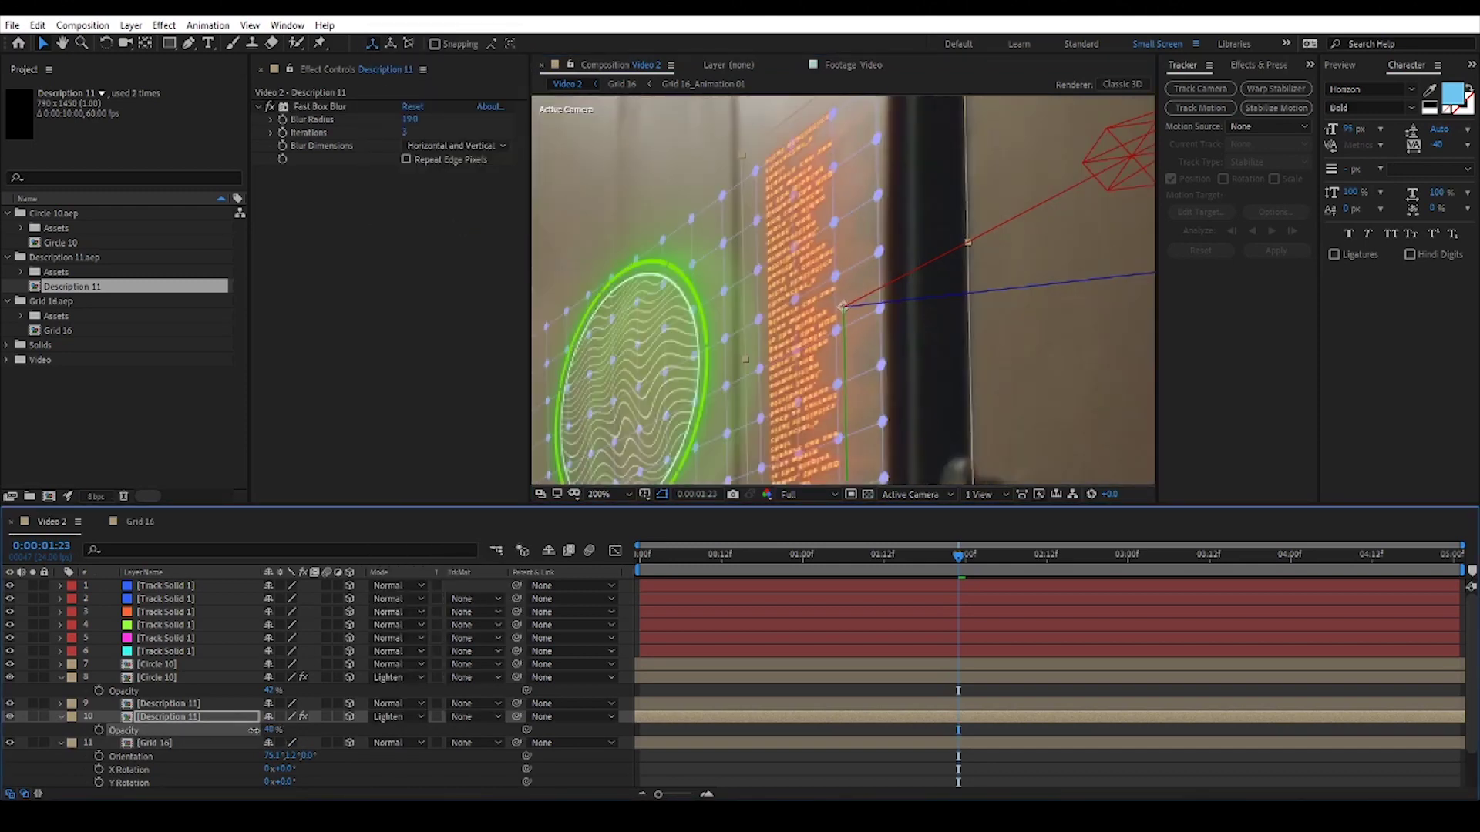
Step: Open the Description 11 composition, lock the effect controls on its Setting layer and return to the Video 2 composition
double_click(227, 713)
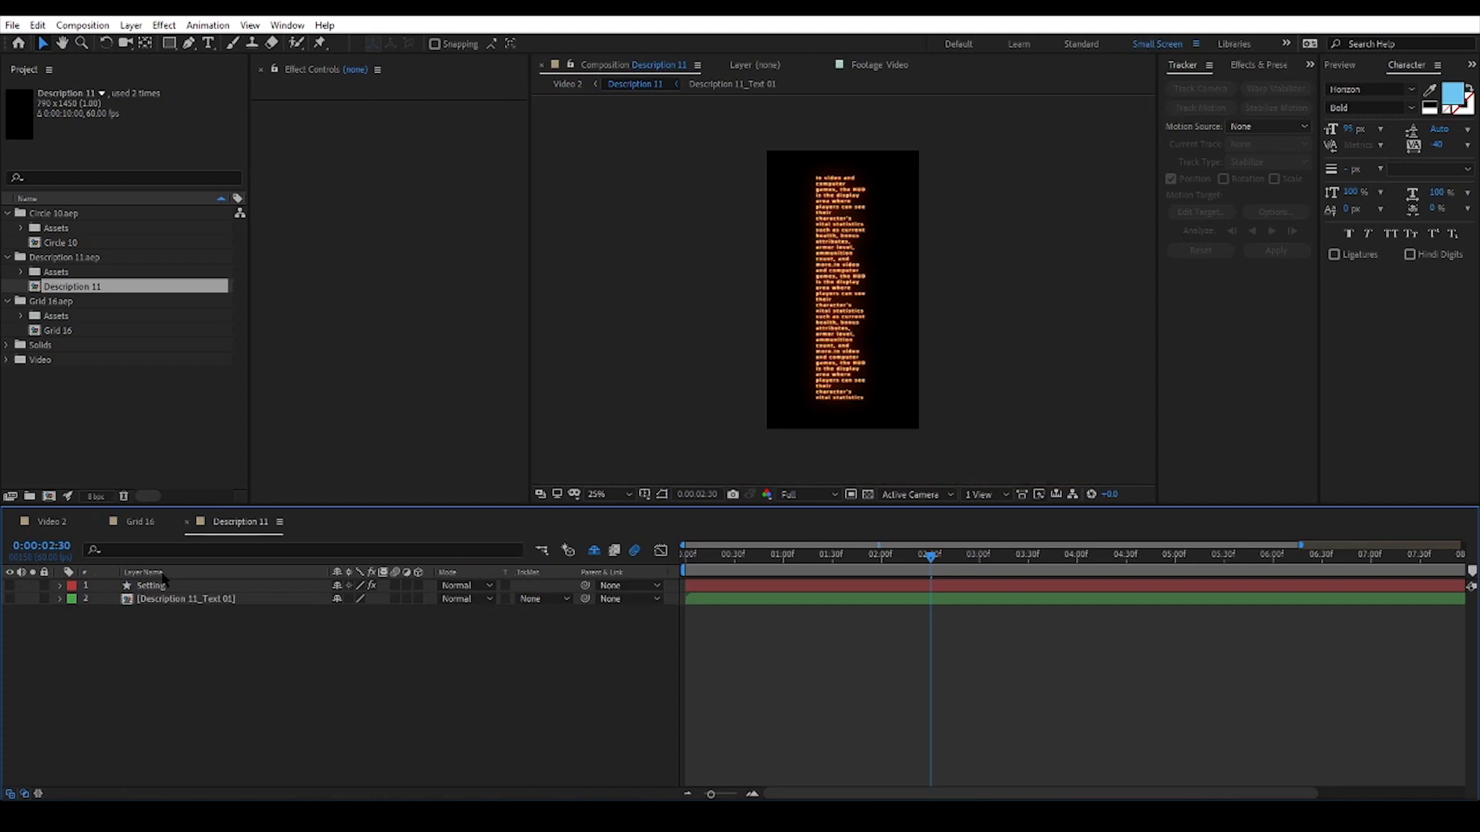
click(162, 585)
click(295, 75)
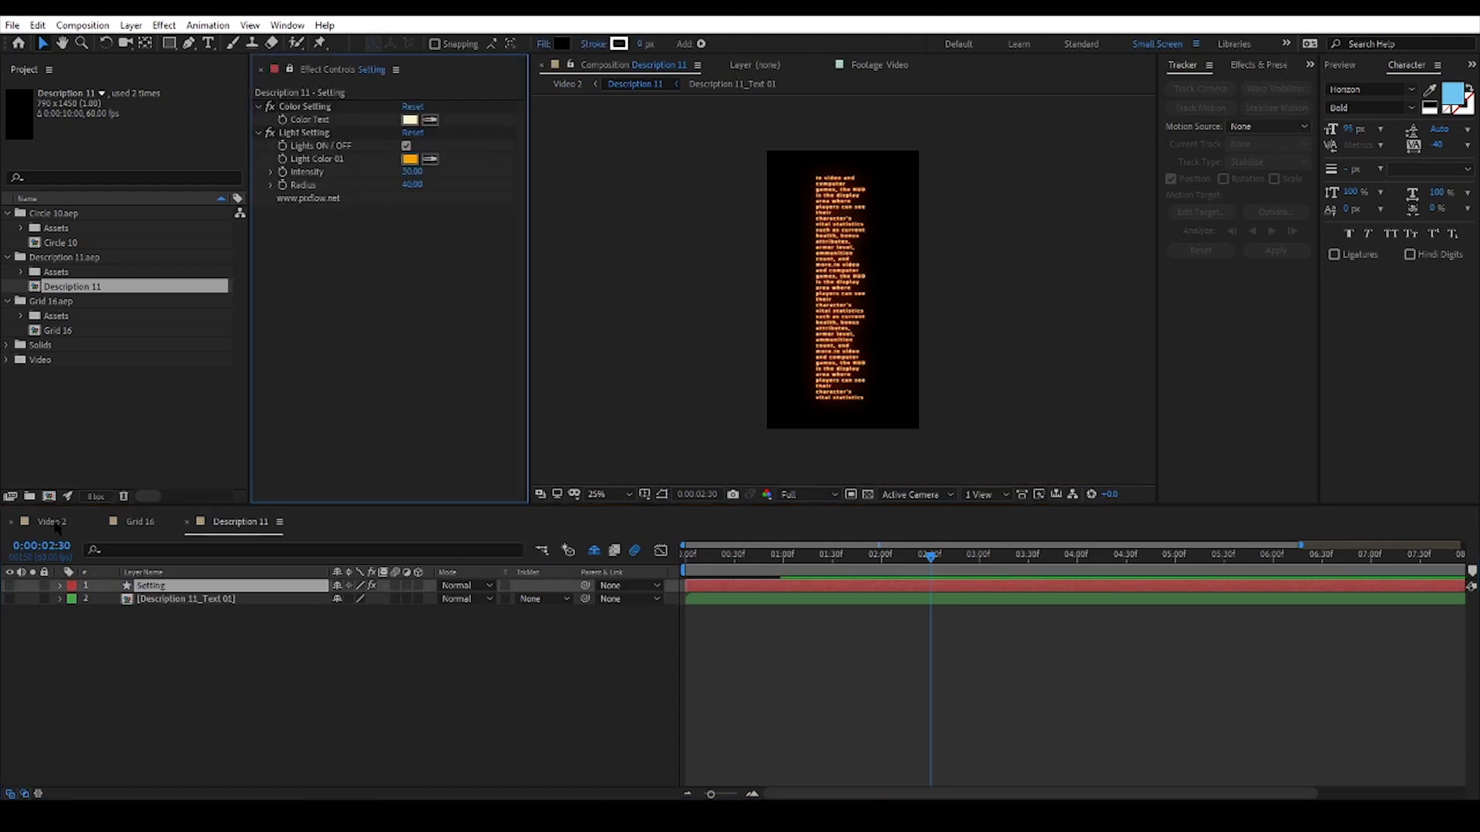
click(51, 522)
Step: Move the Video 2 composition out of the Video folder and rename it Main Comp
click(6, 359)
drag(58, 388, 82, 457)
click(7, 360)
key(Return)
text(Main Comp)
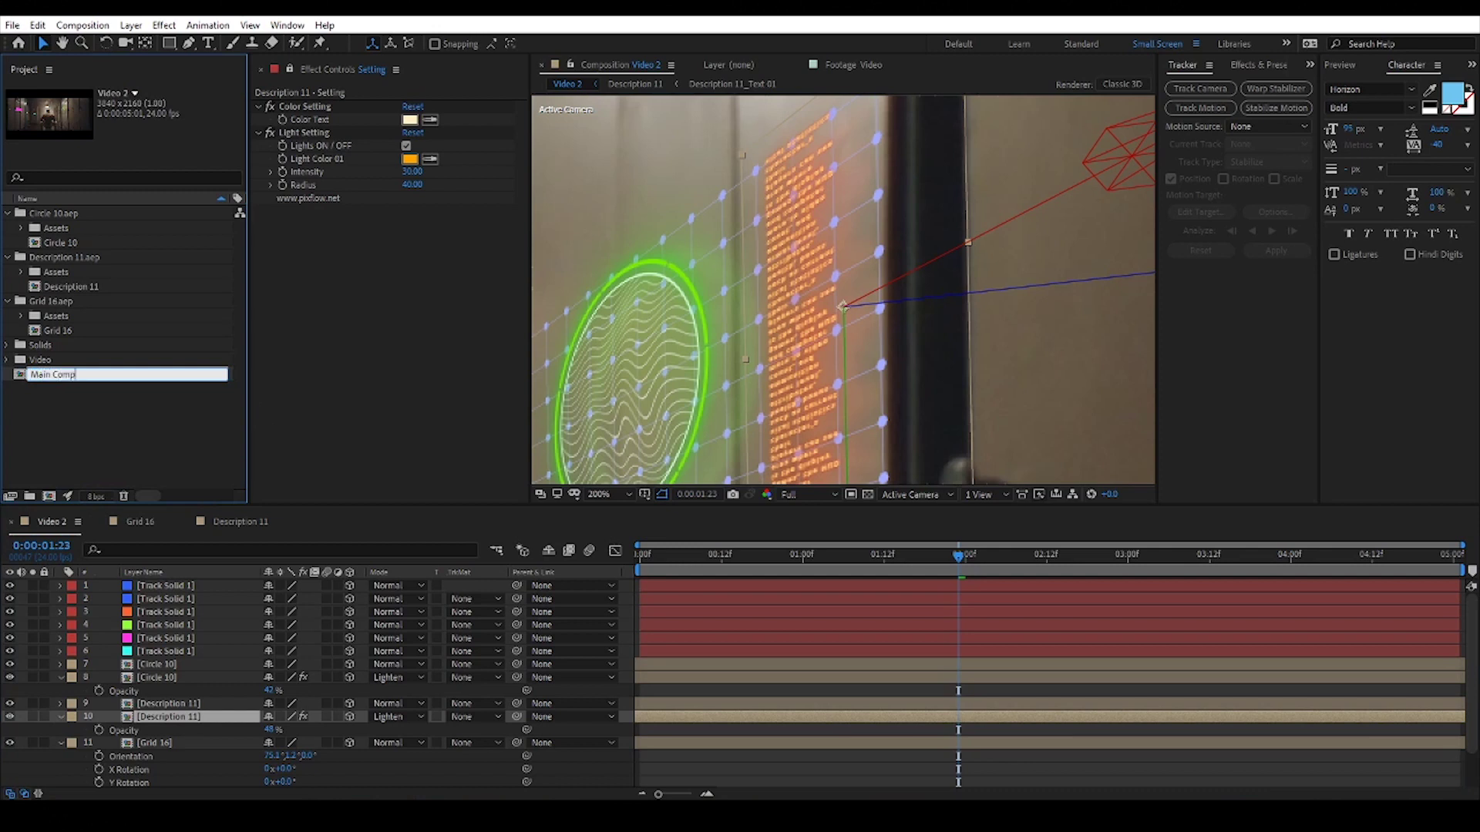
key(Return)
Step: Collapse the imported element folders in the project and create a new top-level folder named Elements
click(7, 213)
click(7, 228)
click(7, 243)
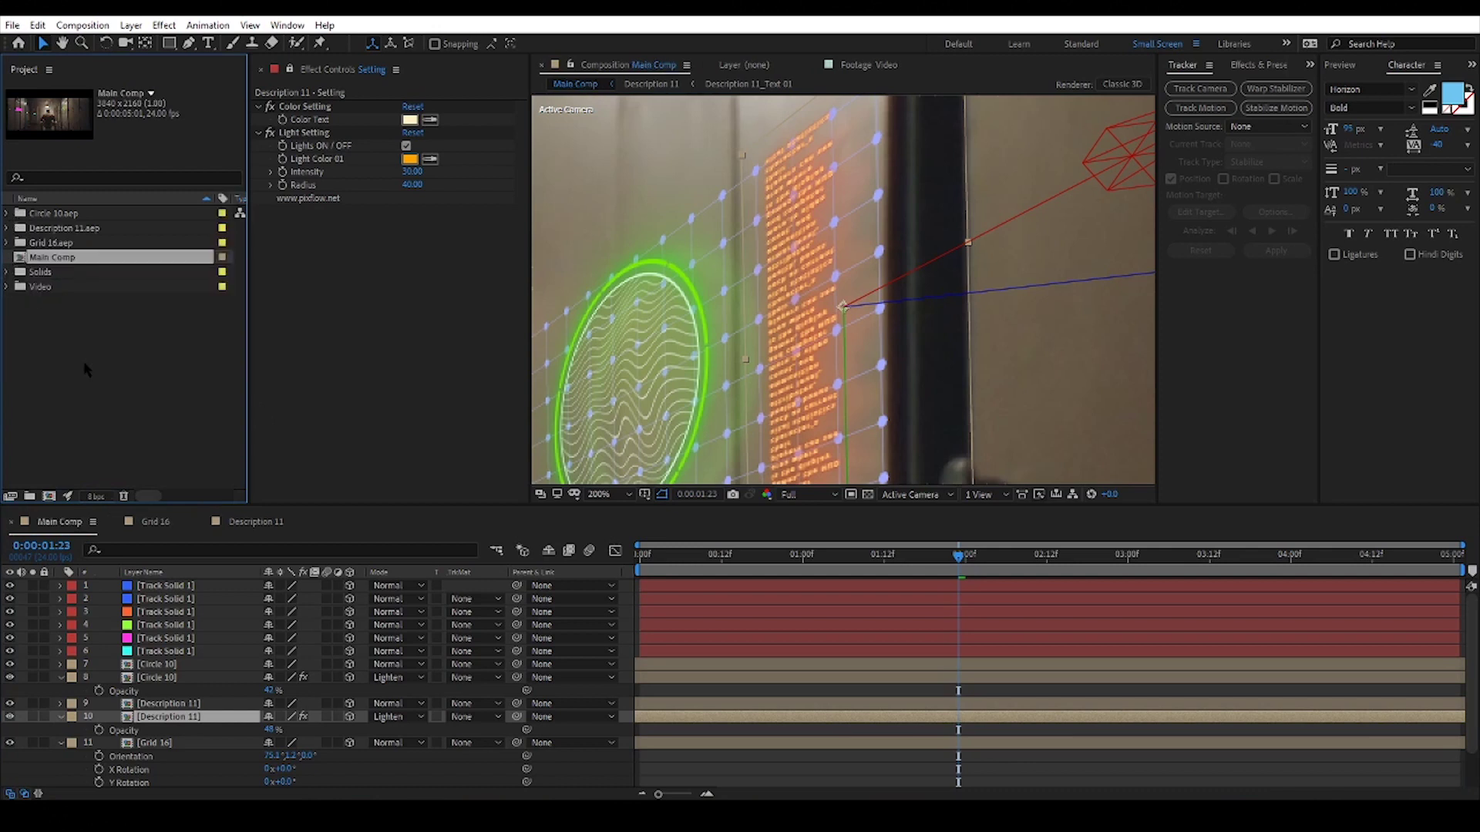
click(74, 410)
click(31, 498)
text(Elements)
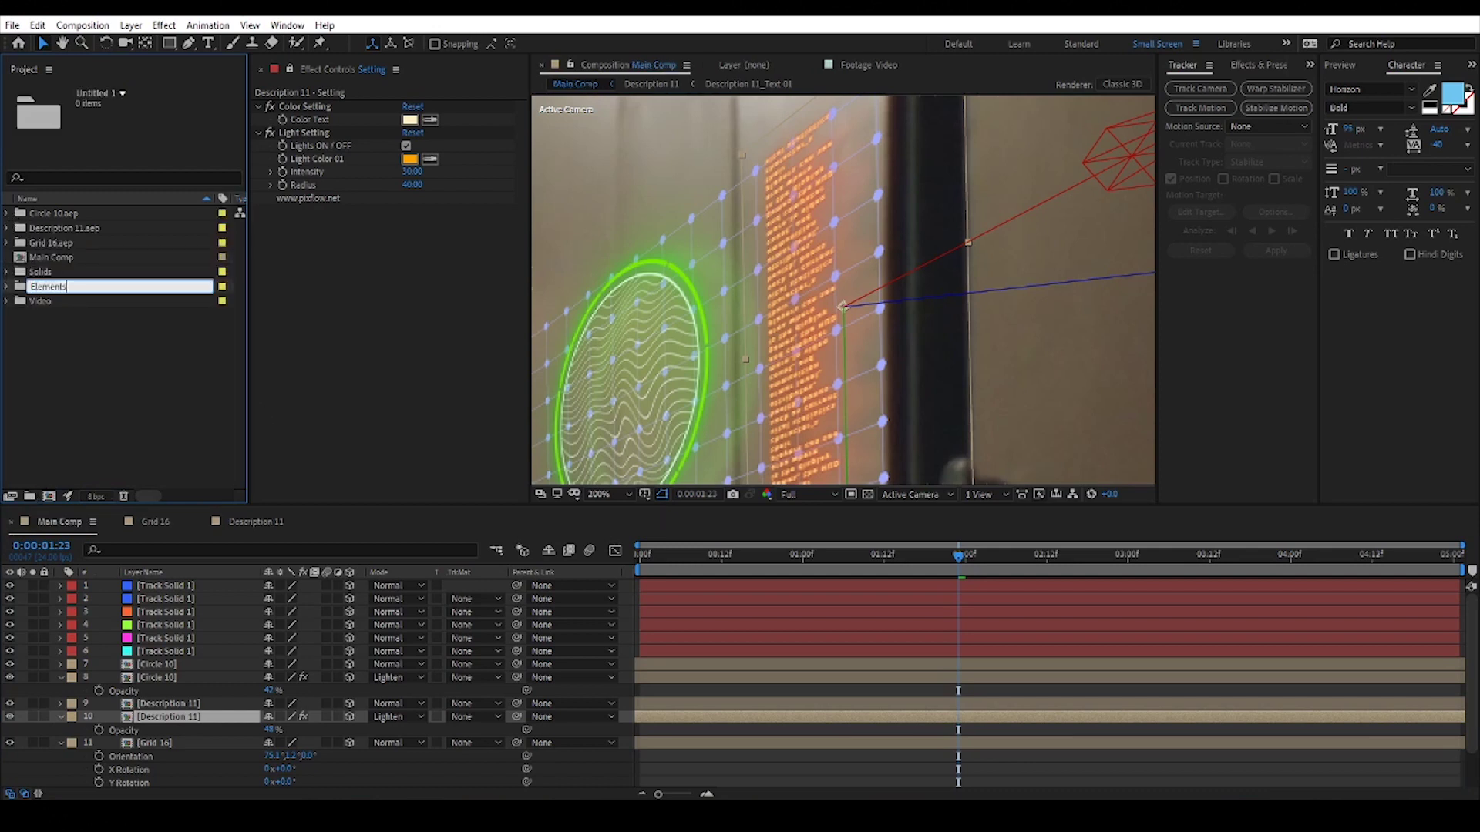
key(Return)
Step: Move the Circle 10.aep, Description 11.aep and Grid 16.aep folders into the Elements folder and expand it
click(71, 257)
ctrl+click(69, 228)
ctrl+click(65, 216)
drag(66, 217, 68, 244)
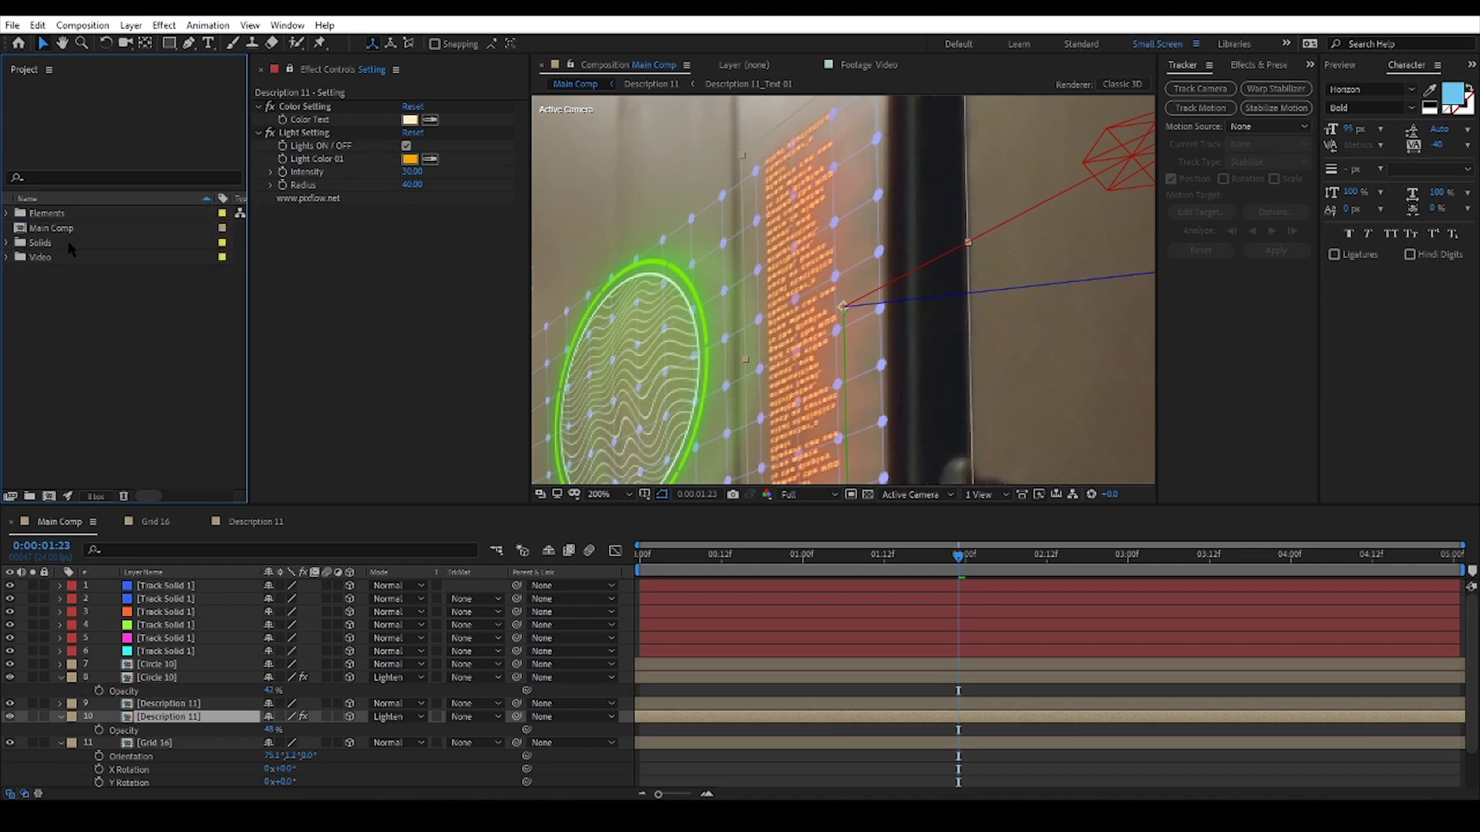
click(7, 214)
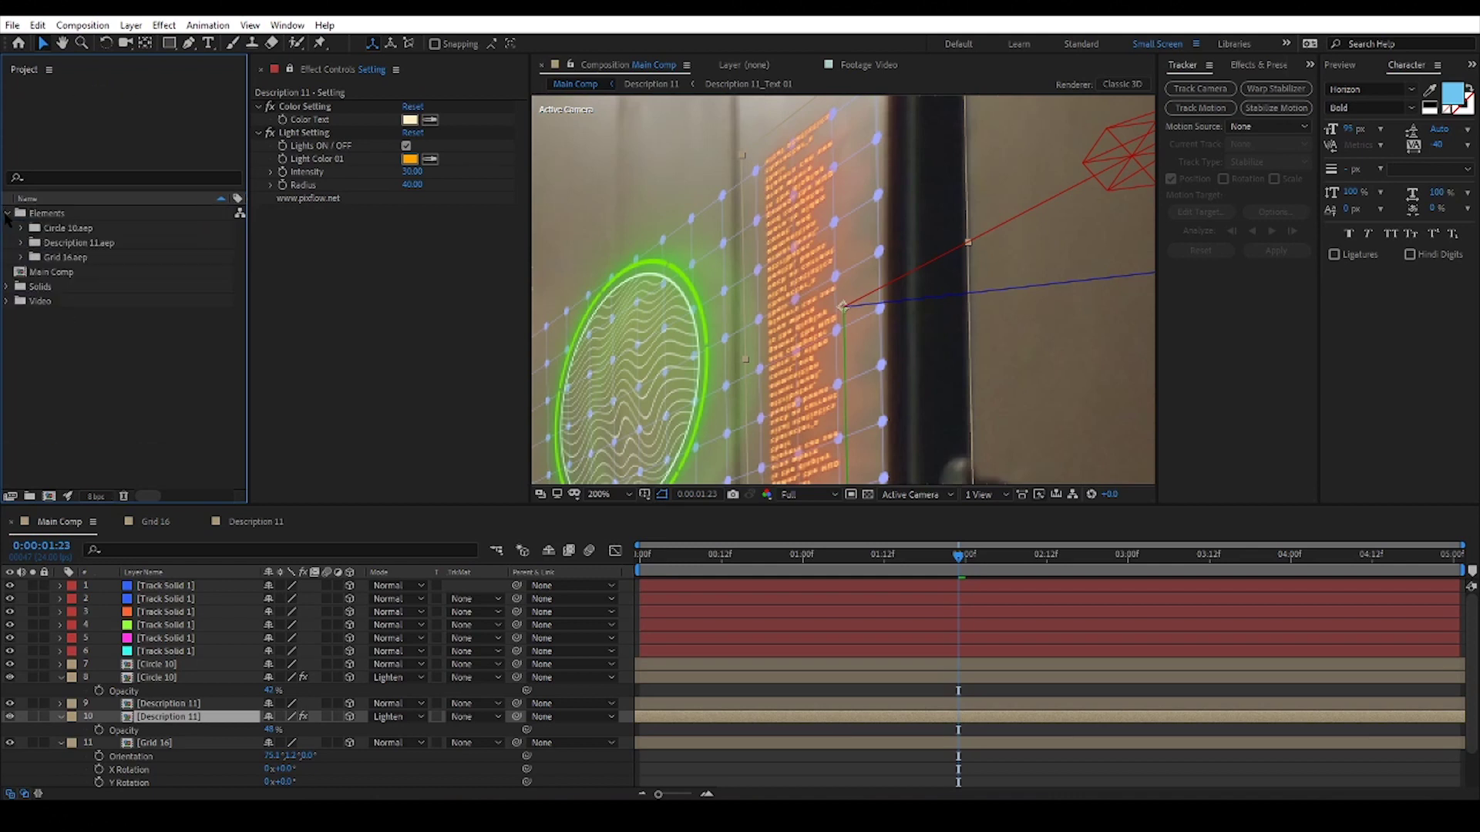
Step: Change the Color Text setting of Description 11 to a light turquoise
click(767, 341)
click(413, 118)
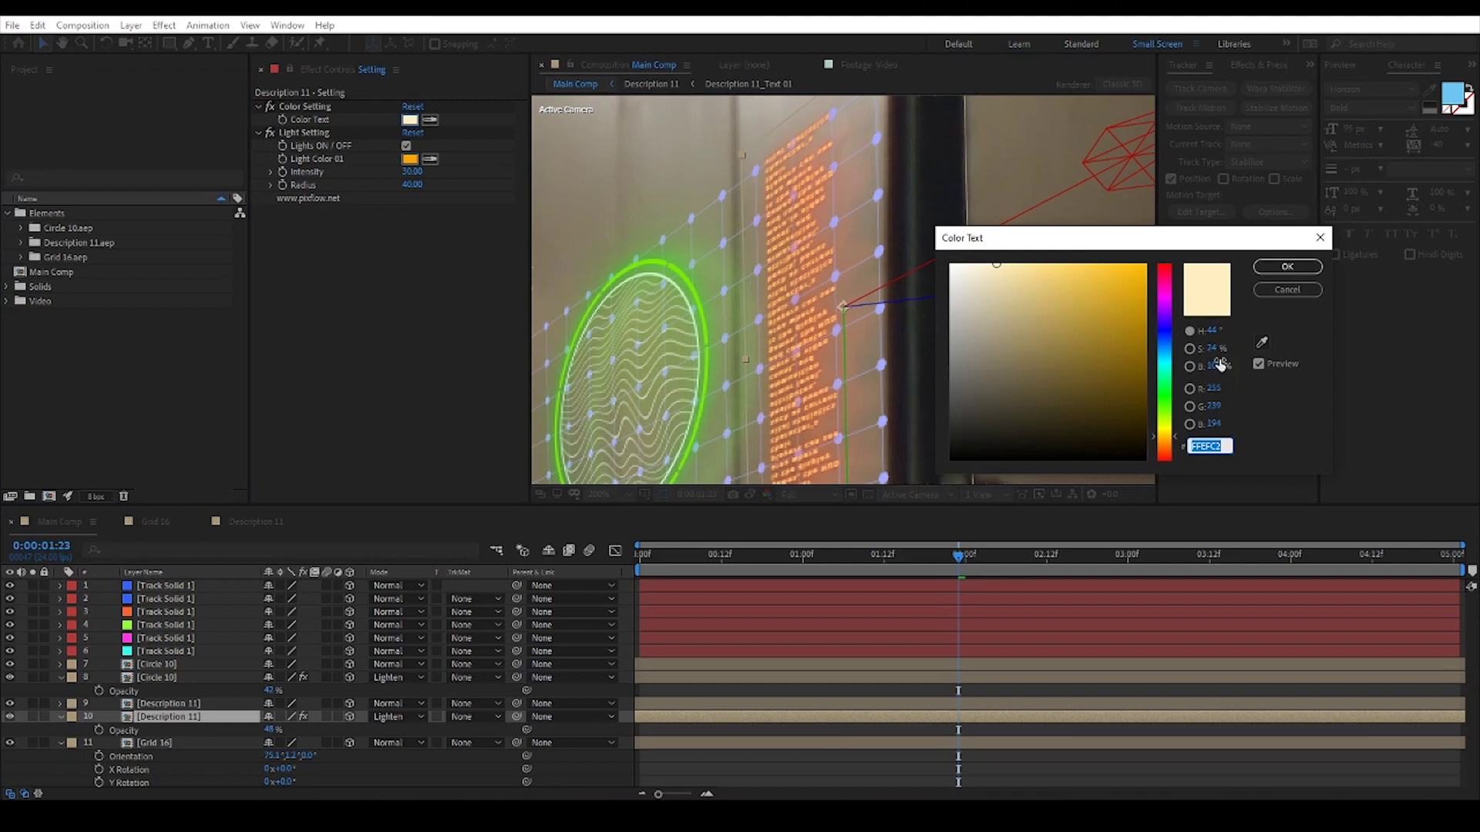
click(1160, 351)
click(1052, 266)
click(1168, 377)
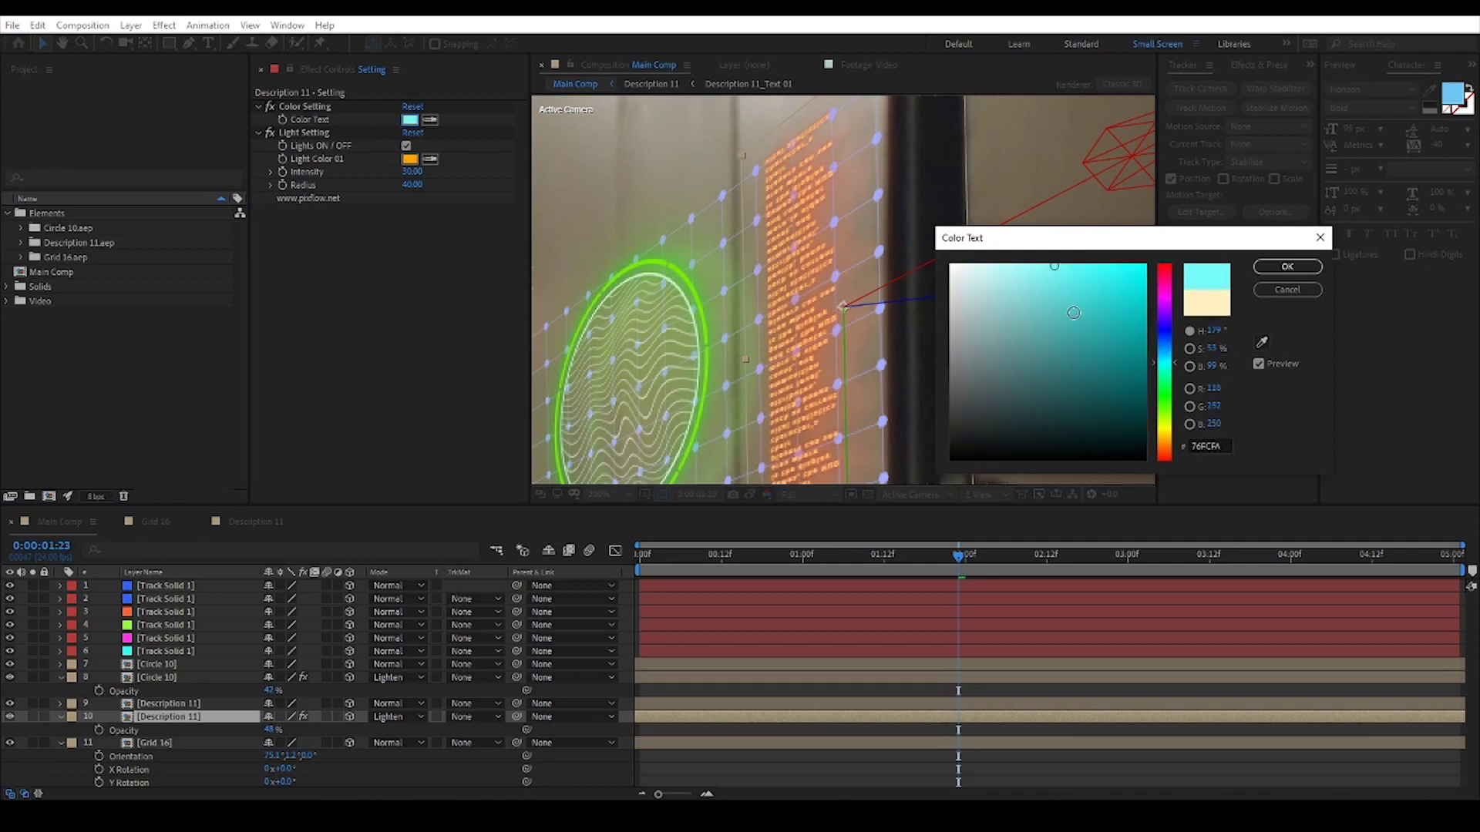
key(Return)
Step: Change Light Color 01 of Description 11 to a light green
click(429, 159)
click(409, 119)
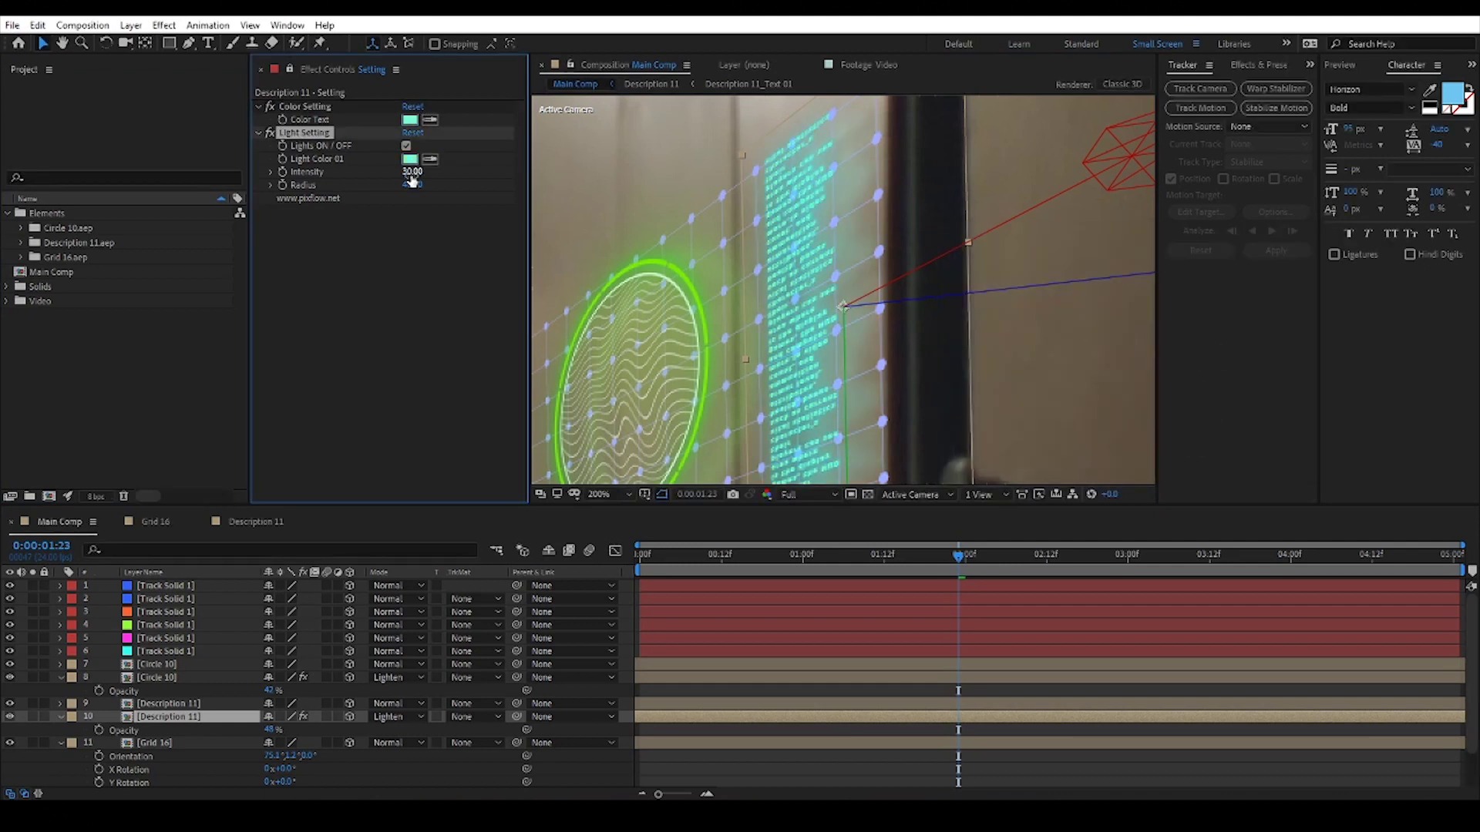
click(409, 159)
click(1165, 389)
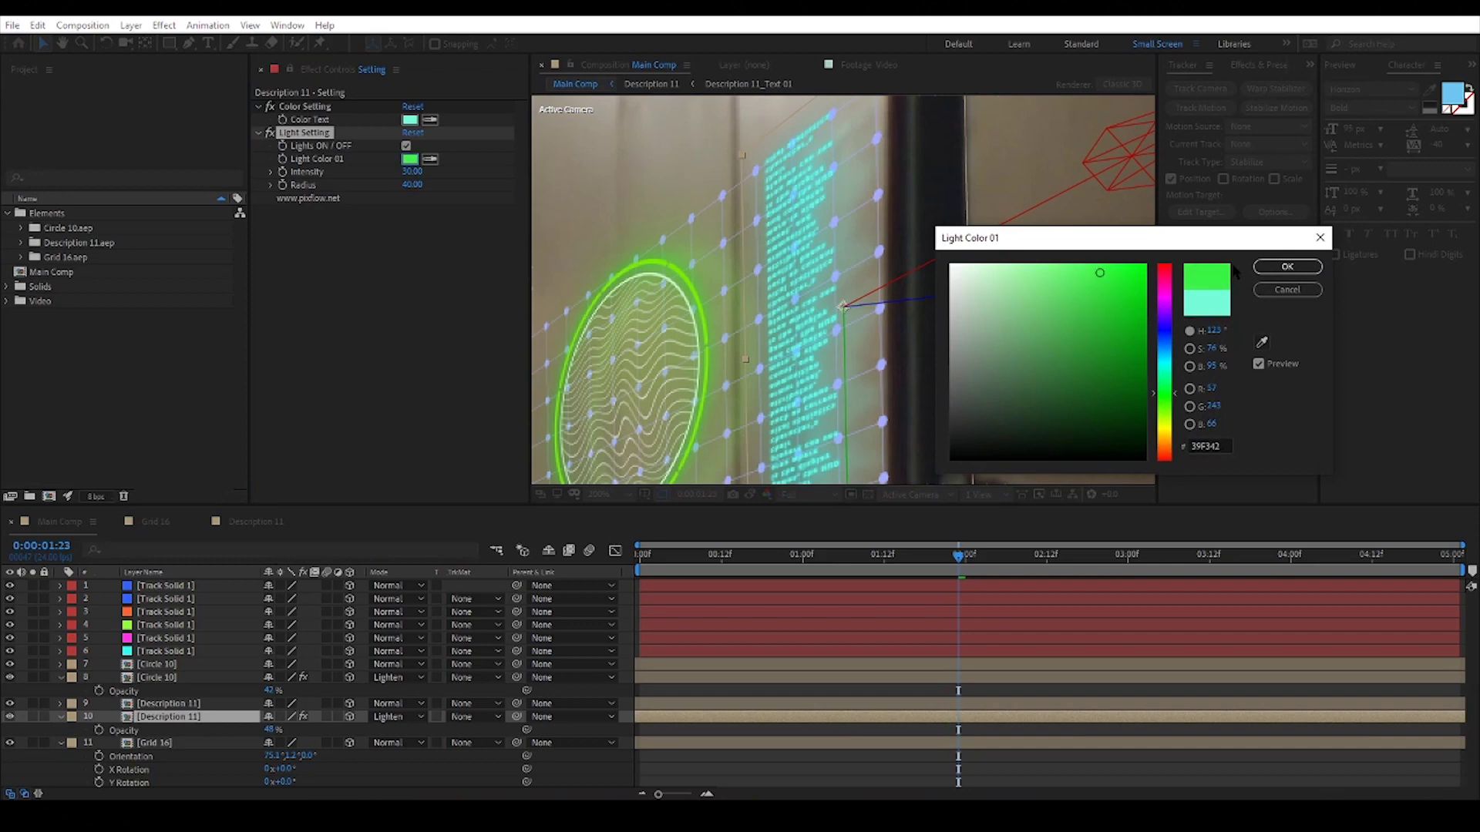
key(Return)
click(409, 158)
click(1141, 352)
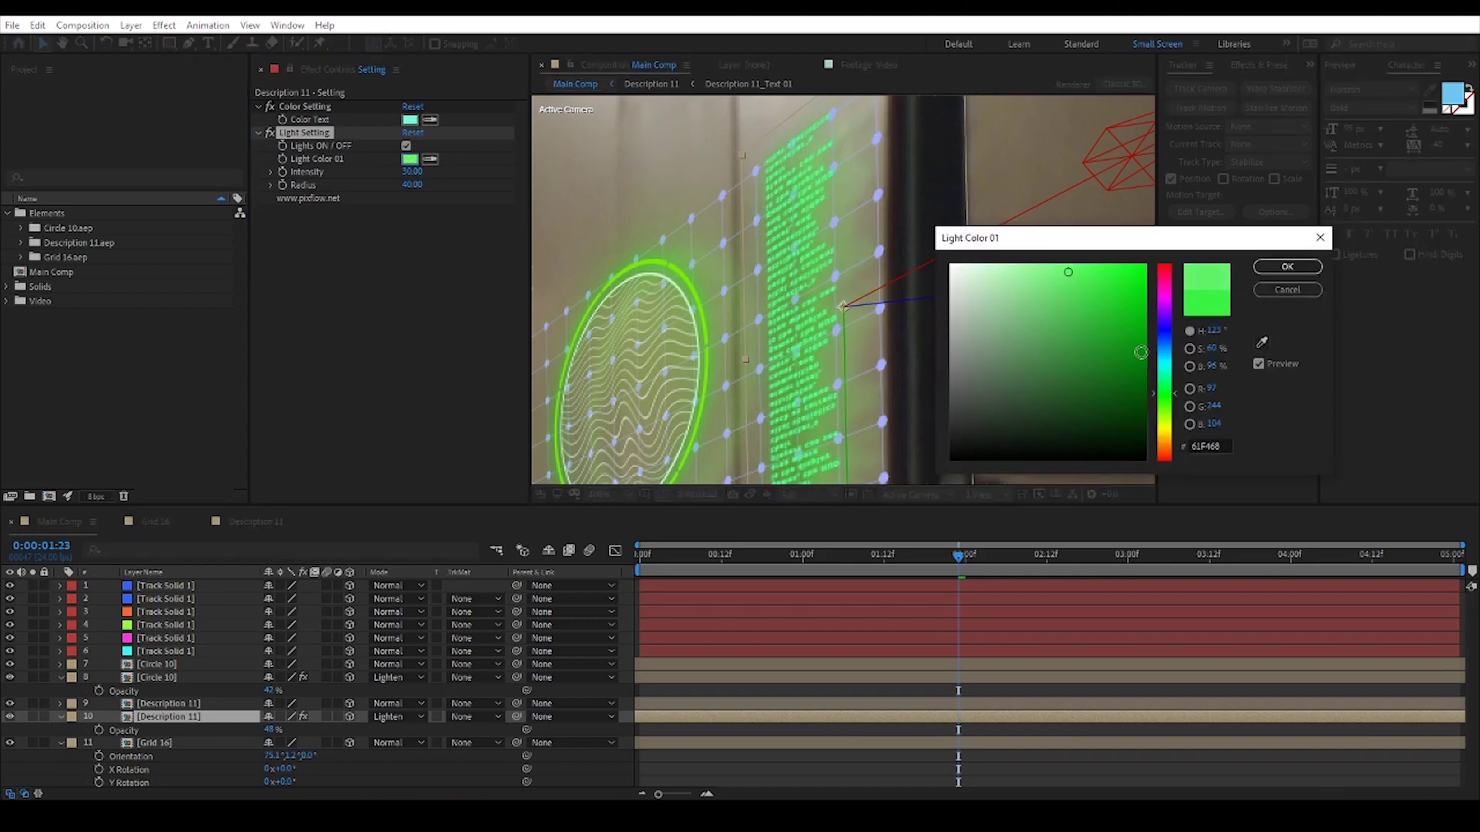
click(1286, 266)
Step: Compare blending modes on the Grid 16 layer and set it to Overlay
scroll(759, 385, down, 1)
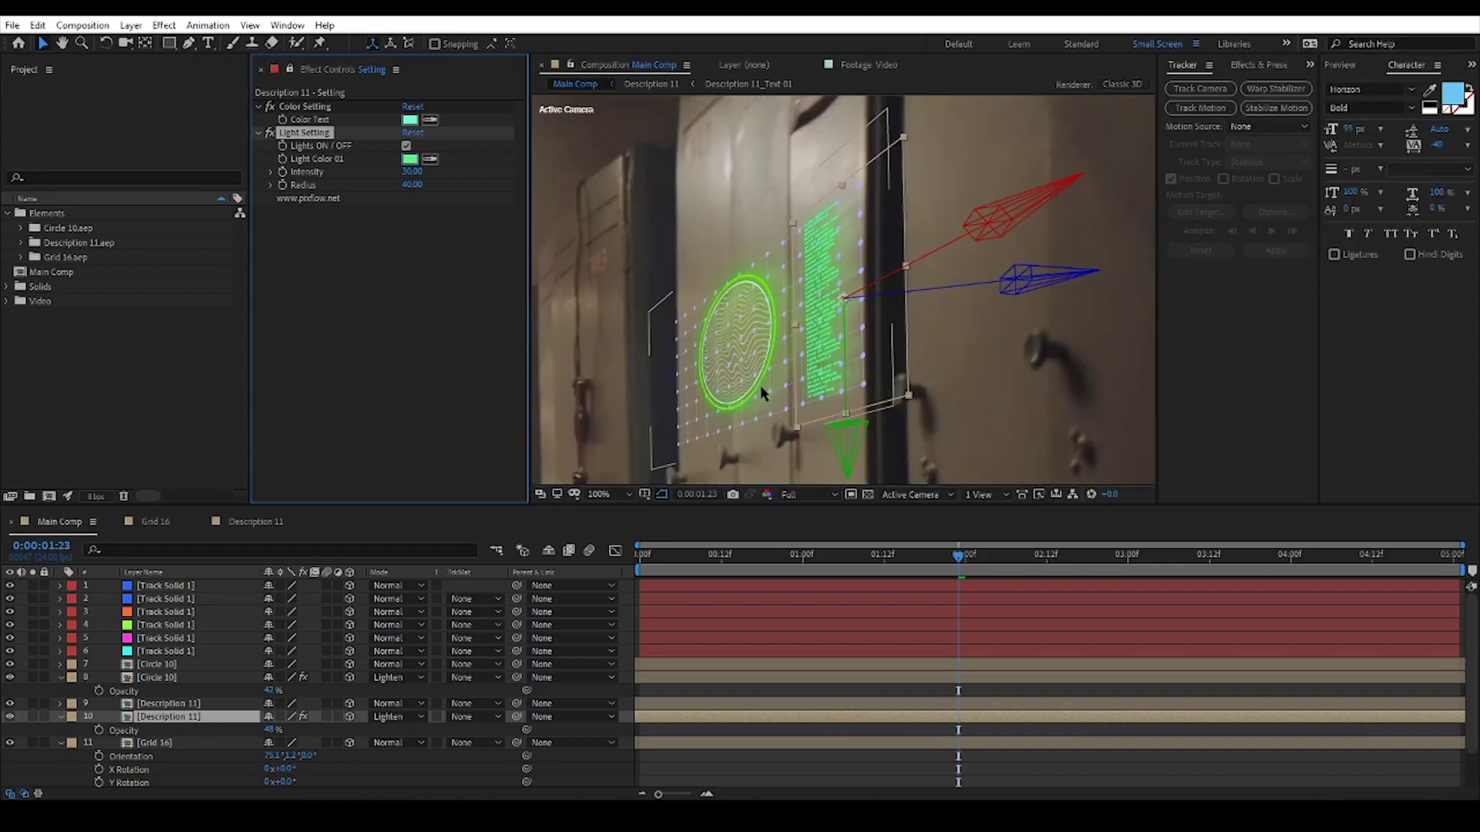
scroll(759, 386, up, 1)
click(158, 742)
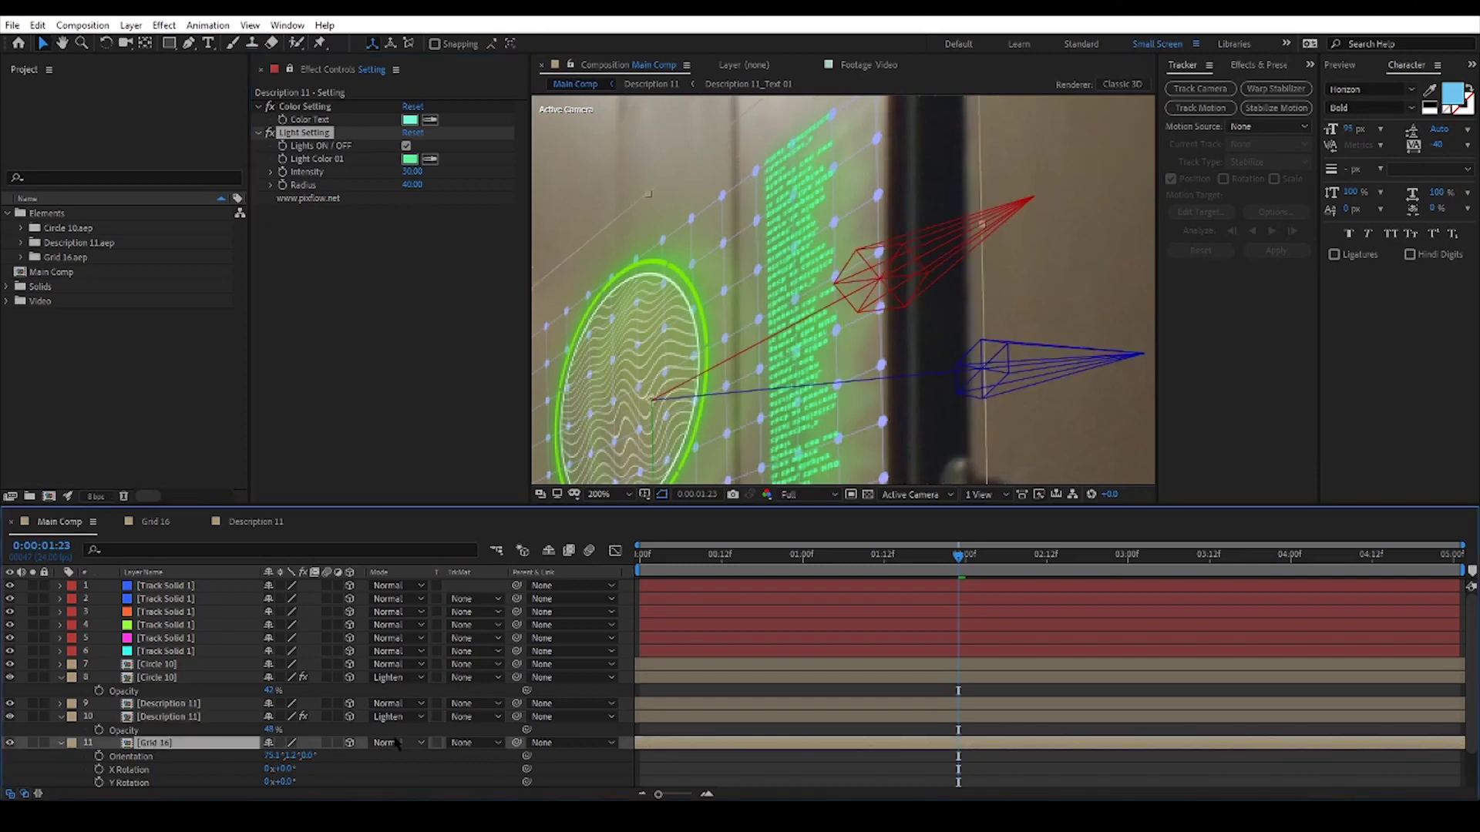
click(397, 743)
click(432, 242)
key(shift+=)
key(shift+=)
key(shift+=)
key(shift+=)
key(shift+=)
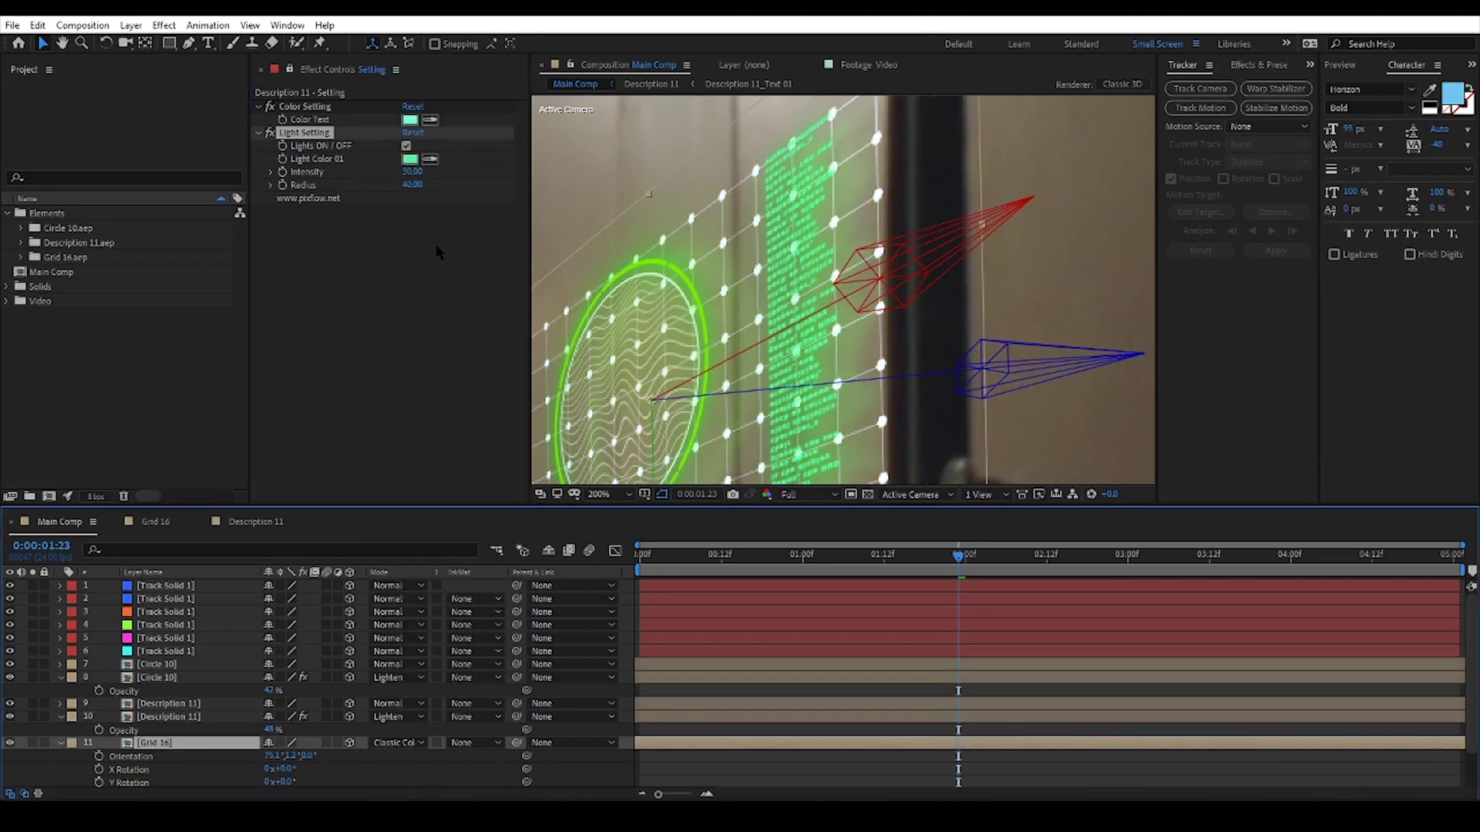
scroll(663, 301, down, 6)
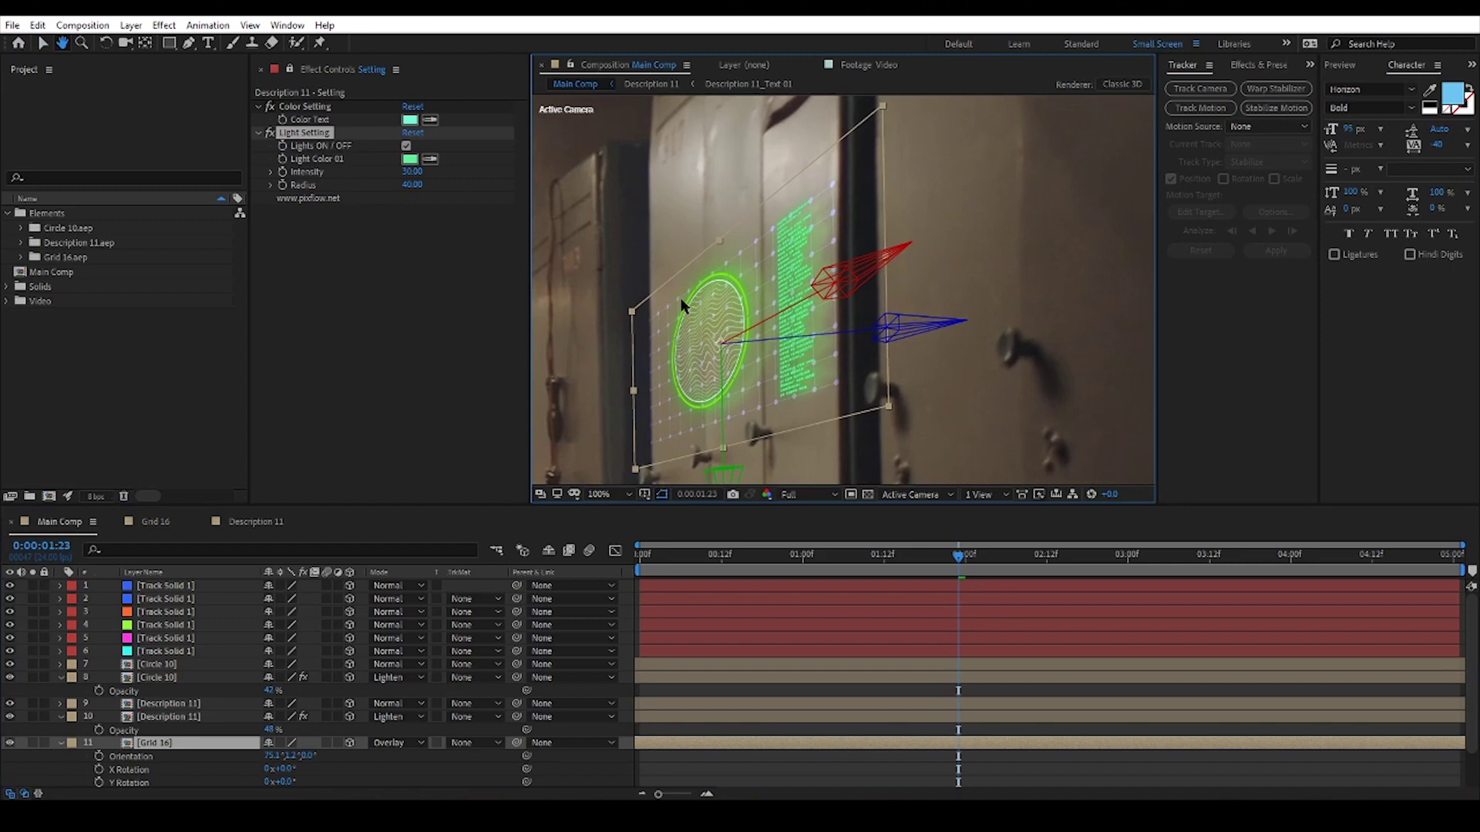
Step: Deselect the layers, examine the HUD elements up close and play back Main Comp from the start
click(1112, 219)
scroll(824, 308, up, 7)
scroll(824, 308, down, 3)
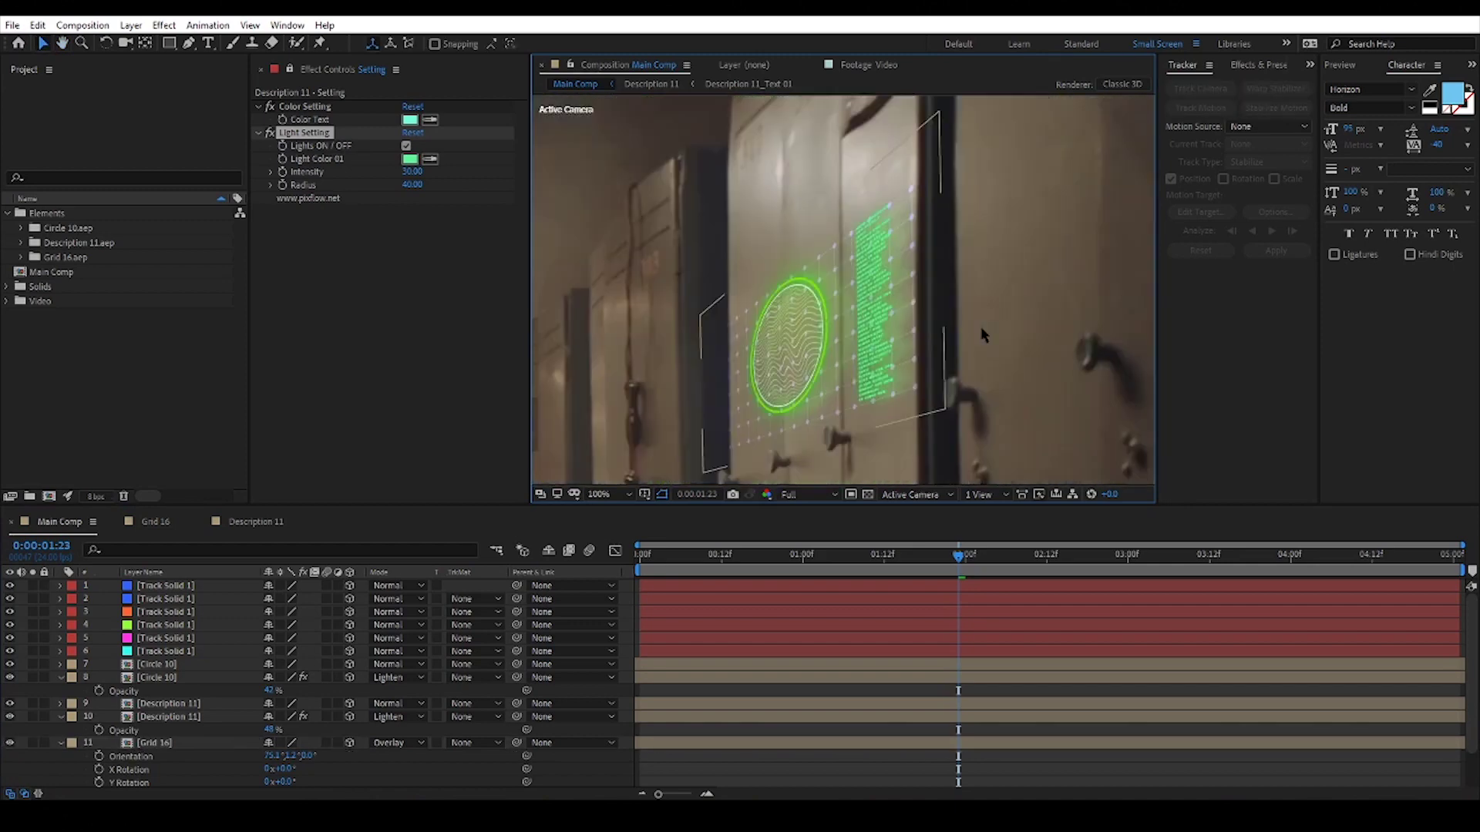
drag(897, 334, 874, 312)
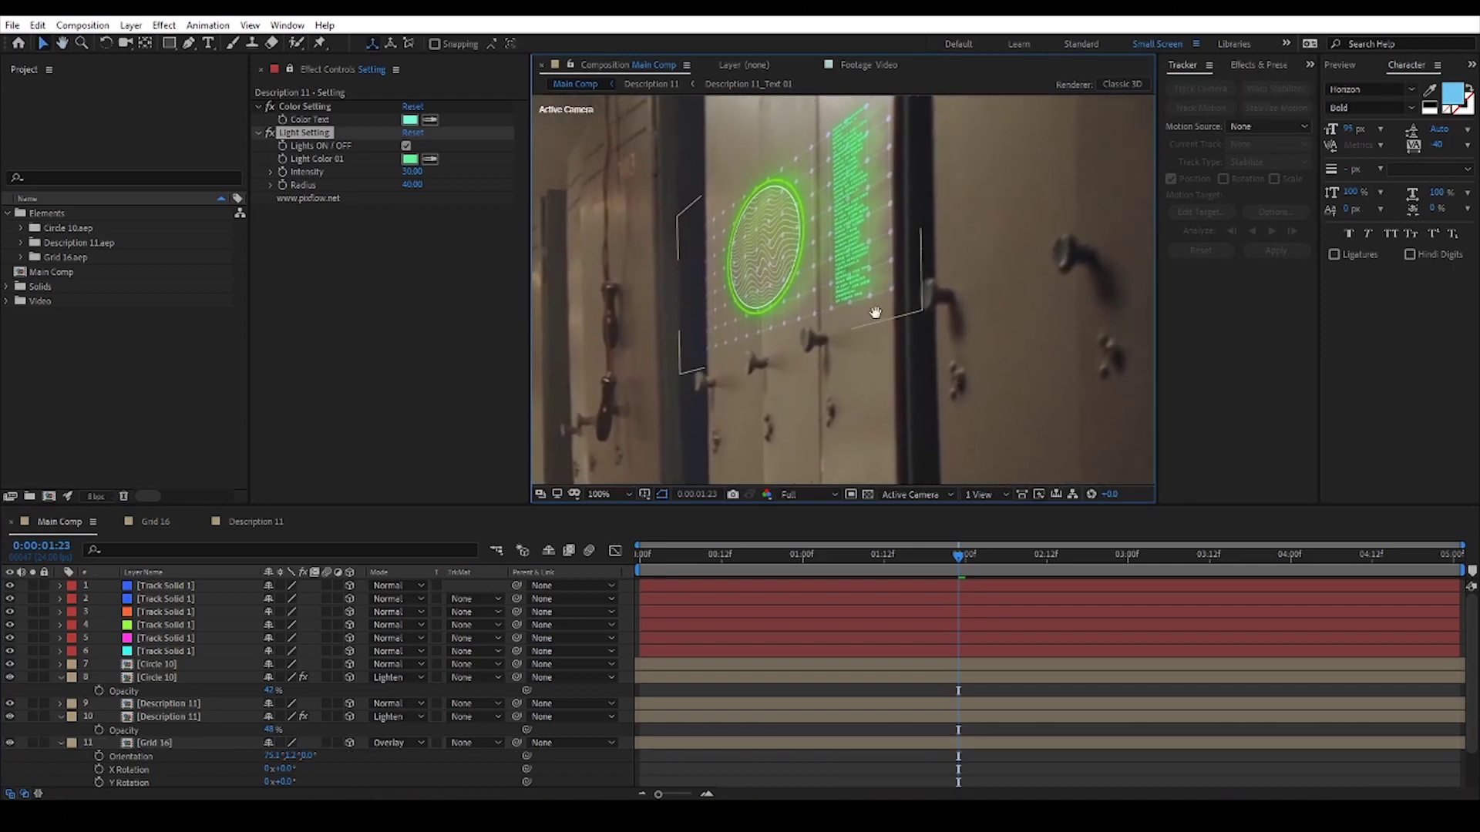
scroll(874, 312, down, 2)
drag(683, 451, 725, 435)
drag(957, 554, 588, 561)
scroll(765, 415, down, 2)
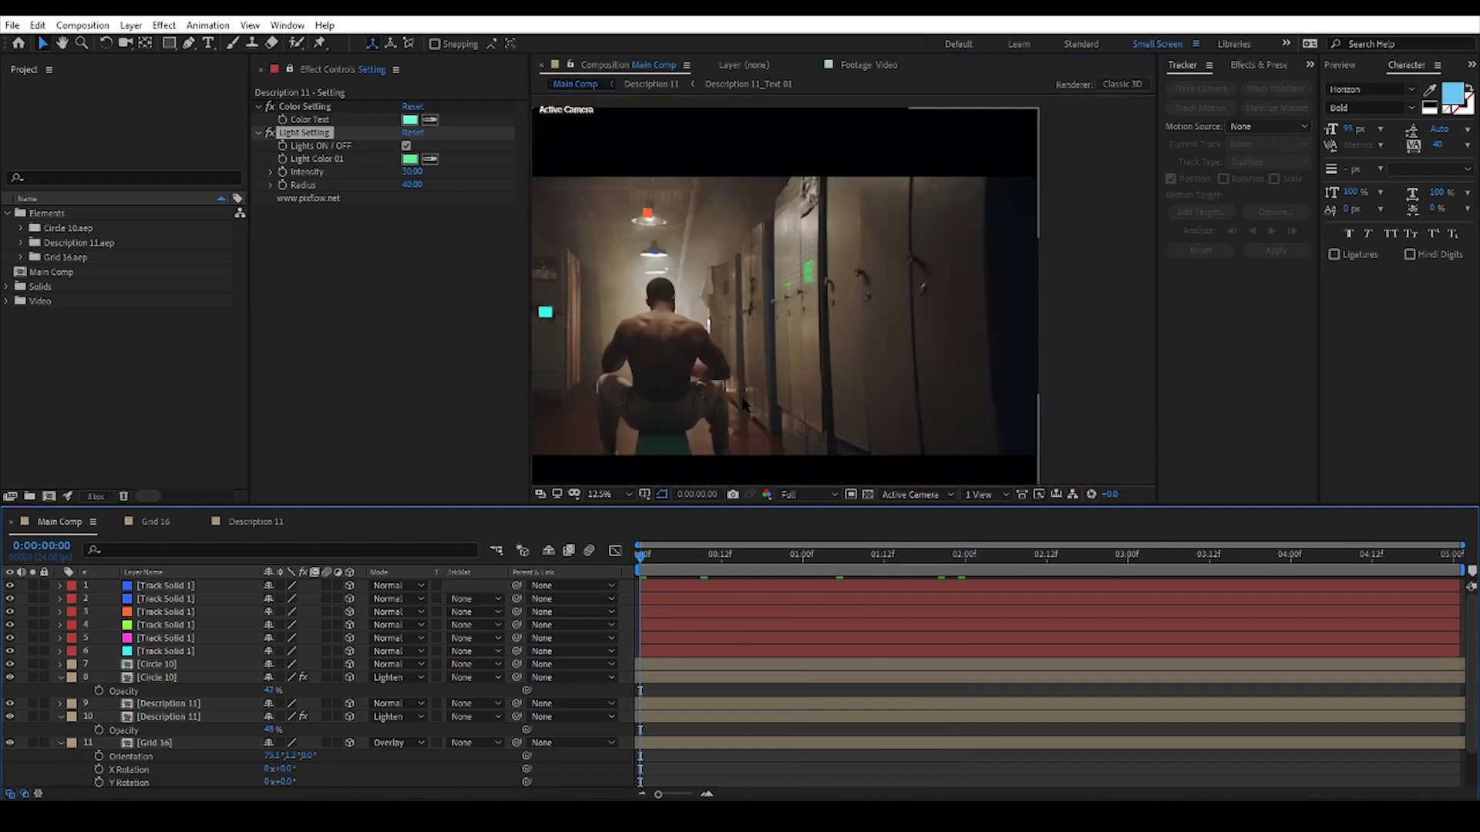
scroll(793, 444, up, 1)
key(space)
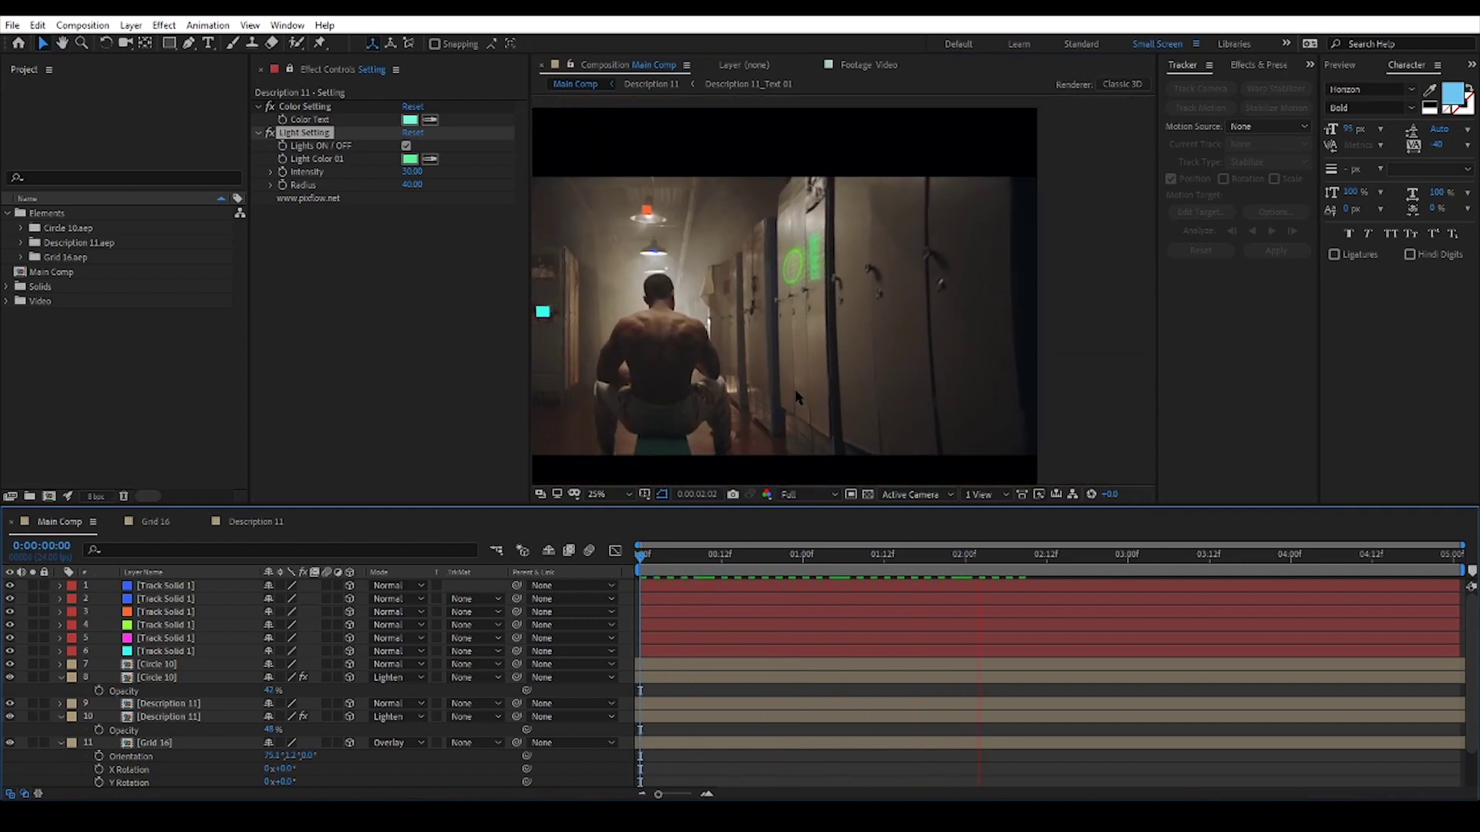
key(space)
Step: Duplicate the unblurred Circle 10 layer with the time at 0:00:01:14 and offset the upper copy slightly in depth
scroll(794, 390, up, 5)
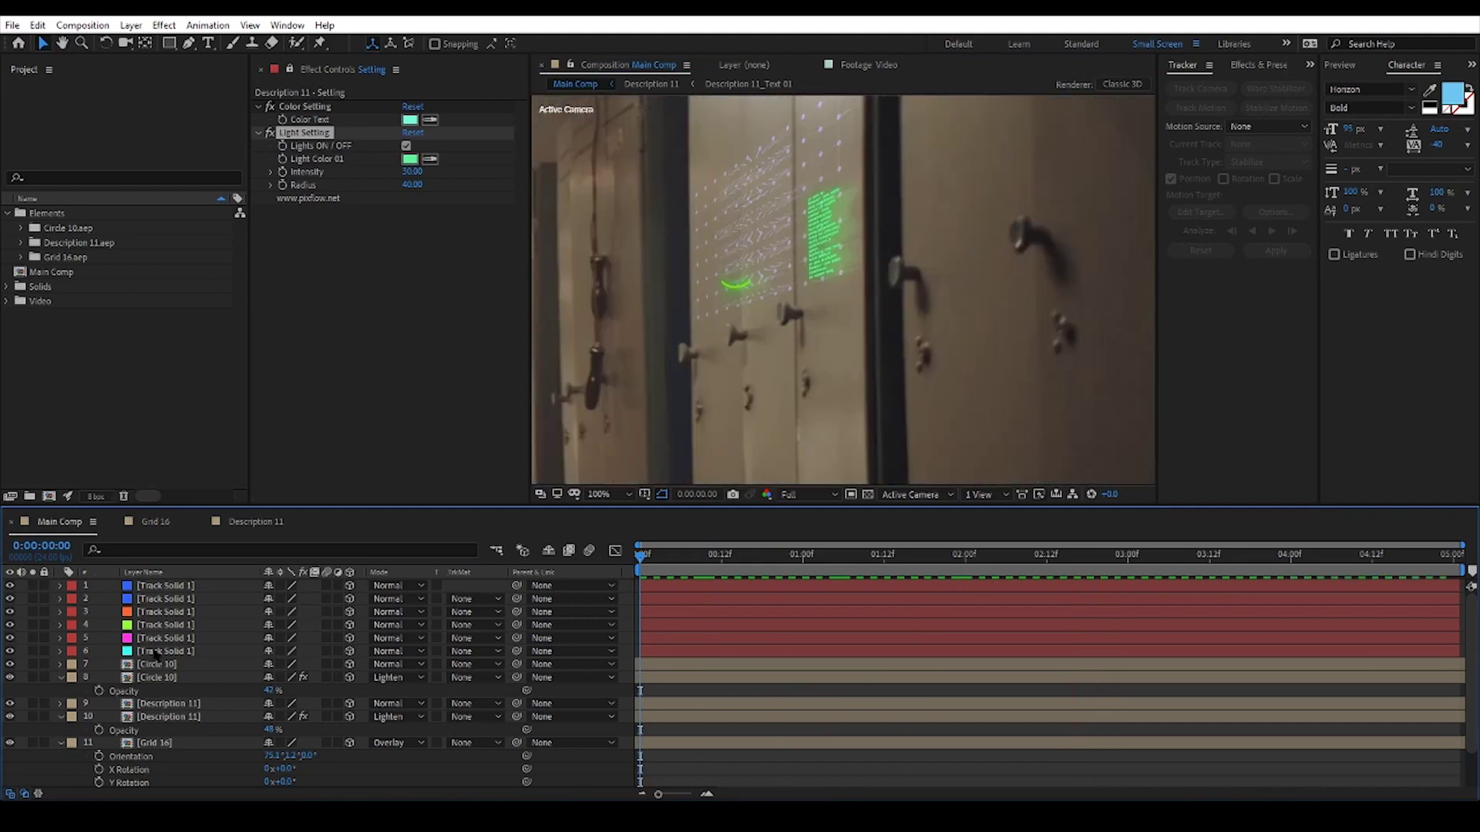
click(766, 221)
scroll(731, 426, down, 1)
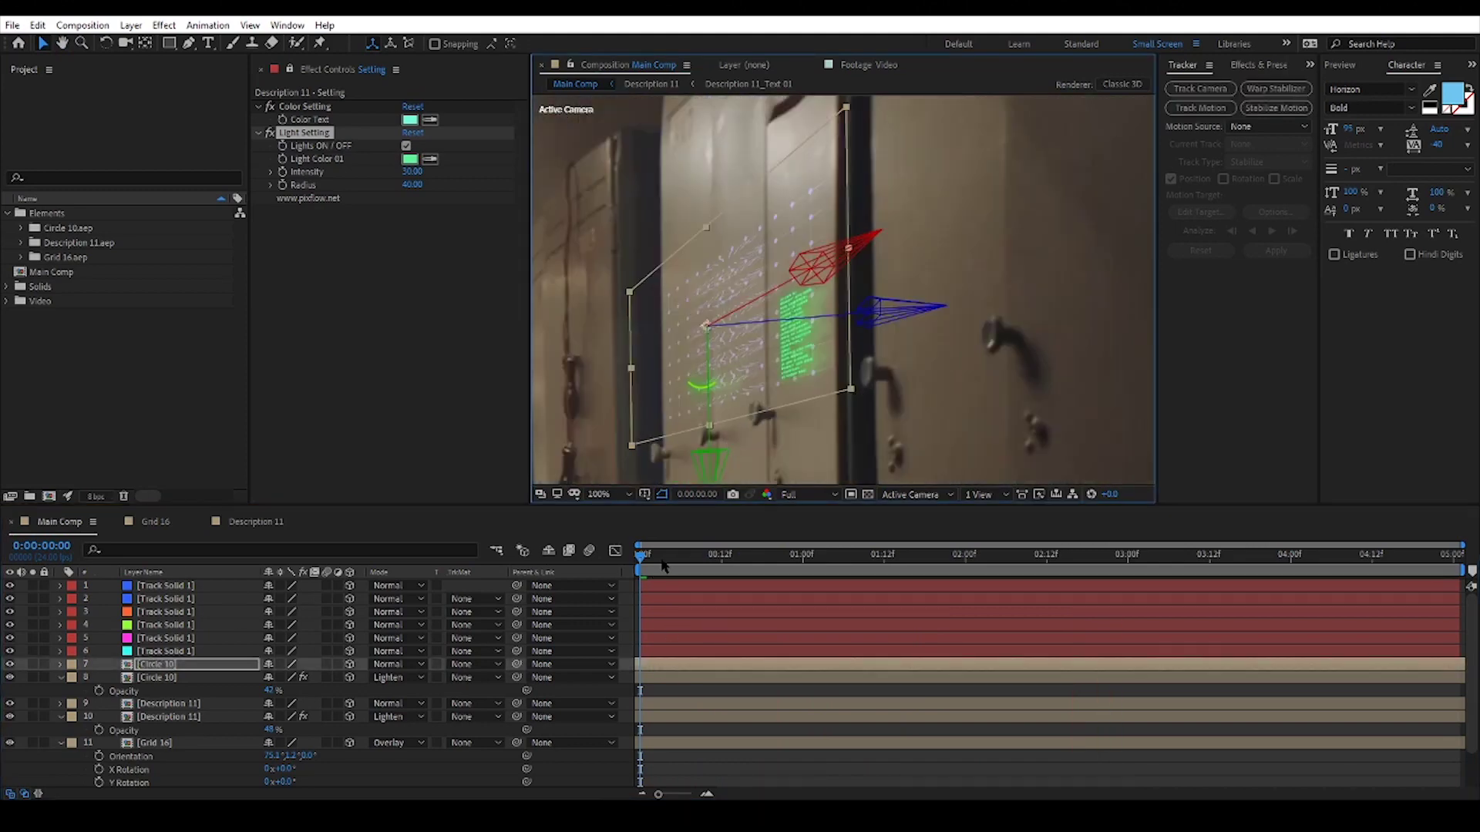
key(space)
key(space)
scroll(767, 288, up, 1)
drag(676, 554, 896, 557)
key(ctrl+d)
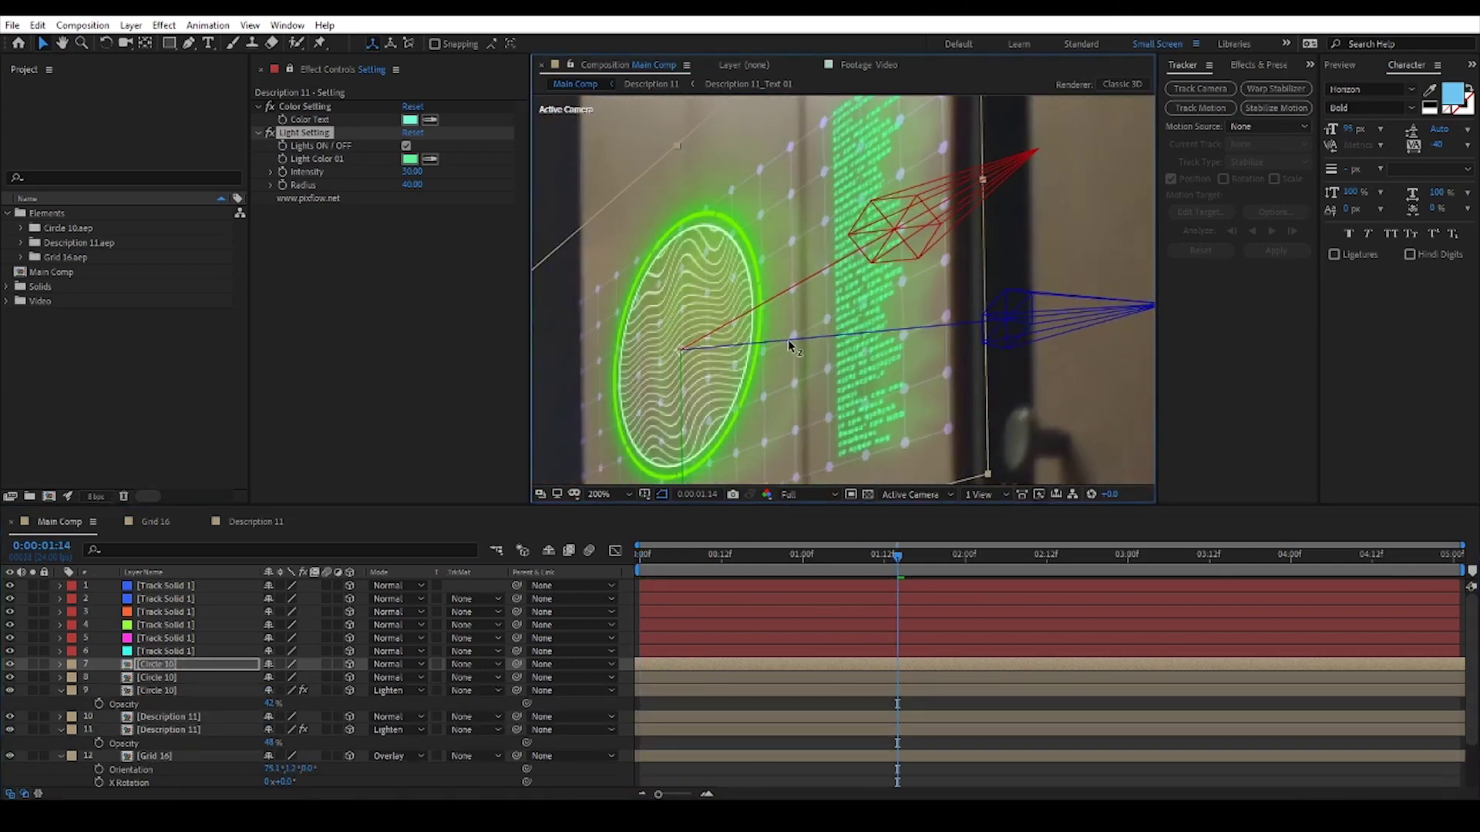
Step: Apply a Fast Box Blur to the offset copy of Circle 10 and set its blur radius to 7.0
click(289, 70)
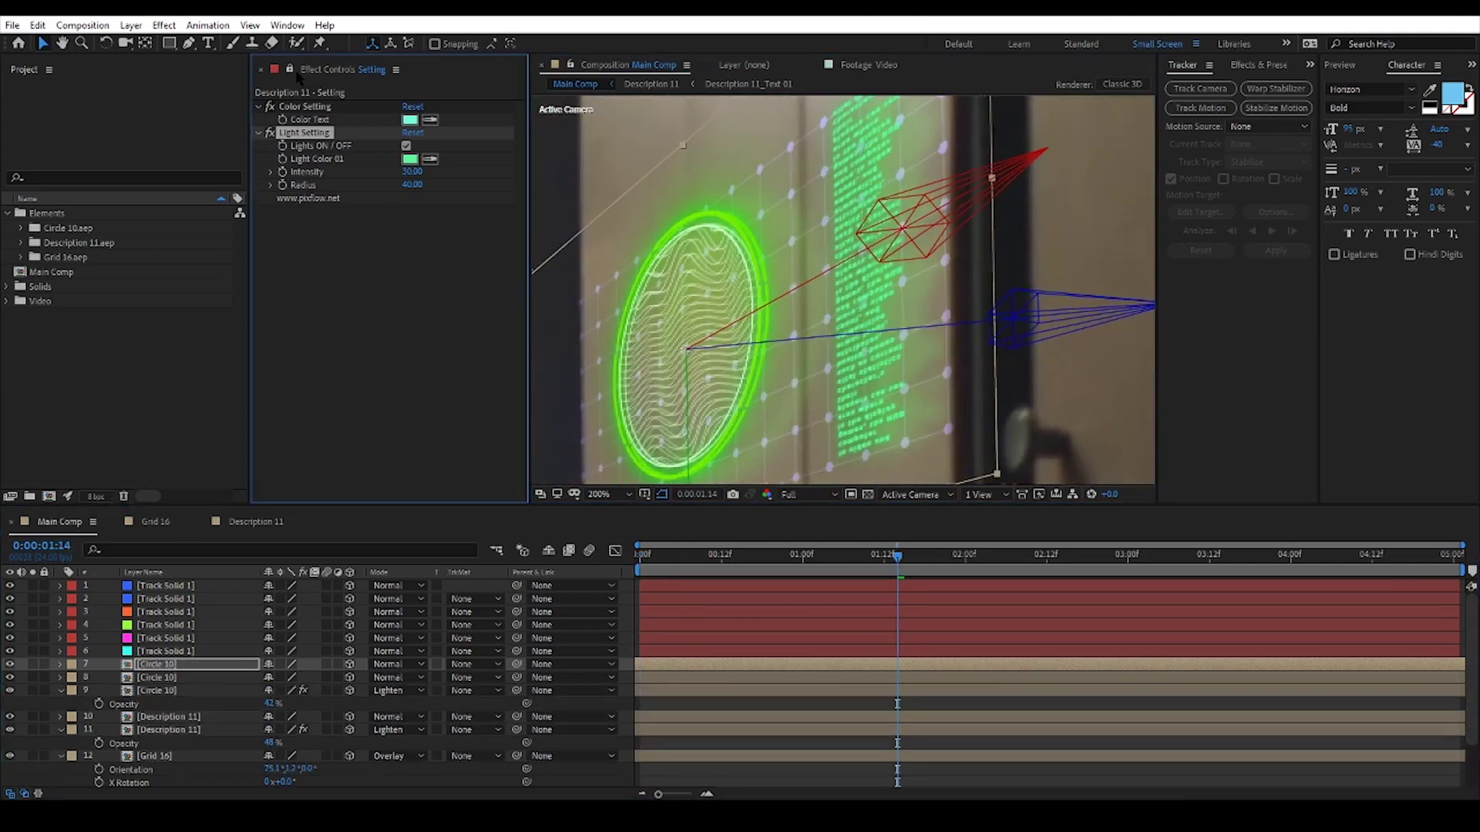
click(1263, 66)
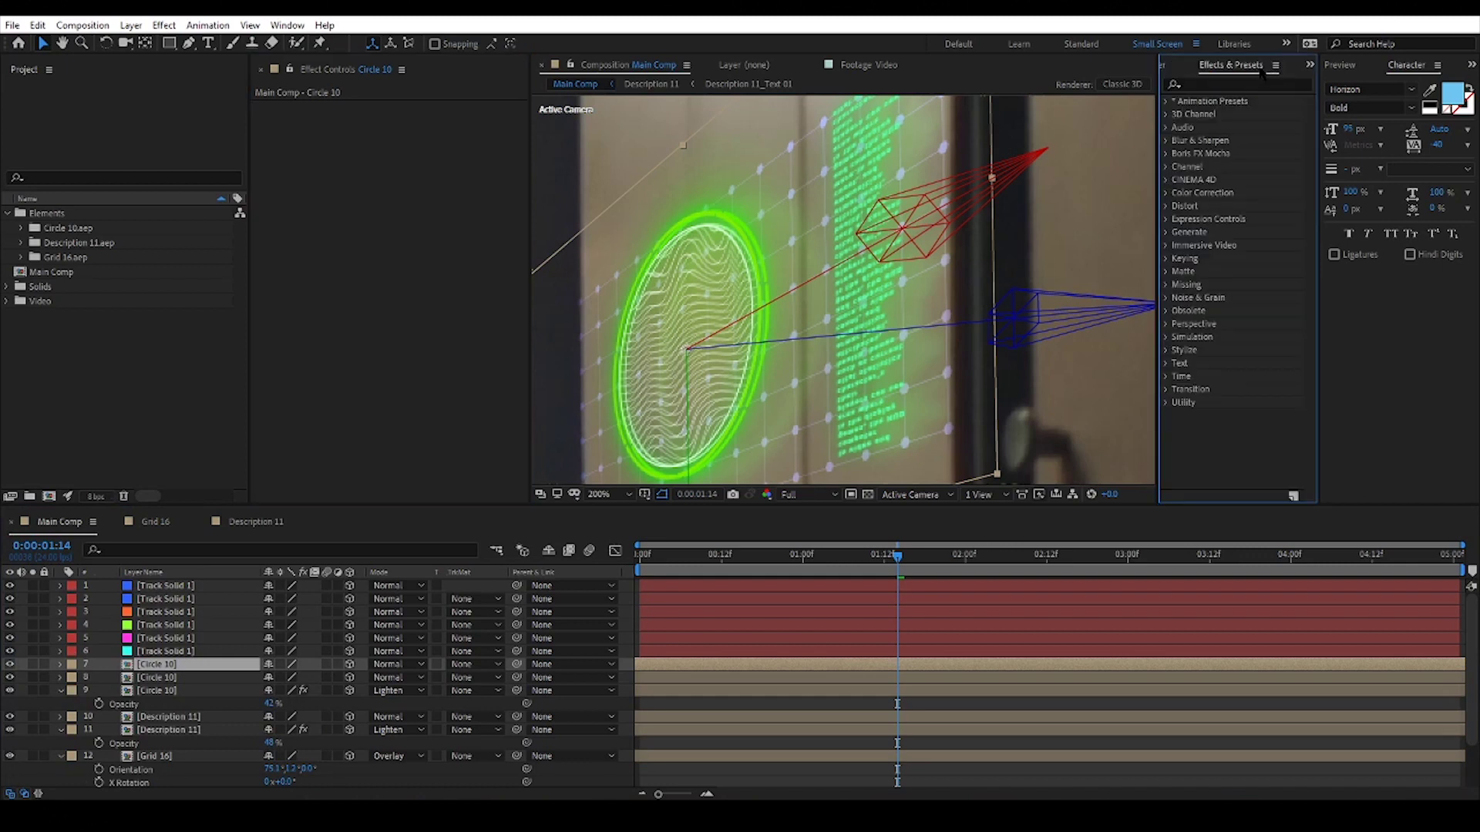
click(1213, 84)
text(g)
key(BackSpace)
text(fas)
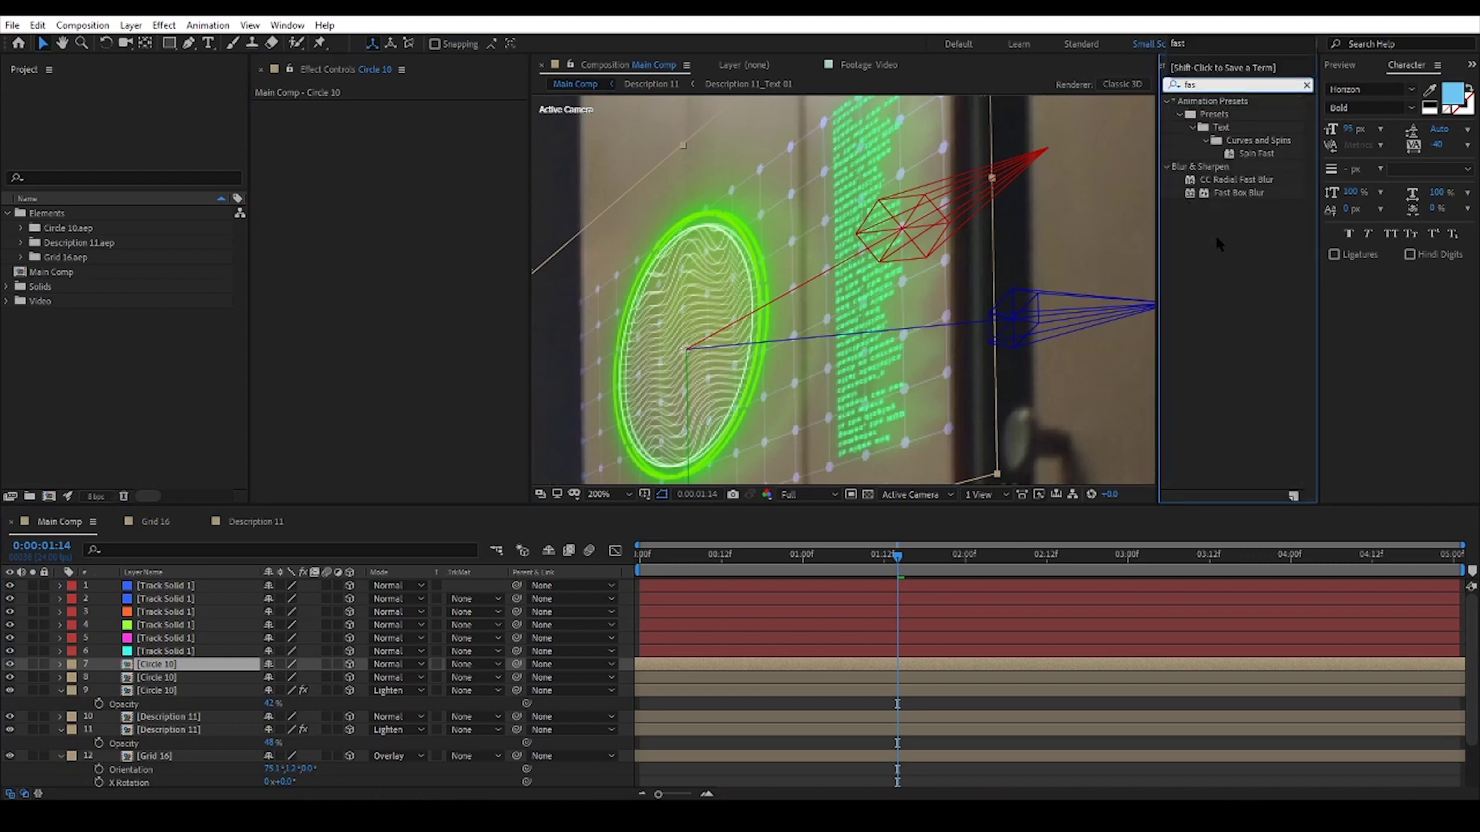
double_click(1226, 193)
drag(414, 119, 413, 120)
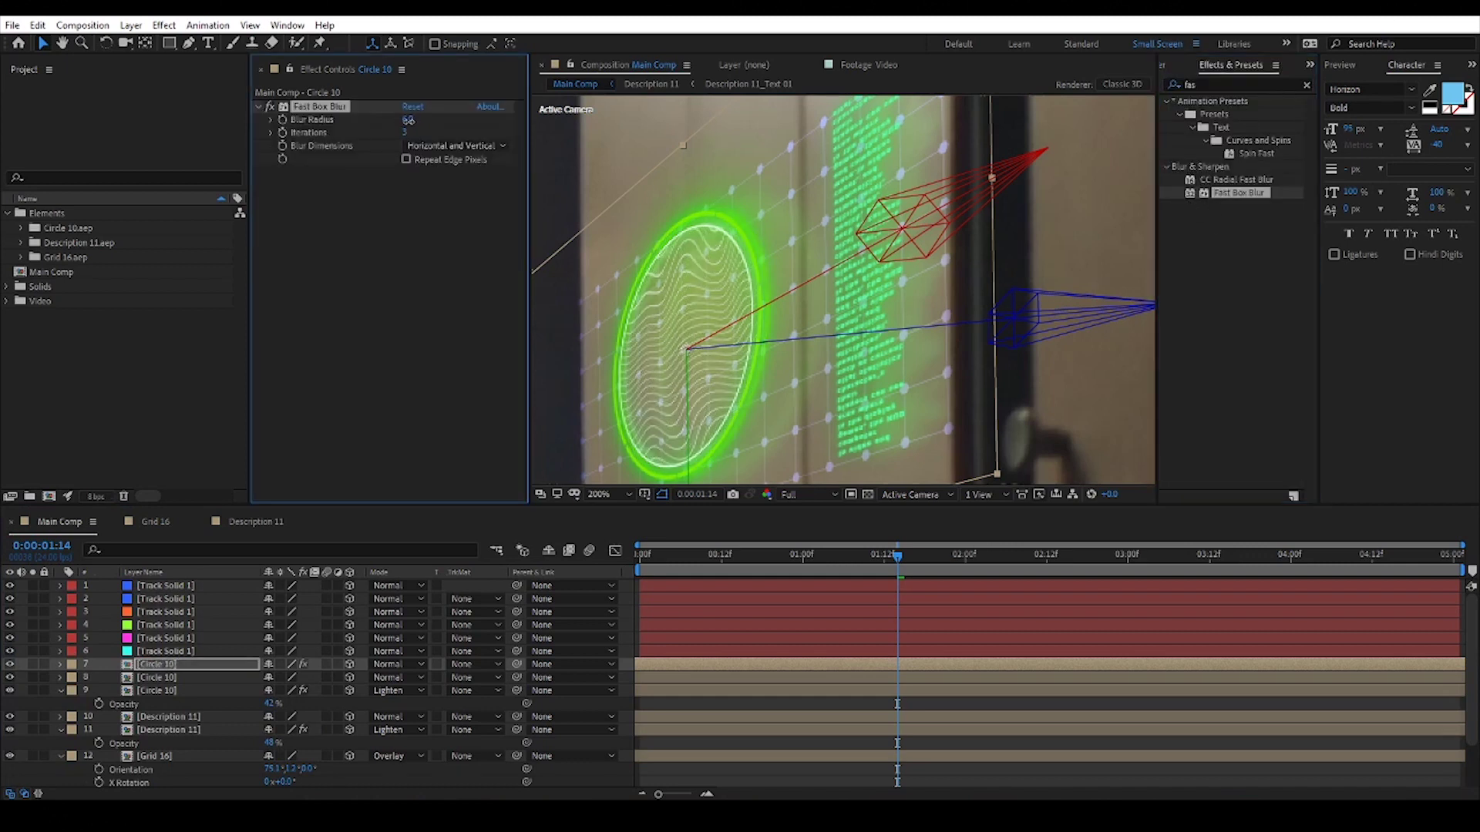
click(368, 243)
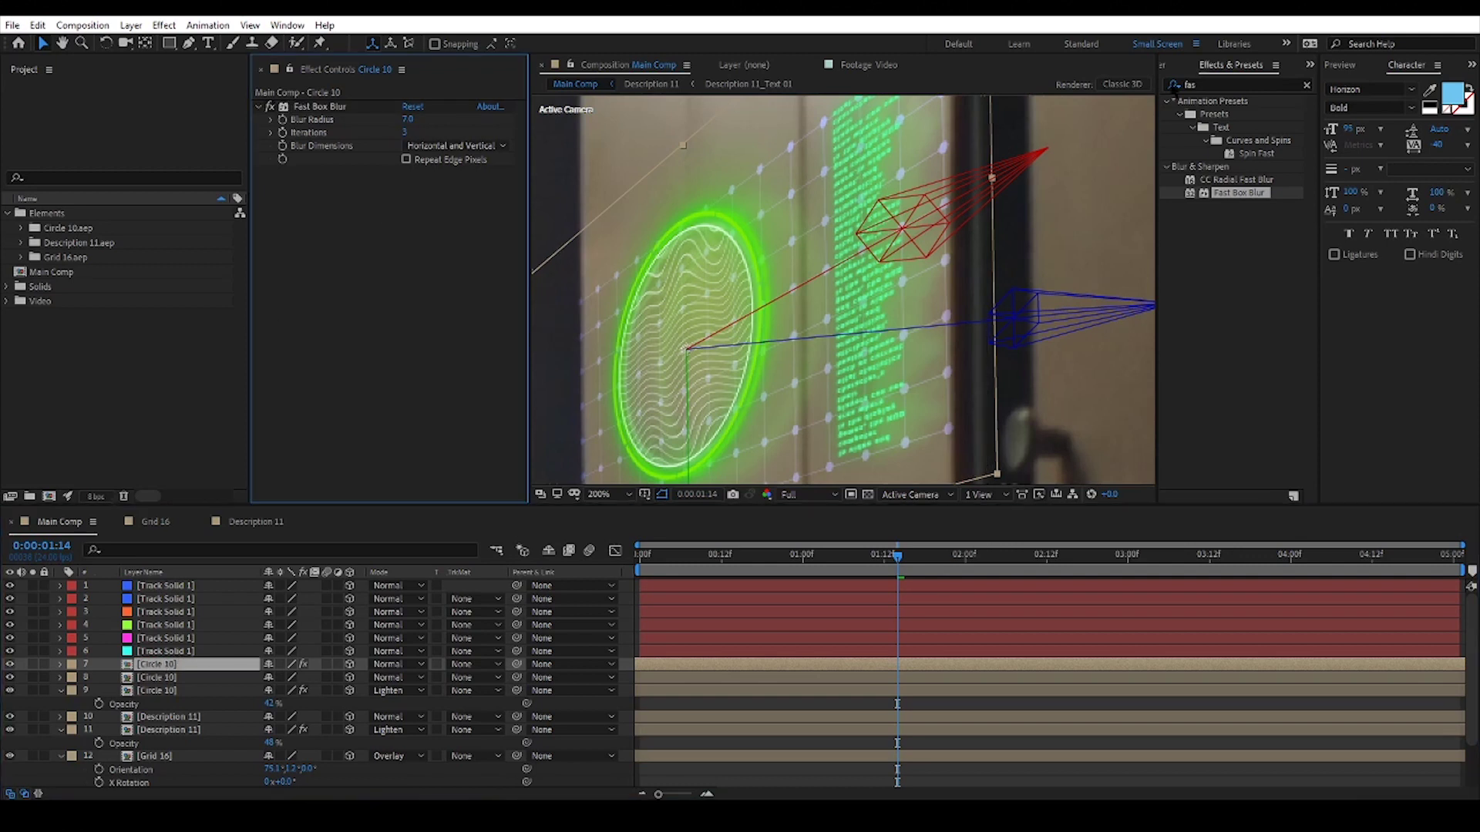
Step: Add Brightness & Contrast to the blurred Circle 10 copy, with brightness -53 and contrast -8
click(1233, 85)
text(con)
drag(1220, 356, 389, 287)
drag(372, 176, 365, 180)
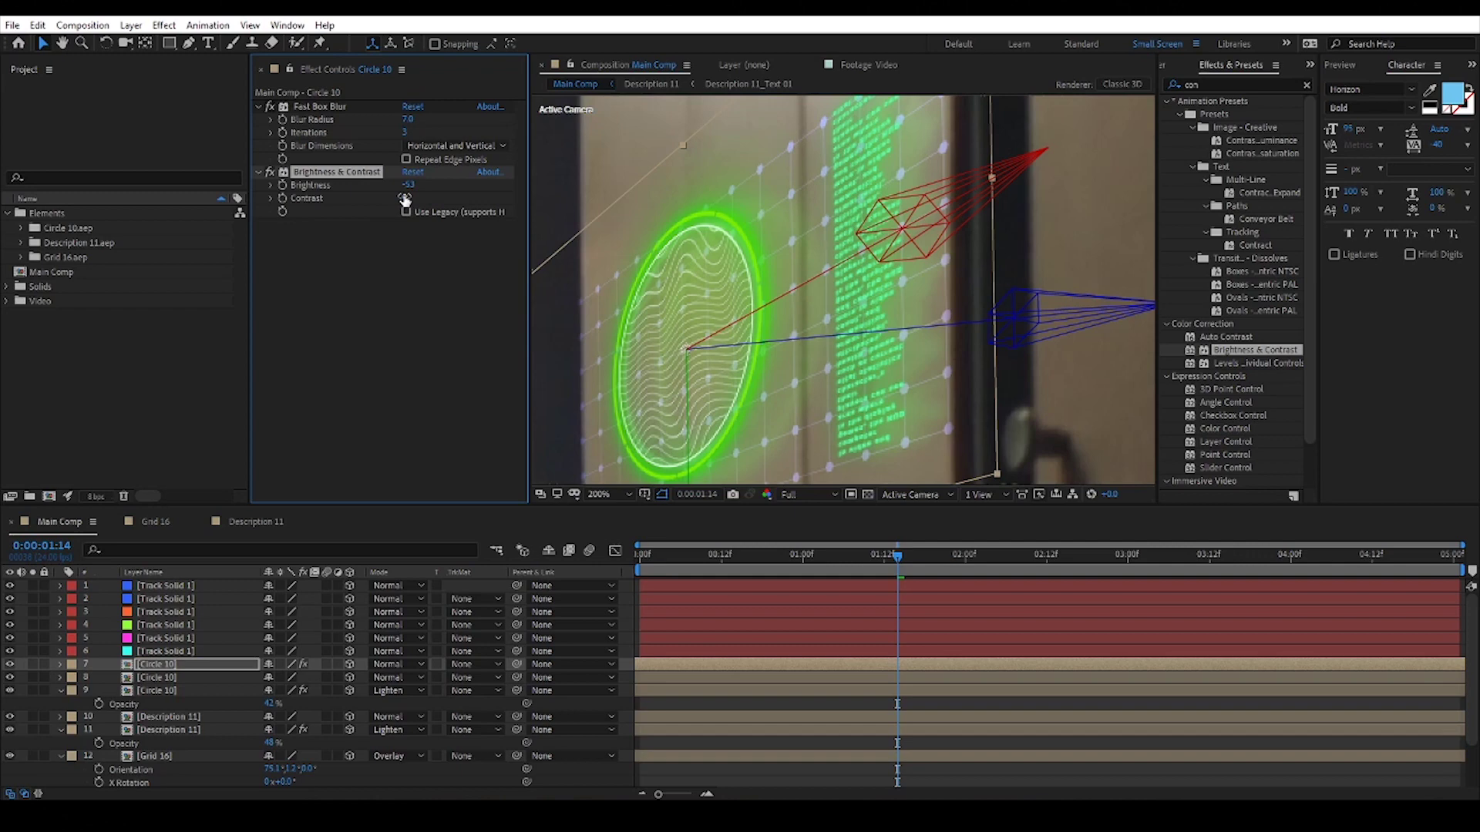
scroll(759, 349, down, 2)
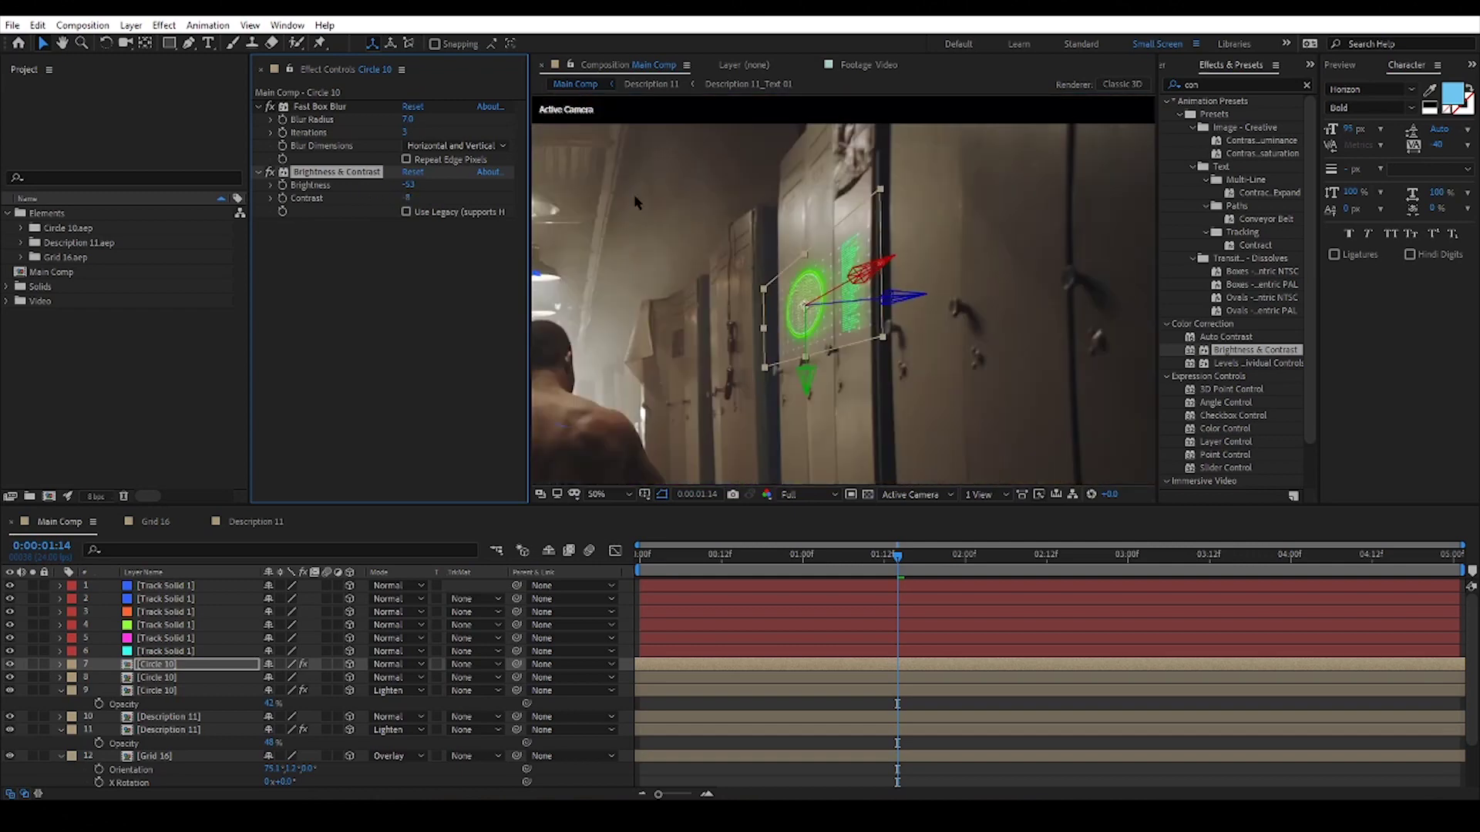
Step: Set the opacity of the blurred Circle 10 copy to 70% and deselect the layer
click(757, 389)
scroll(756, 389, up, 2)
click(177, 675)
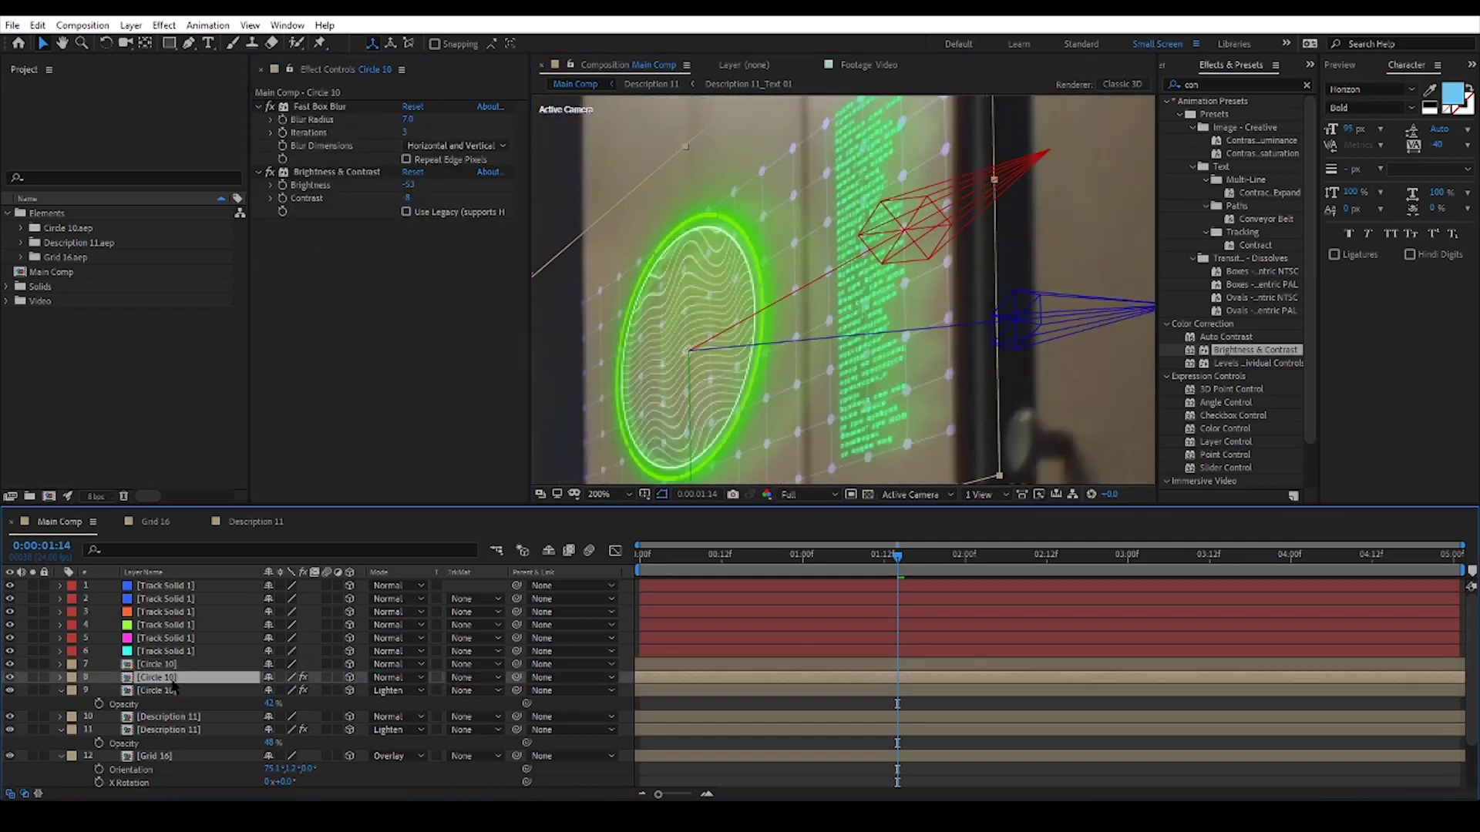
key(t)
click(168, 666)
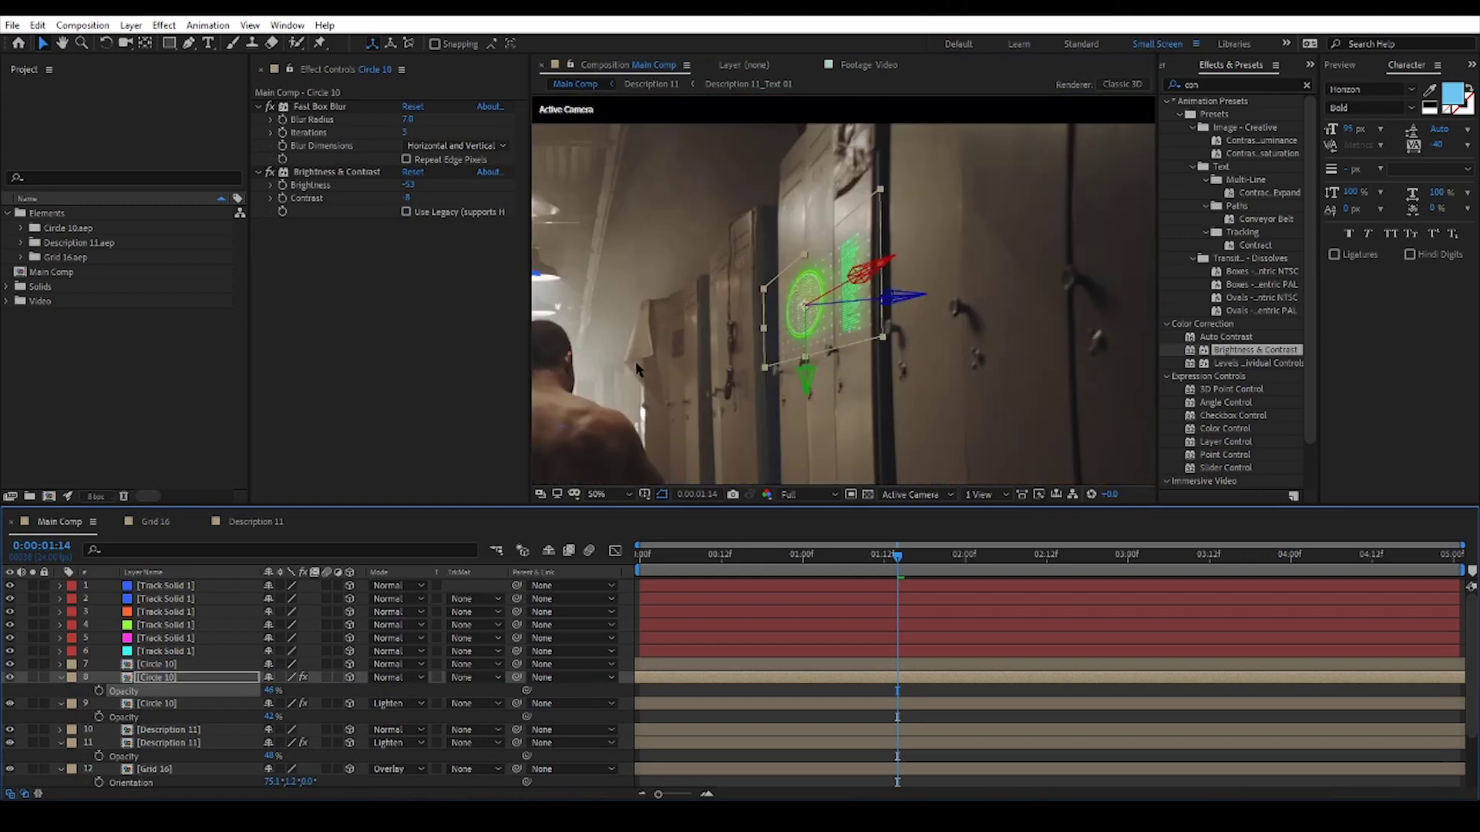
click(170, 676)
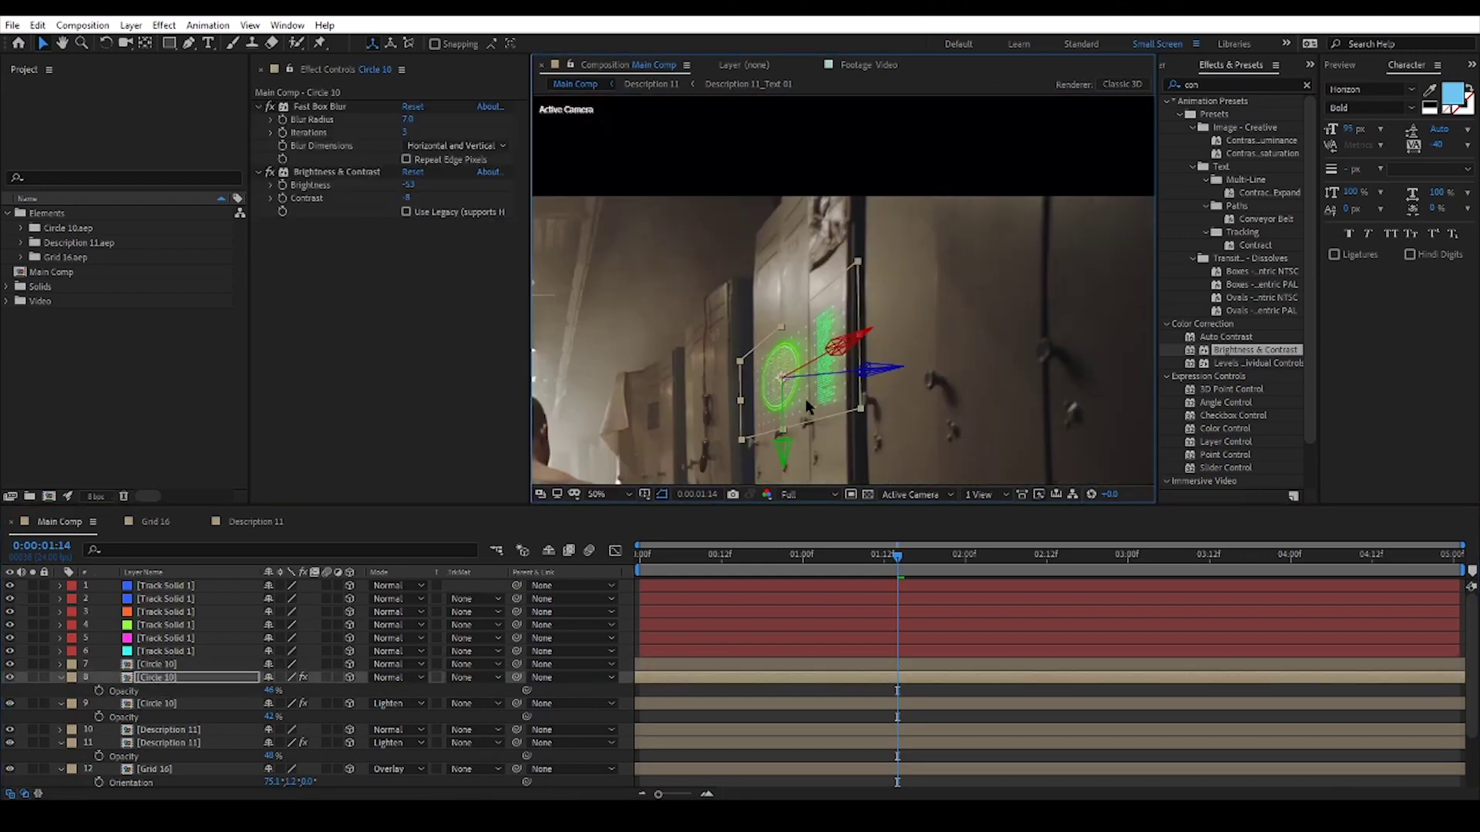
drag(273, 689, 308, 690)
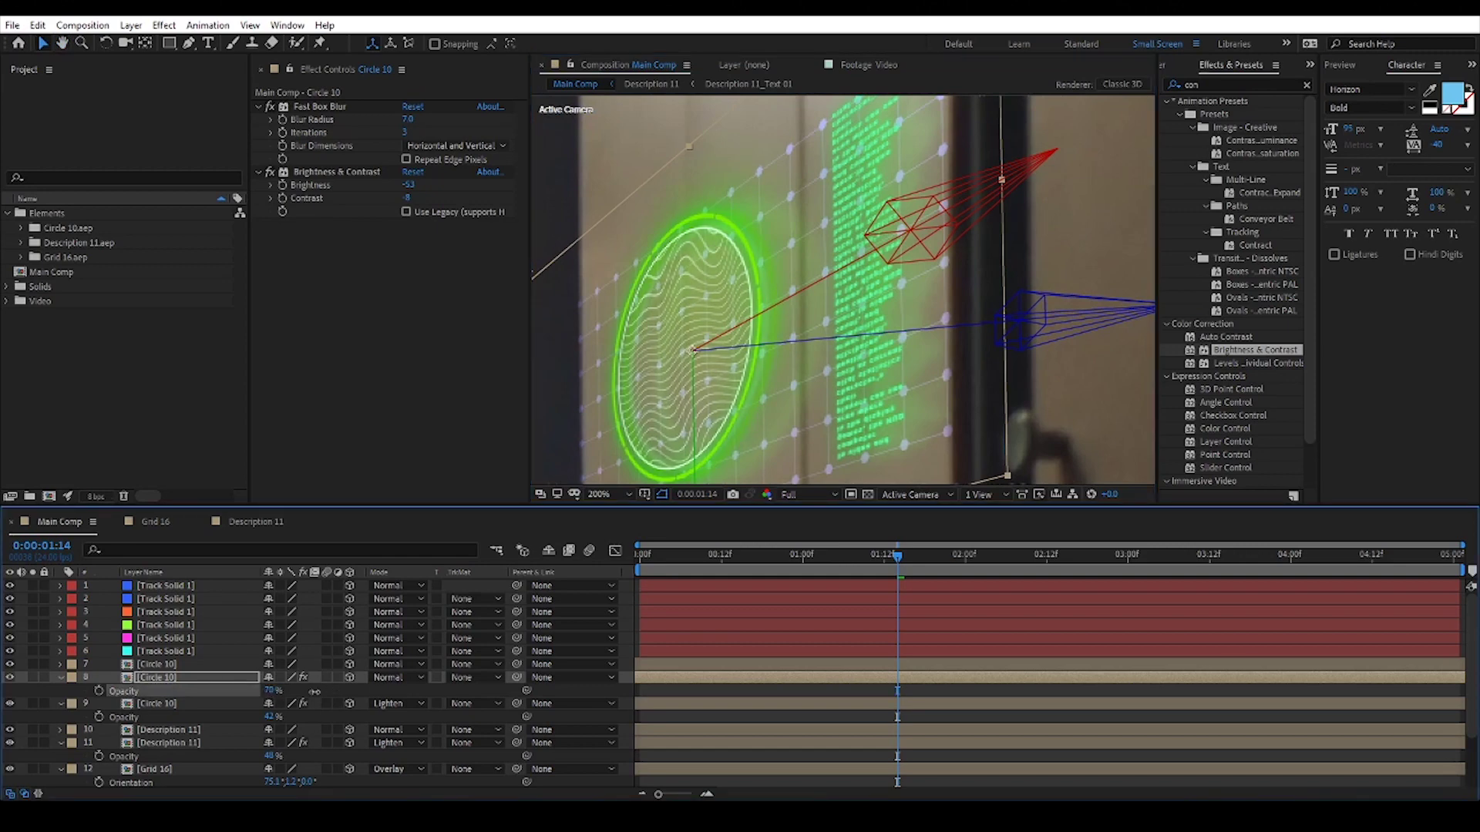
scroll(660, 387, down, 2)
click(660, 386)
drag(586, 373, 785, 348)
Step: Import Warning 17.aep from the 12-Warnings folder and replace the cyan track solid on the back locker with the Warning 17 comp
key(alt+Tab)
click(664, 286)
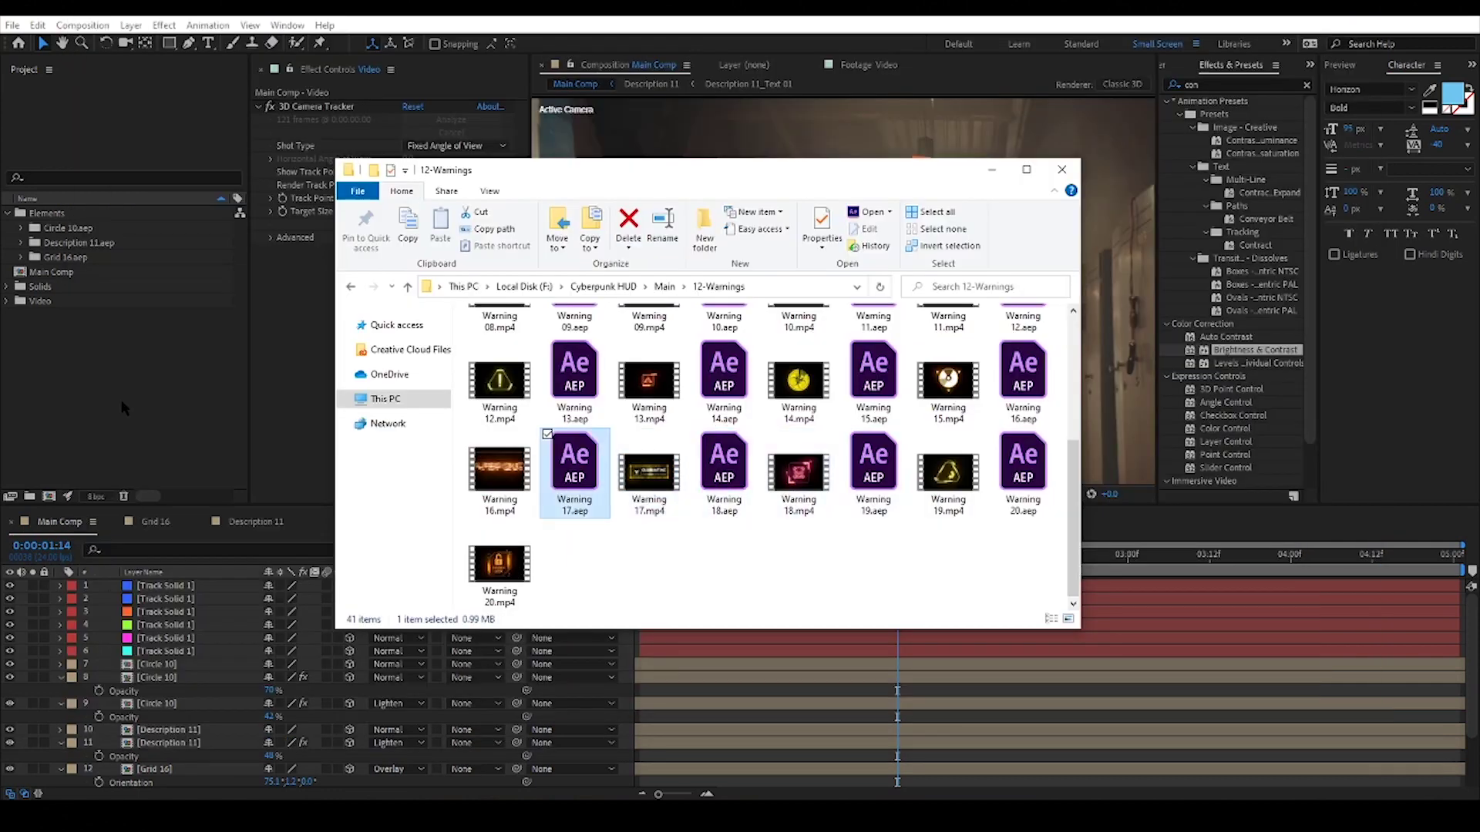
drag(574, 462, 119, 308)
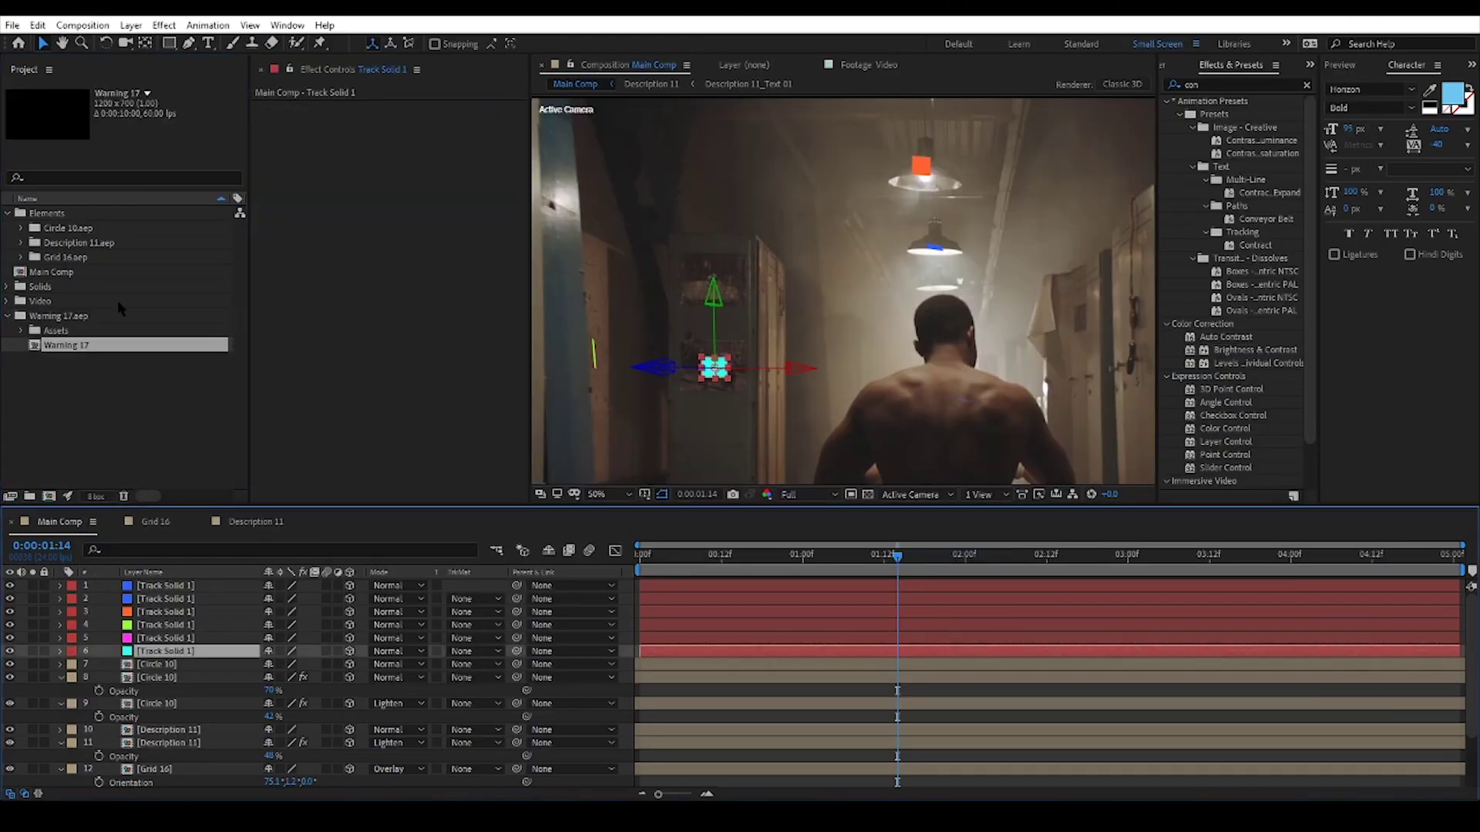
key(ctrl+alt+/)
scroll(724, 349, up, 2)
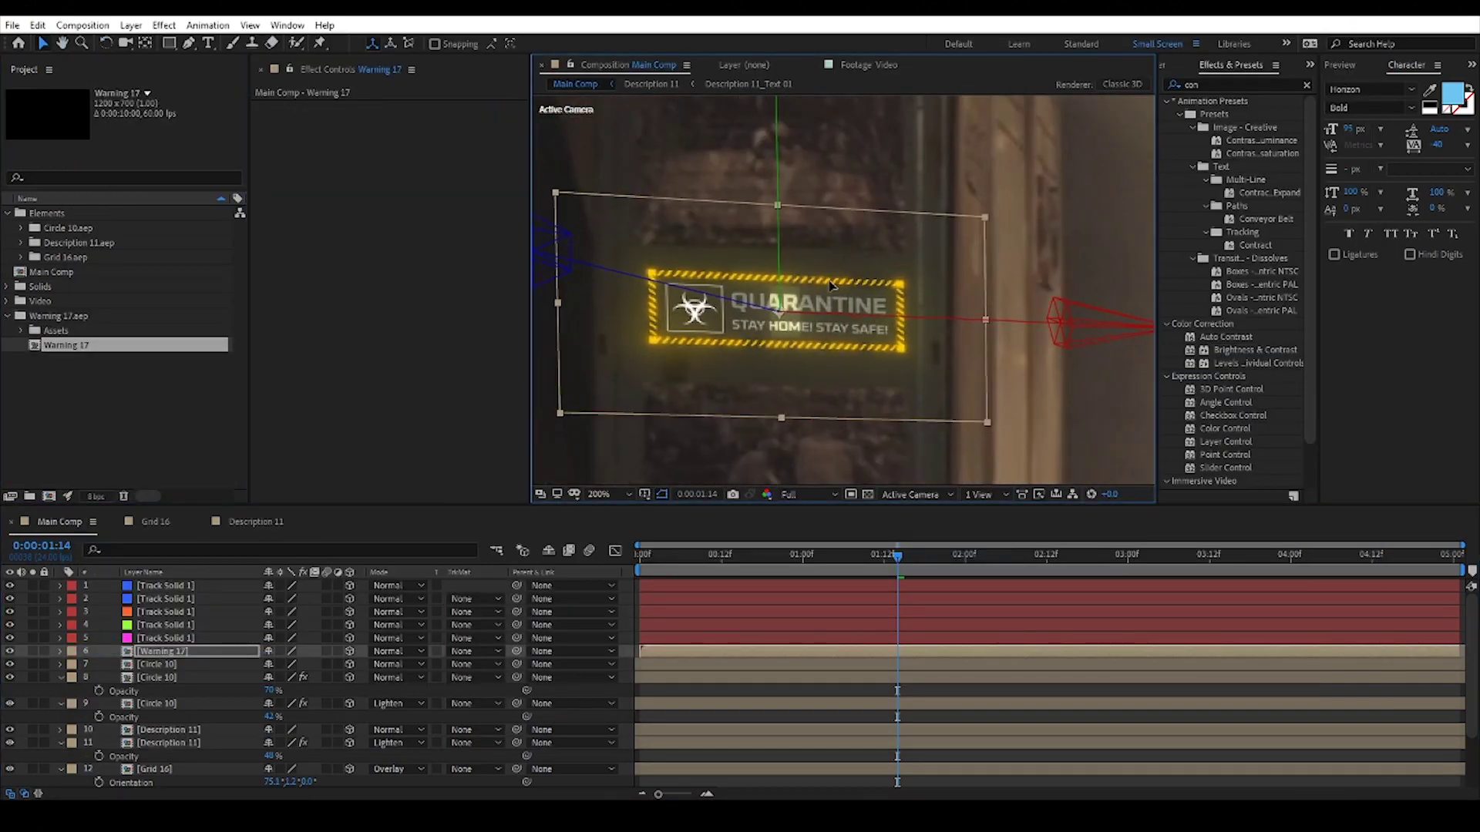
drag(1143, 222, 1014, 321)
Step: Change the element color and light color in the Warning 17 comp's Setting layer to bright yellow
double_click(162, 652)
click(150, 586)
click(409, 132)
click(1164, 422)
click(1286, 266)
click(410, 171)
click(1165, 429)
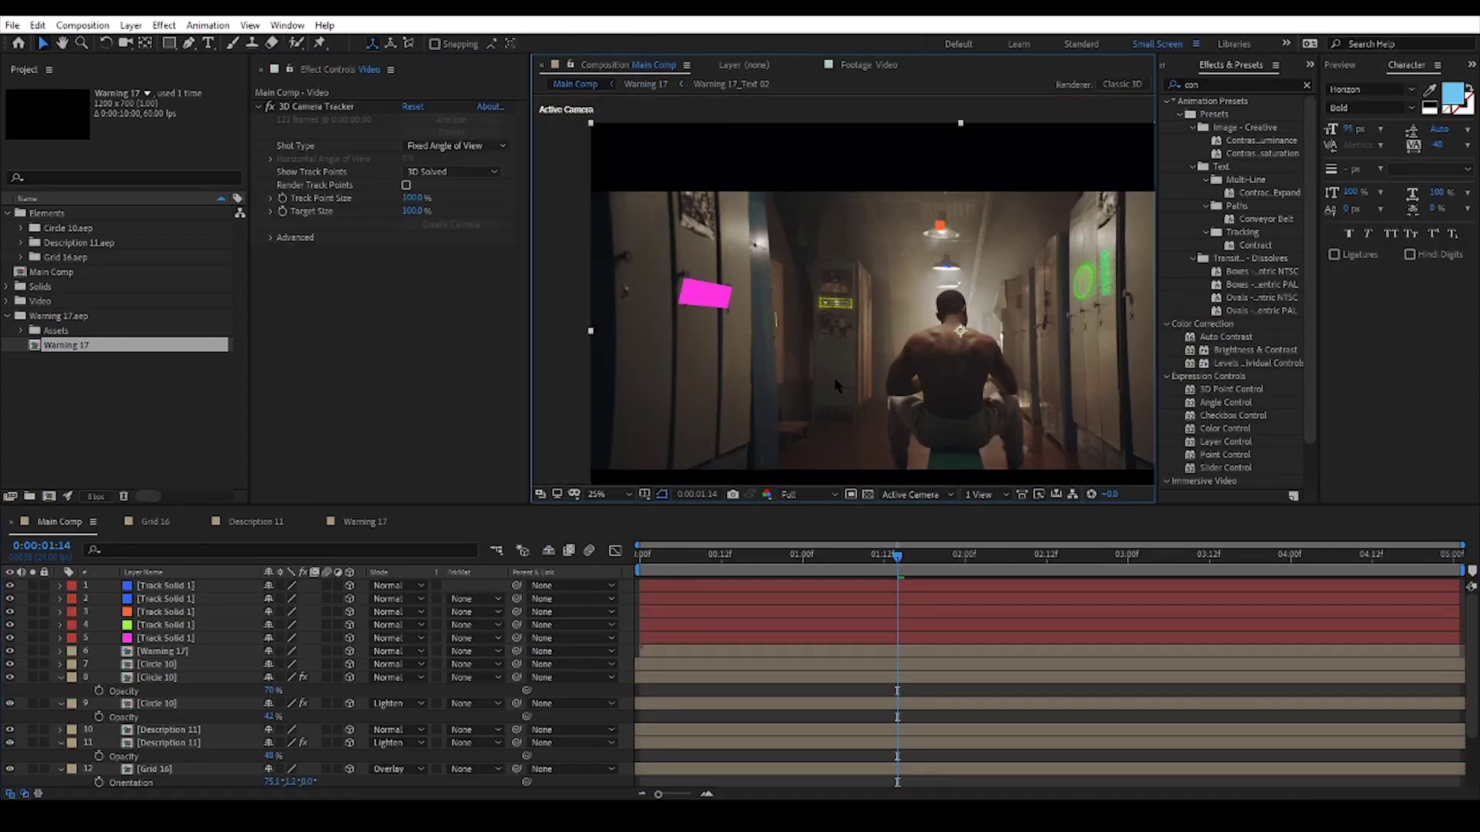
Step: Rotate the Warning 17 layer slightly to match the back locker's perspective and adjust its position on the door
scroll(834, 376, up, 4)
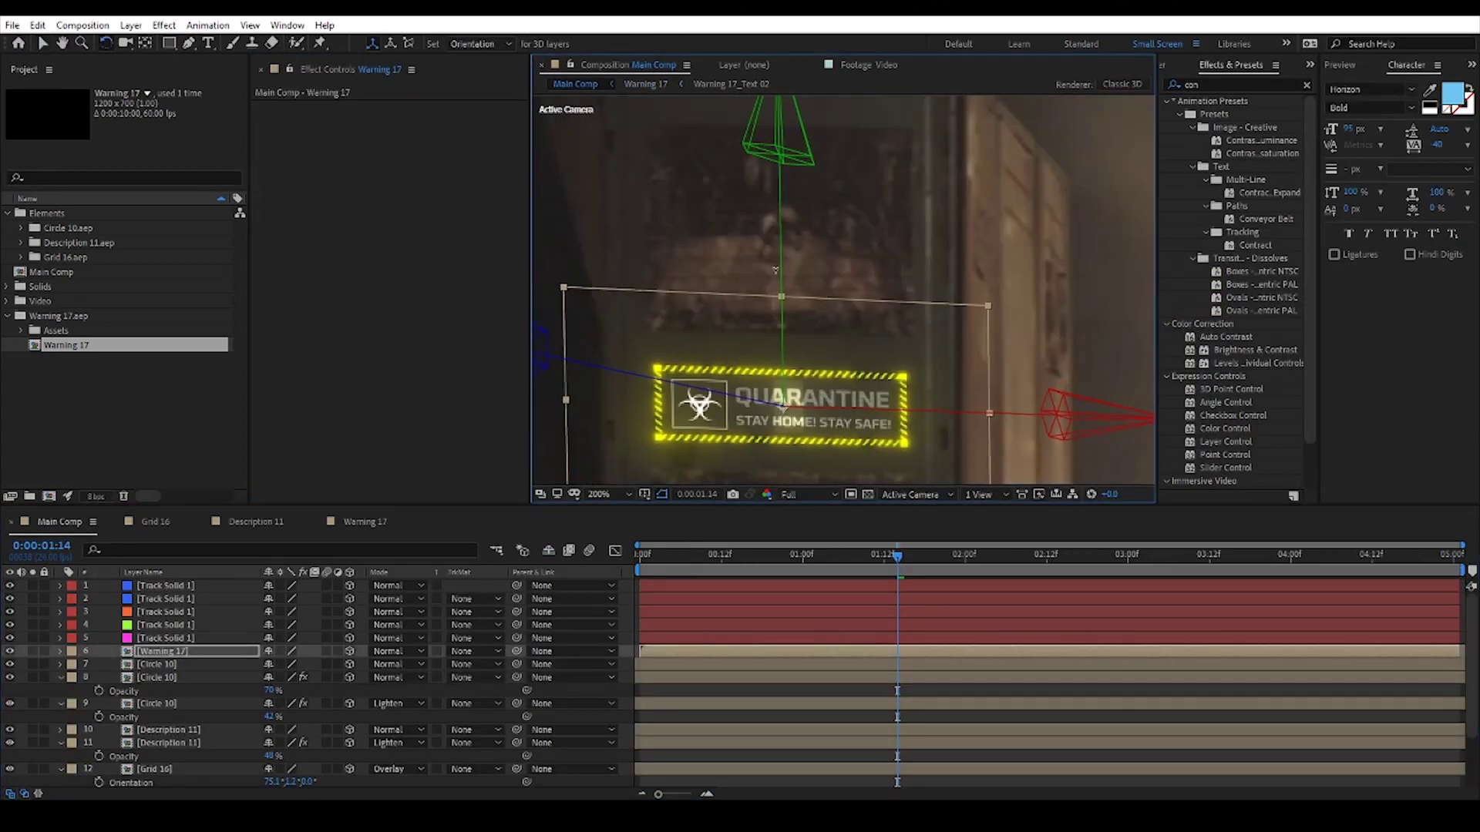
drag(775, 270, 788, 269)
click(912, 270)
click(806, 399)
drag(806, 399, 857, 483)
text(v)
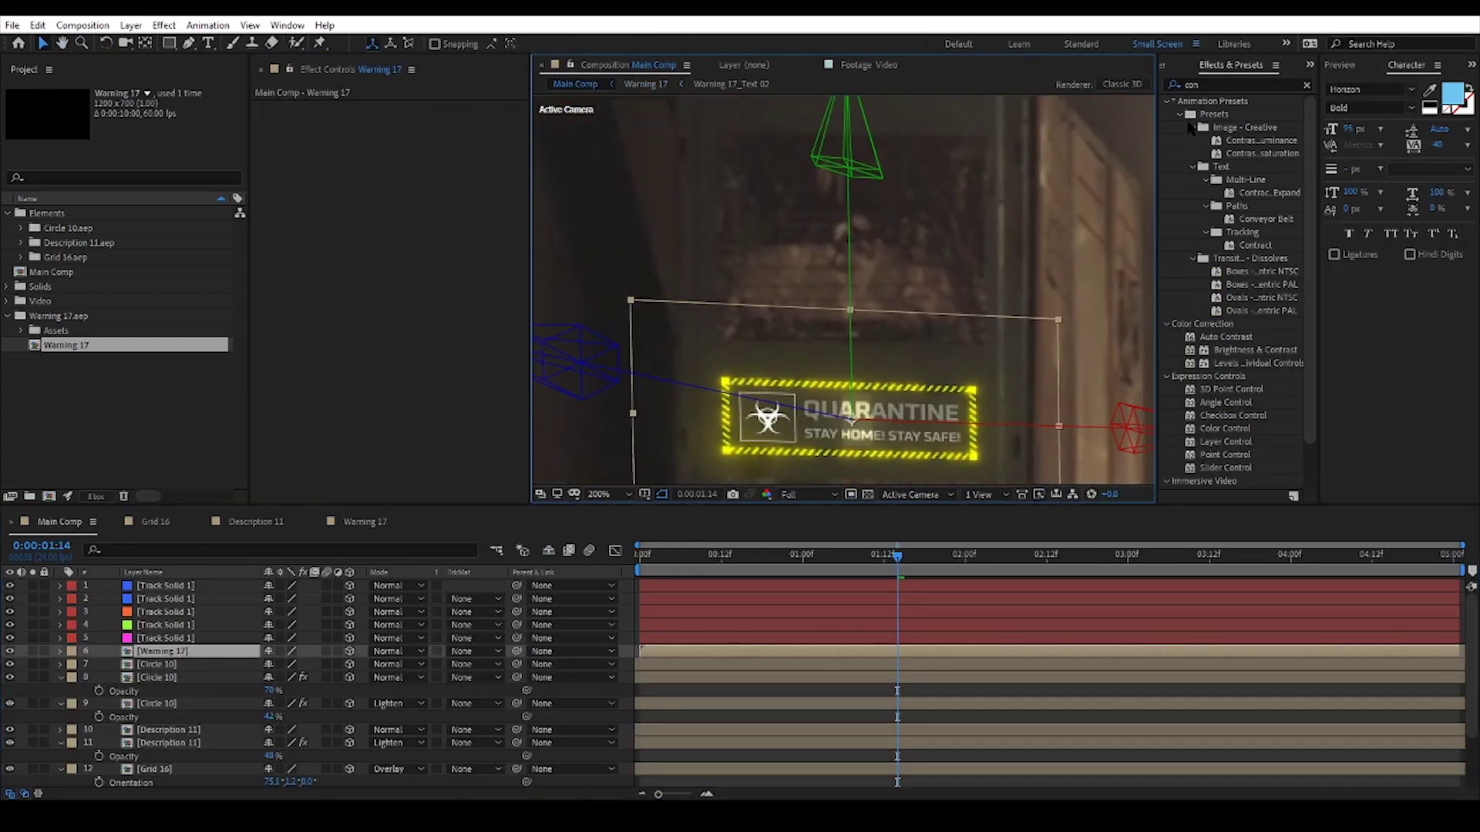
Step: Apply Fast Box Blur to Warning 17, duplicate the layer and increase the blur radius of the lower copy
text(fast)
scroll(843, 289, down, 2)
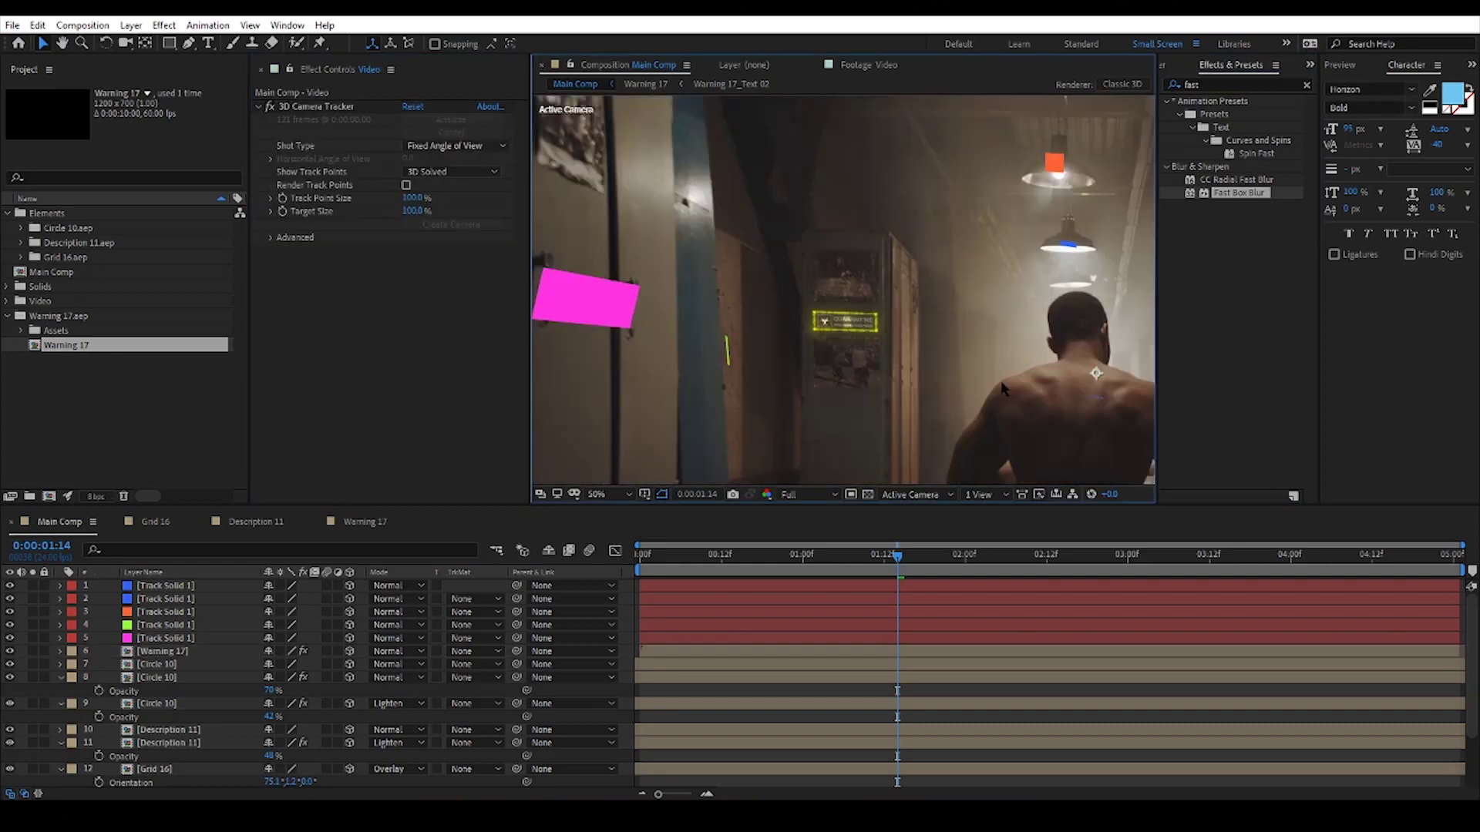
scroll(843, 290, up, 2)
click(162, 652)
key(ctrl+d)
drag(406, 120, 432, 121)
Step: Set the lower Warning 17 copy to 32% opacity with the Color Dodge blending mode
key(t)
drag(269, 677, 216, 677)
click(397, 664)
click(447, 305)
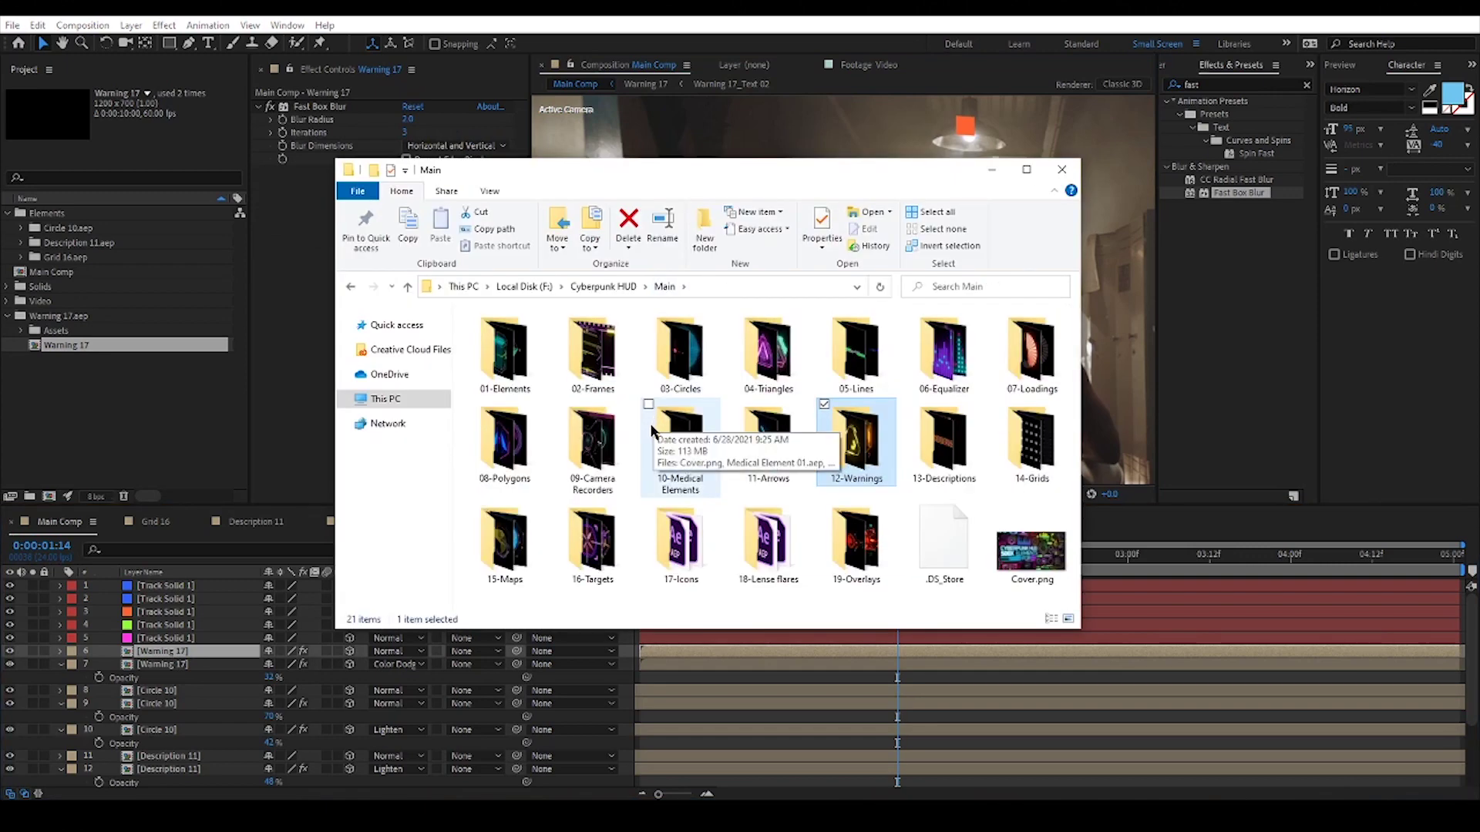
Step: Import Medical Element 10.aep from the 10-Medical Elements folder and place it on the back locker with a Fast Box Blur radius of 2.0
double_click(651, 430)
drag(604, 545, 55, 303)
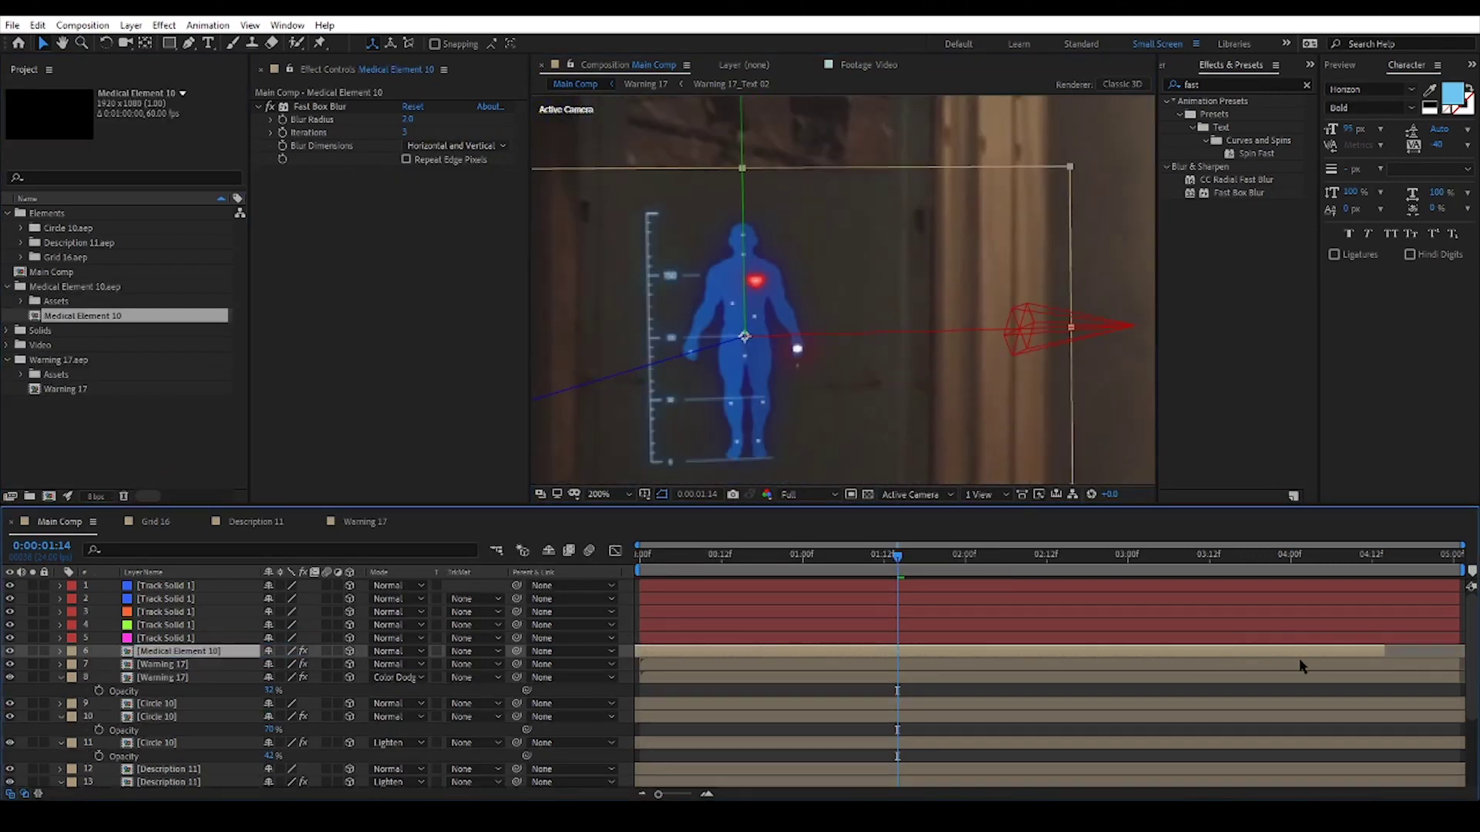
click(1053, 554)
drag(829, 481, 822, 447)
Step: Recolor the Medical Element 10 body figure and its Light Color 01 to teal in its Setting layer
scroll(822, 468, down, 2)
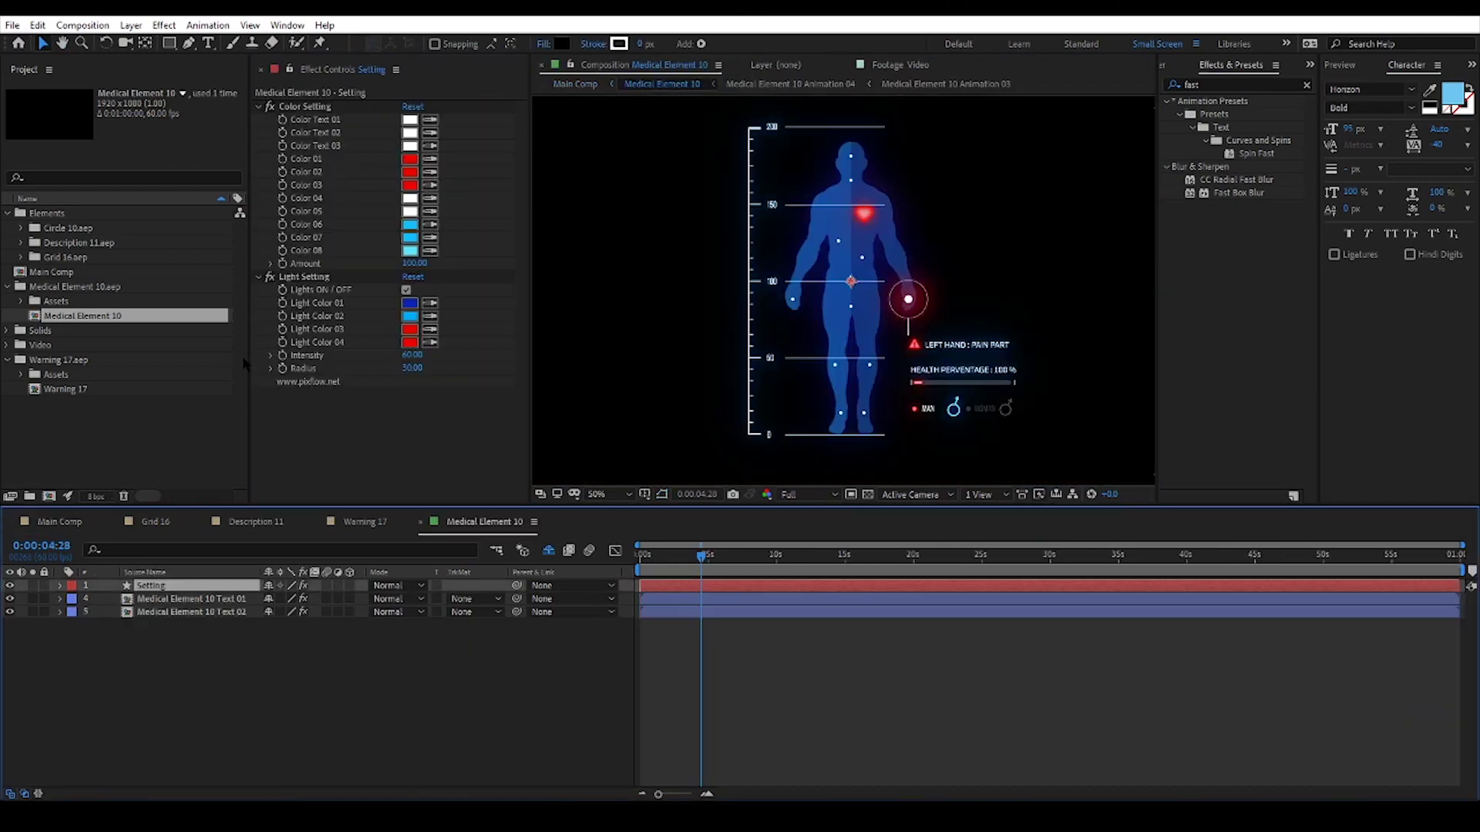
click(409, 303)
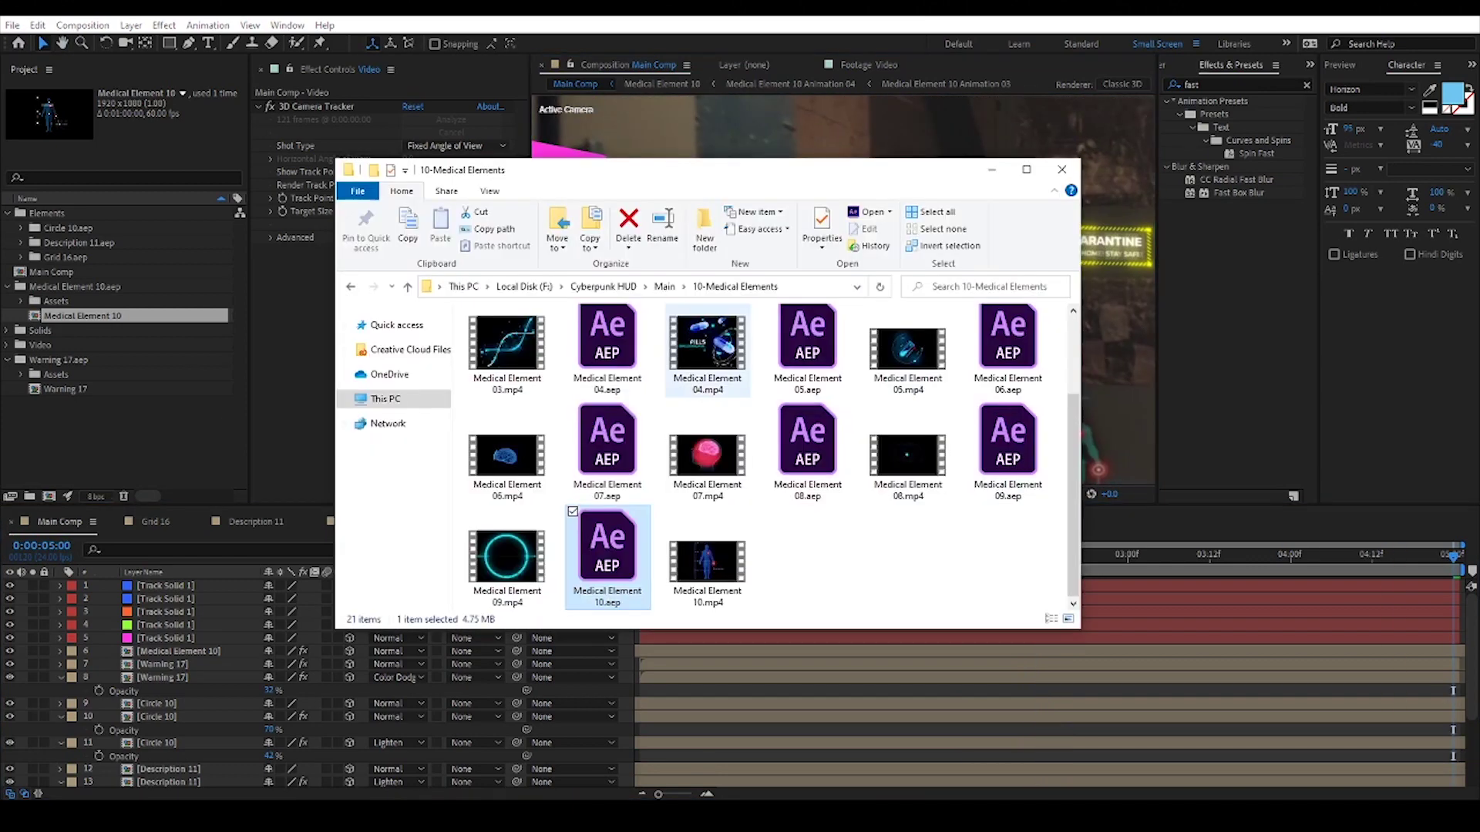
Step: Import Map 04.aep from the 15-Maps folder and replace the lime track solid beside the blue door with the Map 04 comp
click(664, 286)
double_click(543, 547)
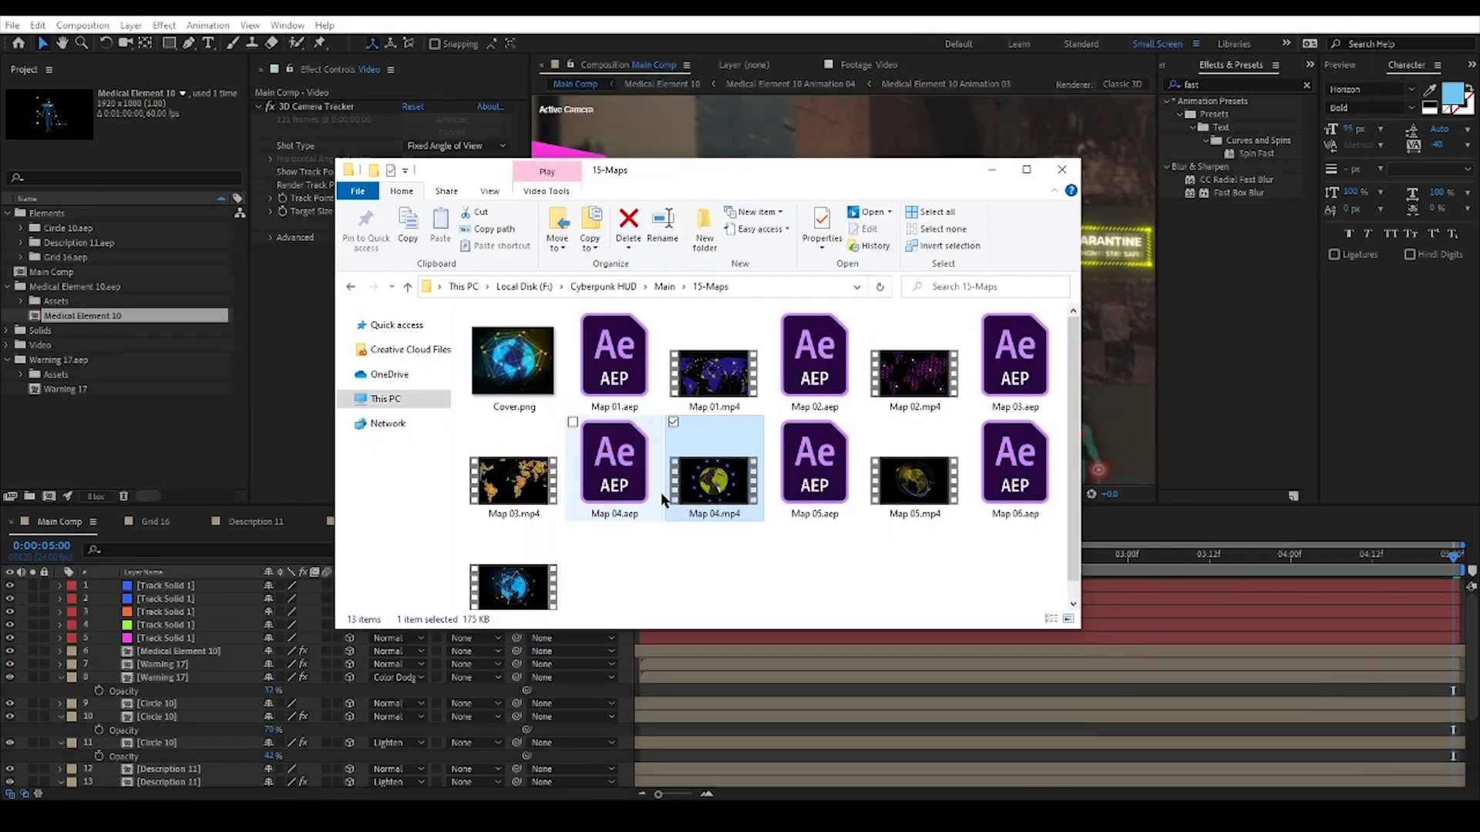
drag(615, 484, 103, 428)
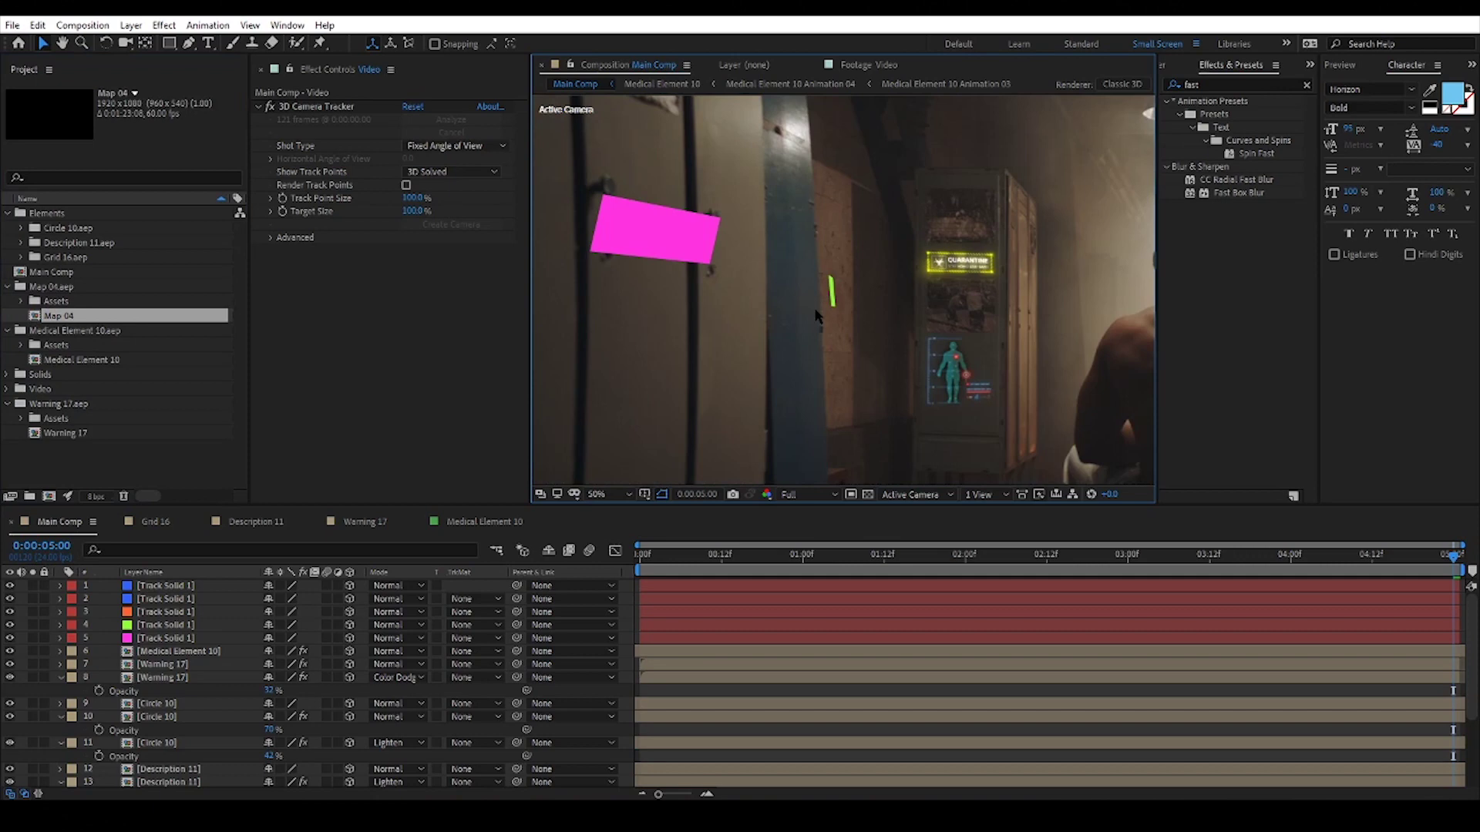
key(ctrl+alt+slash)
scroll(1019, 205, up, 2)
scroll(1020, 205, down, 2)
Step: Rotate the Map 04 globe to line up with the wall beside the blue door and play back the comp
key(r)
drag(307, 640, 957, 216)
drag(646, 556, 686, 566)
scroll(686, 578, down, 3)
key(space)
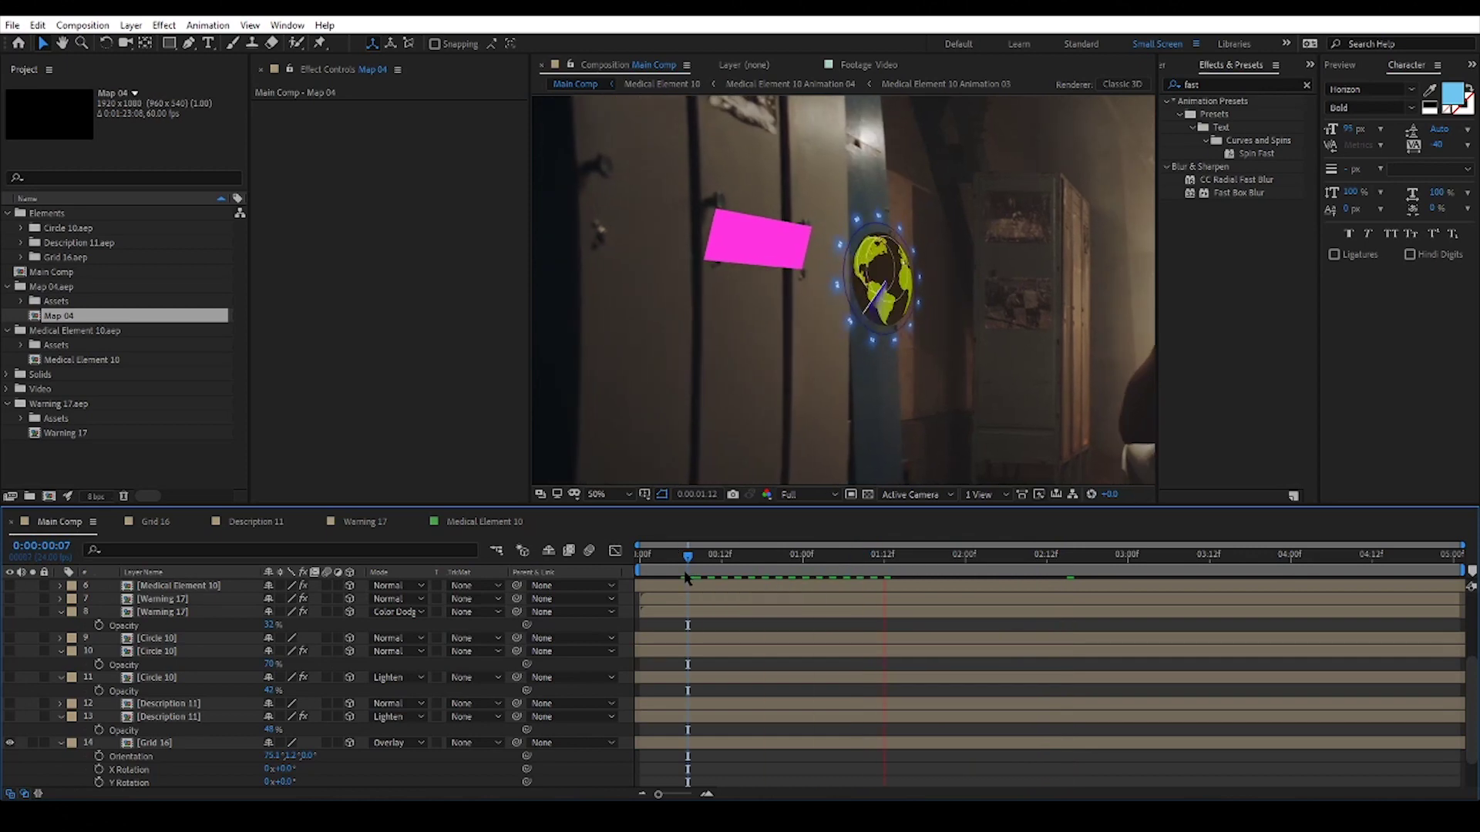
Step: Shift Map 04 in depth by setting its X position to 24963.4, and check its placement at the start of the clip
click(639, 558)
scroll(664, 651, up, 3)
scroll(927, 231, up, 1)
drag(871, 376, 851, 348)
click(1364, 555)
key(shift+p)
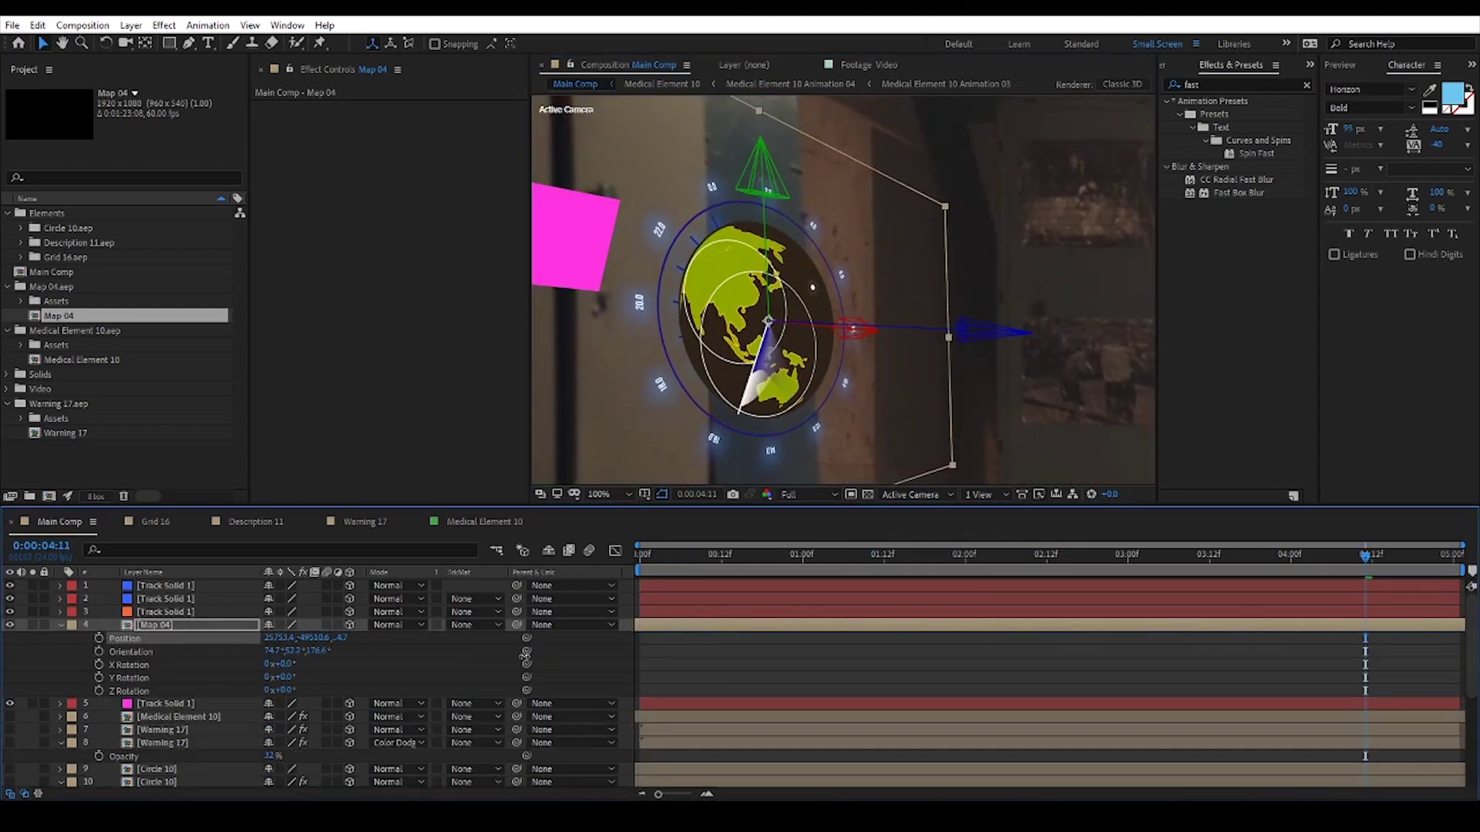
drag(334, 637, 208, 638)
key(Home)
scroll(925, 370, down, 1)
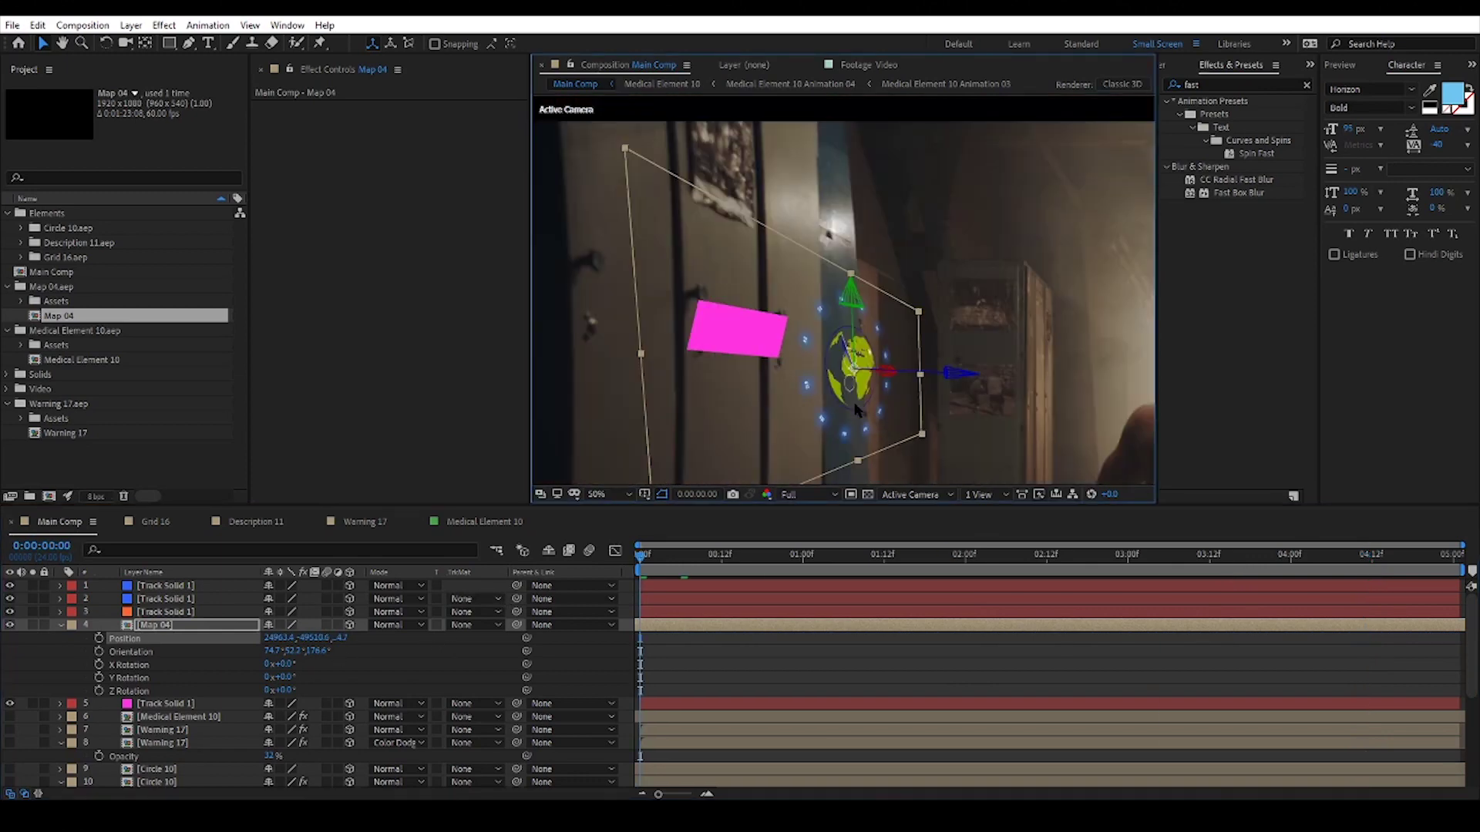
scroll(925, 417, up, 1)
scroll(826, 370, down, 1)
Step: Draw a four-sided Pen mask on Map 04 at 0:00:00:04 along the blue door's edge, keeping the wall area behind it
mouse_move(641, 555)
mouse_down()
mouse_move(1229, 555)
mouse_move(667, 555)
mouse_up()
scroll(859, 396, up, 1)
key(g)
click(859, 397)
click(885, 182)
click(753, 125)
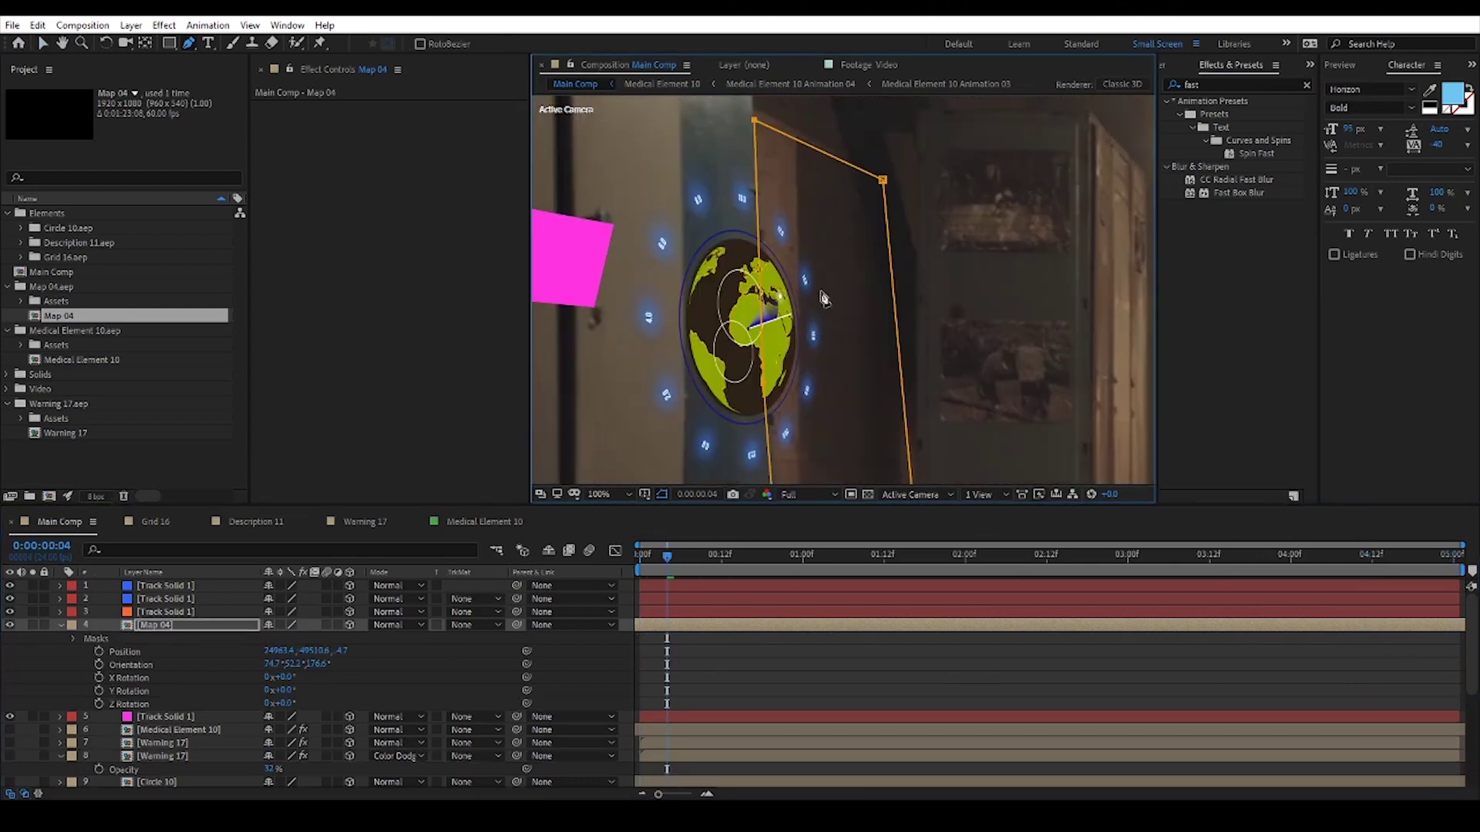
Step: Feather the Map 04 mask, keyframe its path at 0:00:00:00 and 0:00:05:00 to follow the door edge, and play back the result
key(Home)
scroll(822, 291, up, 1)
drag(817, 462, 802, 357)
key(v)
key(f)
drag(285, 651, 297, 652)
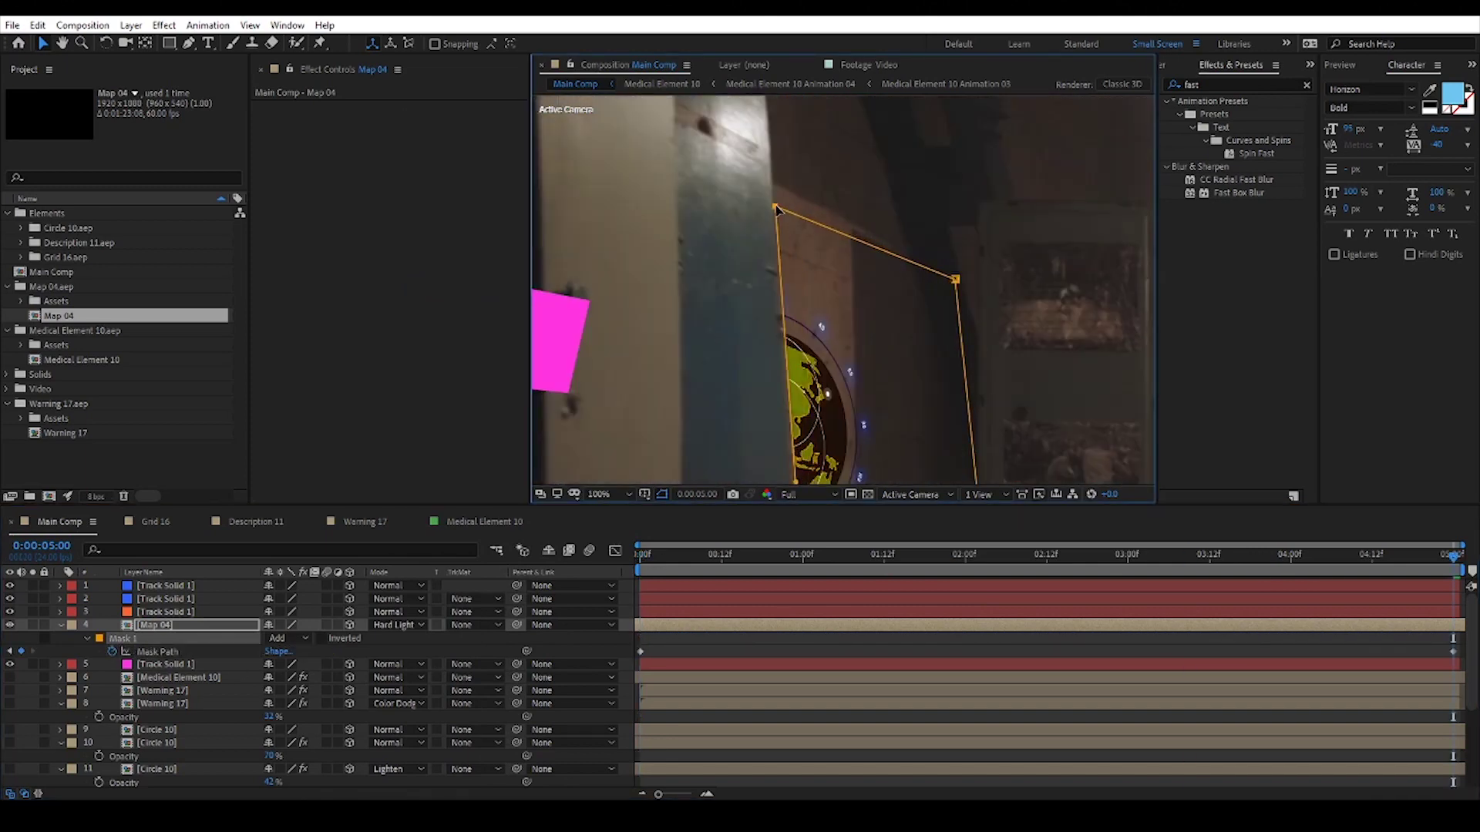
drag(817, 416, 803, 258)
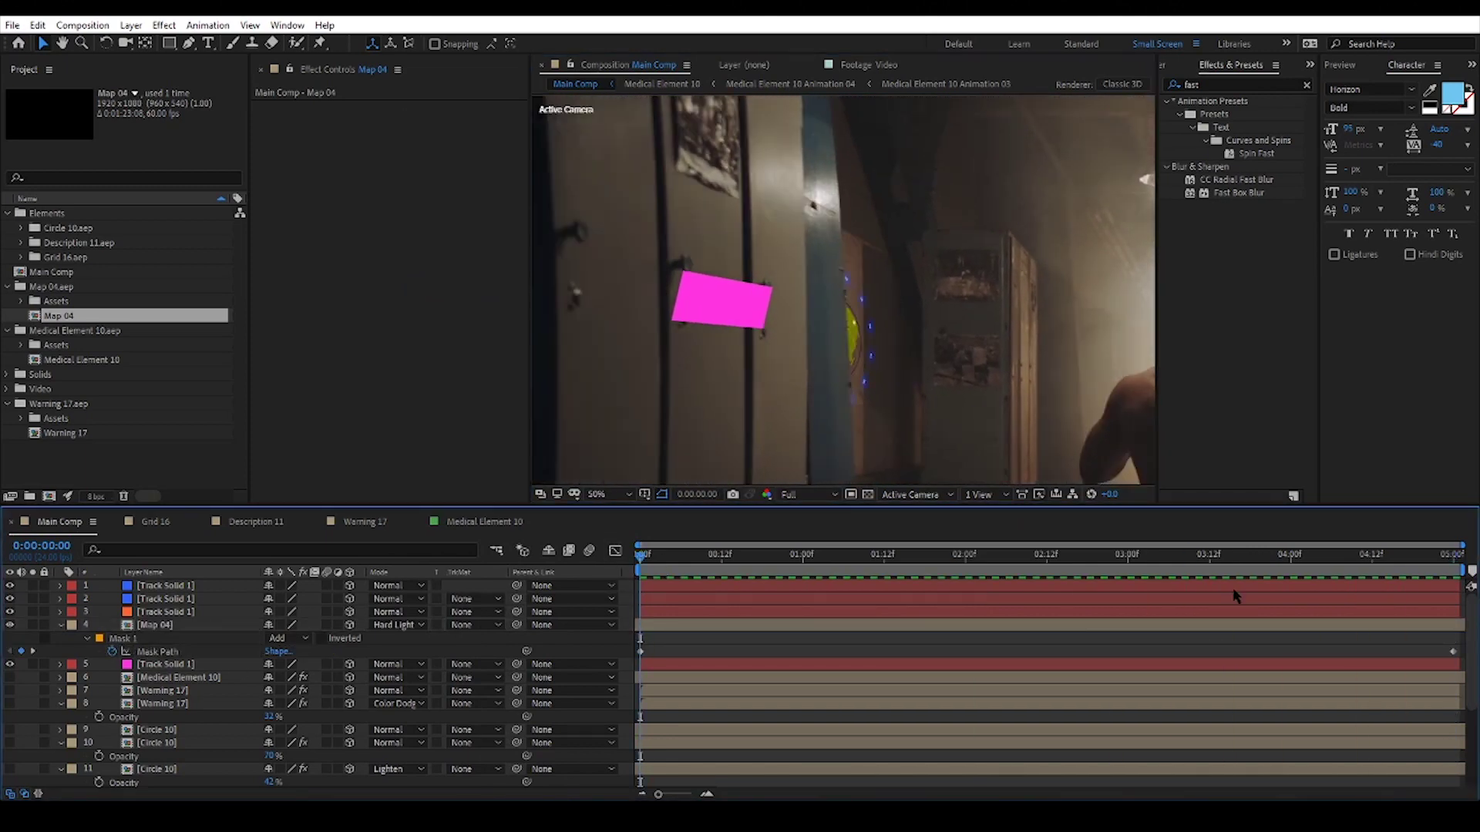
key(space)
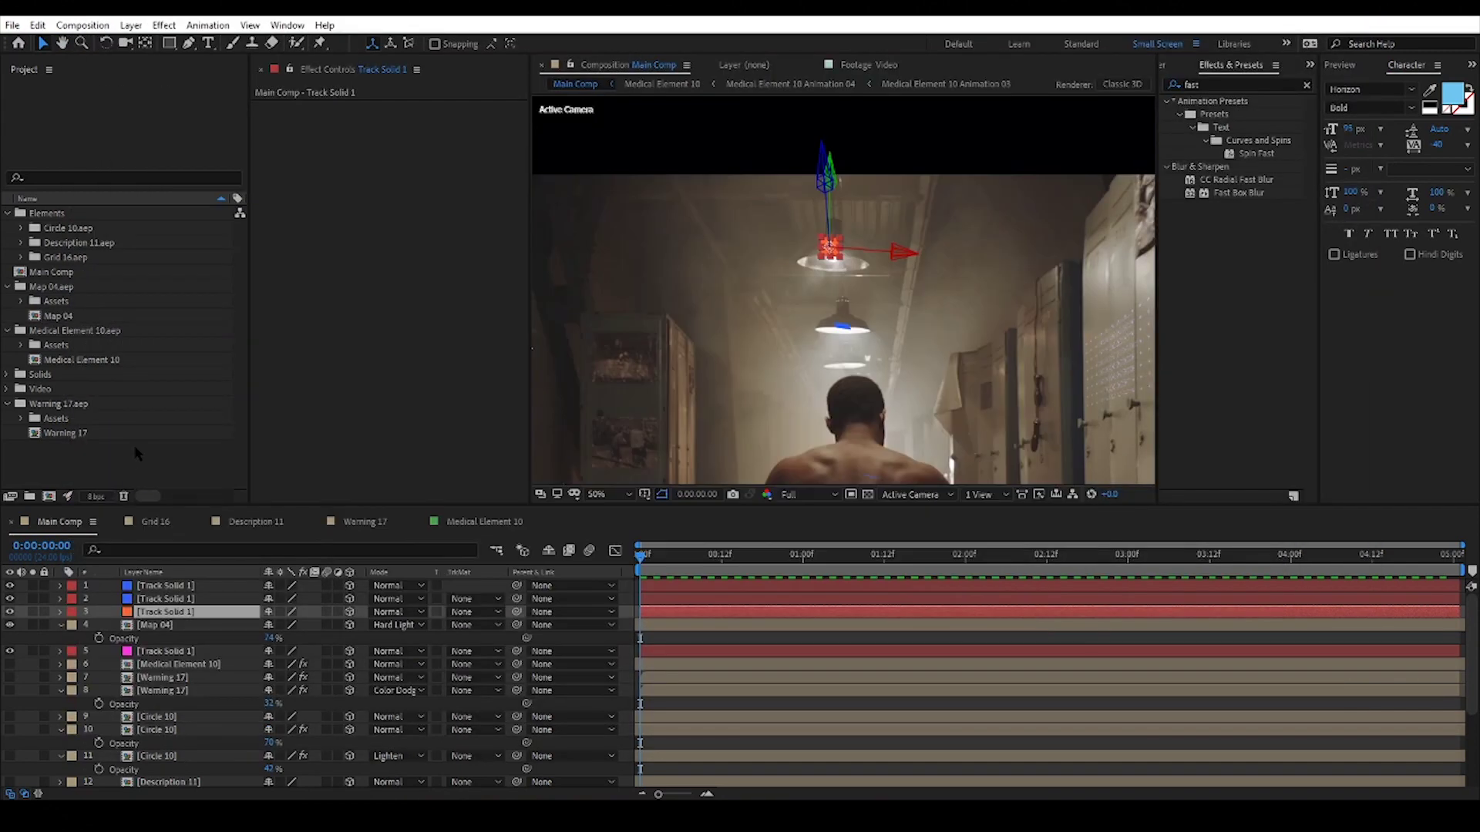
Step: File the imported element folders in Elements and replace two ceiling-lamp track solids with the imported Loading 15 comp
ctrl+click(54, 316)
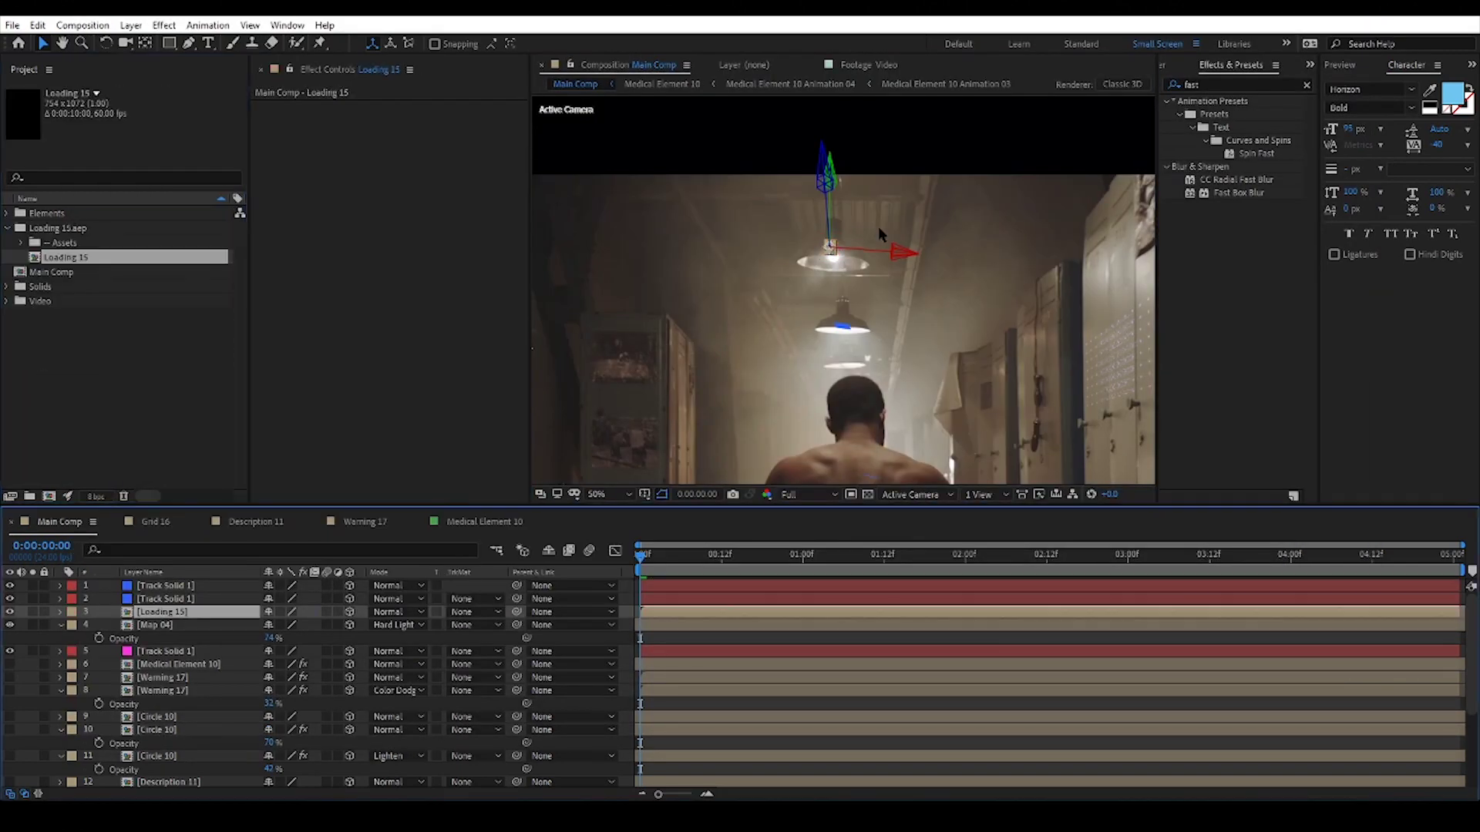
scroll(877, 225, up, 4)
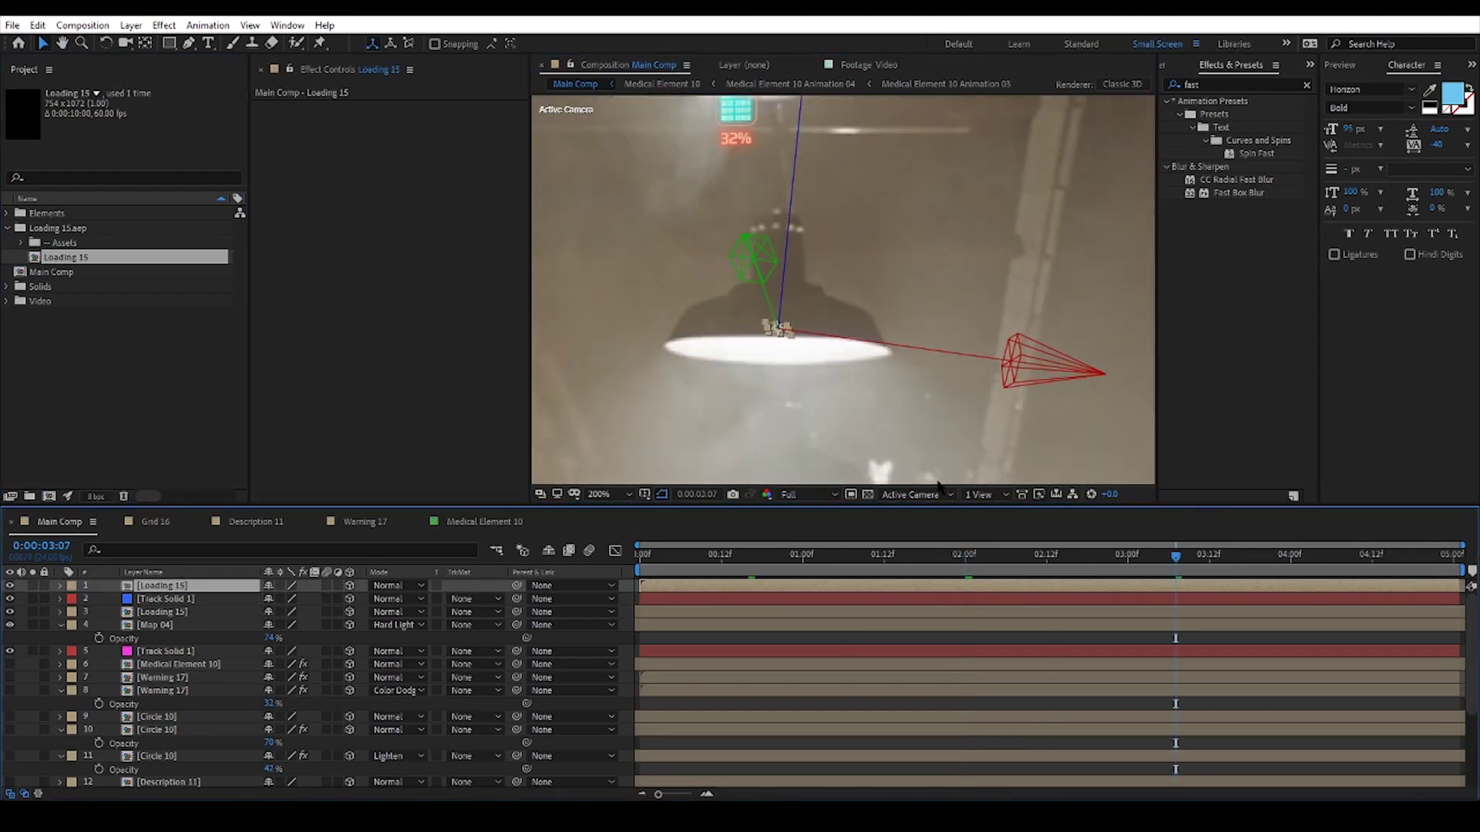
key(r)
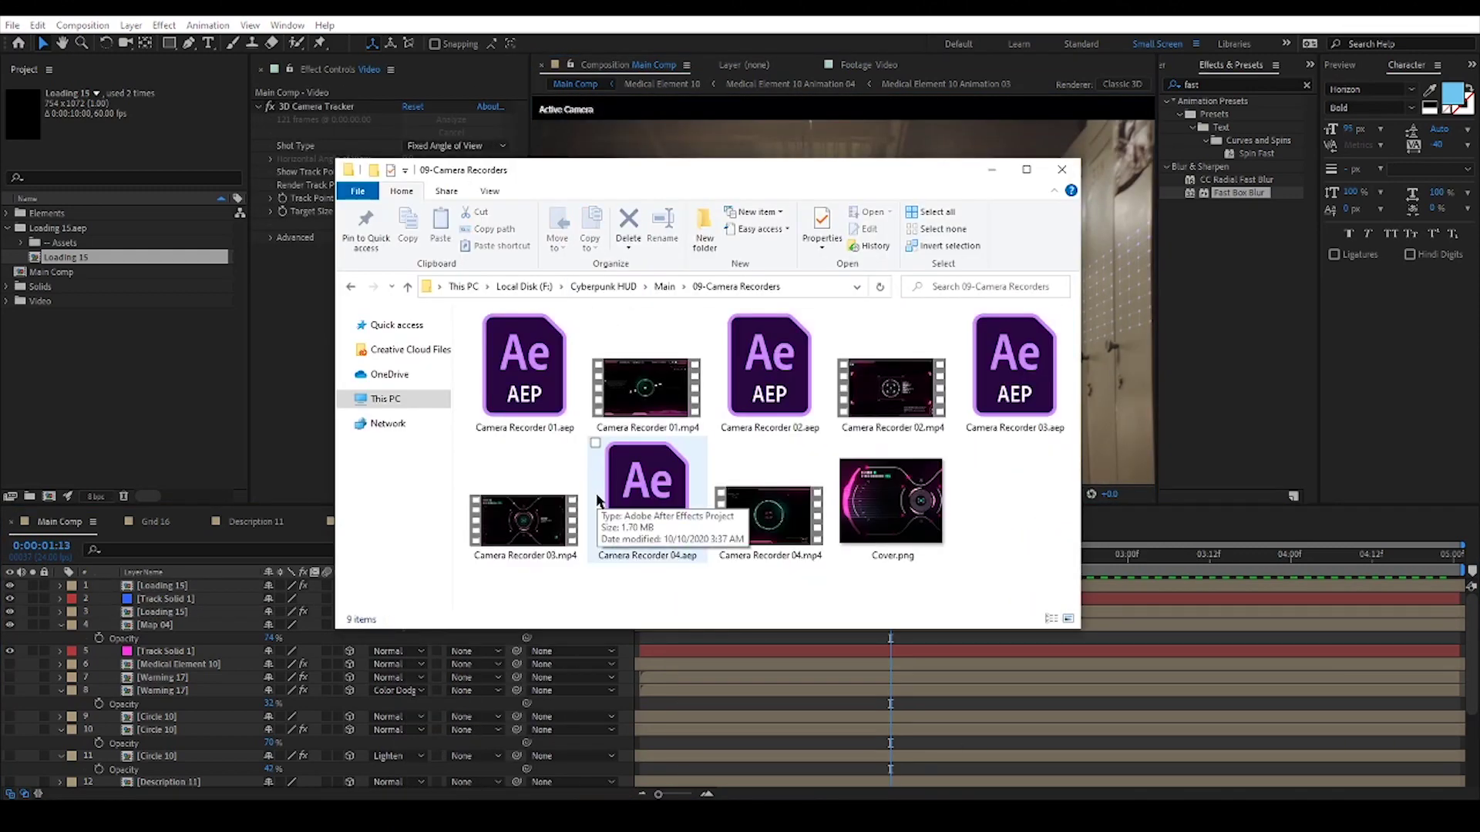
Step: Preview Camera Recorder 04.mp4 from the 09-Camera Recorders folder
double_click(712, 537)
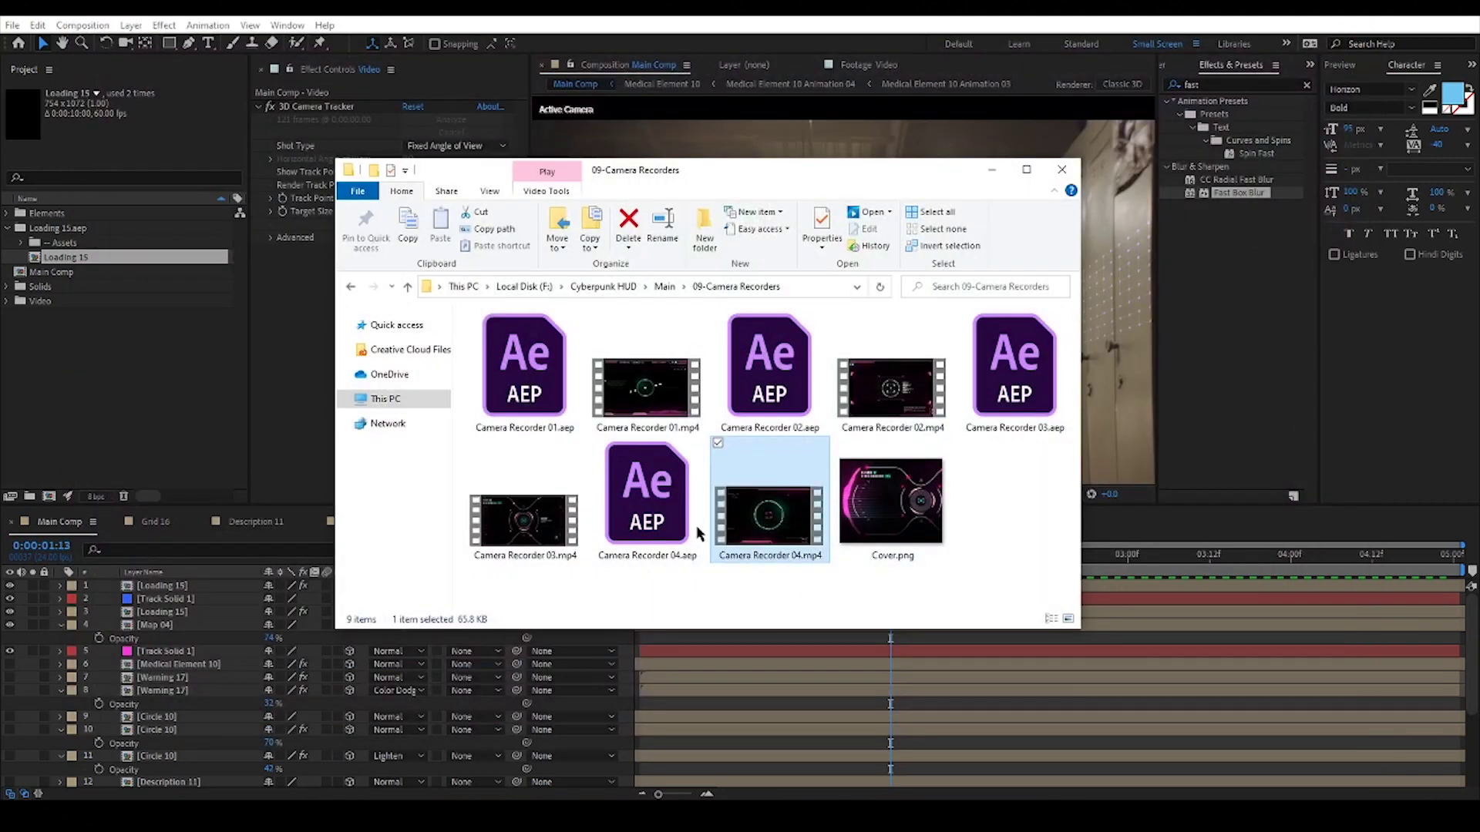
Step: Import Camera Recorder 04.aep and open its Camera Recorder 04 comp at 0:00:03:12
click(670, 527)
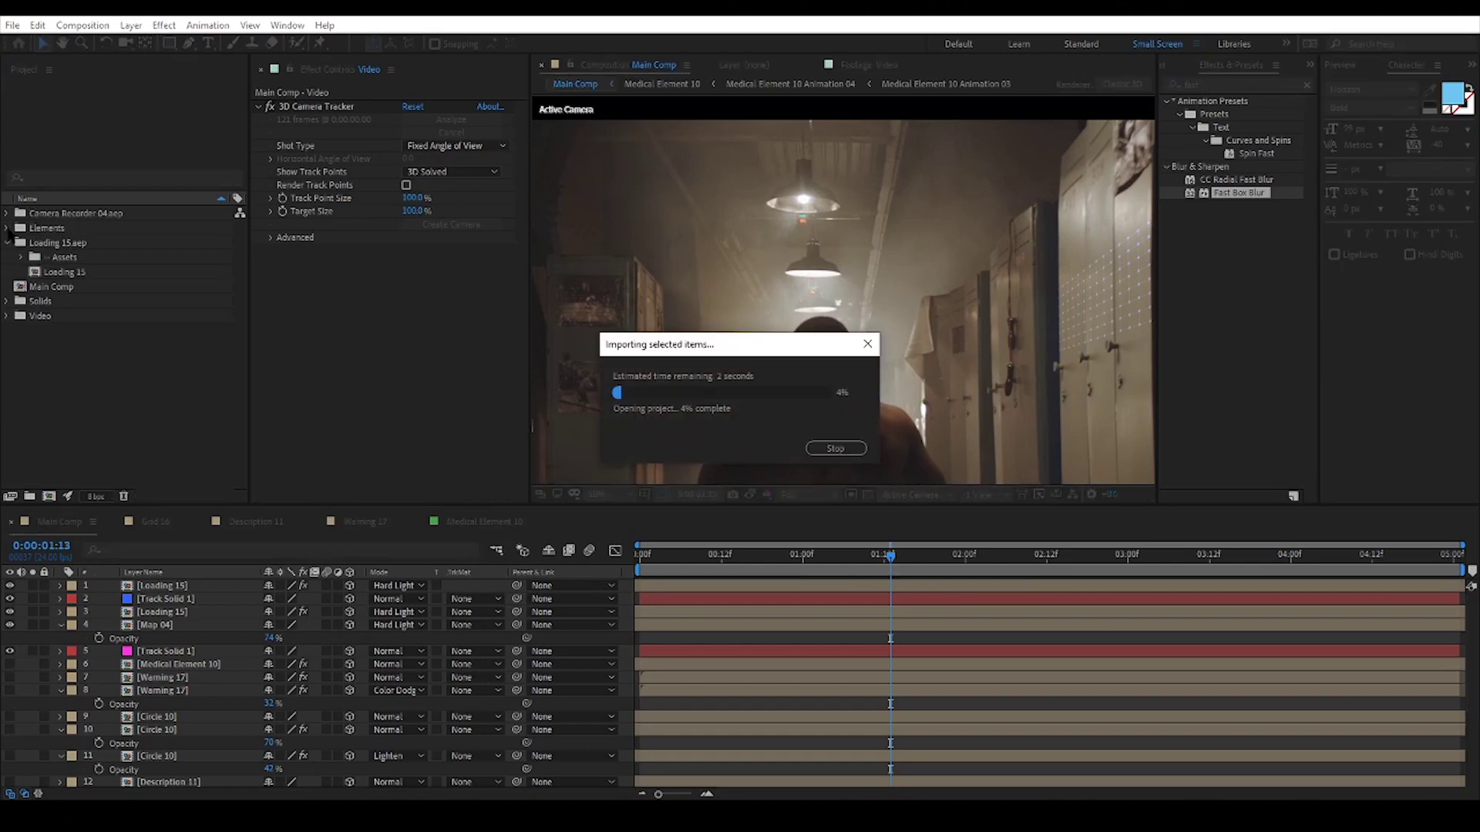
click(7, 242)
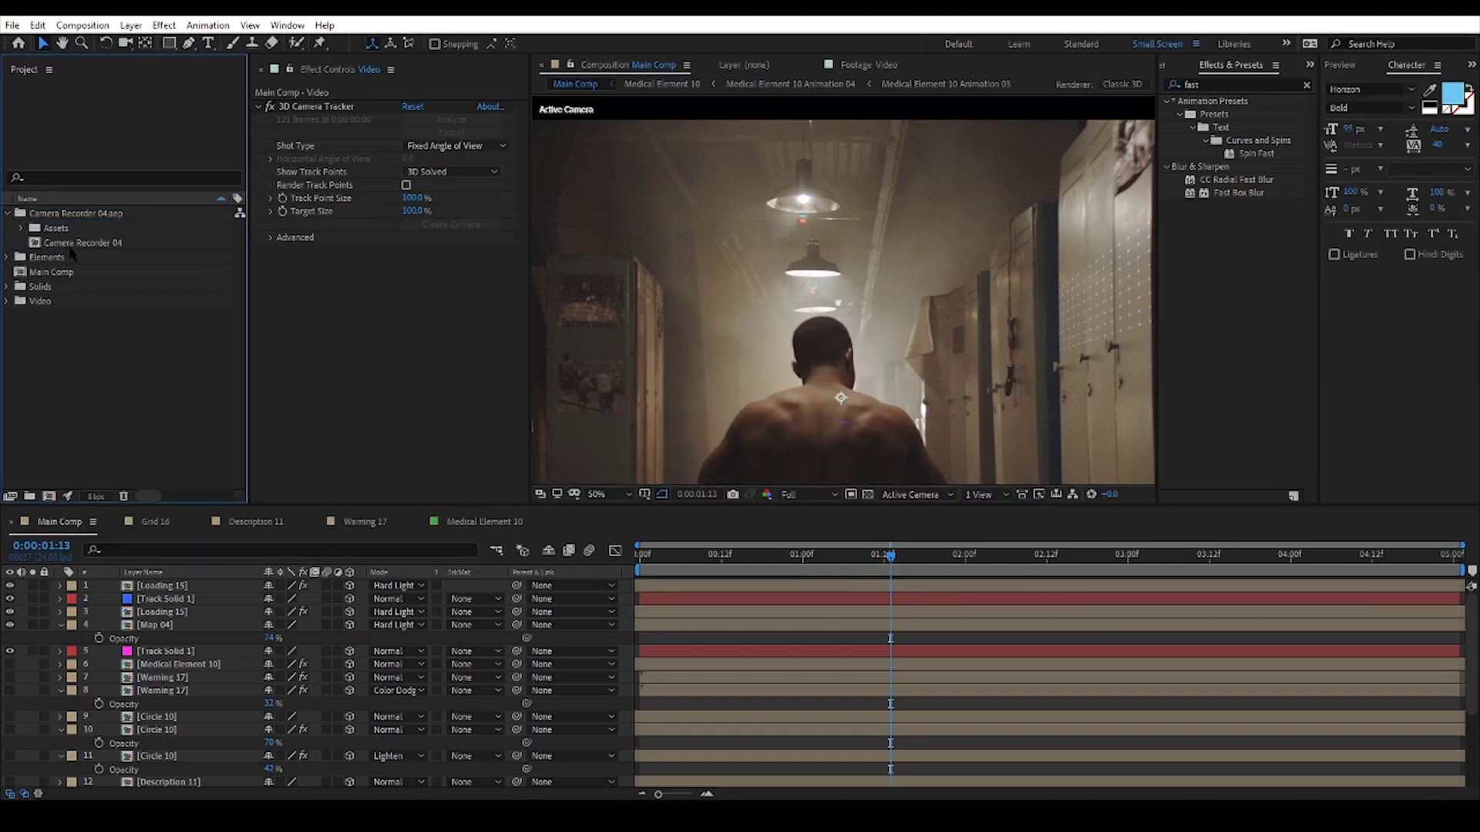
double_click(76, 241)
drag(727, 557, 934, 584)
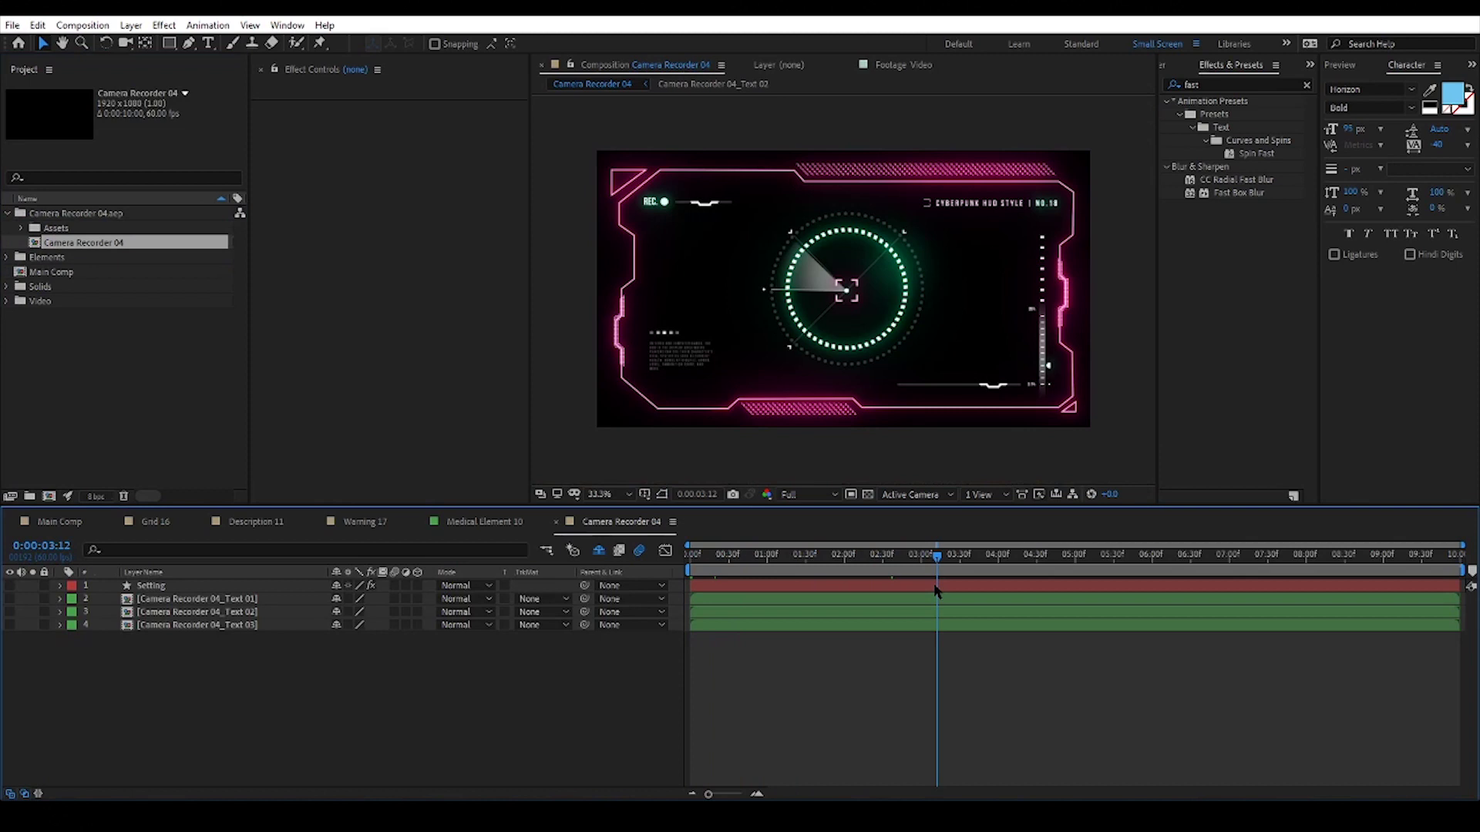
Step: Change Light Color 01 on the Setting layer to green and add the Video Screen footage beneath all the HUD layers
click(146, 572)
click(158, 585)
click(410, 187)
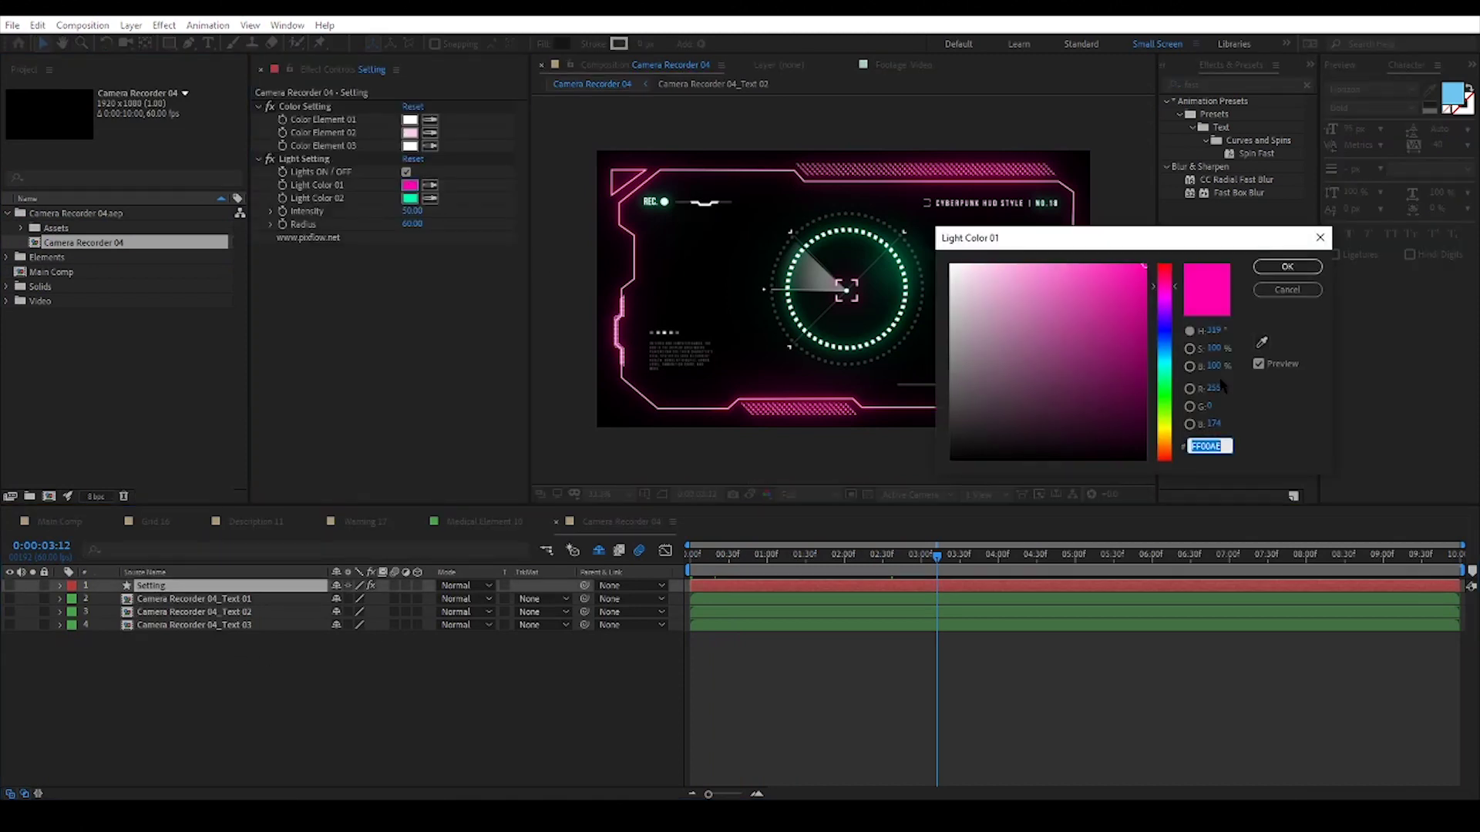
click(1164, 382)
click(1286, 267)
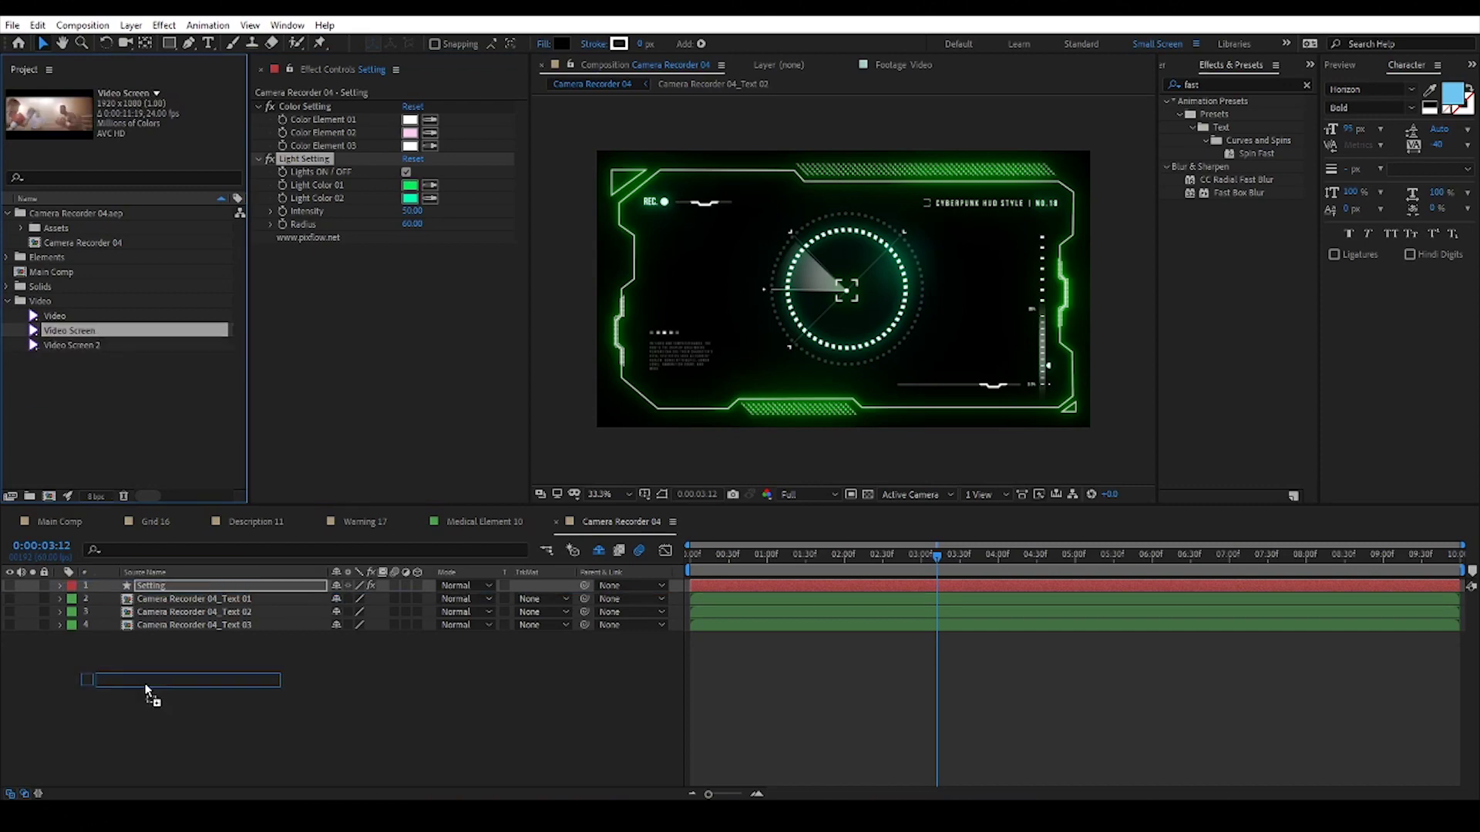
drag(147, 691, 147, 692)
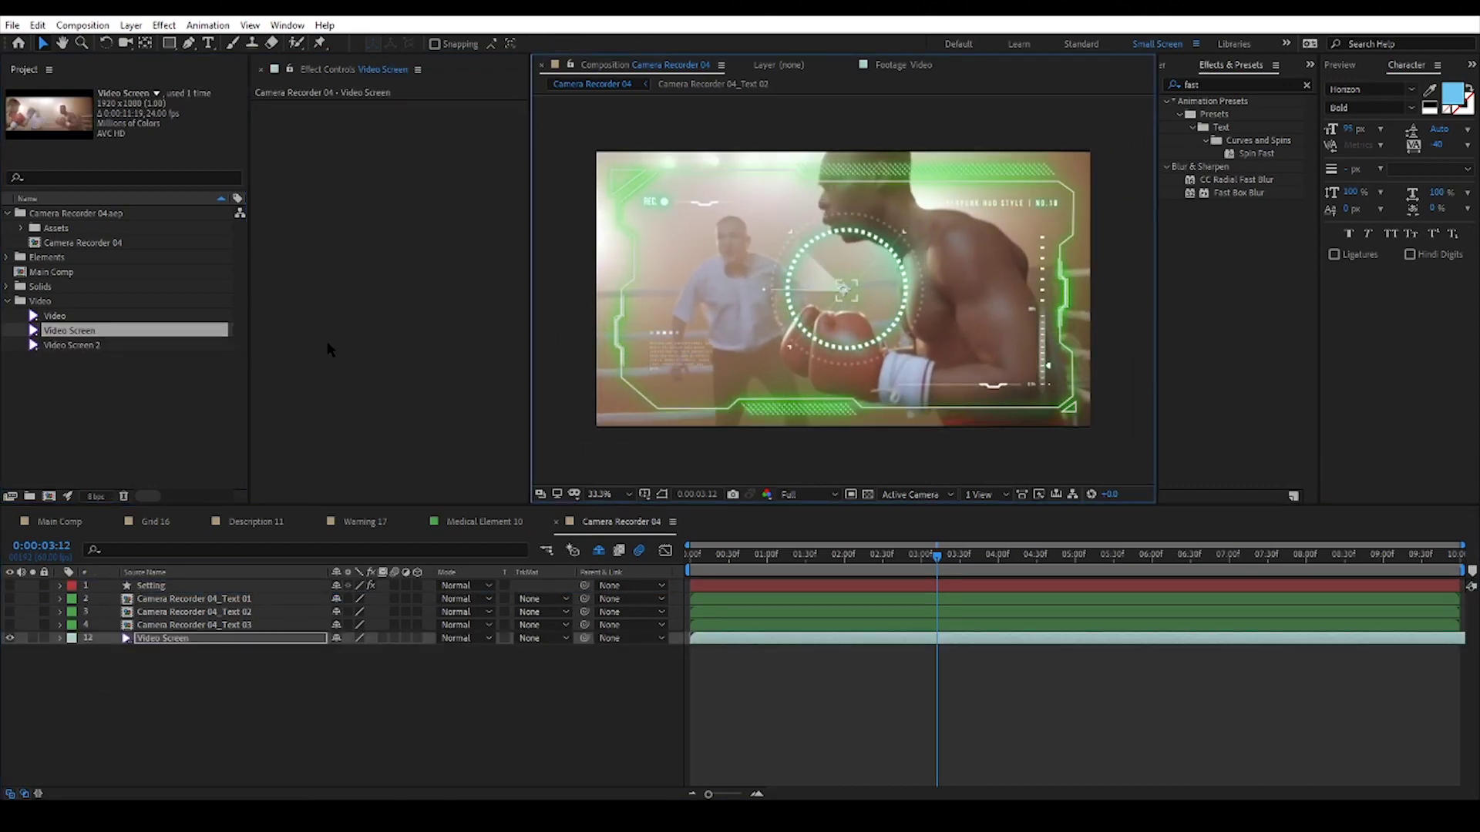
scroll(858, 306, down, 1)
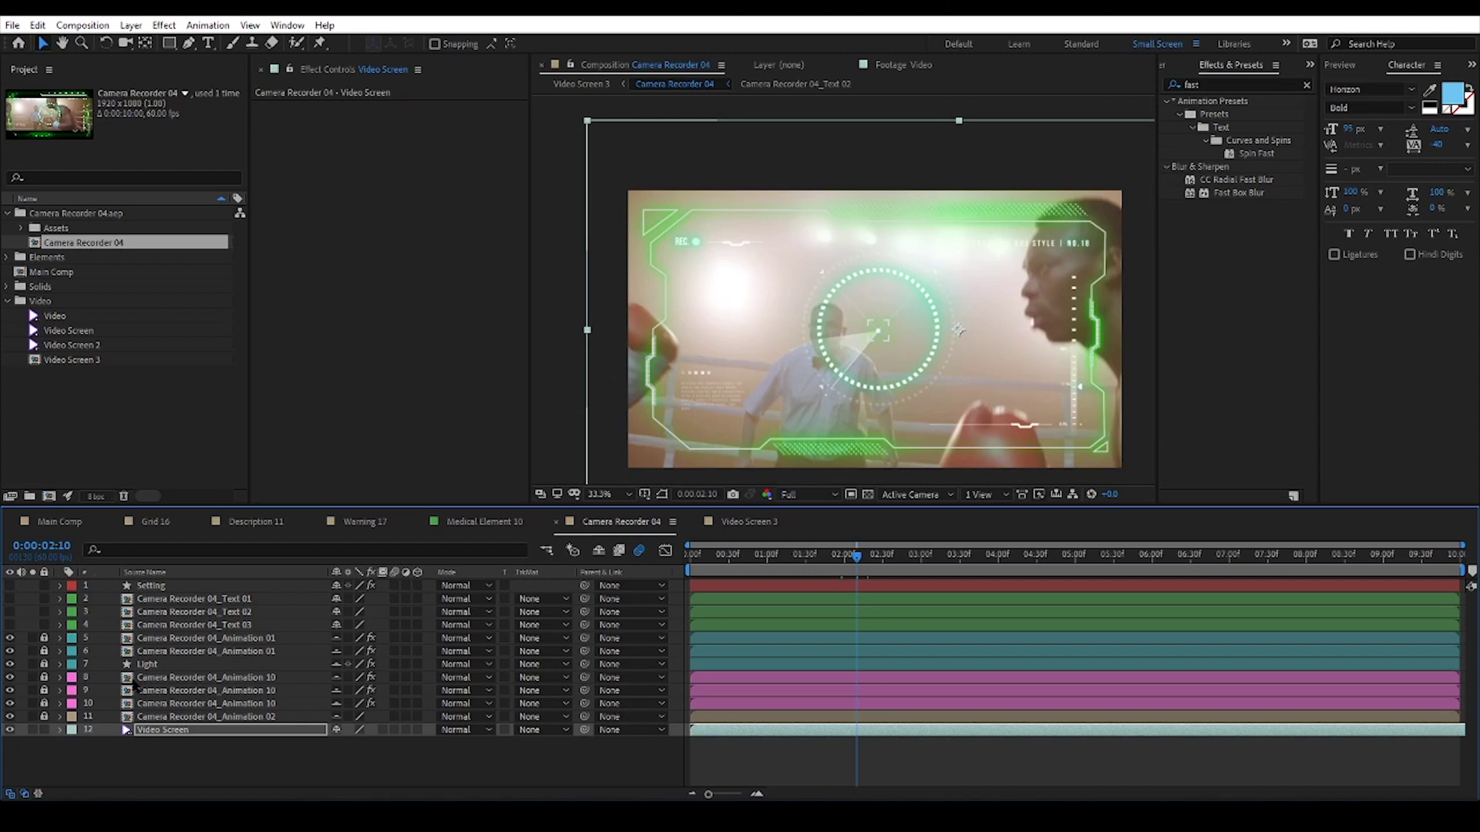
Step: Copy the Frame shape layer from the nested Camera Recorder 04_Animation 11 comp into Camera Recorder 04, directly above Video Screen
double_click(164, 691)
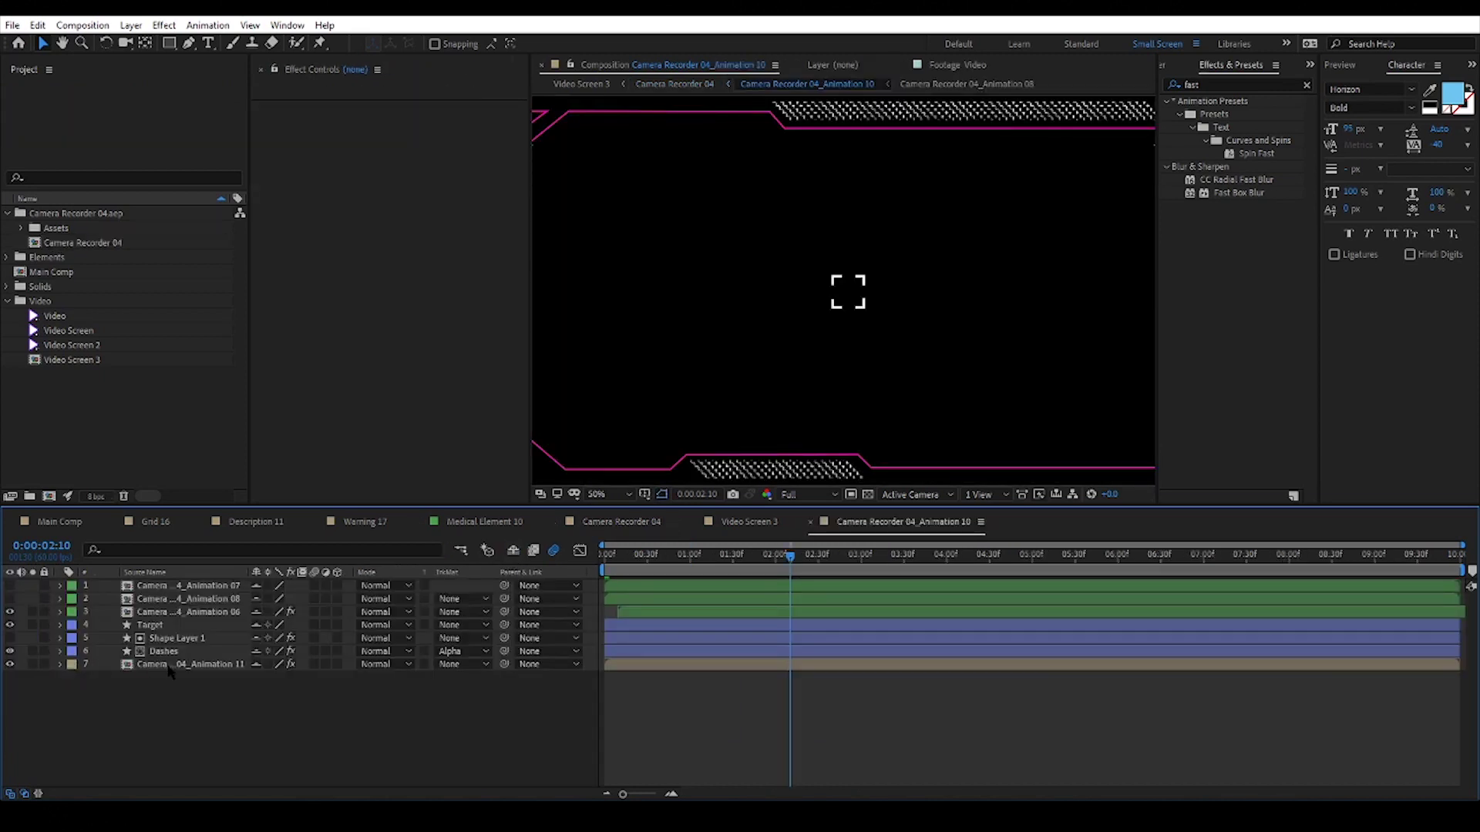
double_click(169, 667)
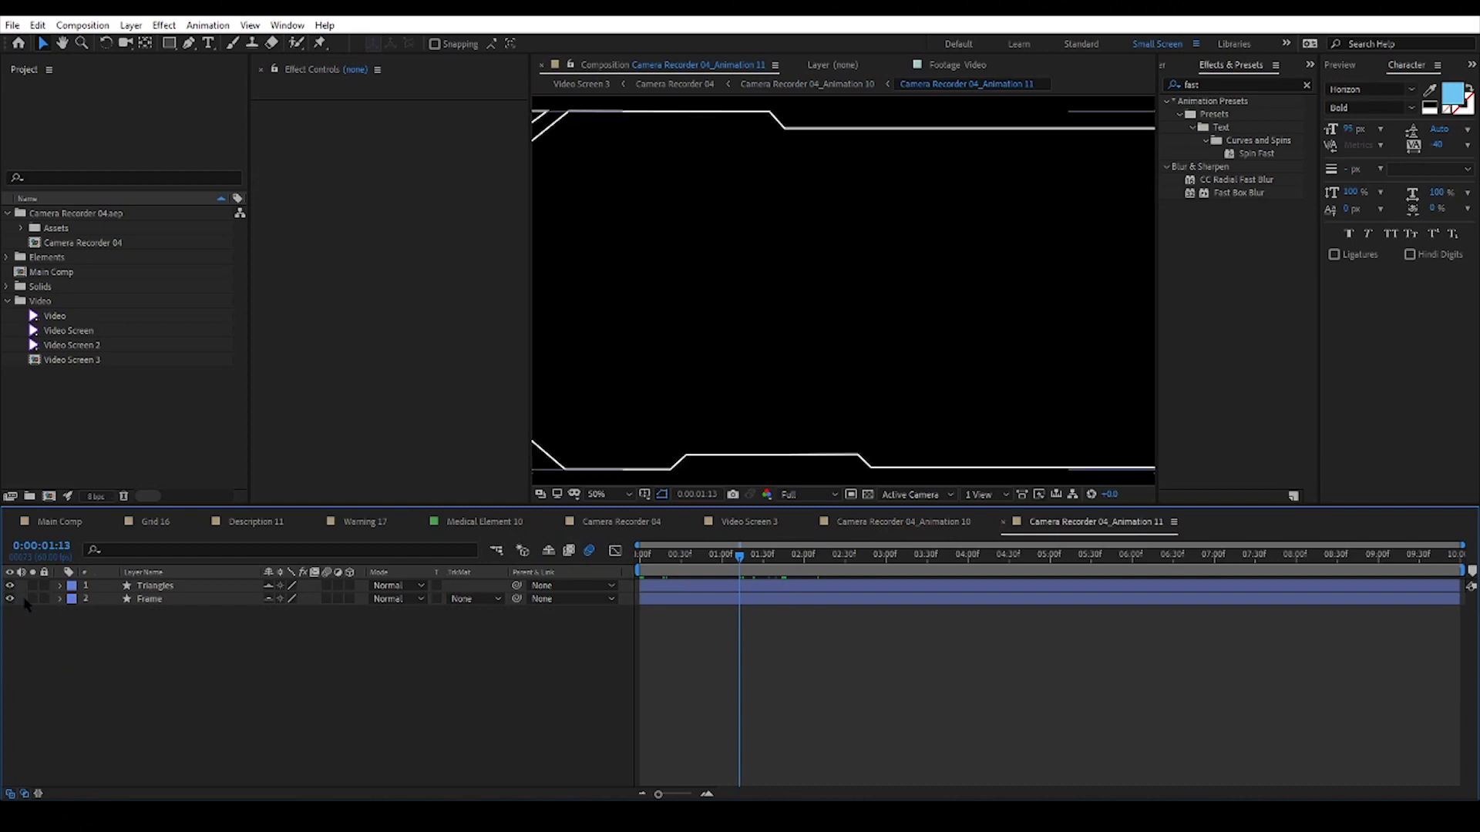
click(647, 522)
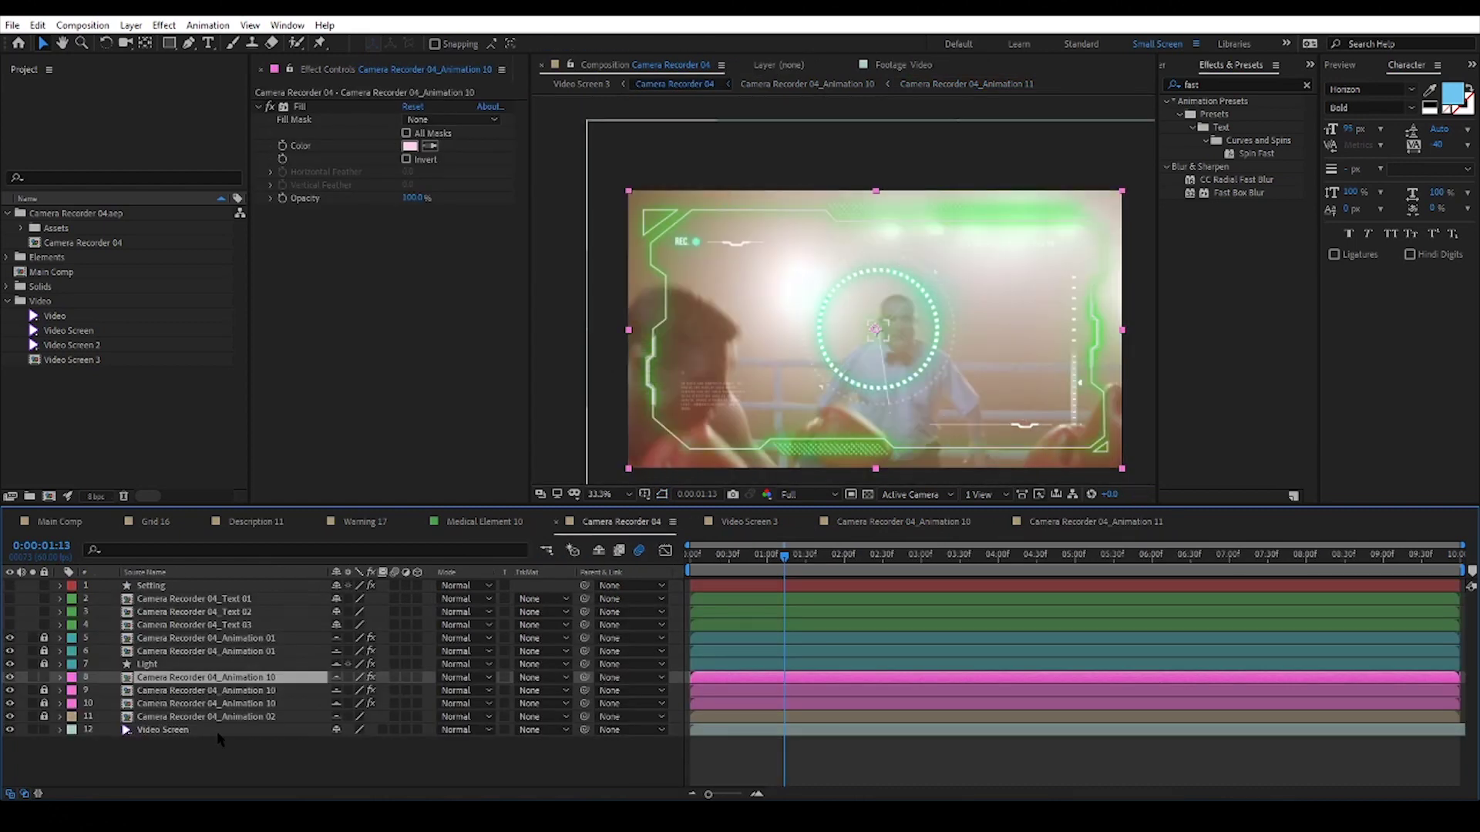
key(ctrl+v)
click(30, 678)
drag(208, 678, 211, 744)
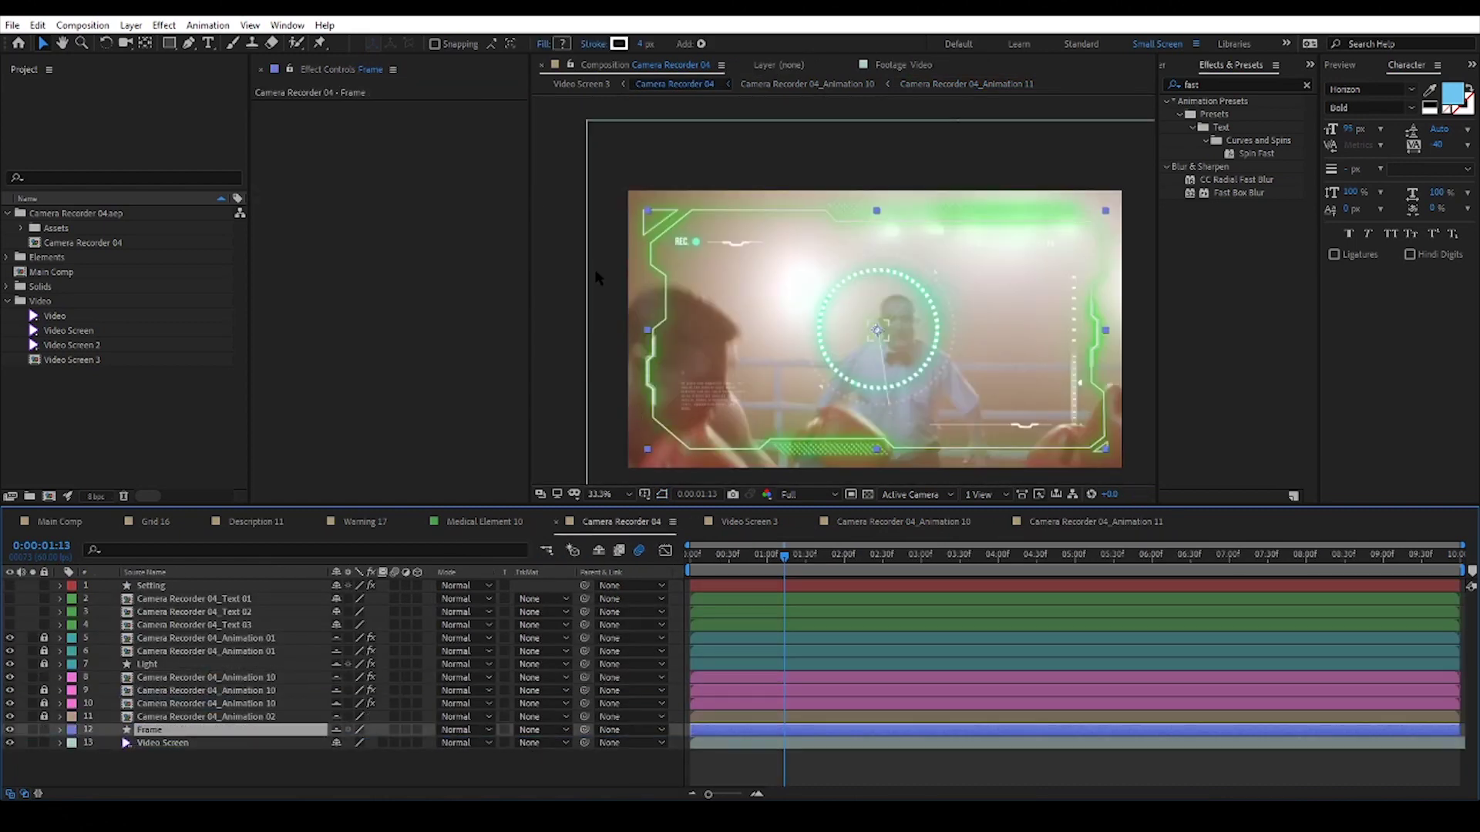
Step: Add a red Fill to the Frame shape layer's contents
click(60, 730)
click(73, 743)
click(87, 756)
scroll(123, 741, down, 3)
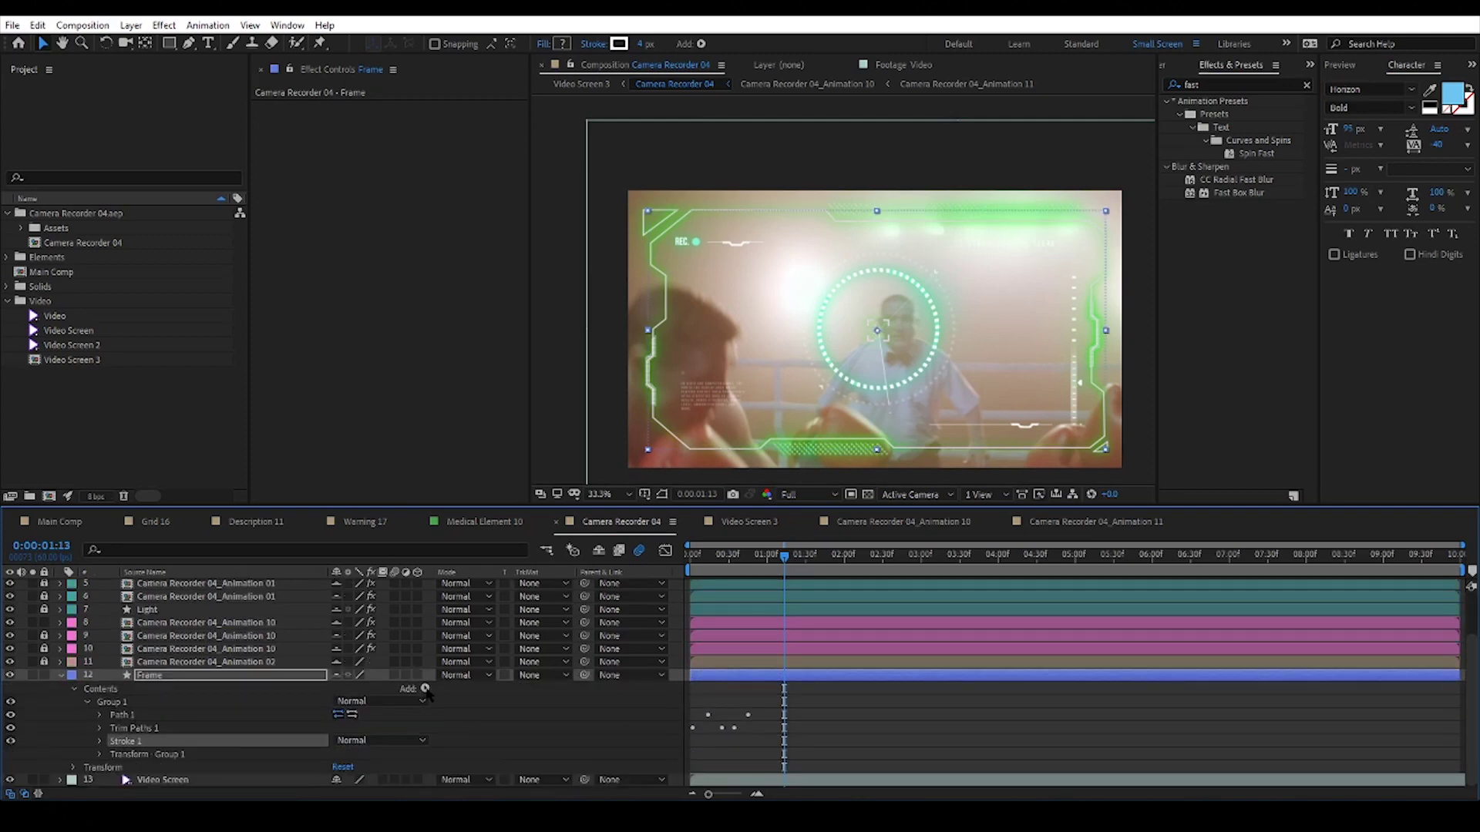
click(426, 688)
click(560, 442)
Step: Matte Video Screen with the Frame layer's alpha and adjust the footage's position inside the frame
click(60, 675)
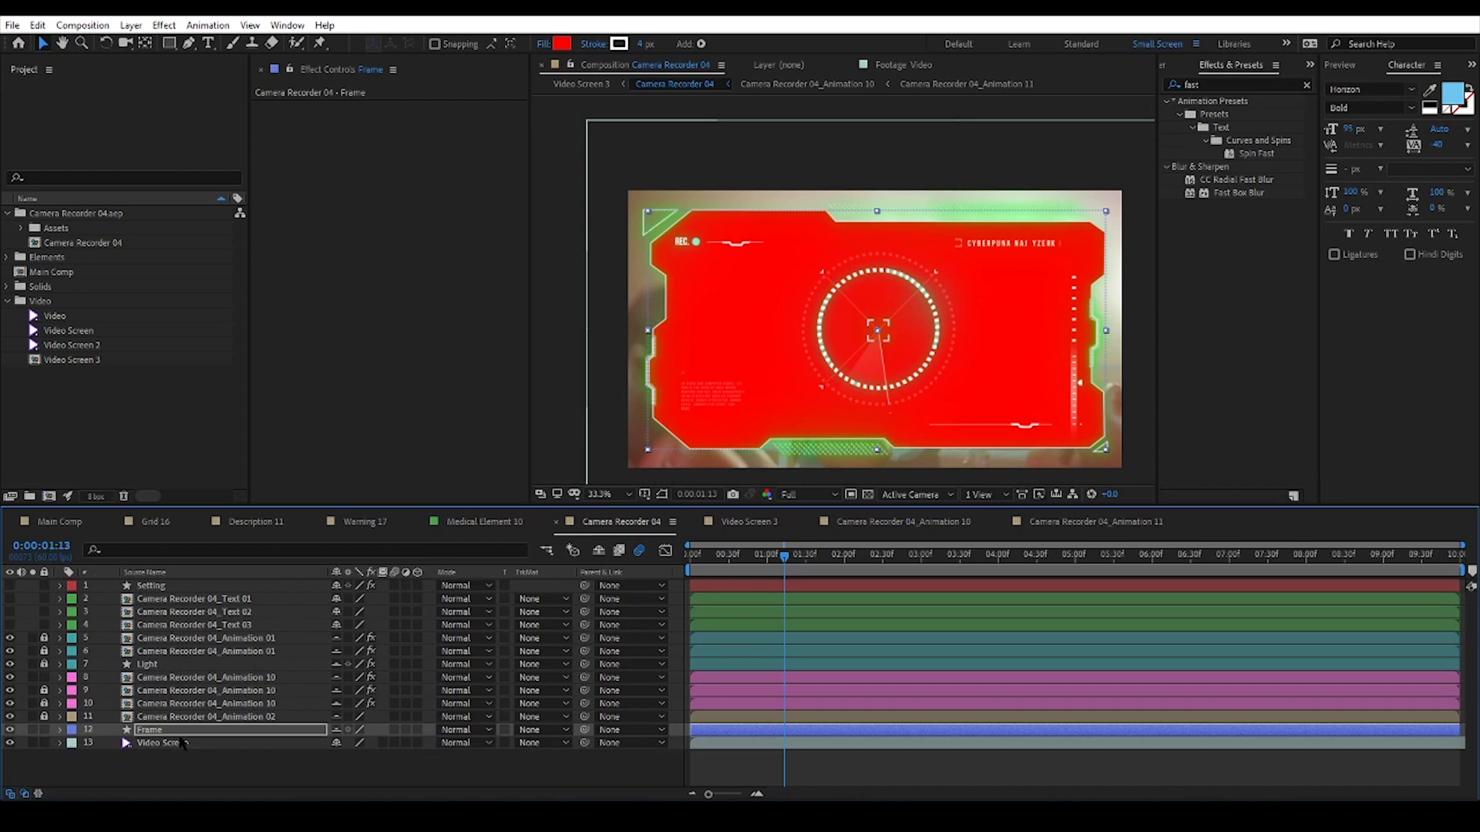
click(185, 742)
click(539, 743)
click(578, 676)
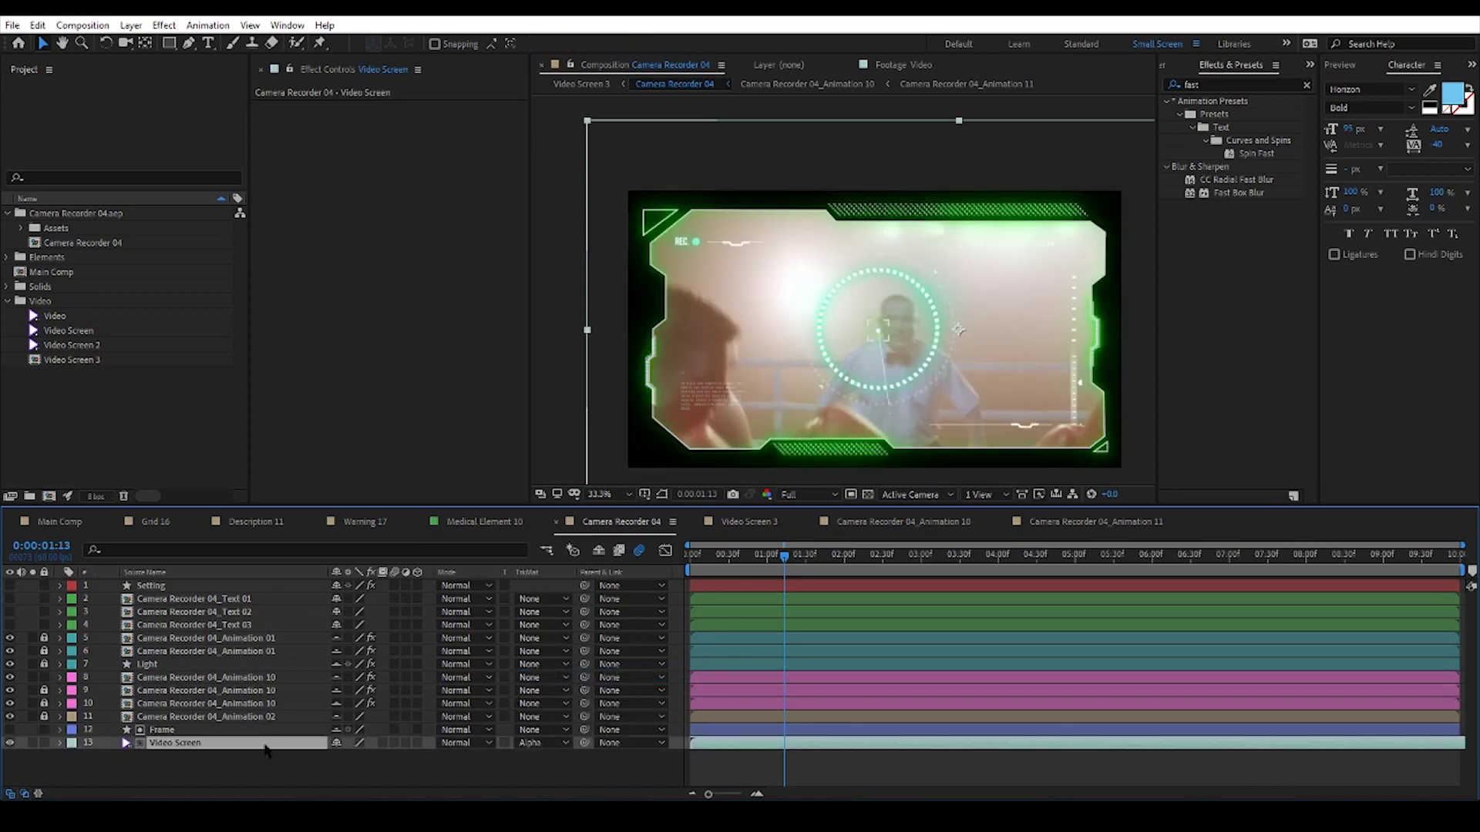
scroll(1000, 234, down, 1)
drag(1085, 206, 895, 292)
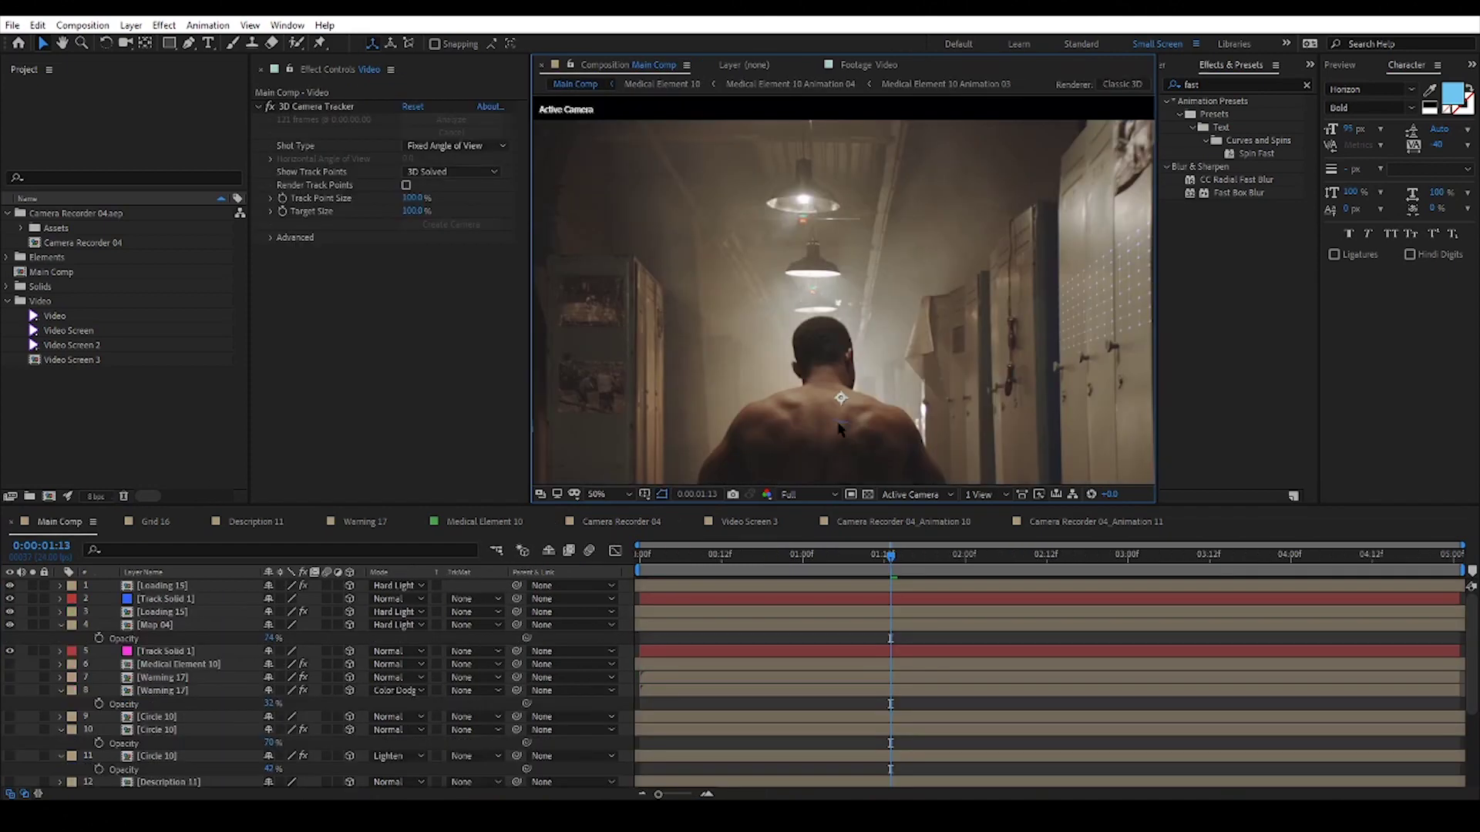
Step: Delete the Video Screen 3 comp from the project and replace the track solid on the man's back with Camera Recorder 04
click(72, 359)
key(Delete)
click(779, 426)
scroll(873, 200, up, 4)
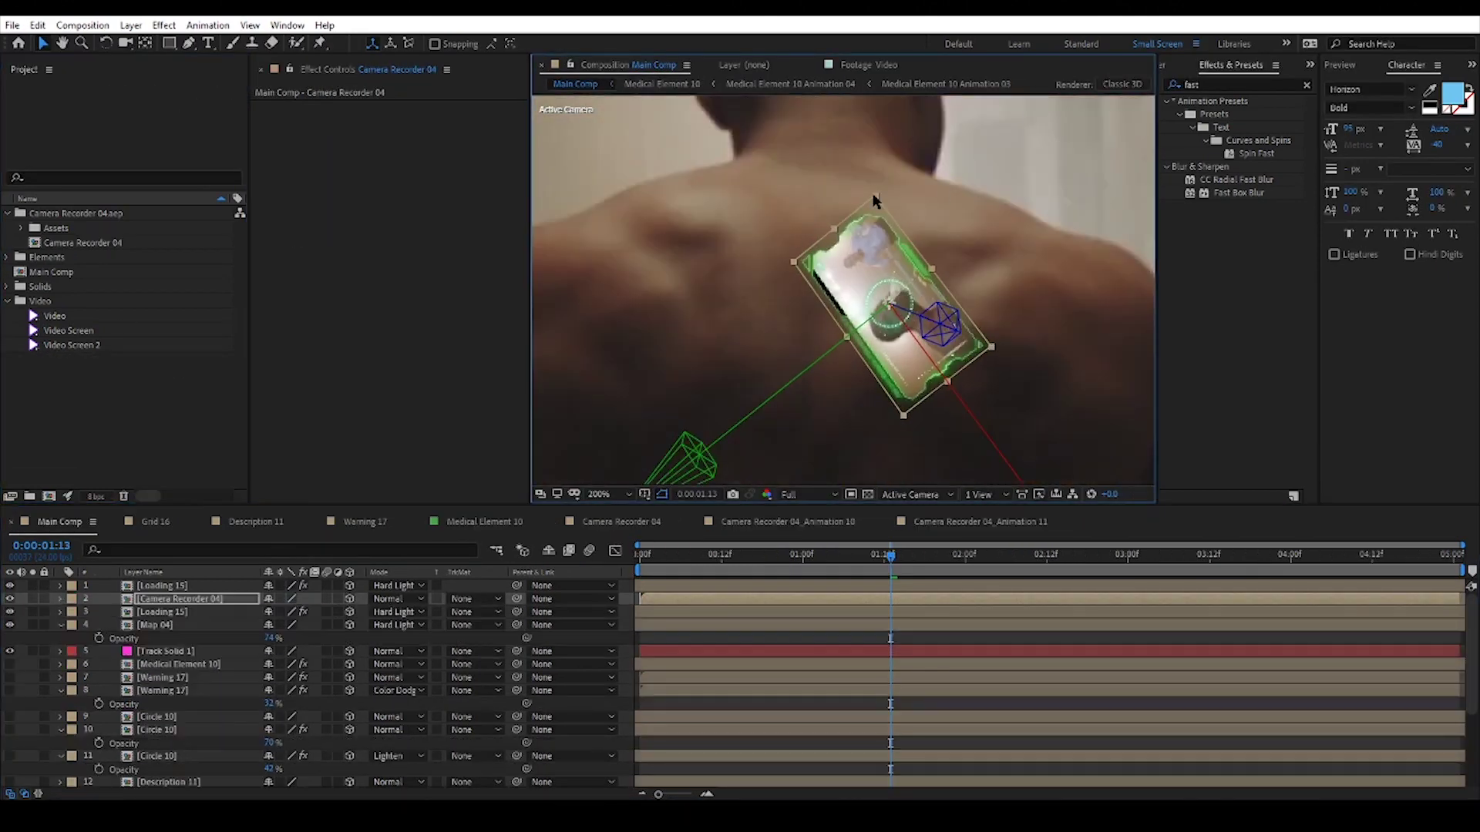
Step: Rotate, enlarge and reposition the Camera Recorder 04 layer so that it faces the camera upright at the man's head
key(w)
drag(875, 200, 986, 356)
key(s)
key(r)
drag(296, 612, 324, 615)
key(w)
scroll(991, 262, down, 1)
drag(991, 262, 904, 261)
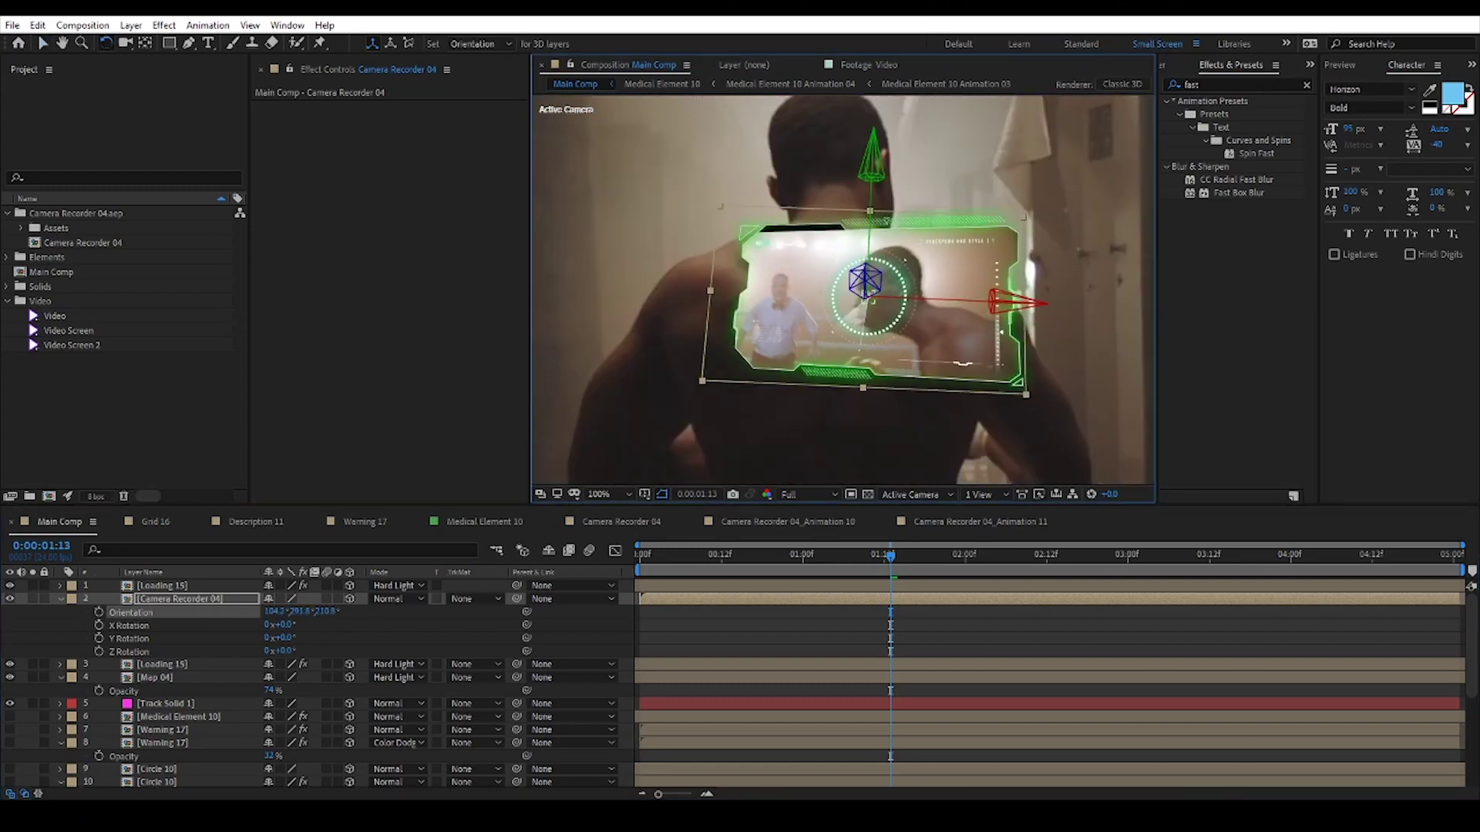
scroll(905, 261, down, 1)
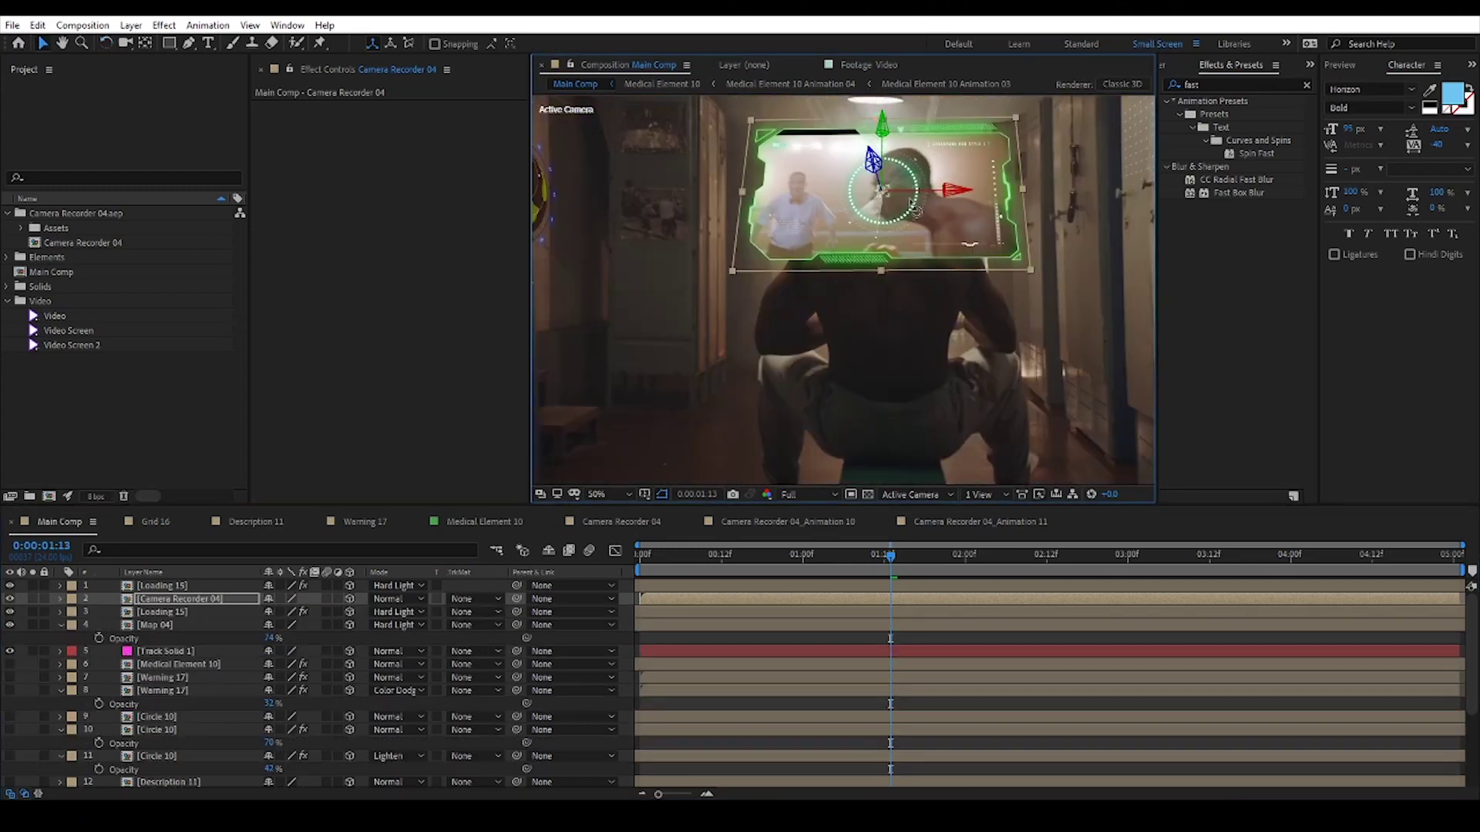
Step: Play back the screen placement from the start and check the footage inside the Camera Recorder 04 comp
key(Home)
key(space)
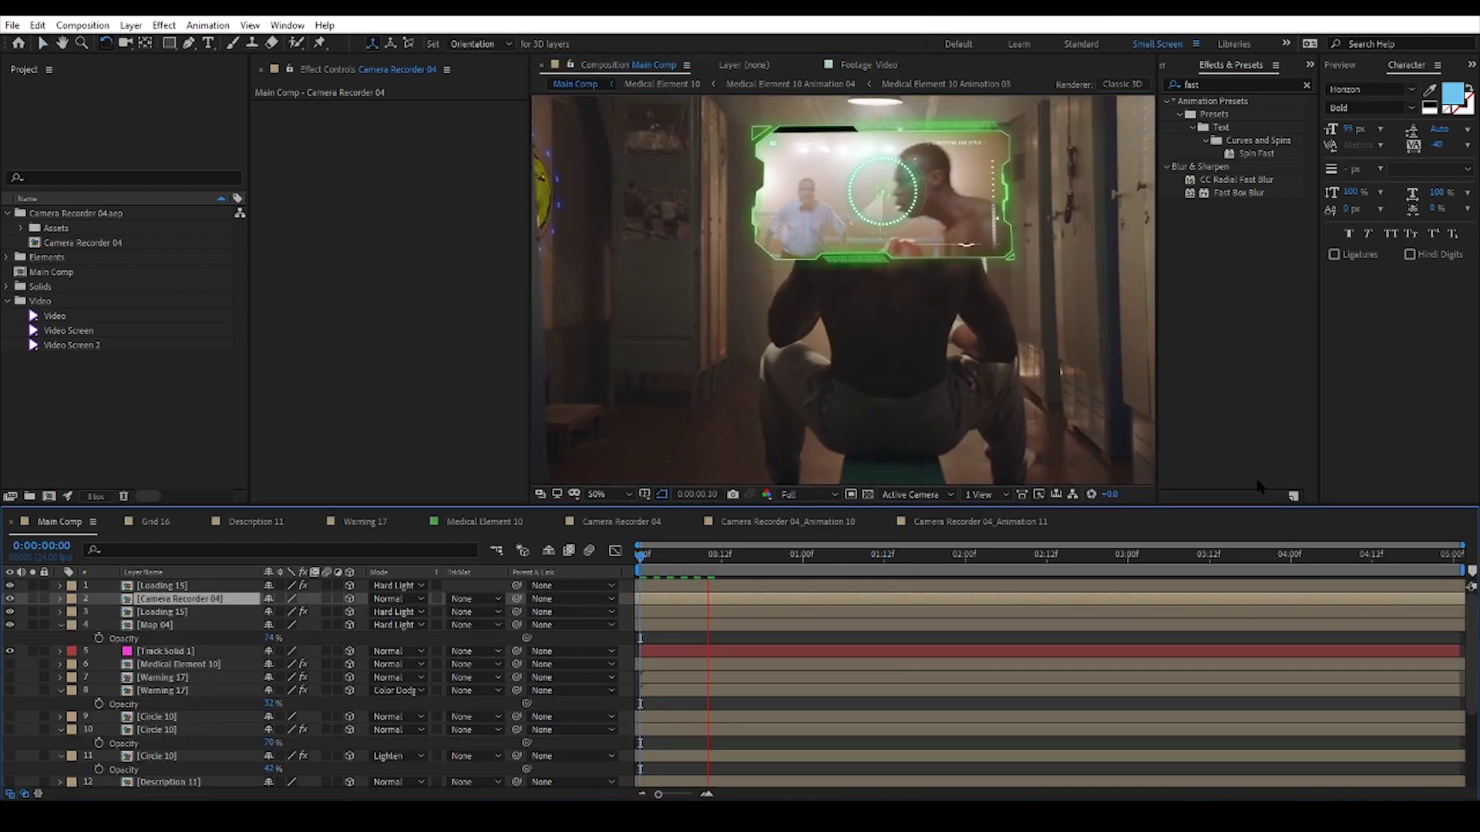
click(940, 289)
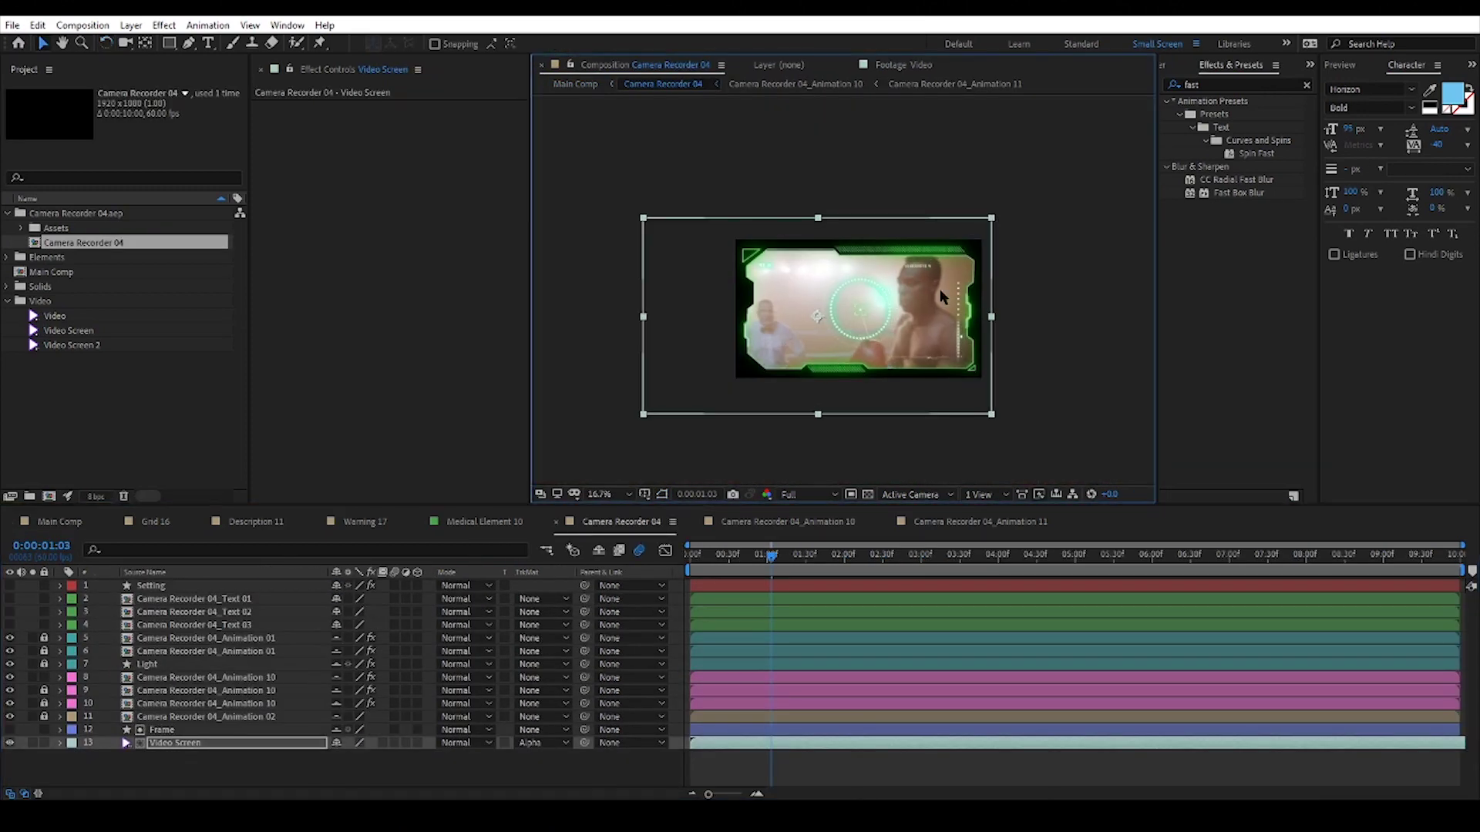
click(60, 522)
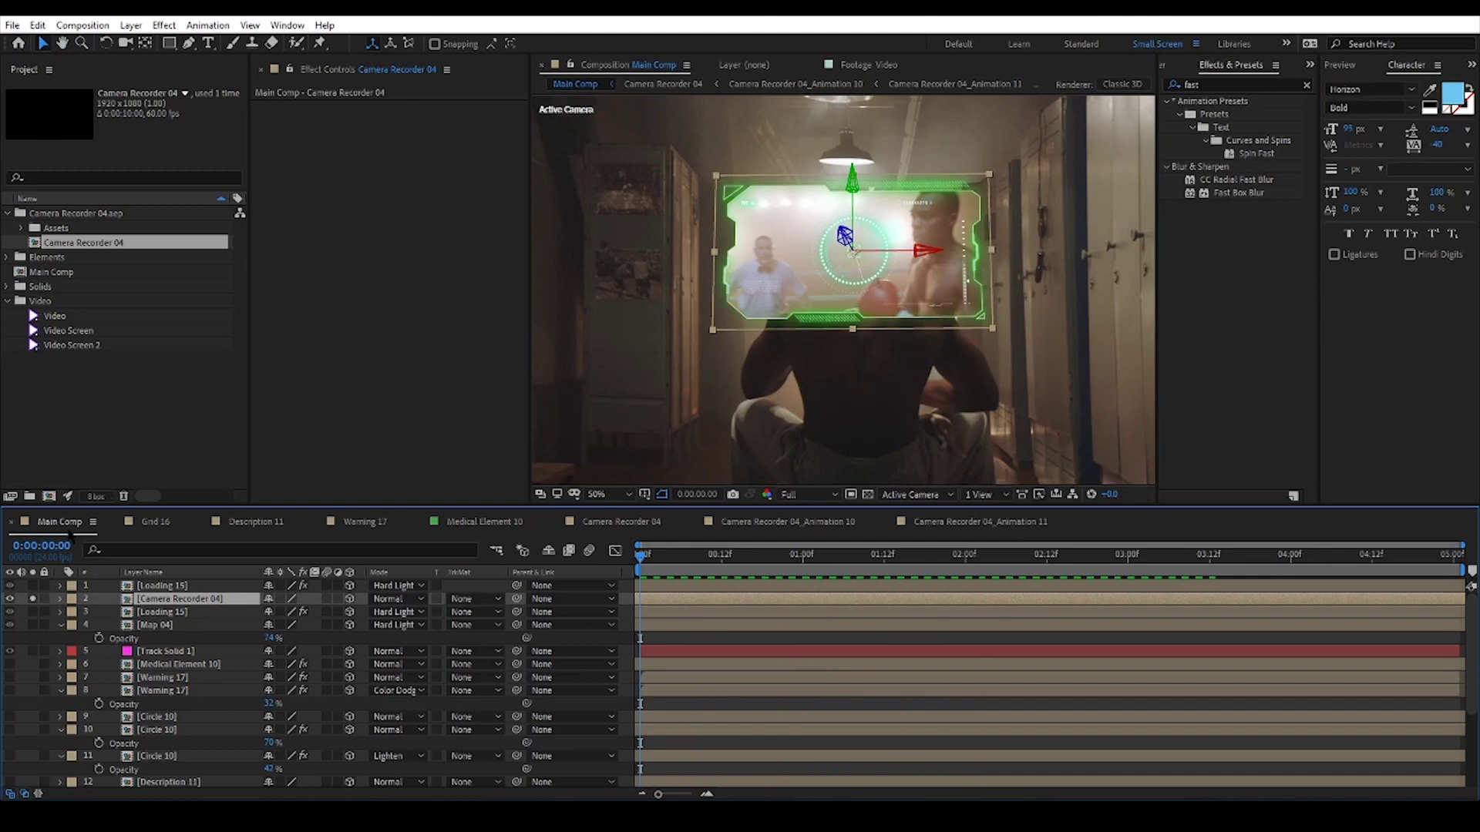
Step: Duplicate the Video layer to the top of Main Comp and remove the copy's 3D Camera Tracker effect
key(ctrl+v)
click(678, 386)
scroll(167, 759, down, 3)
drag(164, 781, 210, 584)
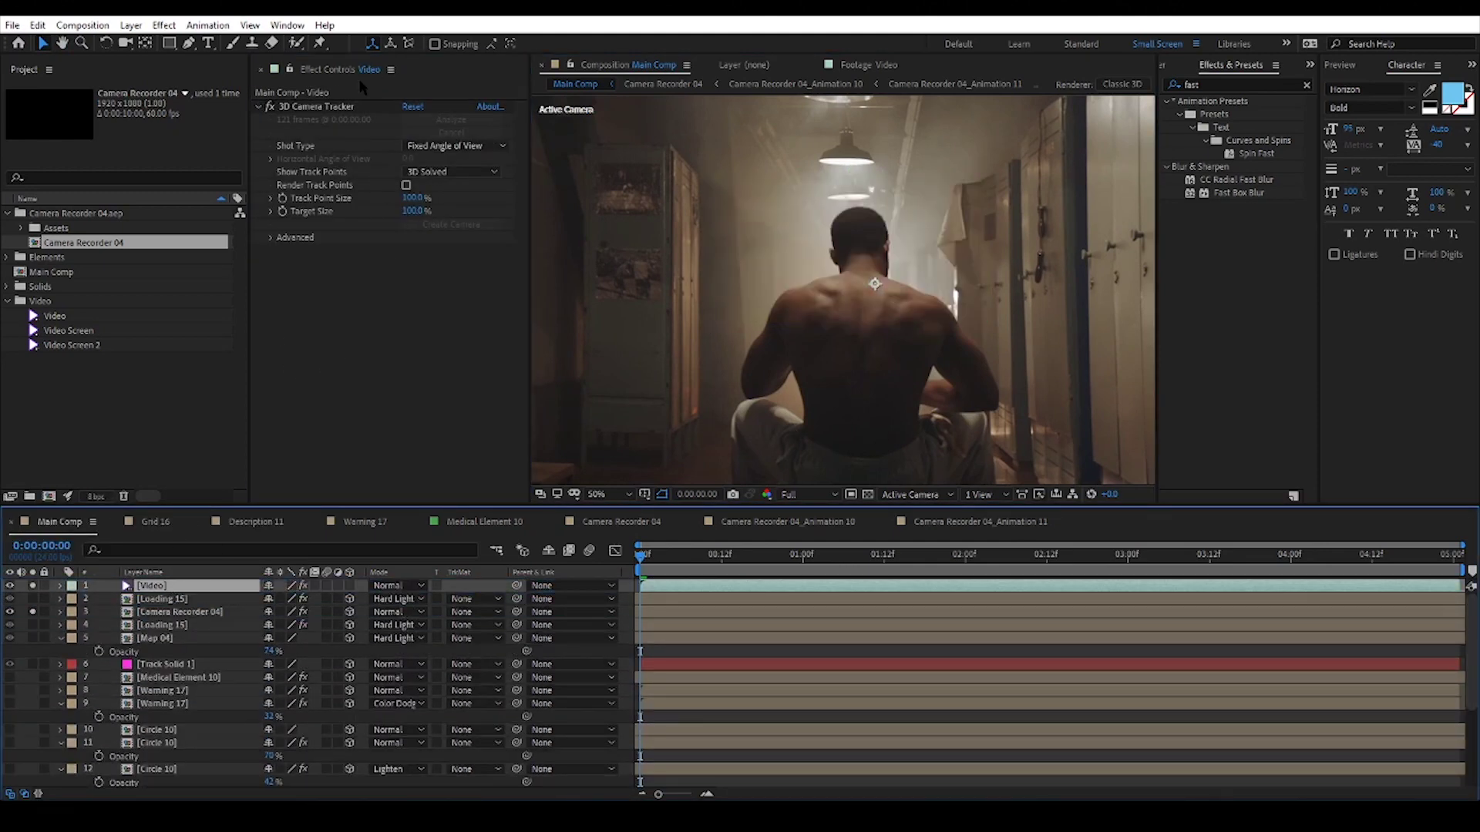
click(356, 106)
key(Delete)
Step: Cut out the seated man on the top Video layer with the Roto Brush and set the matte's Feather to 32.8
double_click(793, 273)
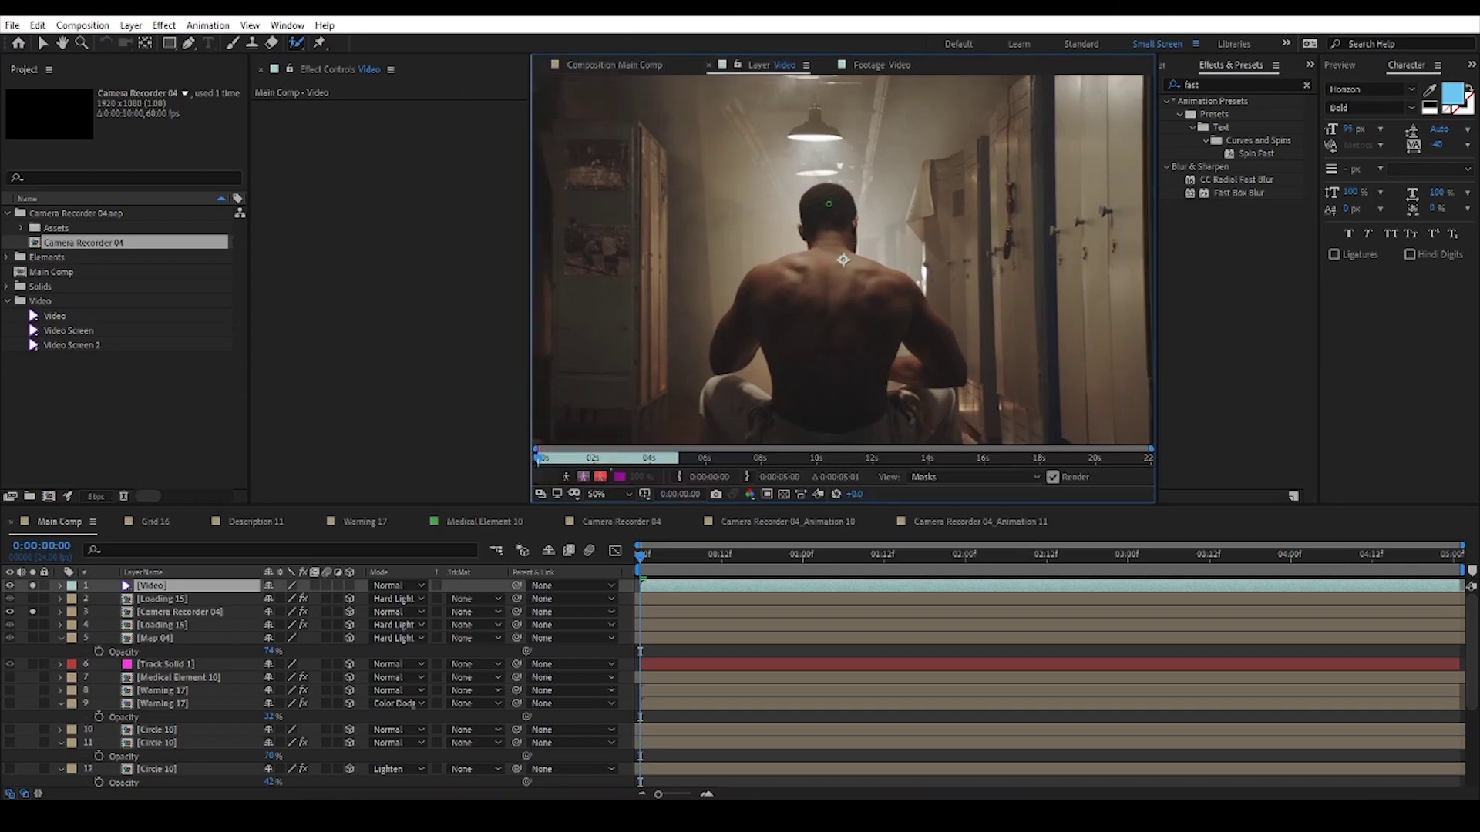
click(856, 344)
click(621, 69)
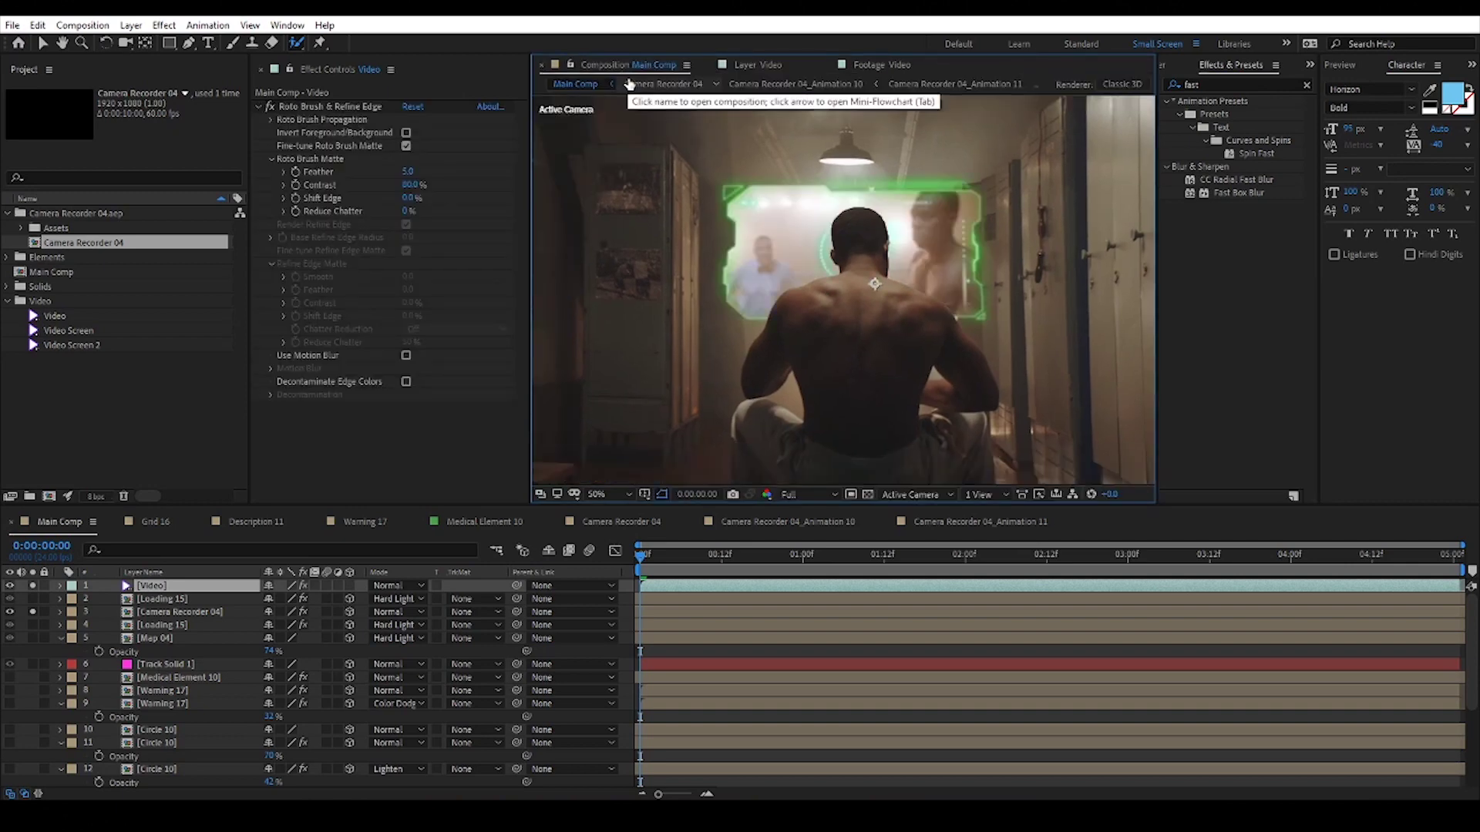
key(slash)
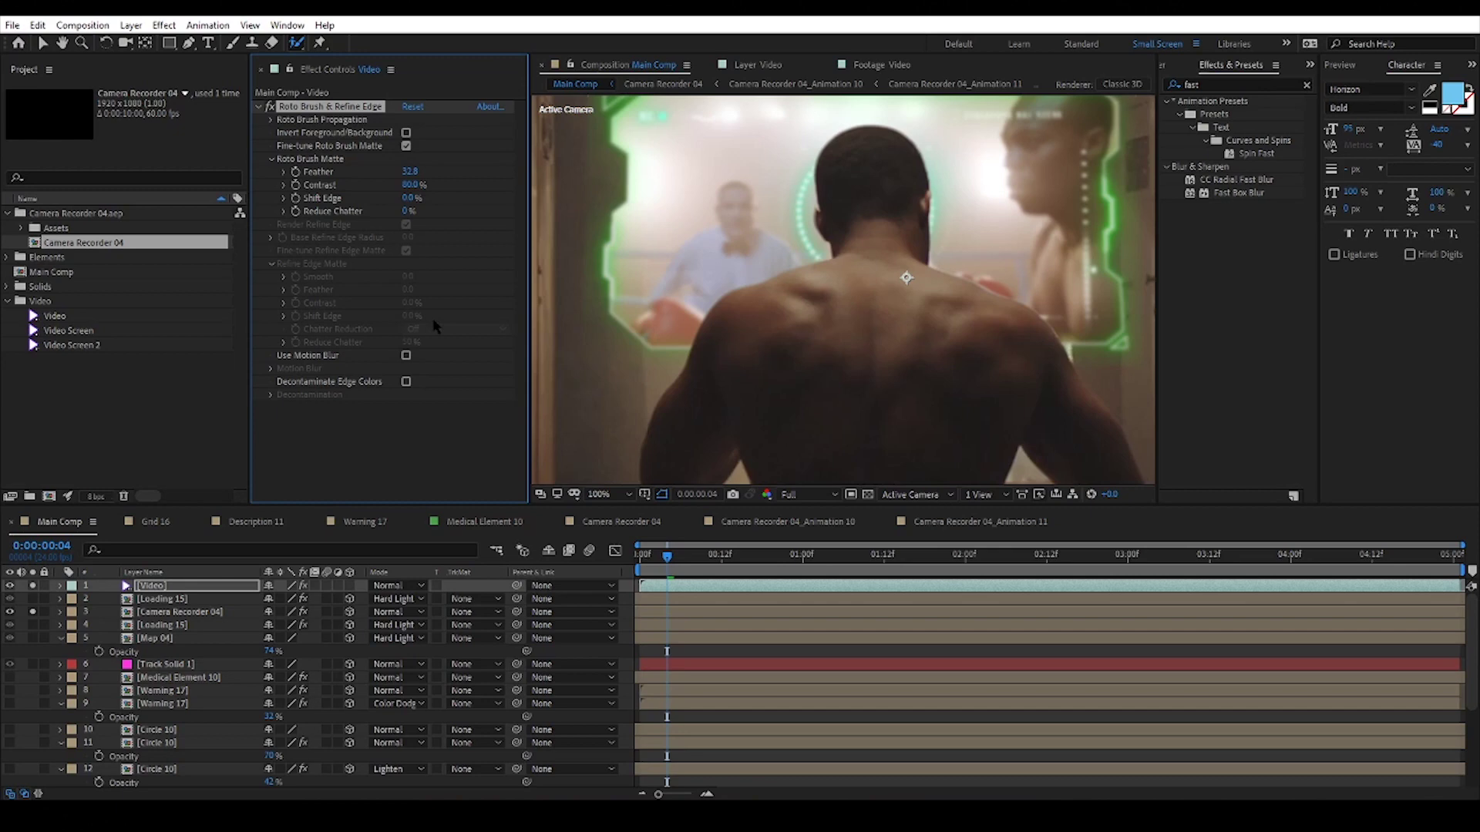
scroll(796, 333, down, 2)
Step: Find where the man's matte breaks and correct the Roto Brush selection at 0:00:00:23
click(1019, 570)
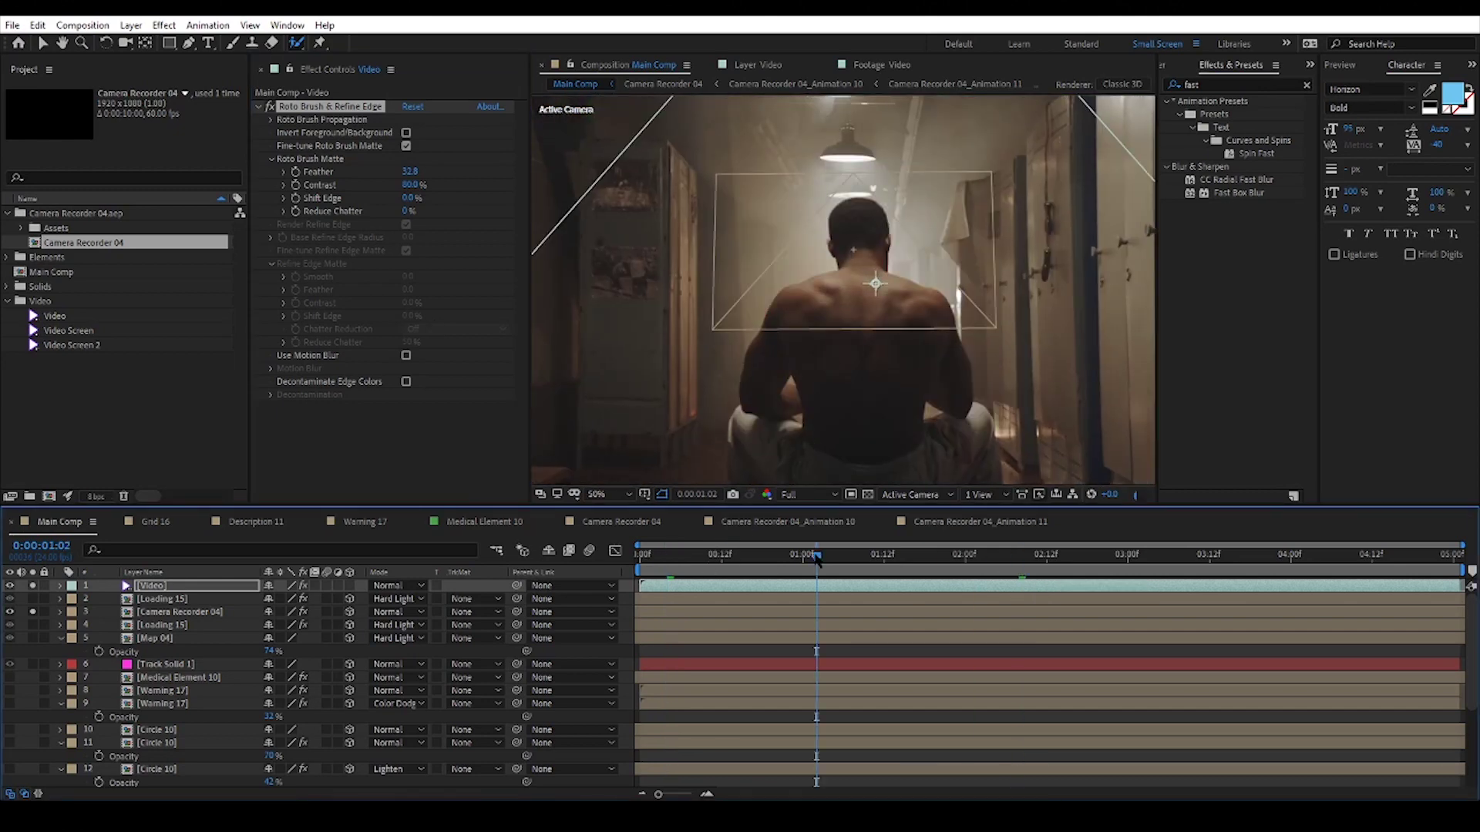
drag(817, 559, 768, 566)
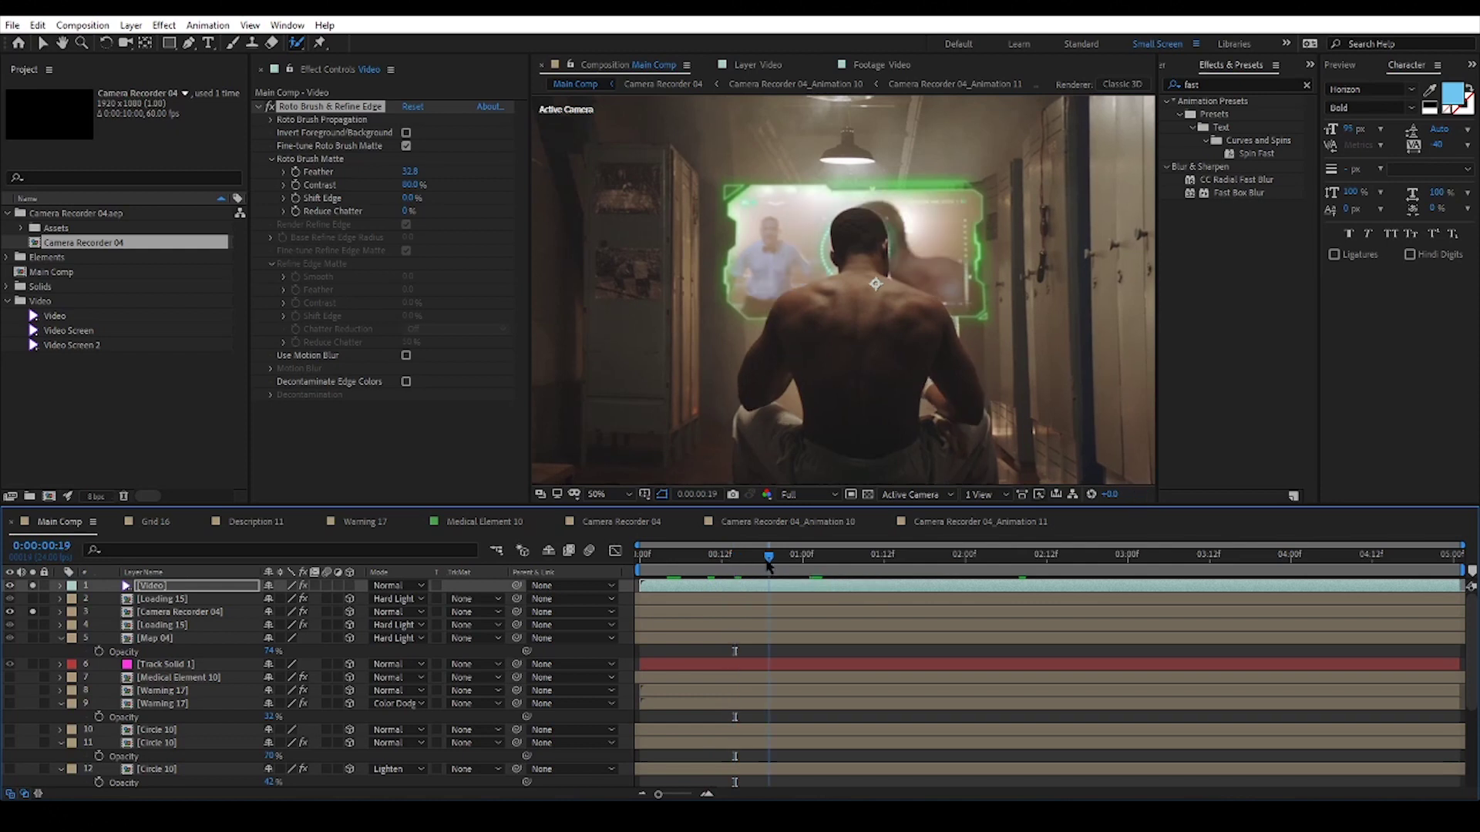
click(796, 561)
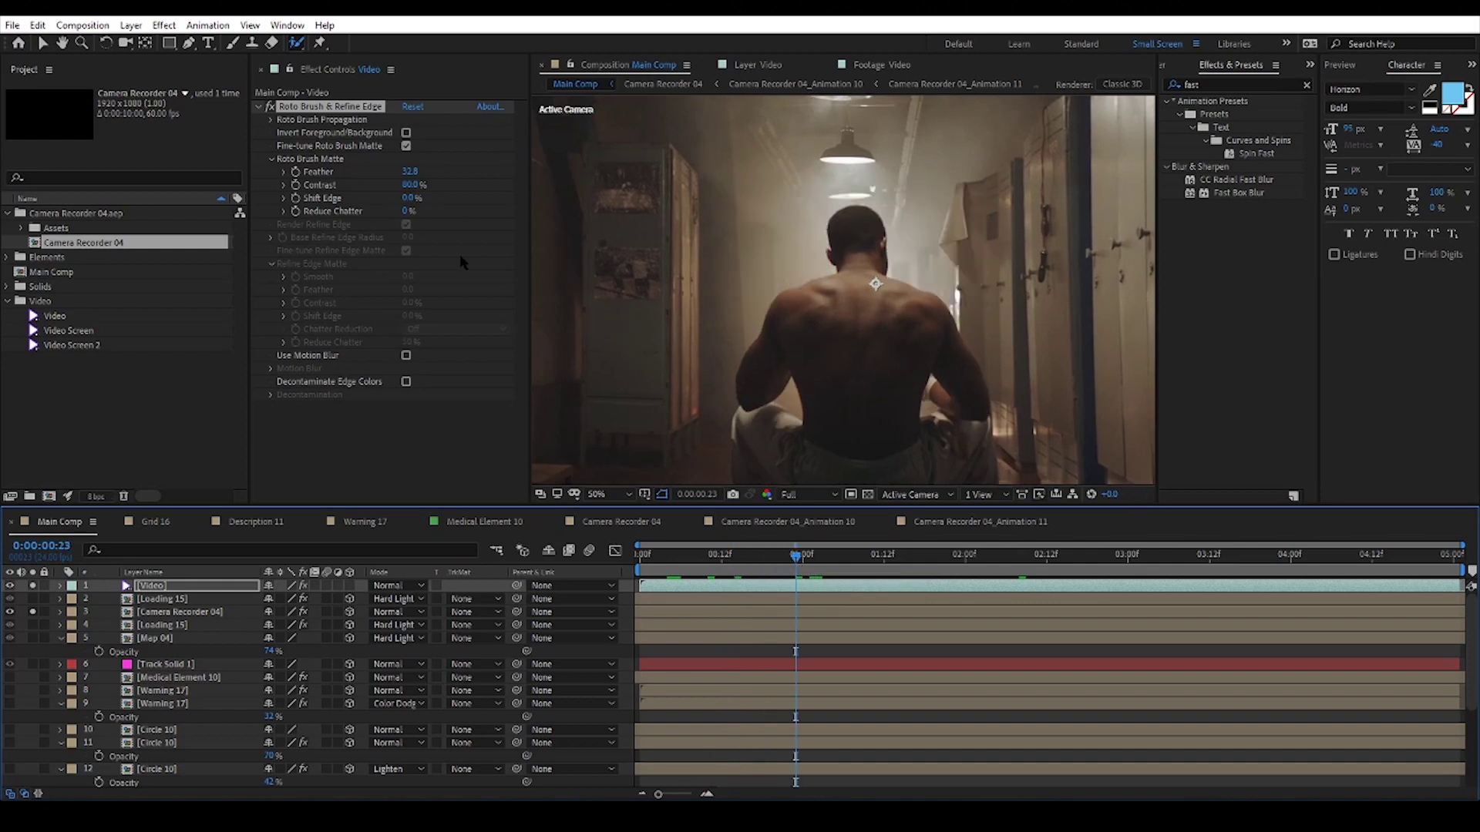
double_click(861, 355)
drag(826, 235, 787, 282)
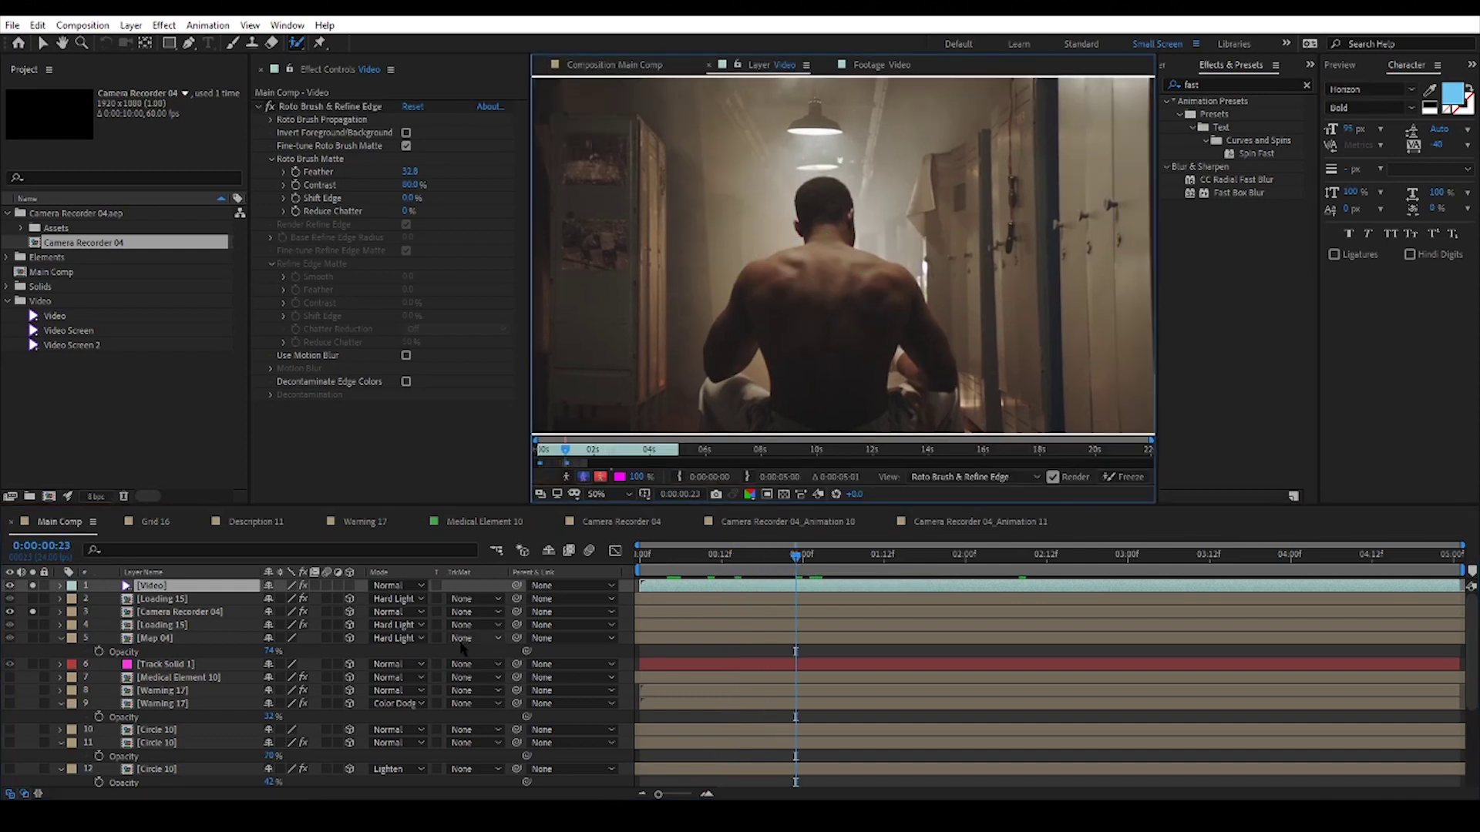
click(614, 65)
Step: Set the preview resolution to Third and correct the man's Roto Brush selection at 0:00:01:22
click(761, 559)
click(829, 564)
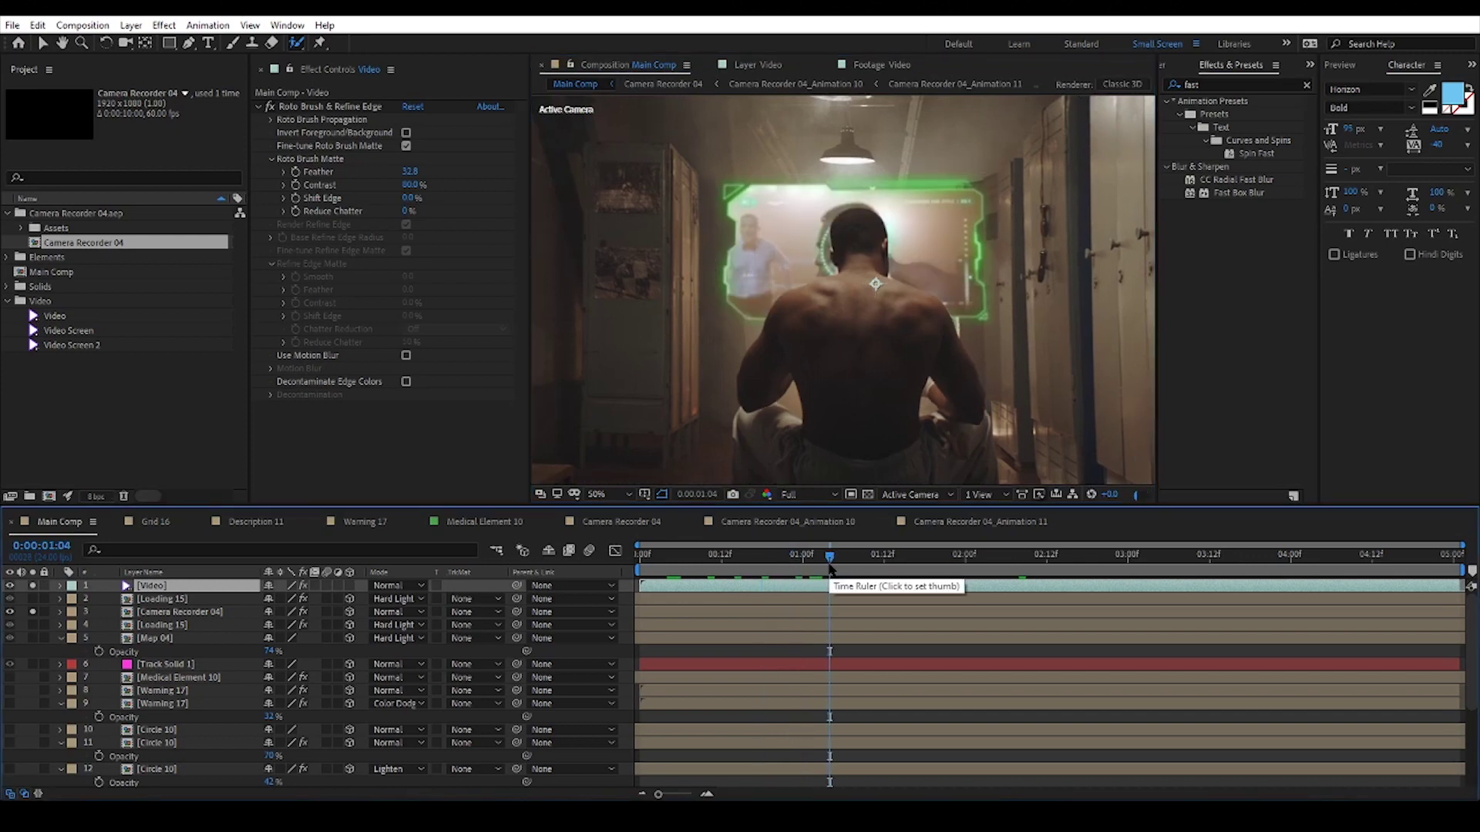
click(806, 494)
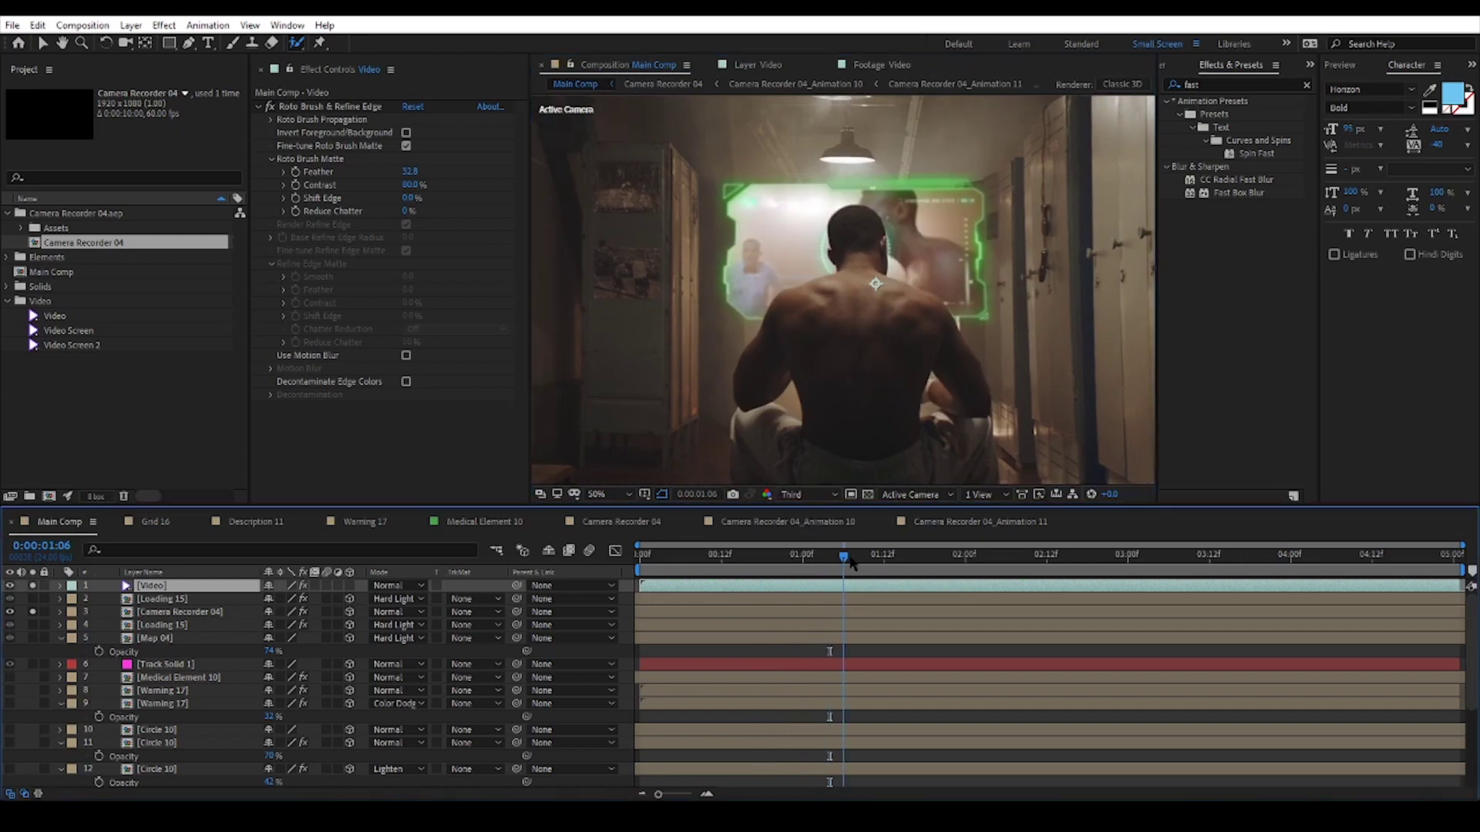
drag(875, 565, 951, 567)
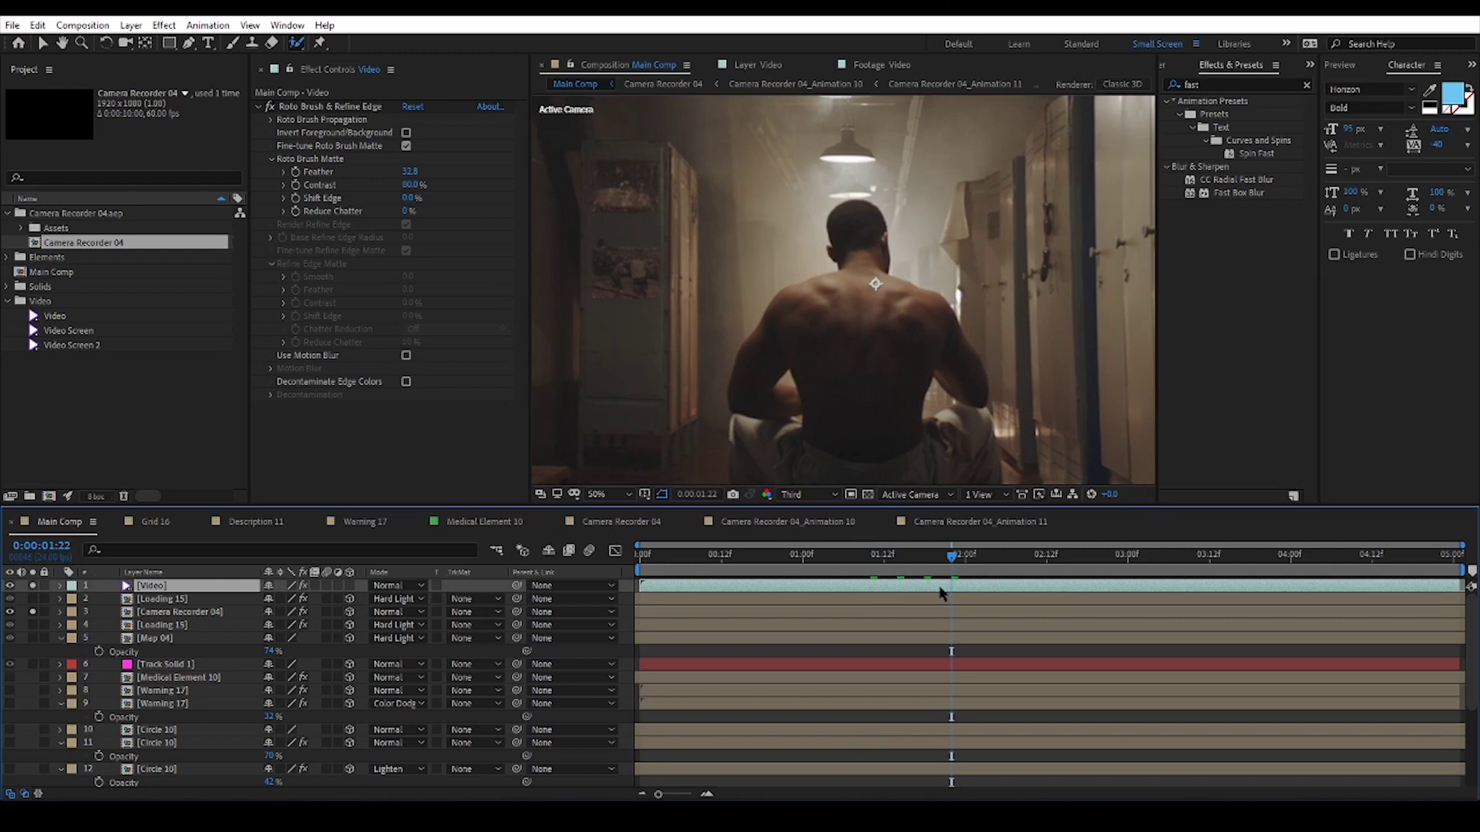
key(backslash)
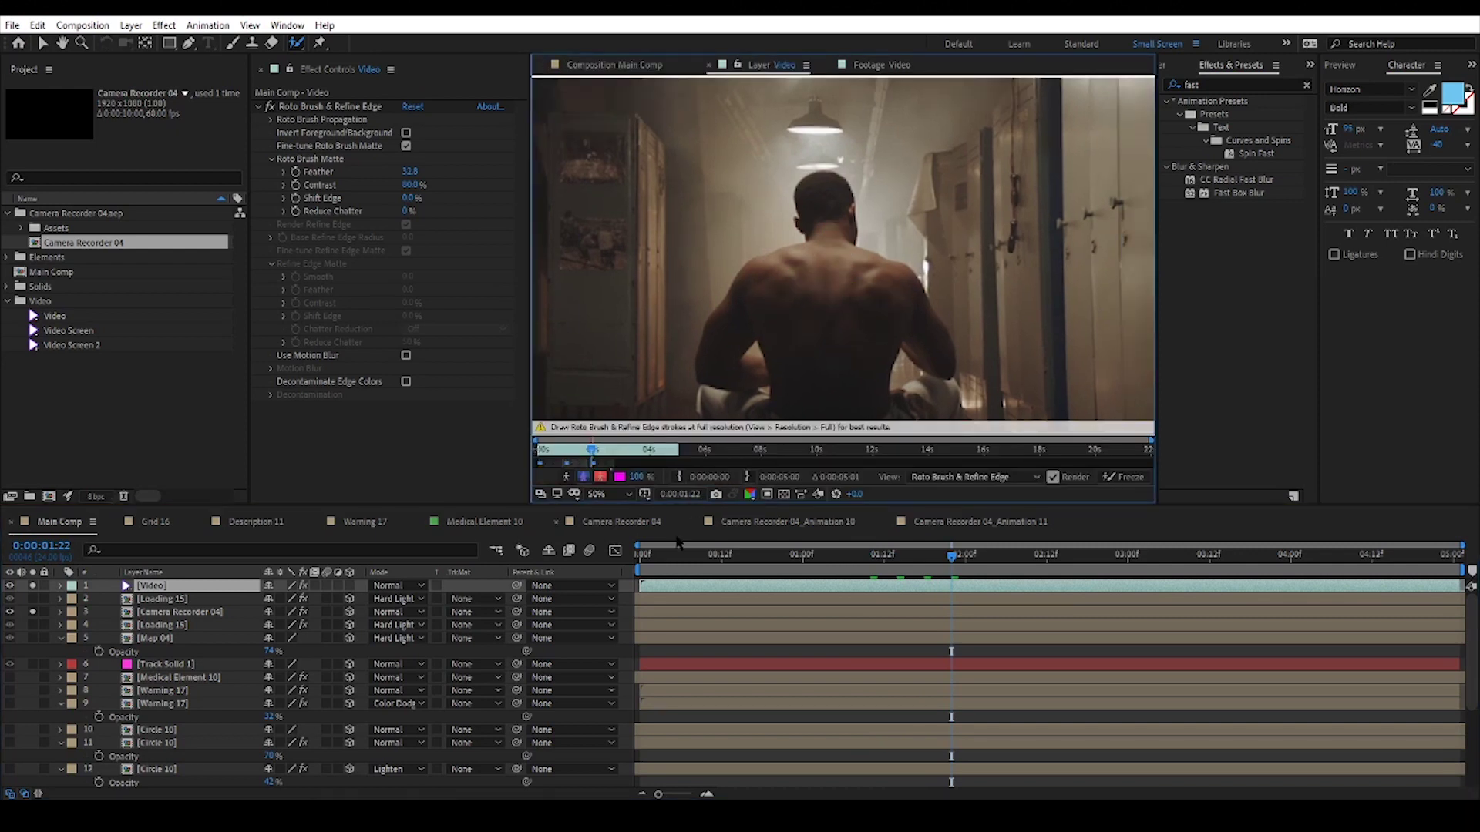
key(backslash)
Step: Correct the man's Roto Brush selection at 0:00:02:18 and in the remaining frames toward the end of the clip
mouse_move(1030, 565)
mouse_down()
mouse_move(1075, 567)
mouse_move(1059, 568)
mouse_up()
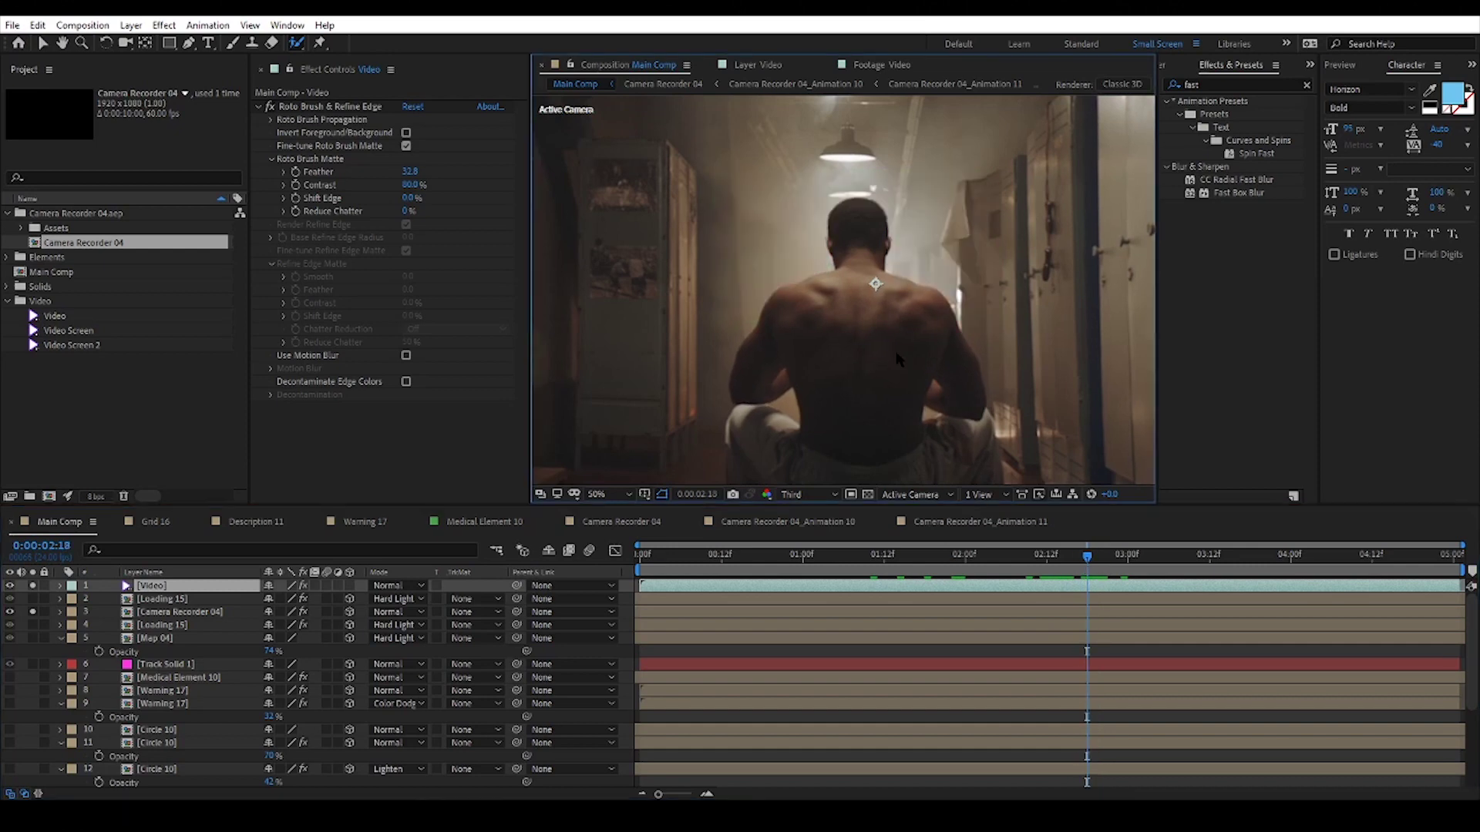
key(backslash)
drag(824, 208, 877, 282)
click(643, 65)
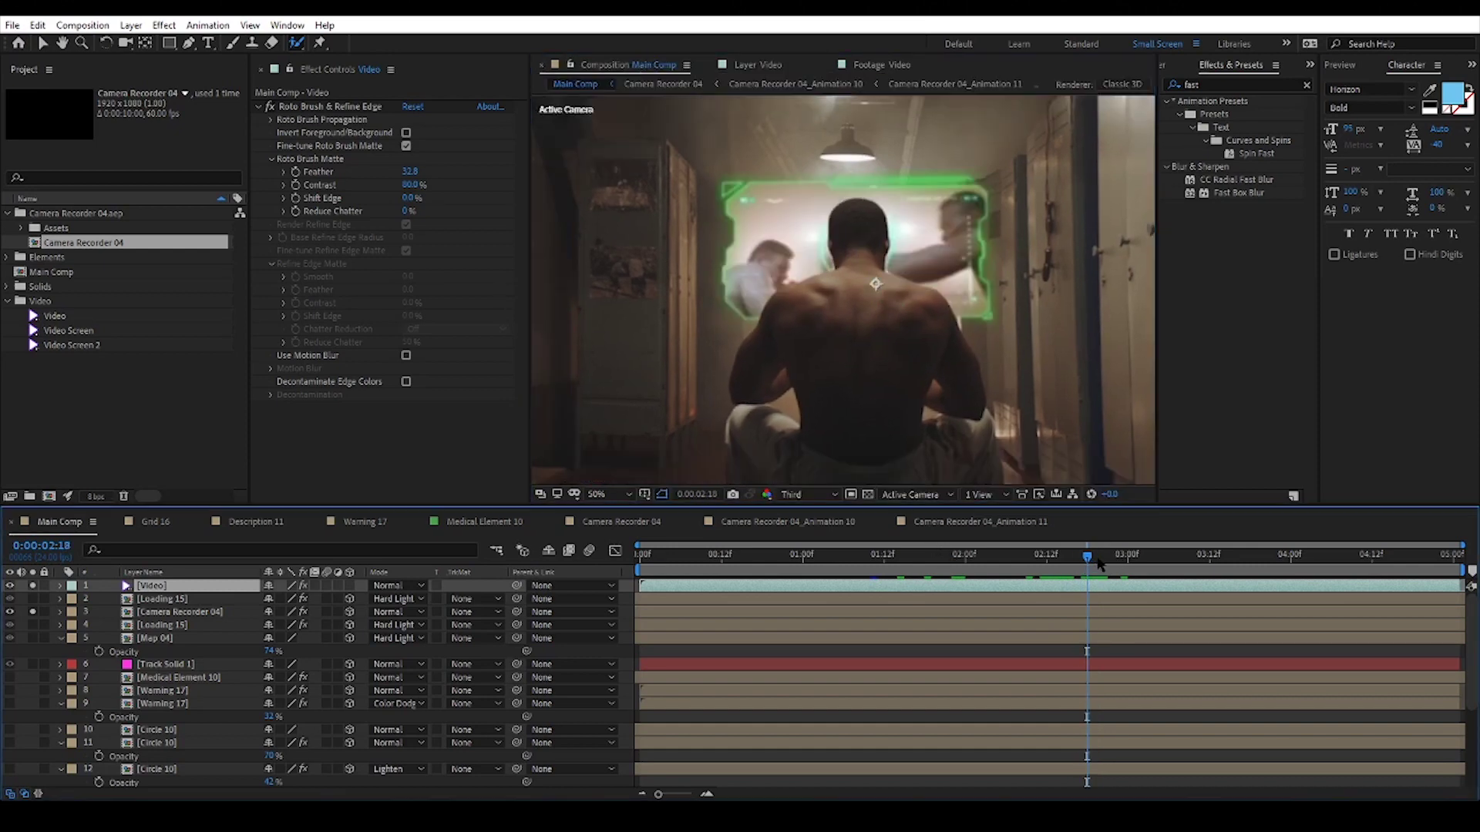
double_click(923, 375)
drag(1236, 557, 1397, 557)
double_click(923, 375)
Step: Play back the rotoscoped shot from the start and turn off solo on the Camera Recorder 04 and top Video layers
click(640, 556)
key(space)
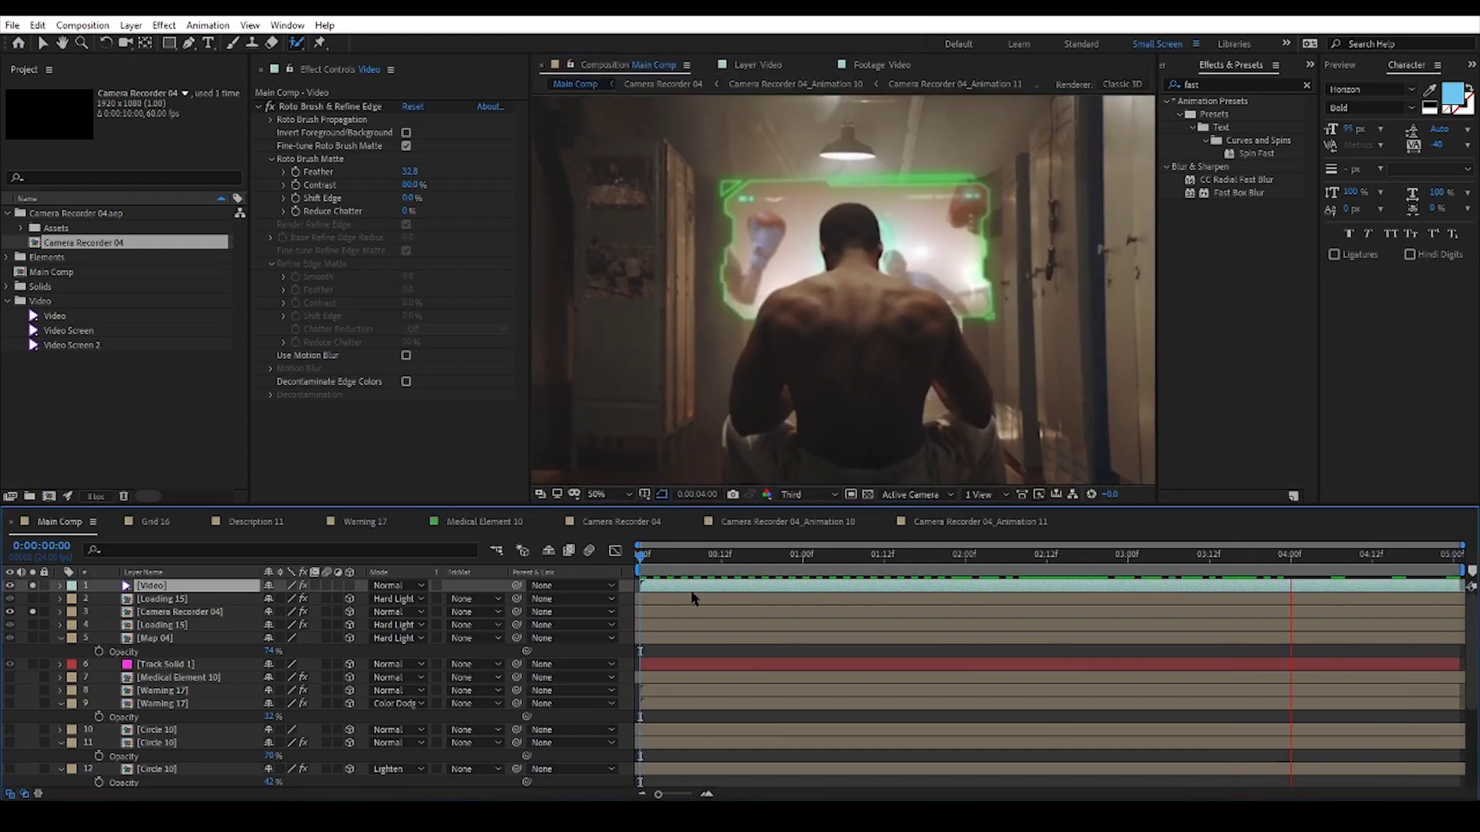
key(space)
click(33, 612)
click(32, 585)
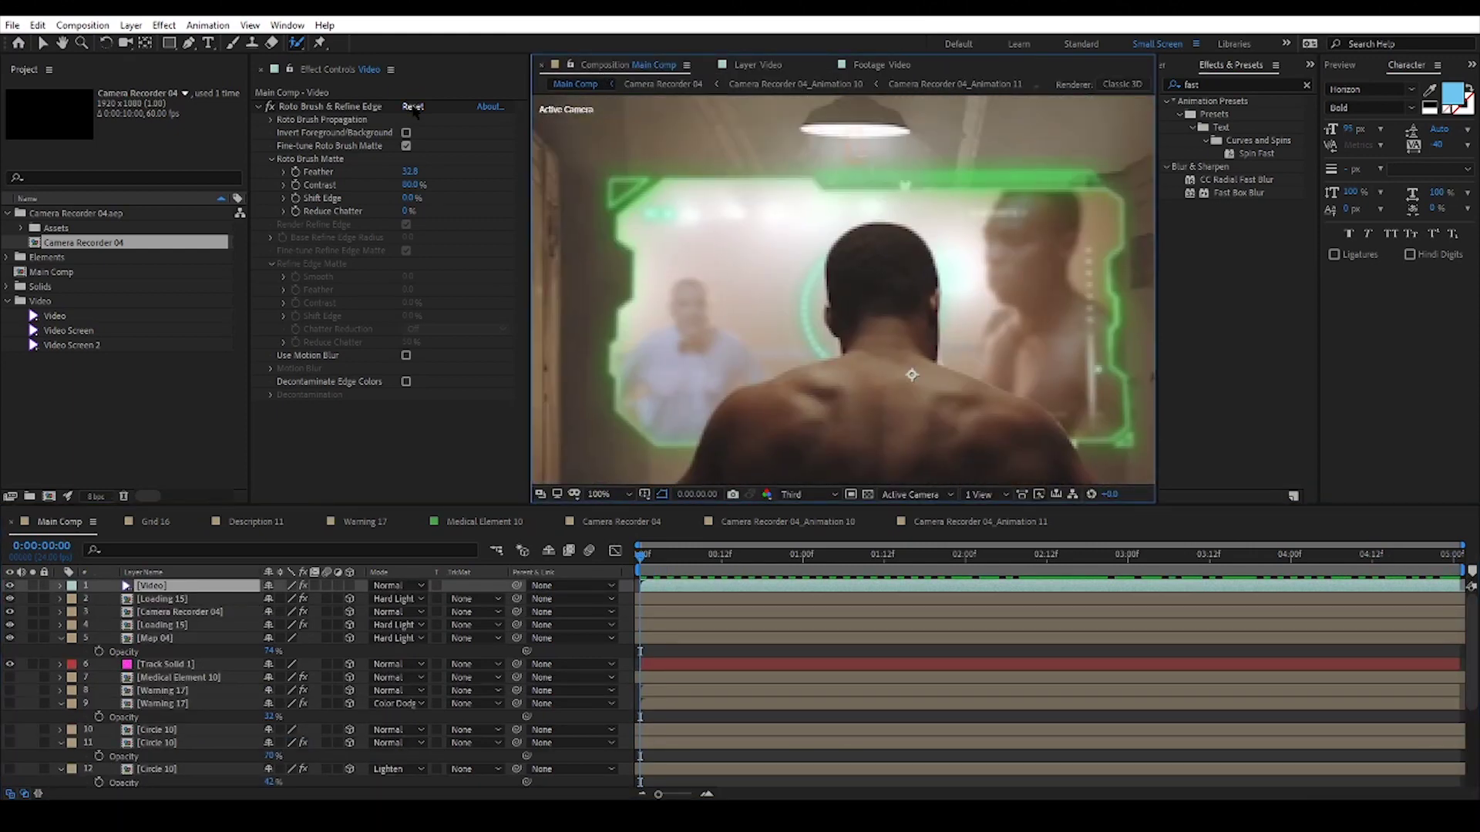
Step: Import the Description 01 project and recolor its lights green on the Setting layer
scroll(688, 312, down, 4)
scroll(688, 311, up, 1)
click(1080, 557)
click(931, 250)
key(Return)
key(v)
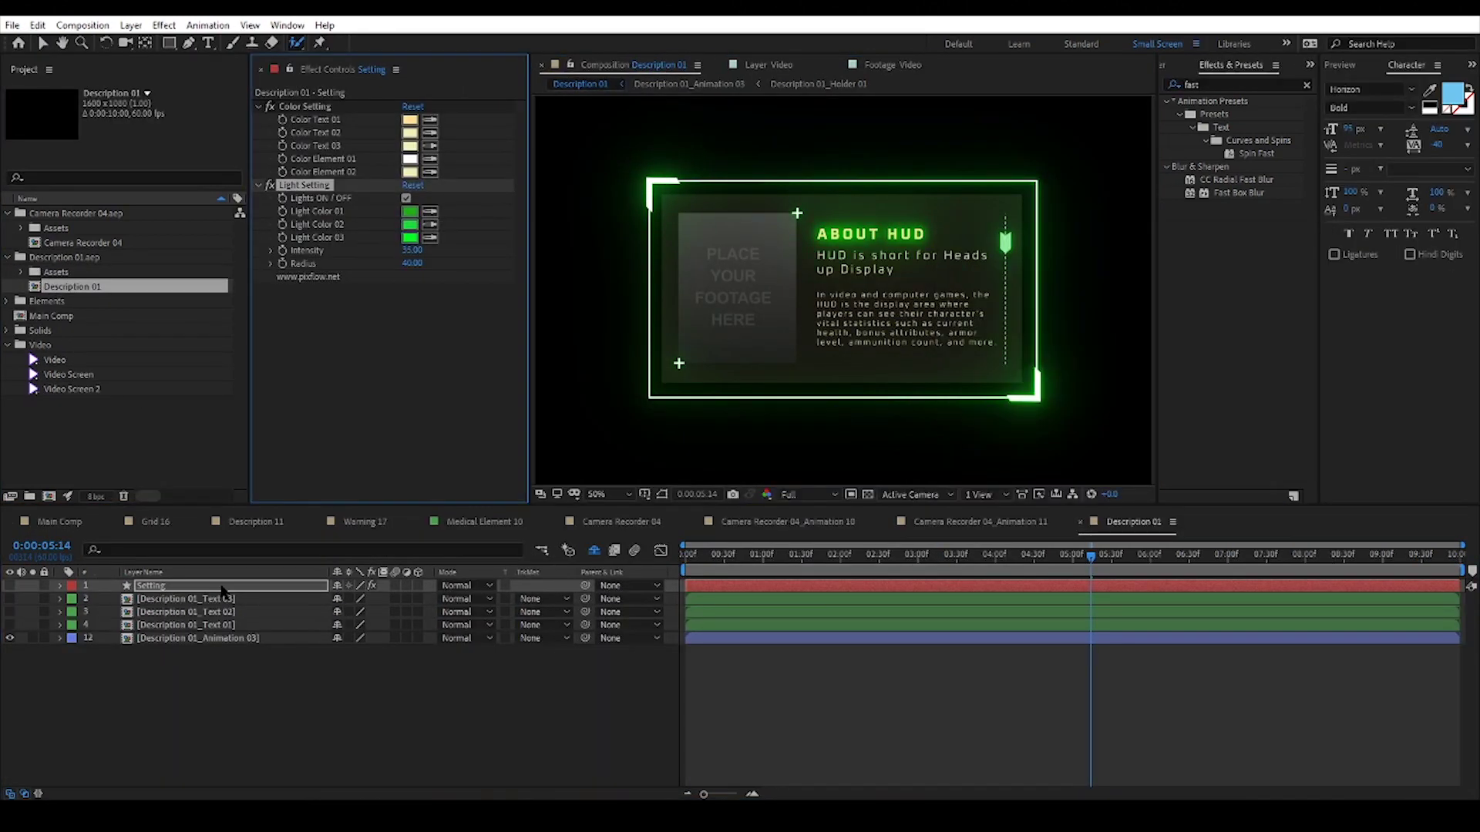
Step: Open the text in Description 01_Text 01 for editing and place blurred Description 01 copies on the lockers in Main Comp
double_click(186, 625)
double_click(775, 283)
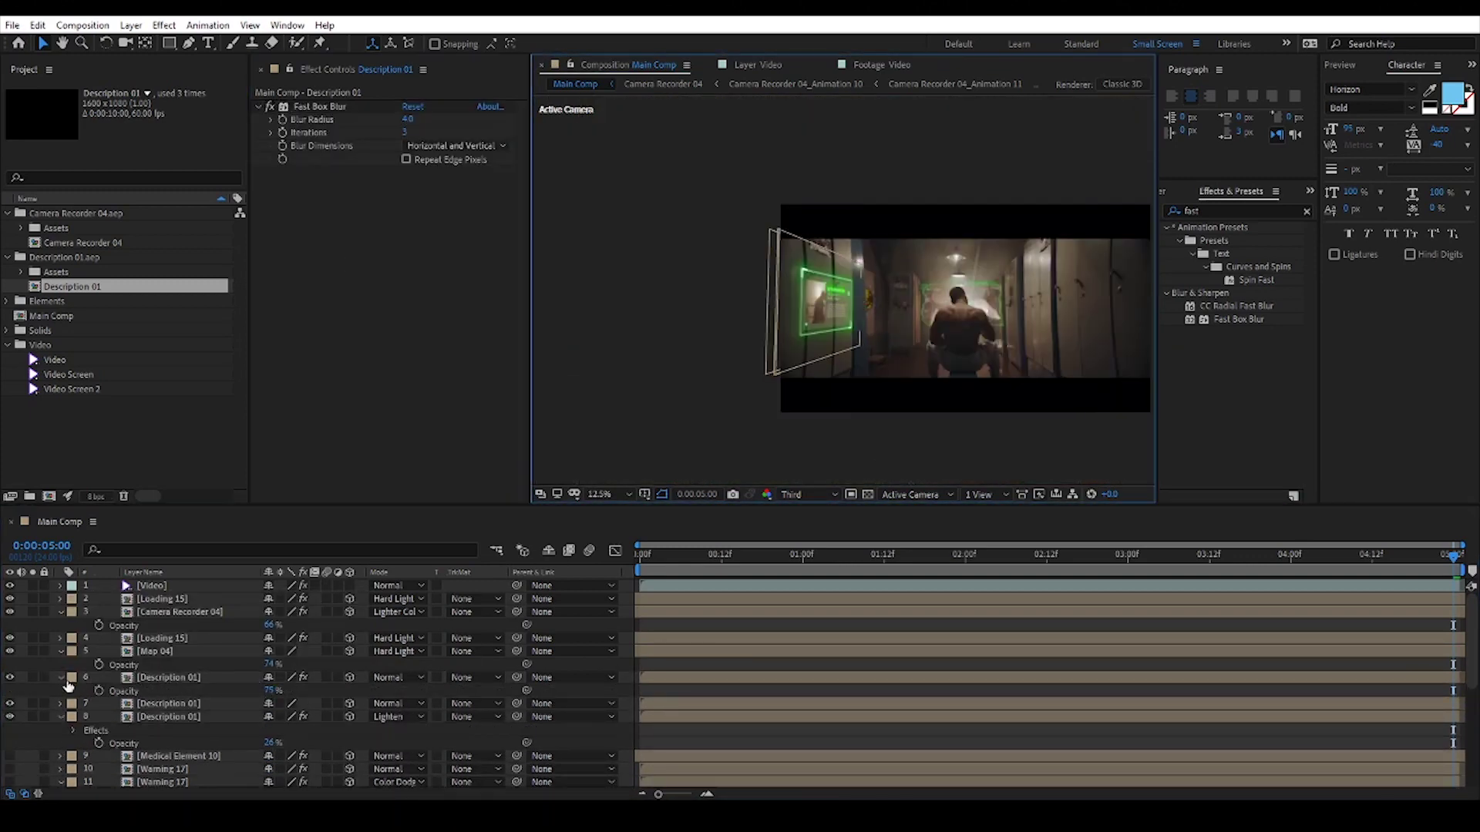
click(161, 599)
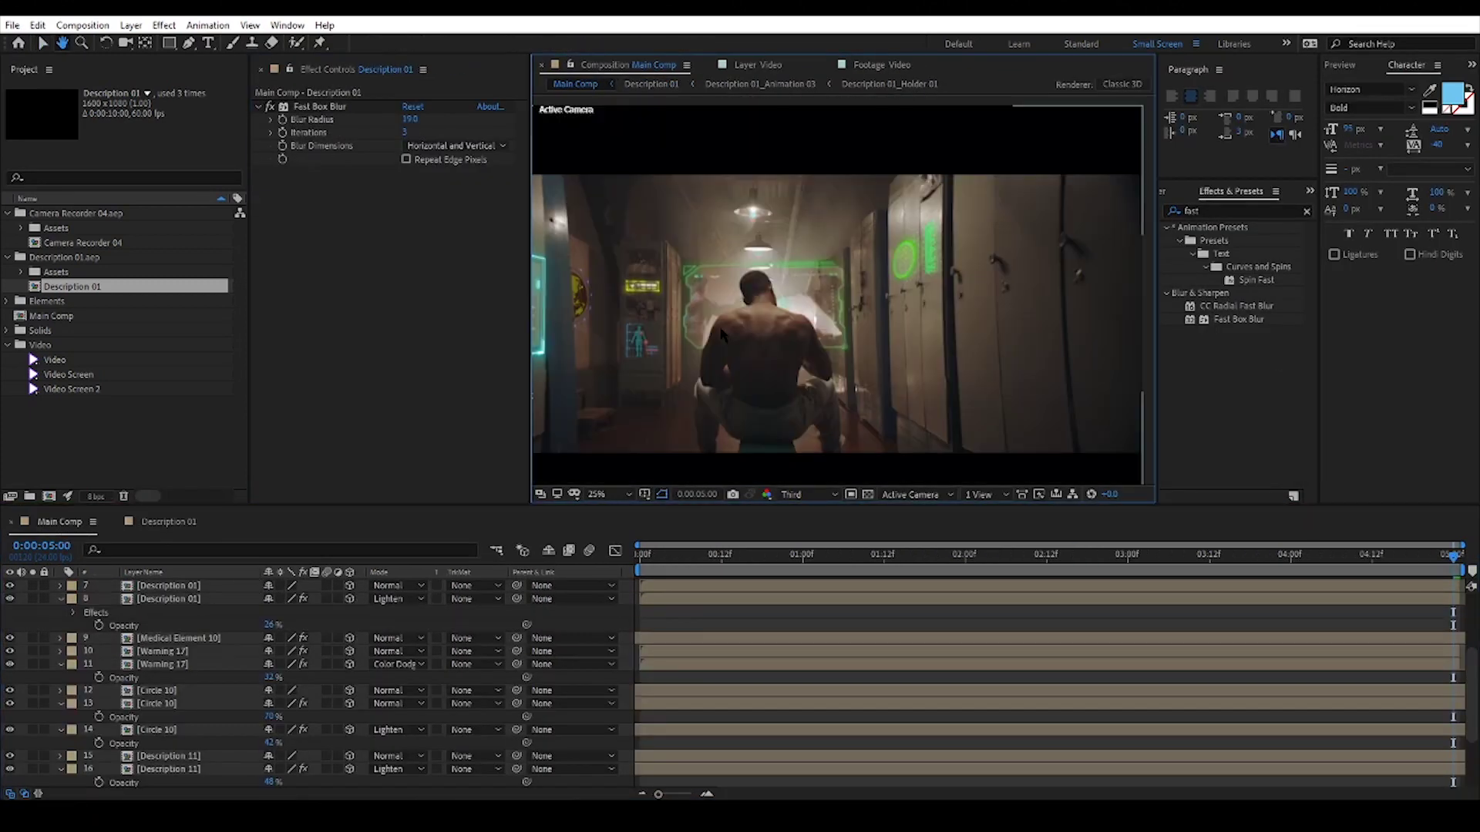